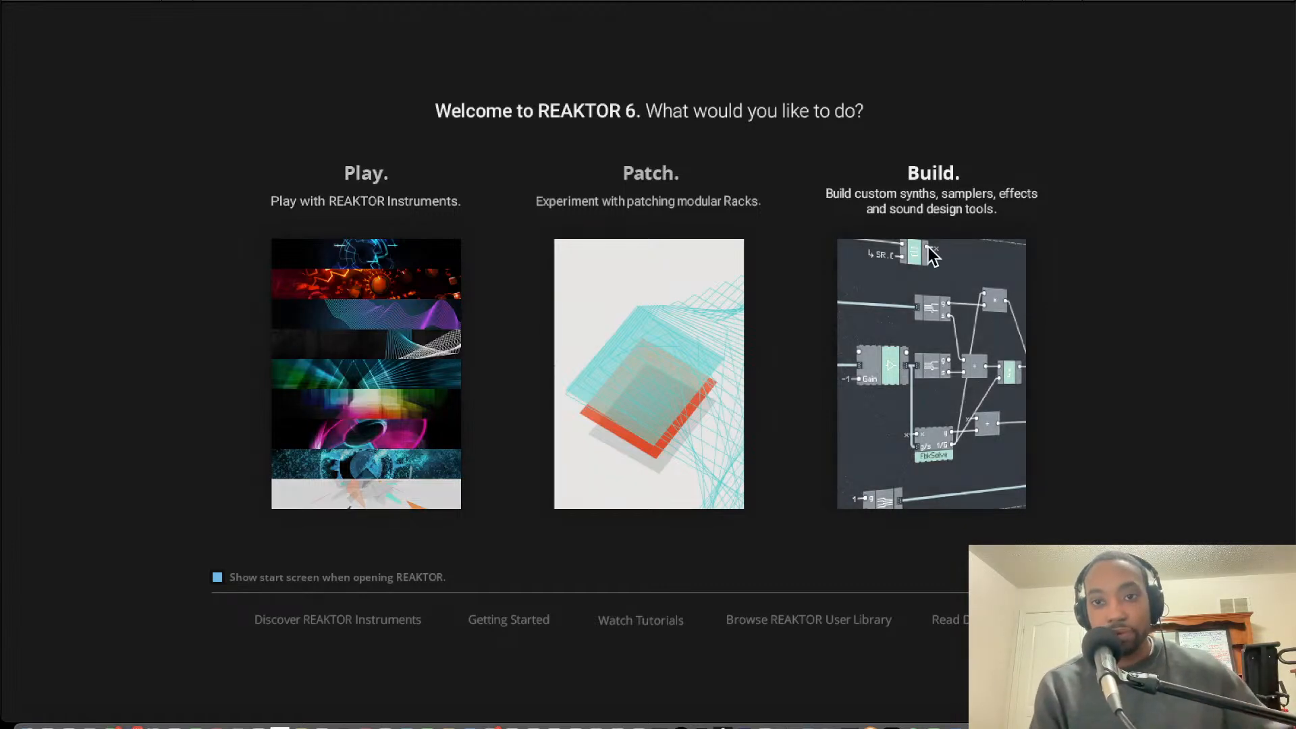
- Start a custom Build session from the welcome screen and list the Player content in the browser
left_click(938, 278)
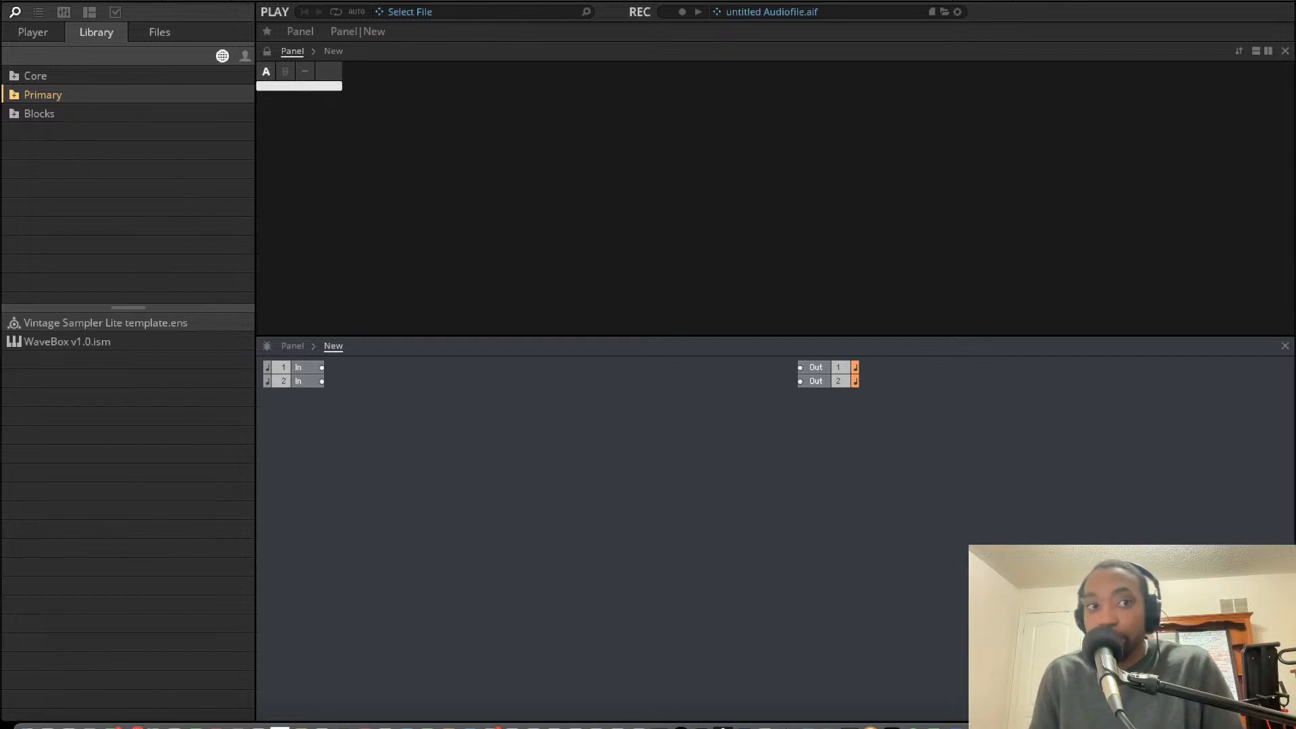
left_click(15, 77)
left_click(36, 35)
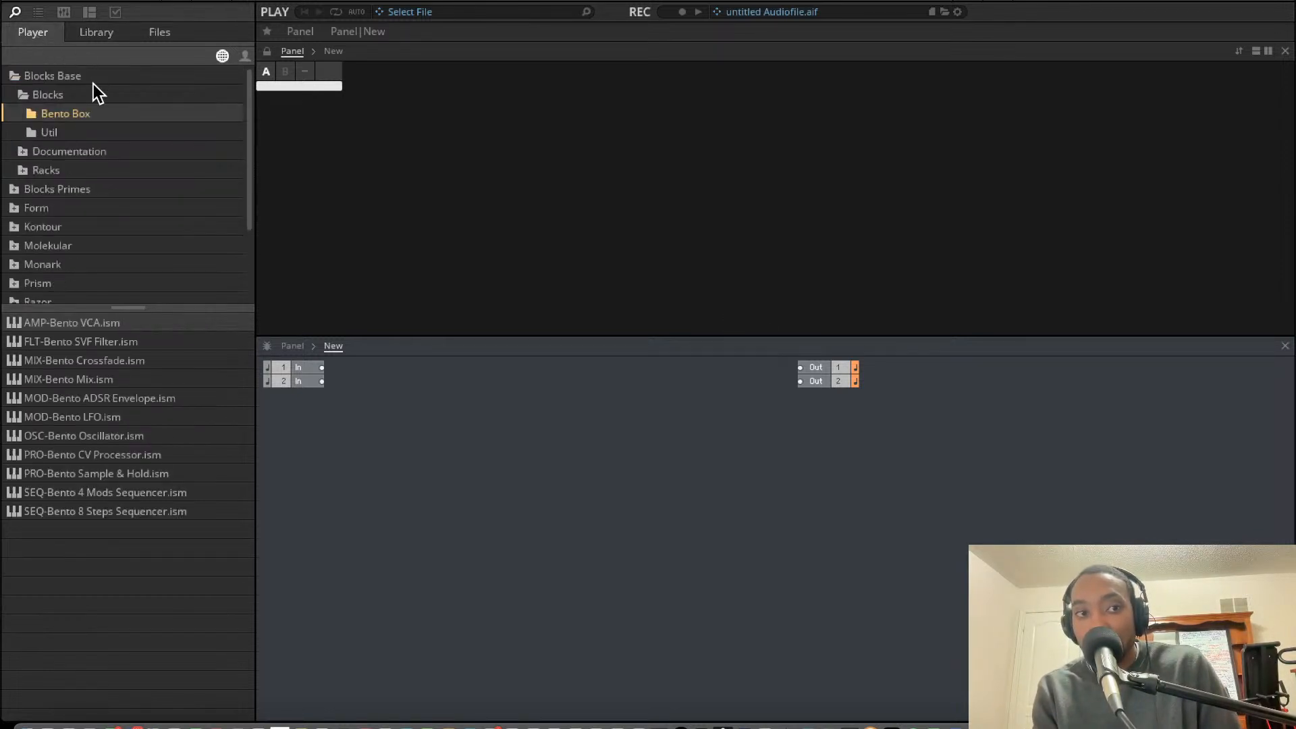
- Find the Util blocks in Blocks Base and add the Util Clock block to the structure
left_click(27, 95)
left_click(23, 114)
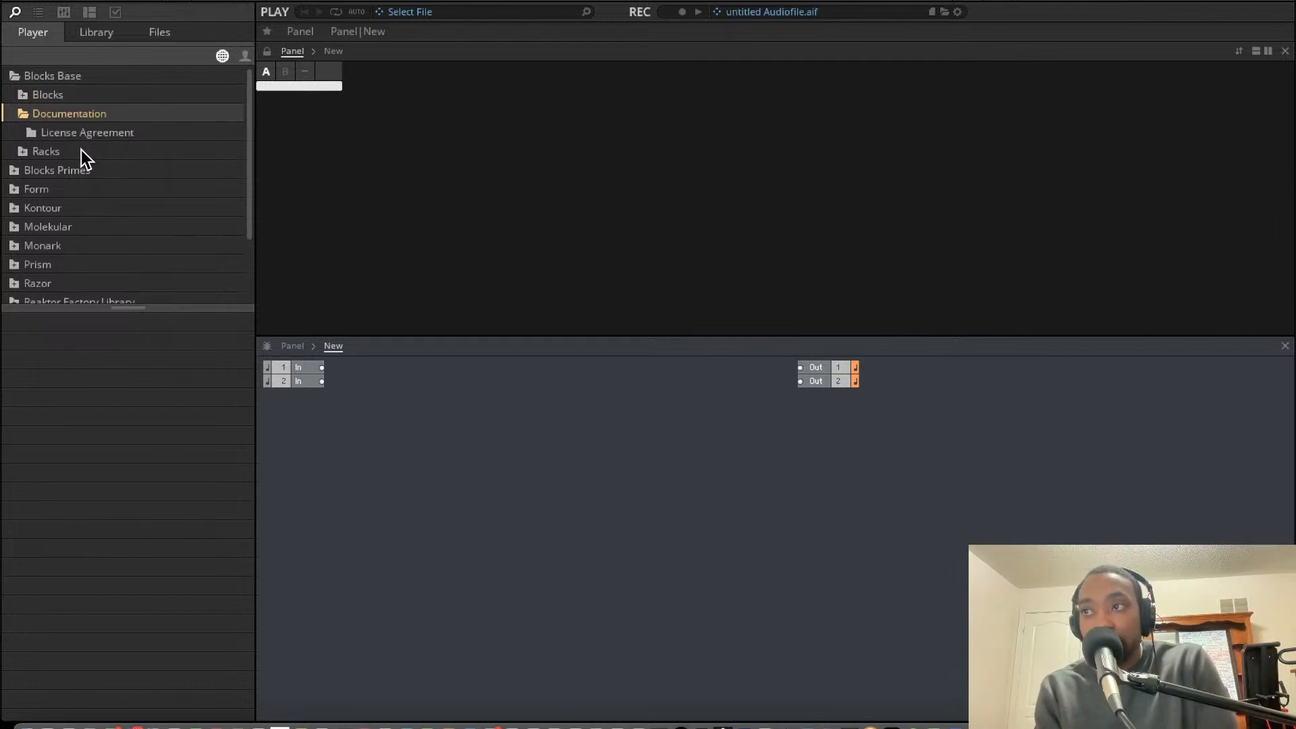
left_click(23, 151)
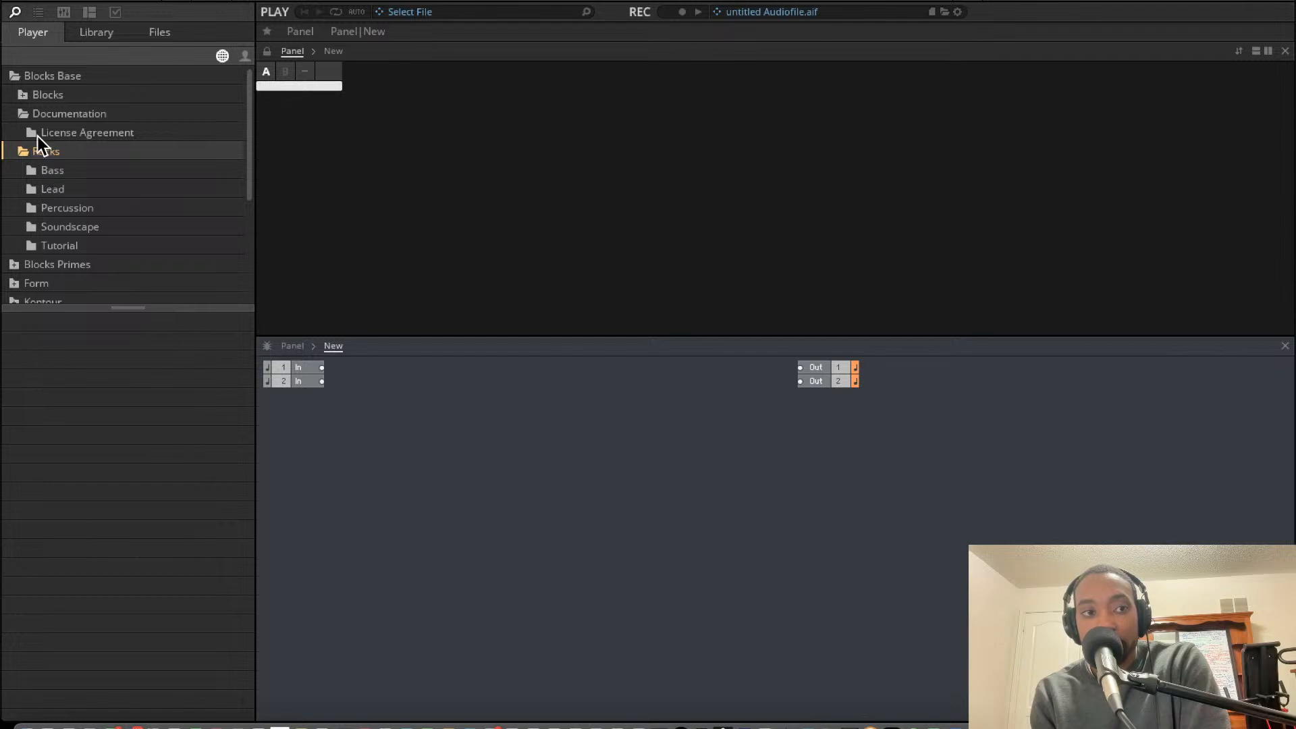
left_click(30, 98)
left_click(41, 131)
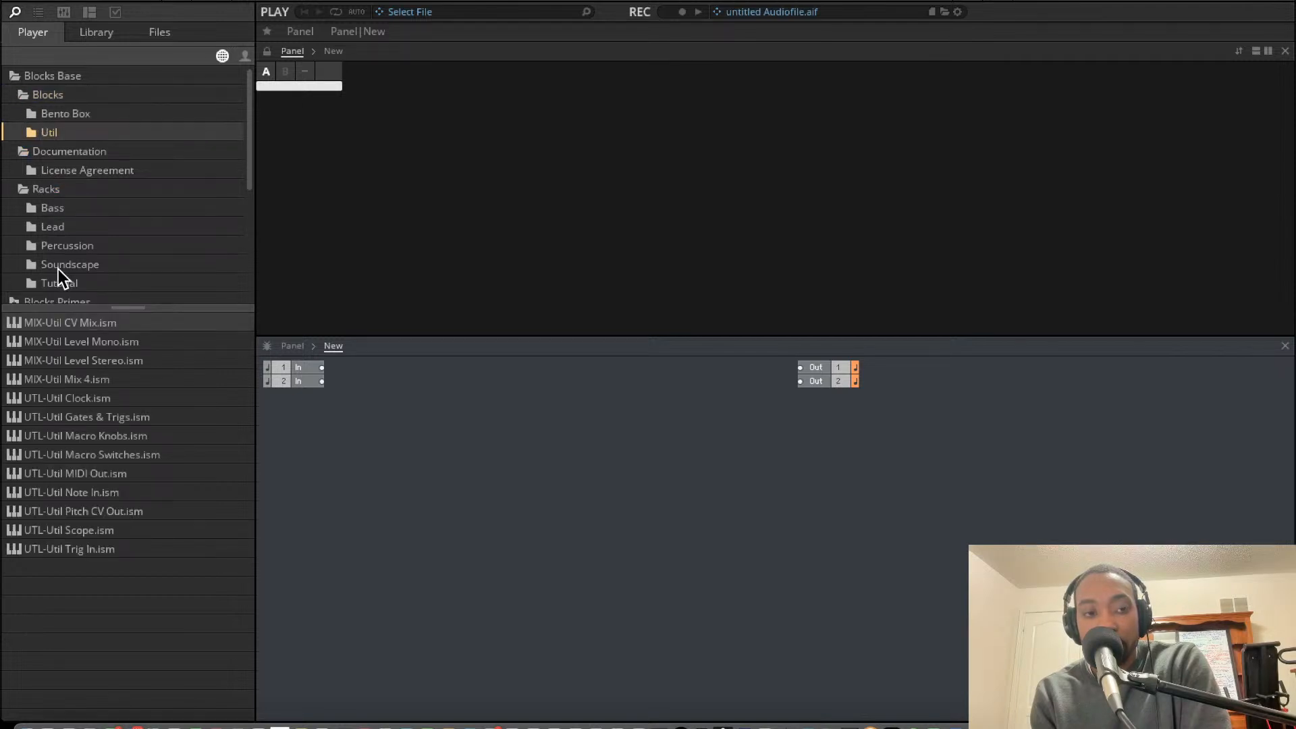
left_click(105, 411)
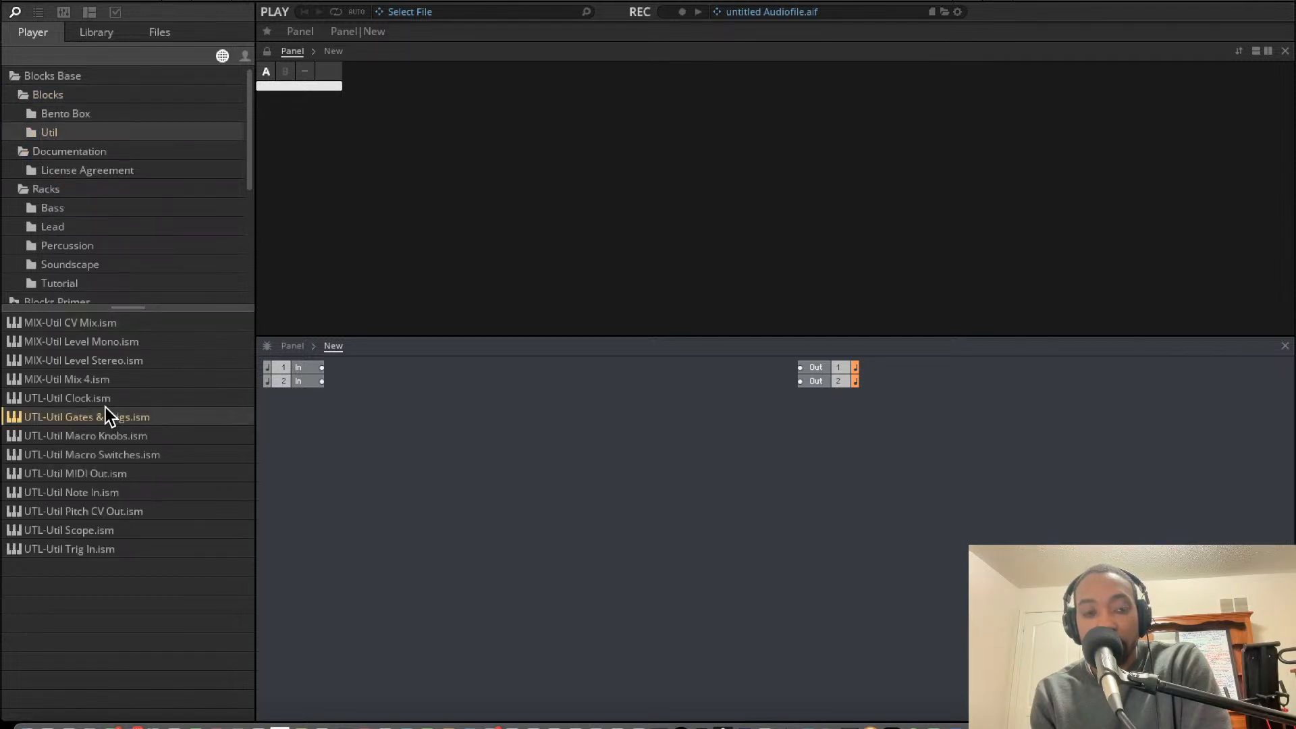
left_click_drag(95, 398, 404, 553)
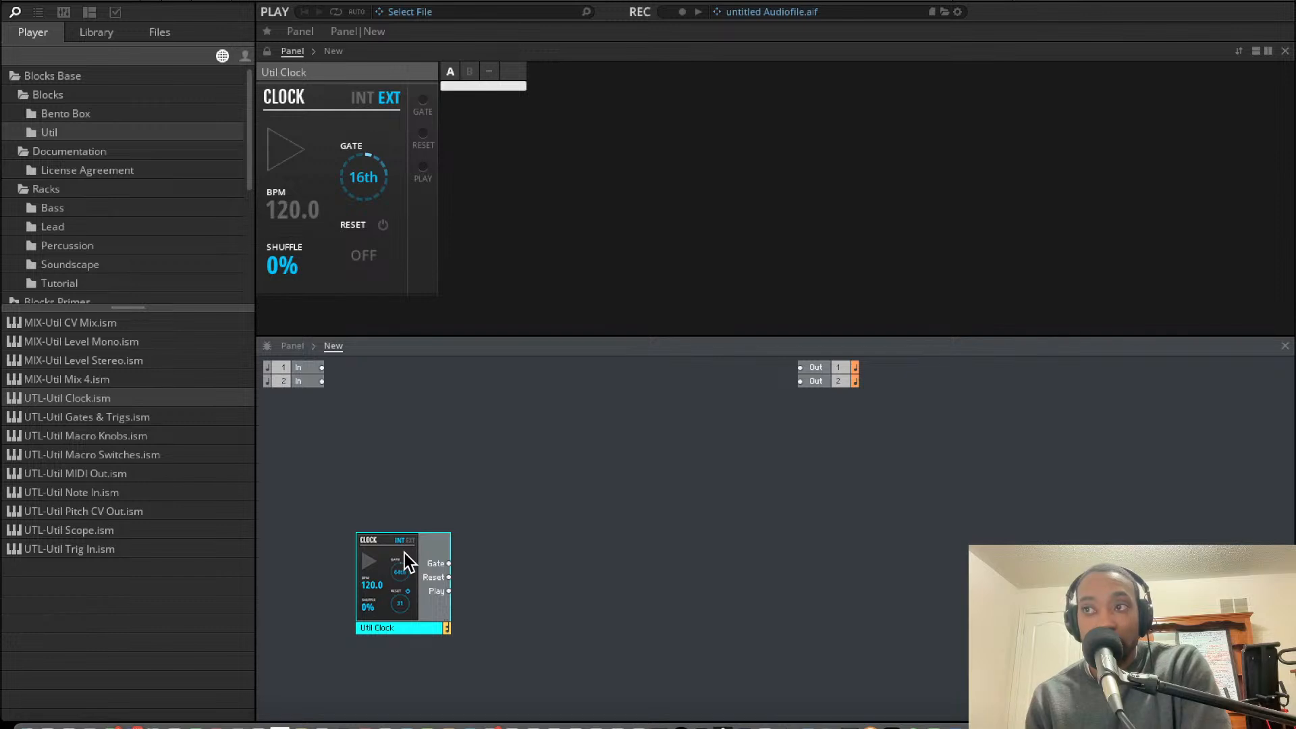
- Add the Bento LFO block from the Bento Box set beside the Util Clock block
left_click(56, 113)
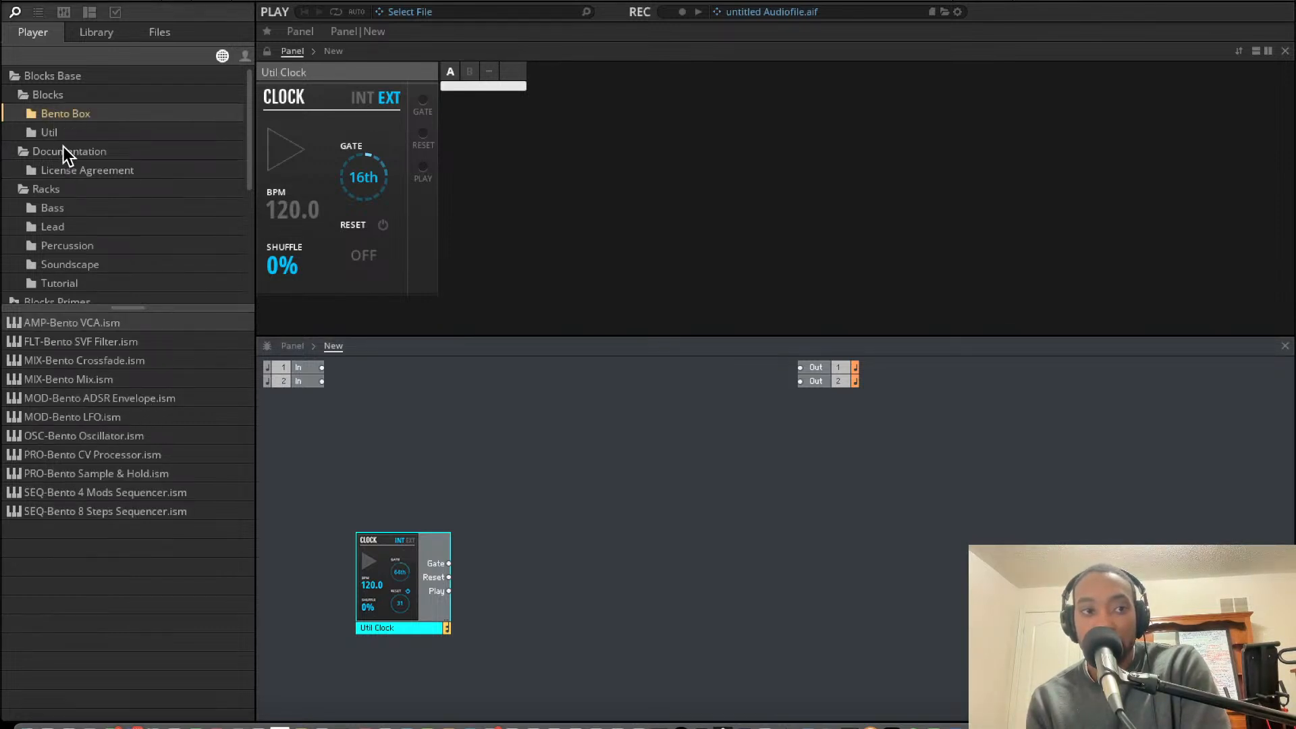
left_click(75, 131)
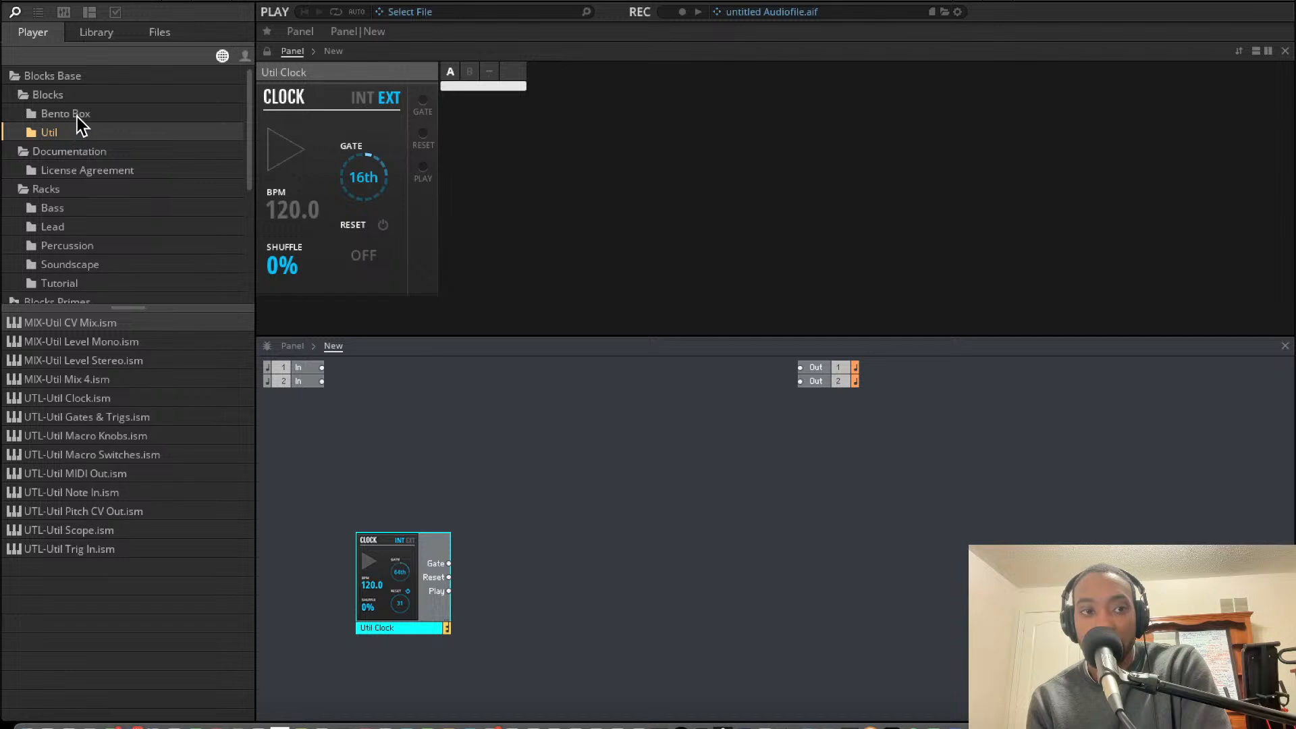
left_click(77, 115)
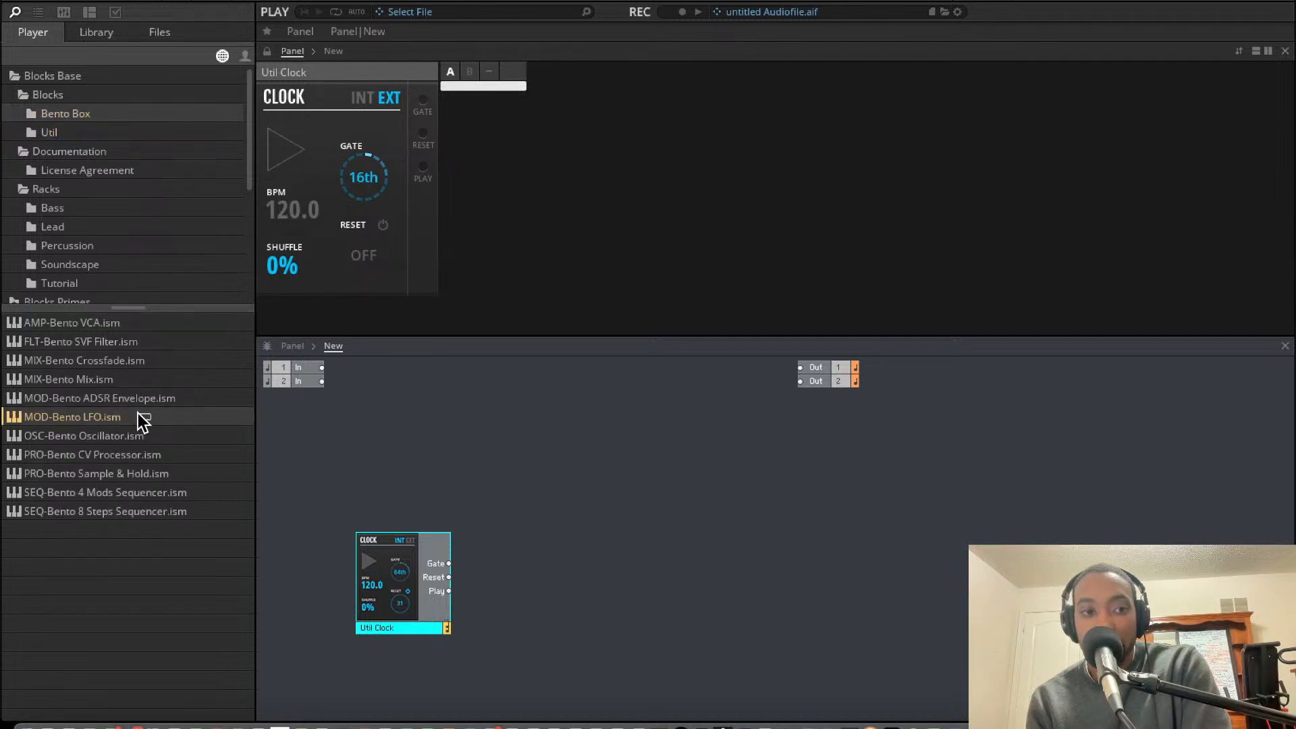
left_click_drag(138, 414, 496, 557)
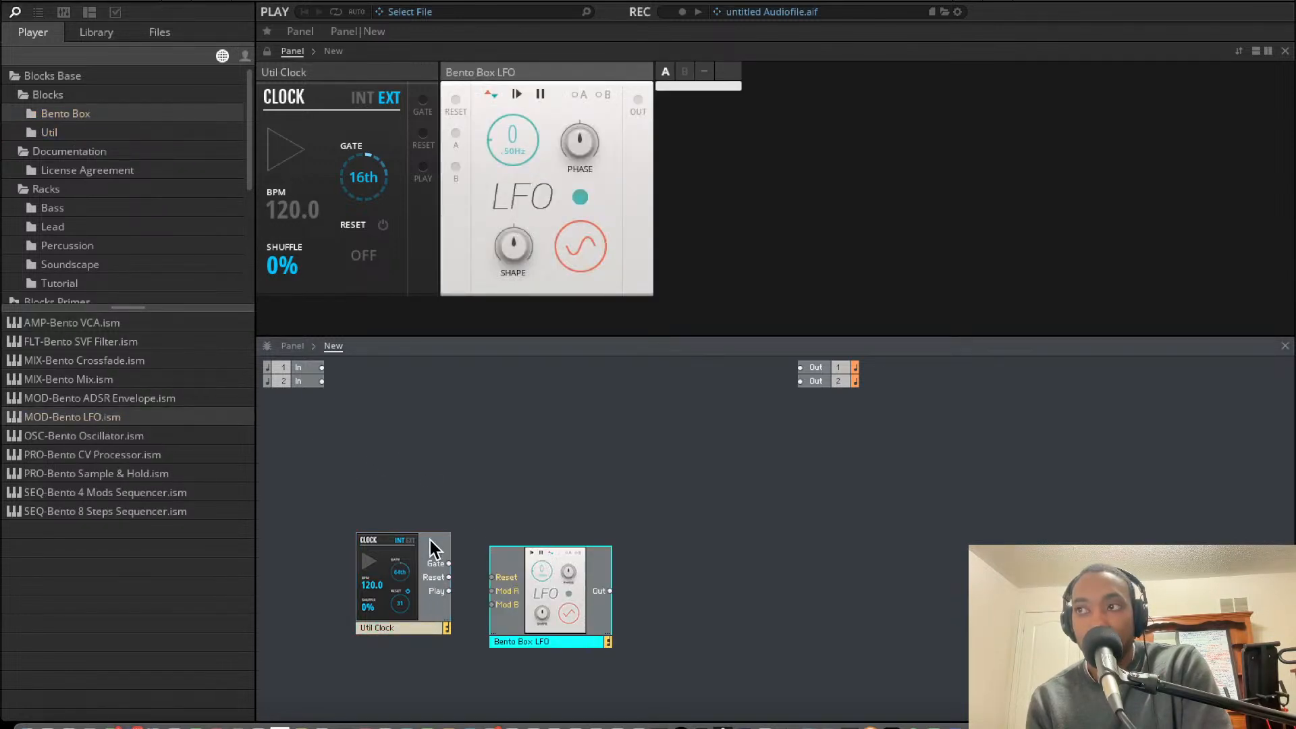
mouse_move(431, 543)
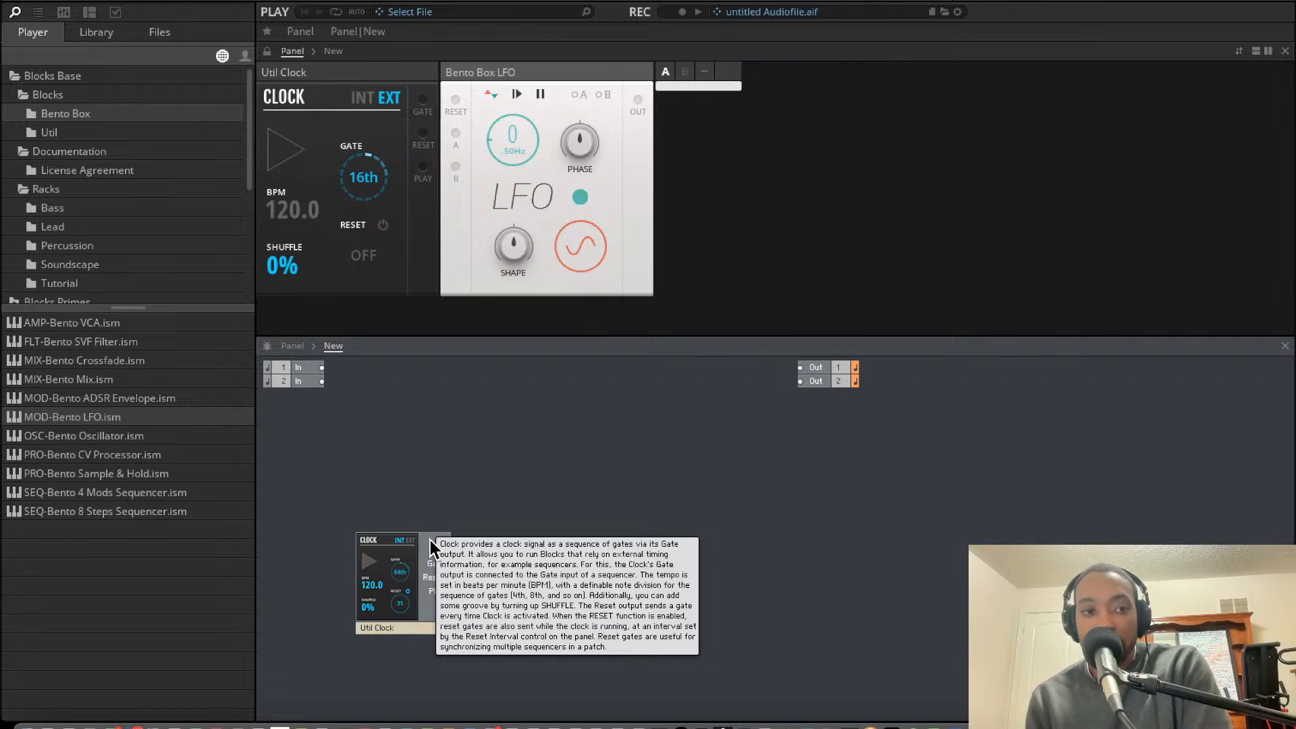
- Add the Bento 8 Steps Sequencer below the clock and the Bento Oscillator above it
left_click_drag(135, 511, 367, 662)
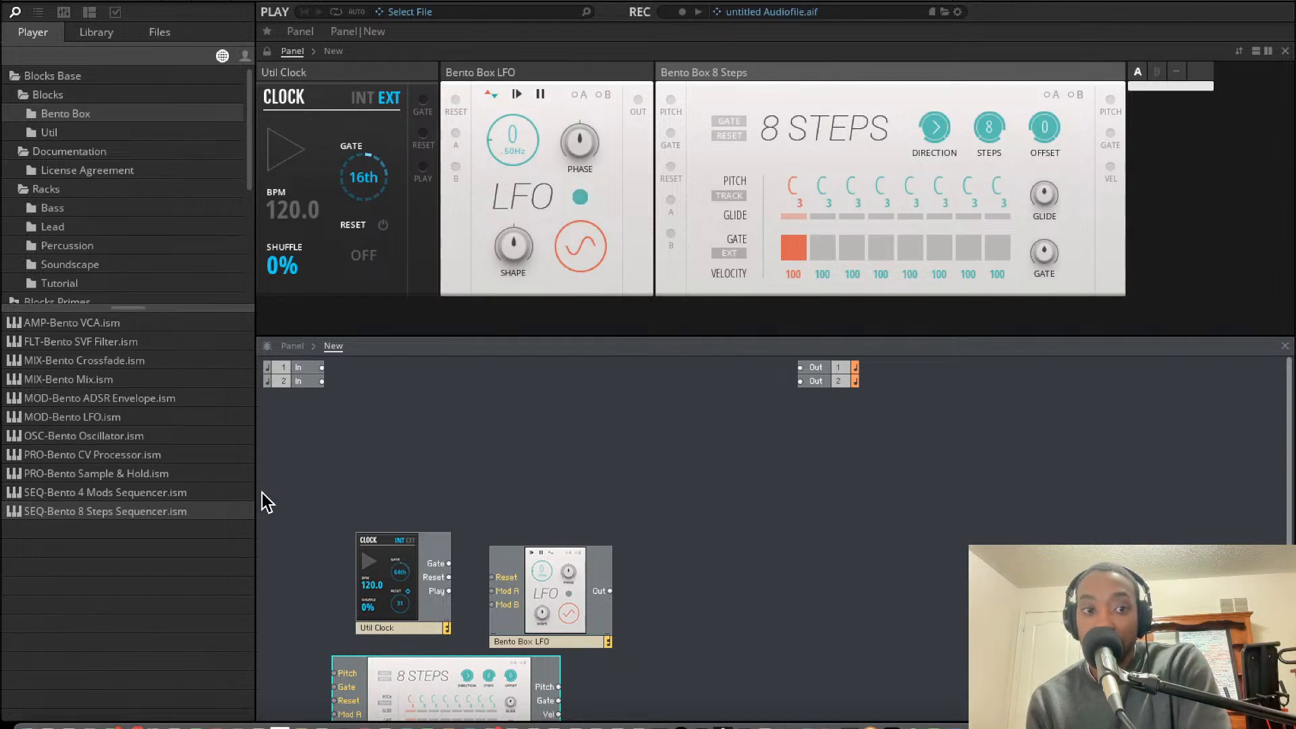
left_click(119, 440)
left_click_drag(119, 440, 435, 400)
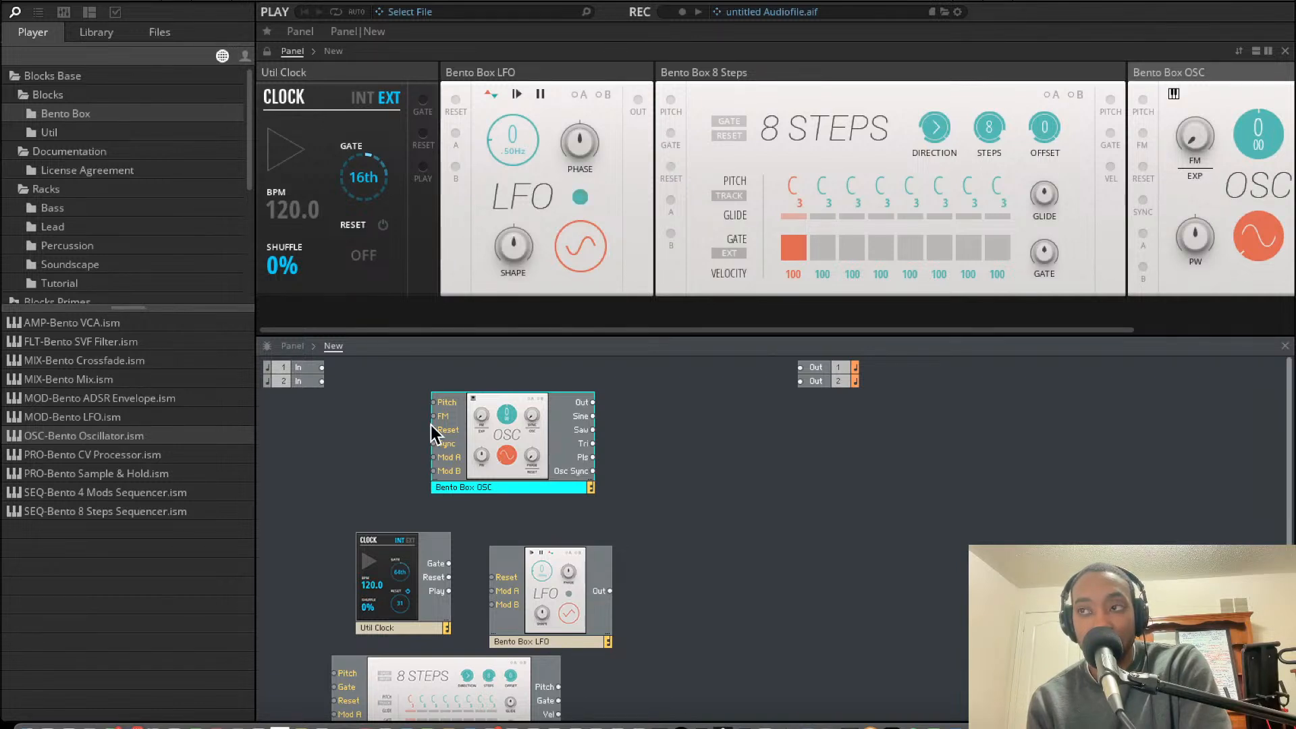
scroll(559, 441, "down", 1)
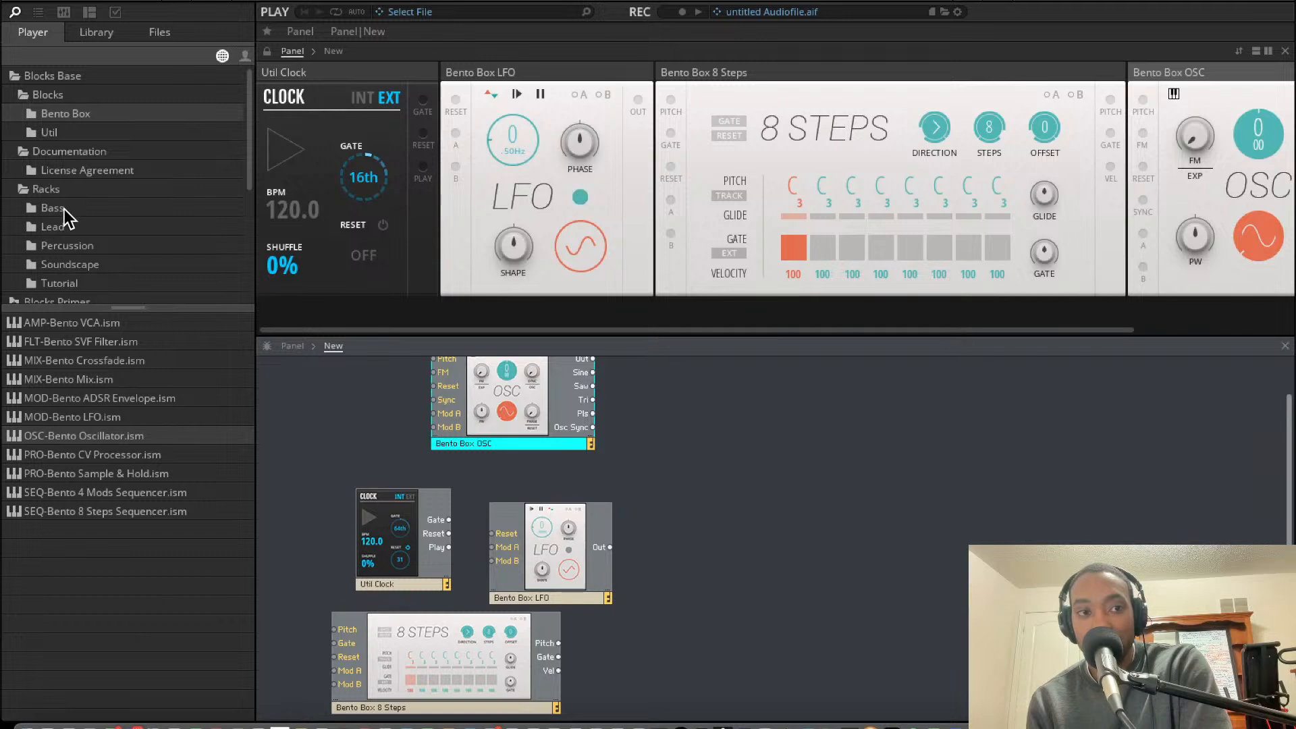
- Find the Digilog blocks in Blocks Primes and add the Digilog Quantizer beside the LFO block
scroll(64, 209, "down", 4)
left_click(15, 164)
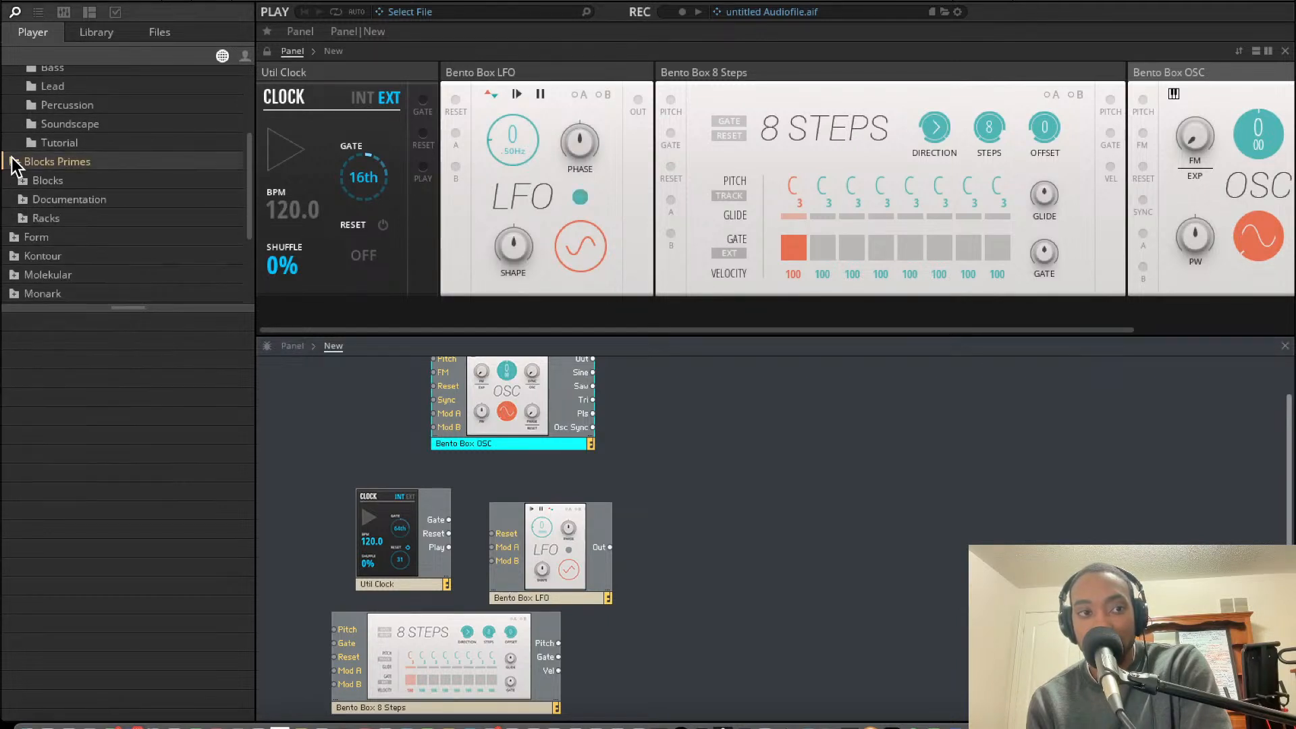
left_click(26, 183)
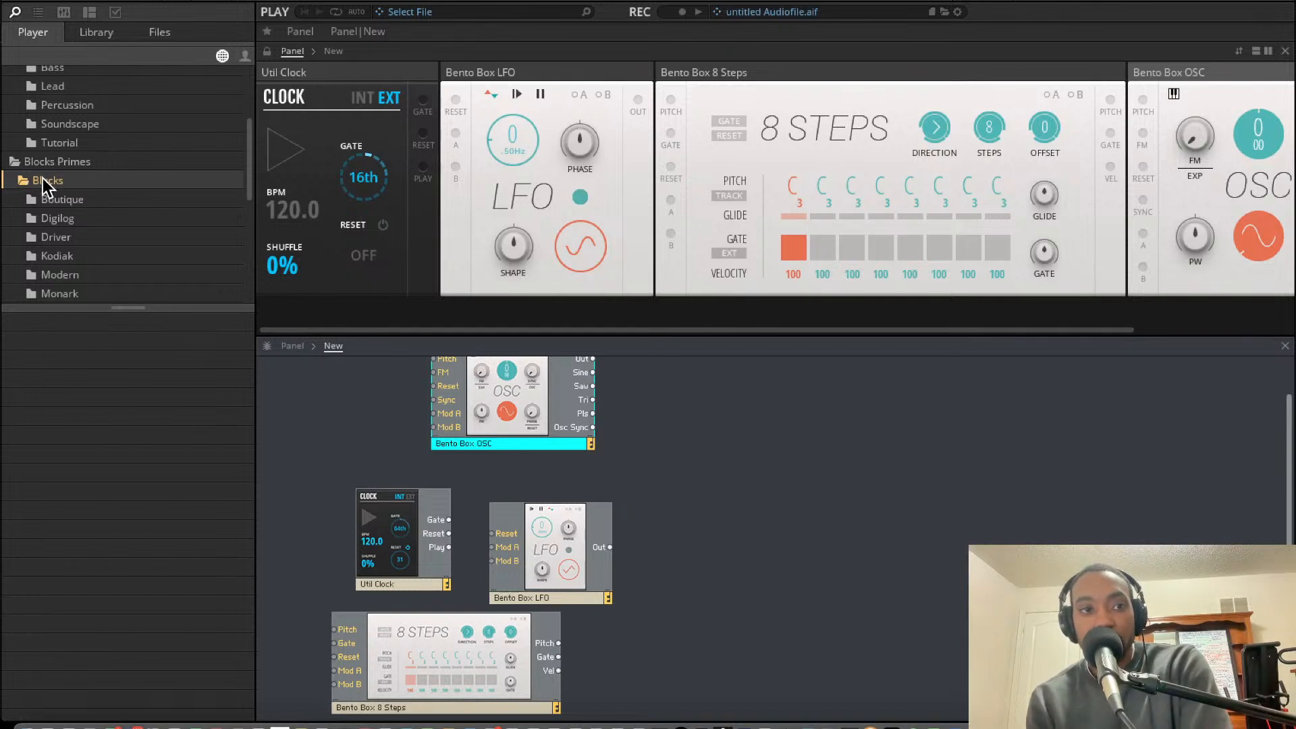
scroll(47, 182, "down", 5)
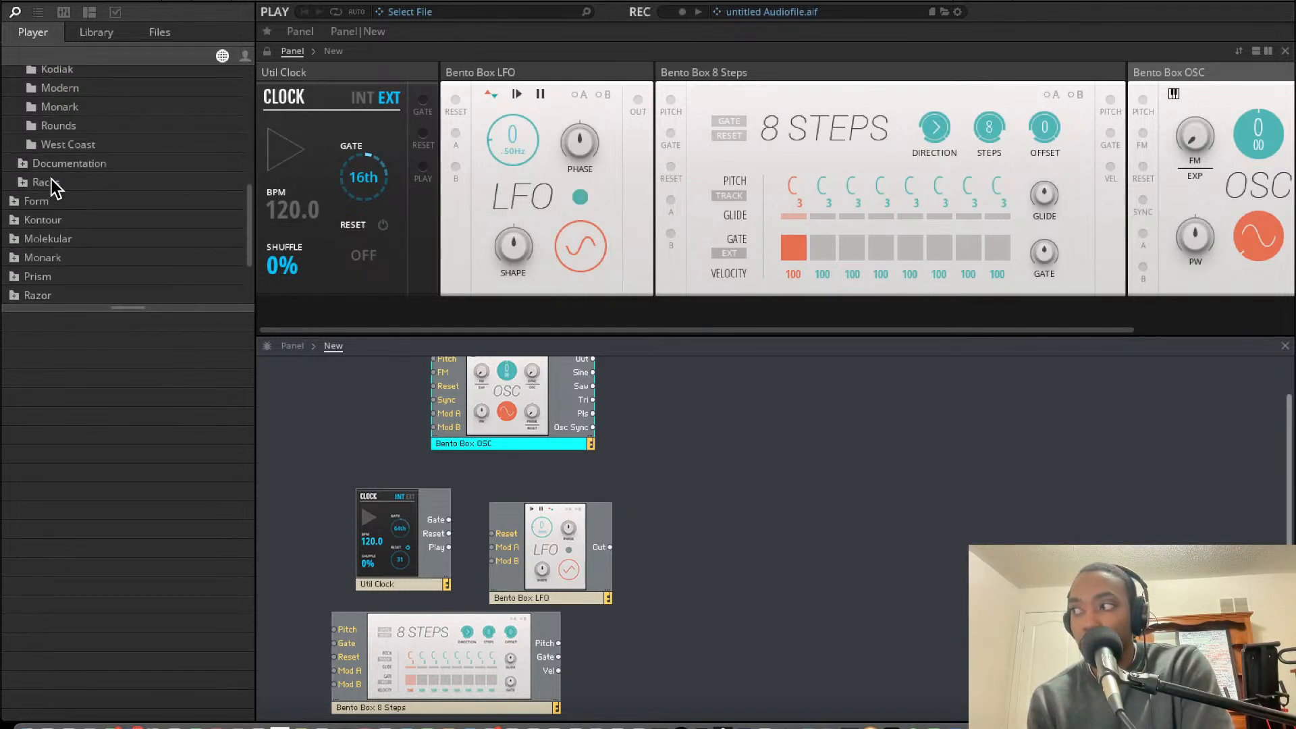
scroll(51, 180, "up", 4)
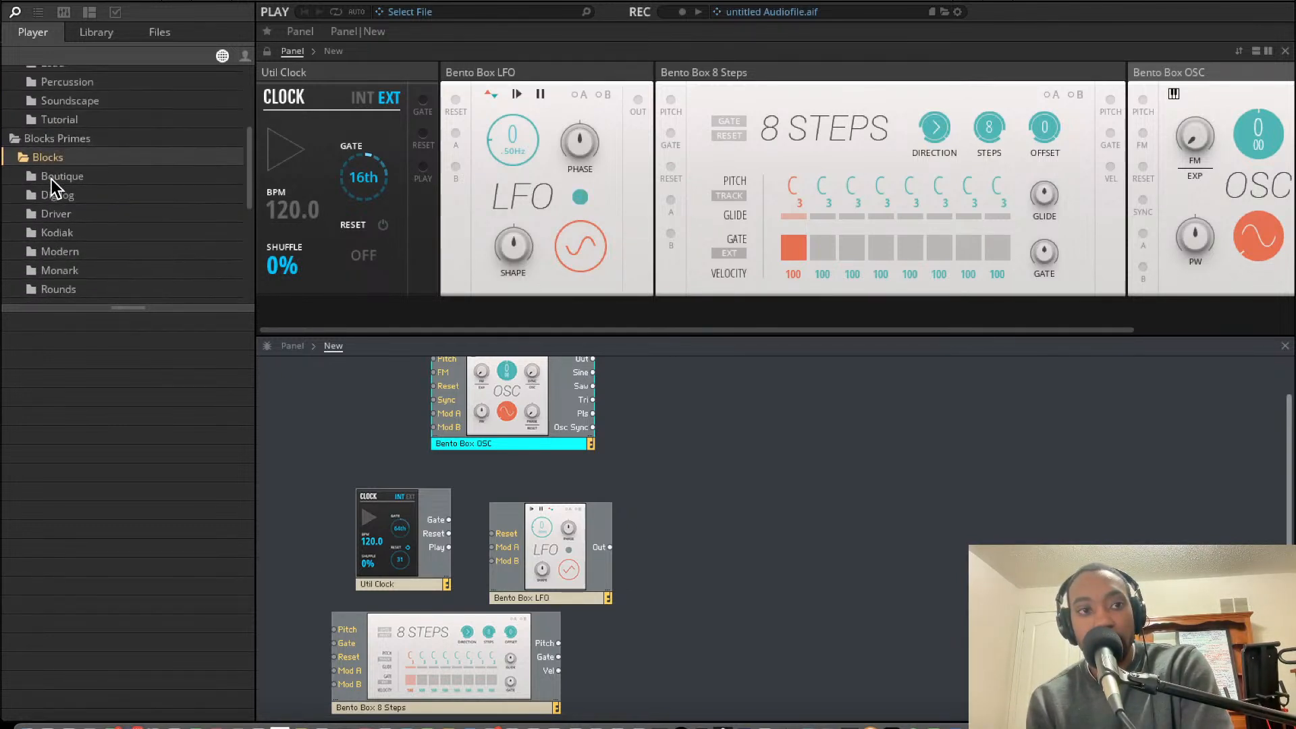
scroll(51, 179, "up", 2)
scroll(76, 151, "down", 4)
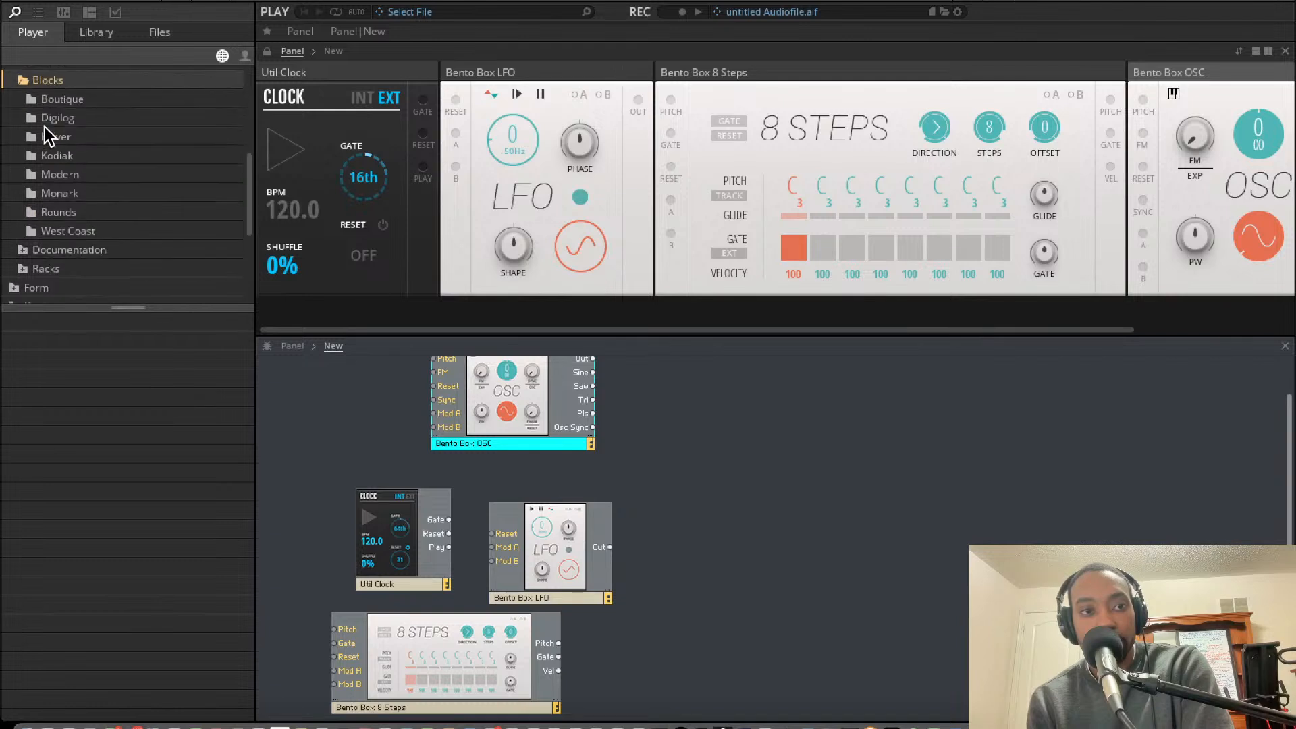
scroll(44, 127, "down", 1)
left_click(61, 84)
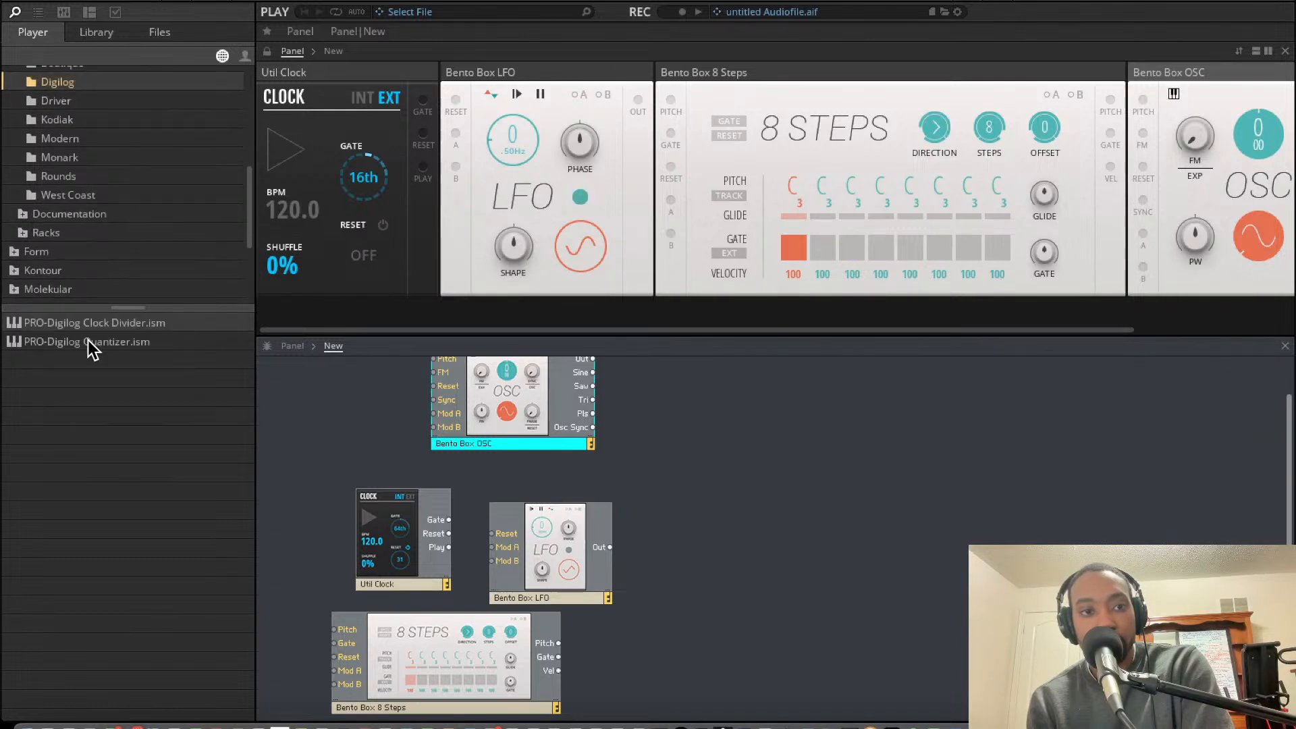
left_click_drag(88, 341, 675, 560)
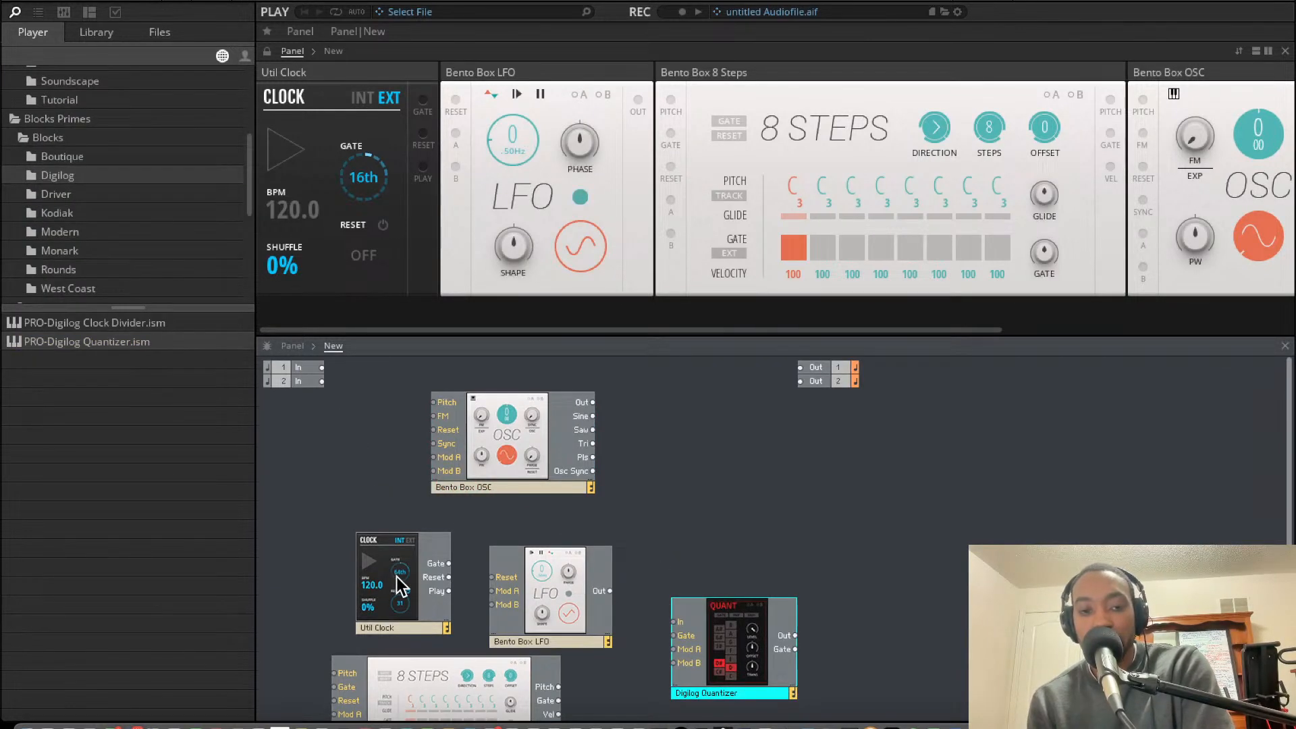
right_click(374, 535)
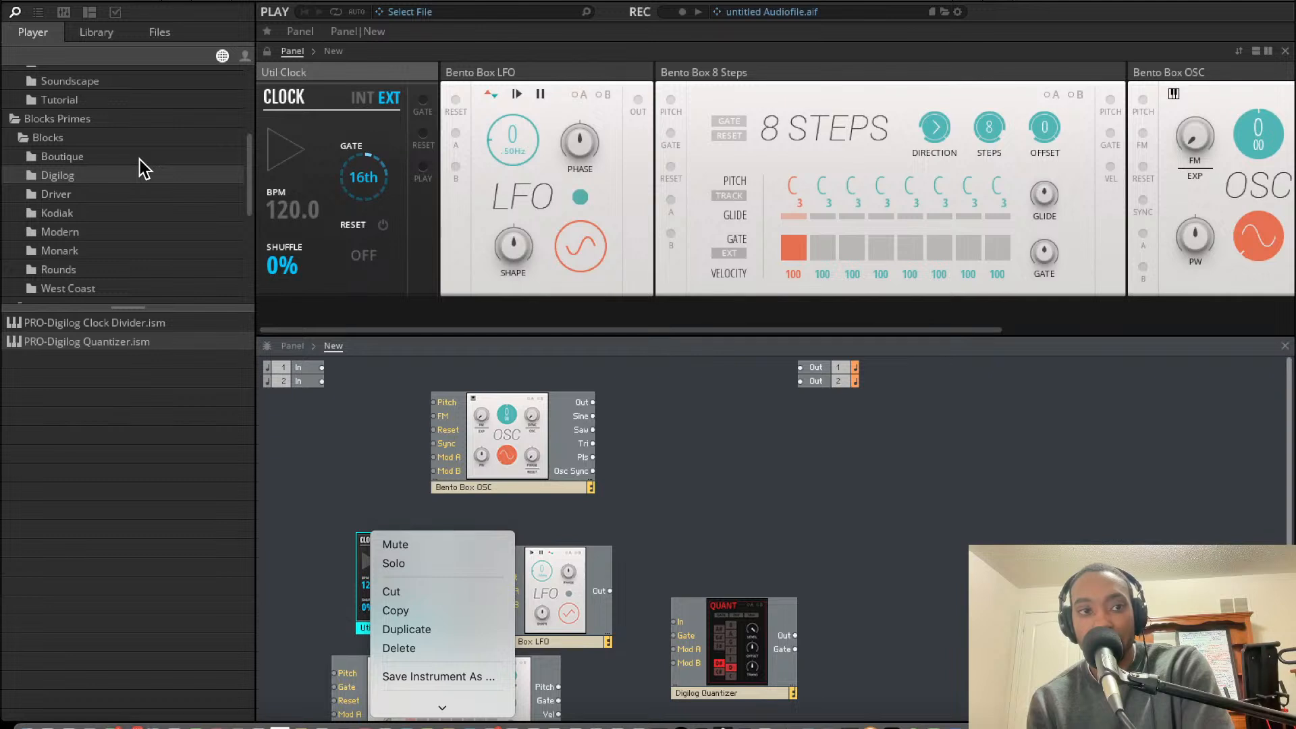
left_click(83, 118)
scroll(84, 117, "up", 5)
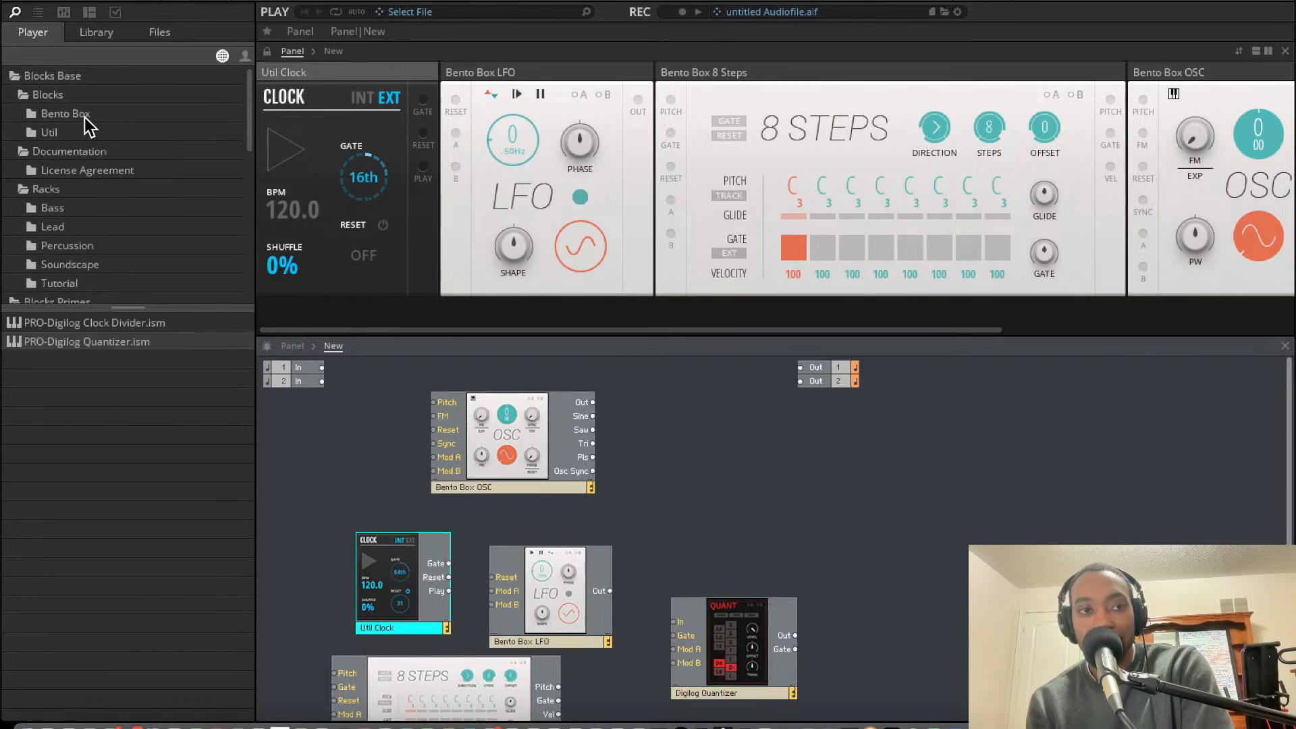
left_click(84, 118)
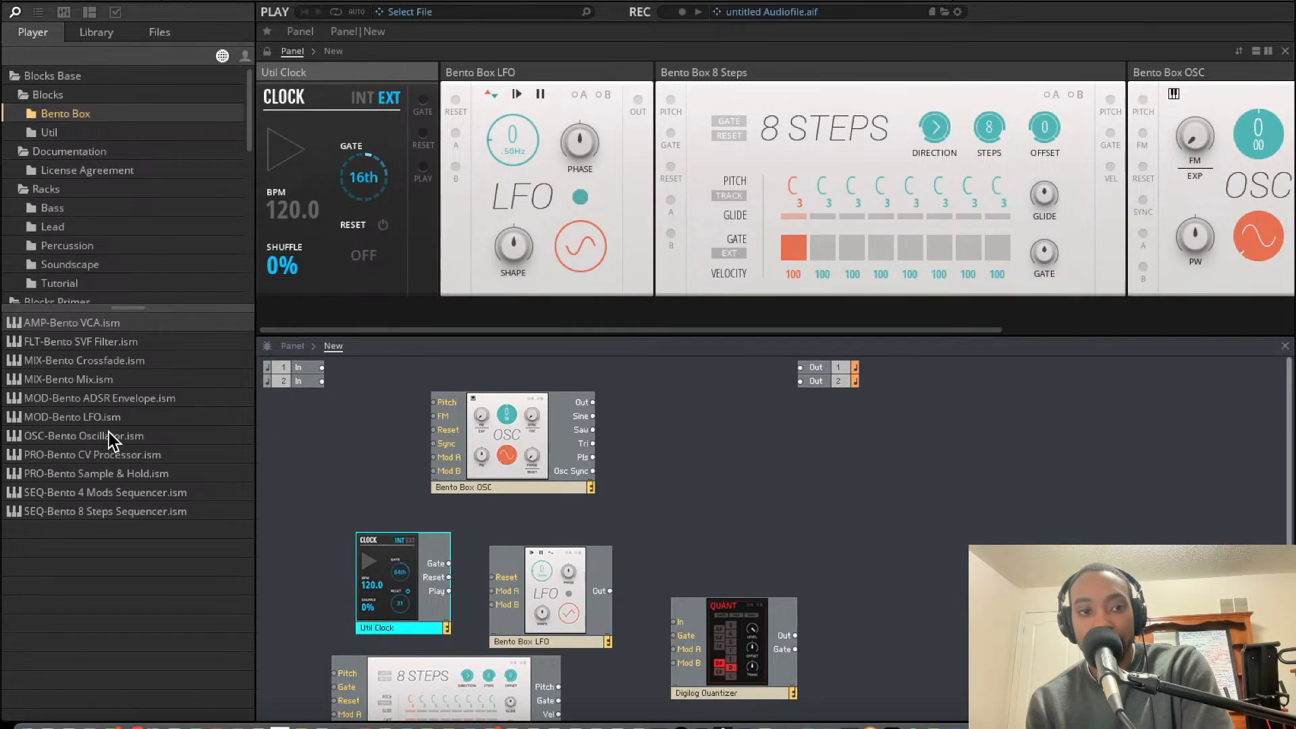
left_click(58, 131)
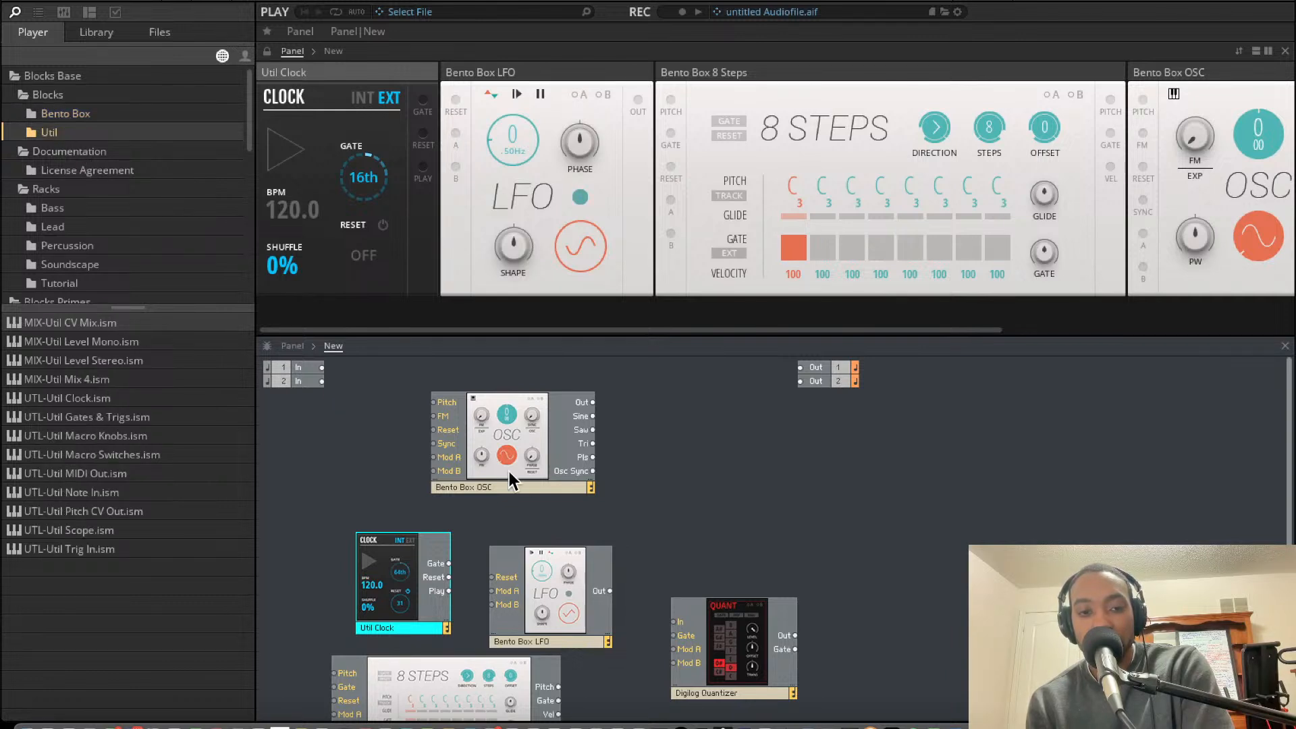
- Line up the Clock, 8 Steps and OSC blocks in a row and connect the 8 Steps Pitch output to the OSC Pitch input
left_click_drag(509, 471, 650, 516)
left_click_drag(427, 596, 399, 548)
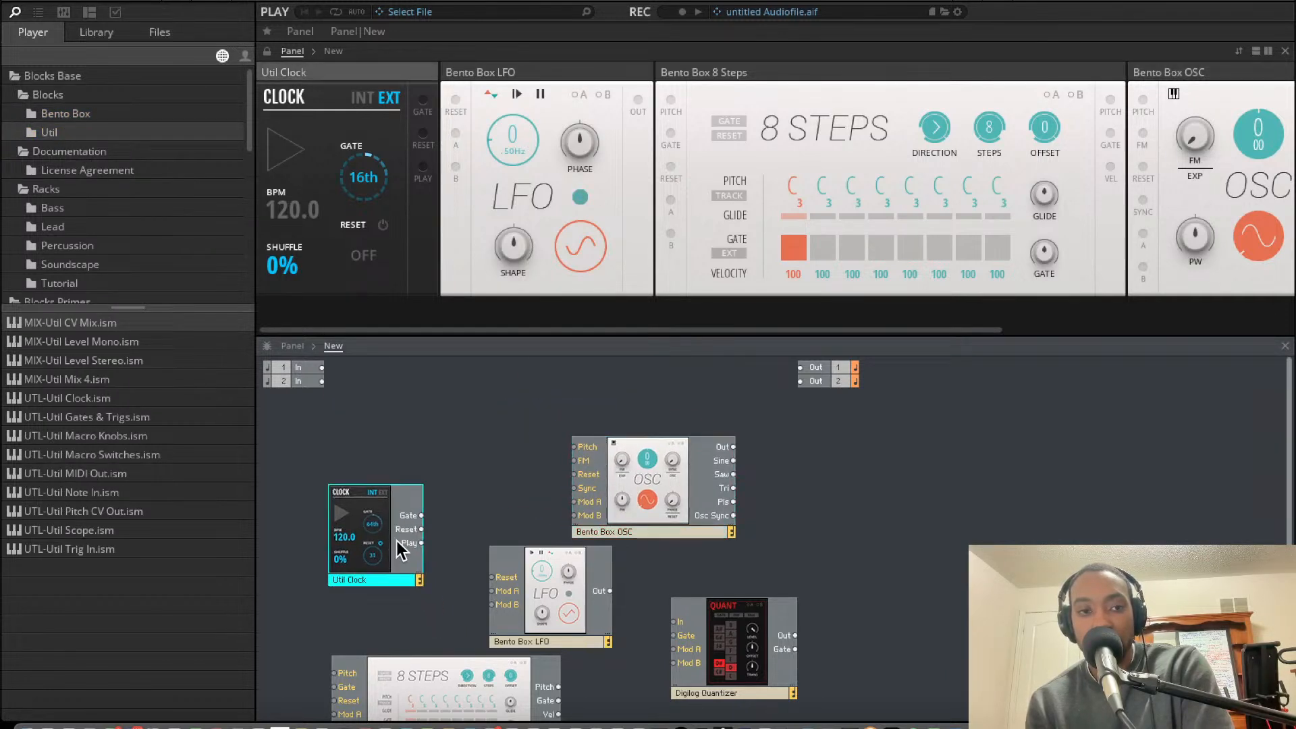
left_click_drag(452, 672, 446, 478)
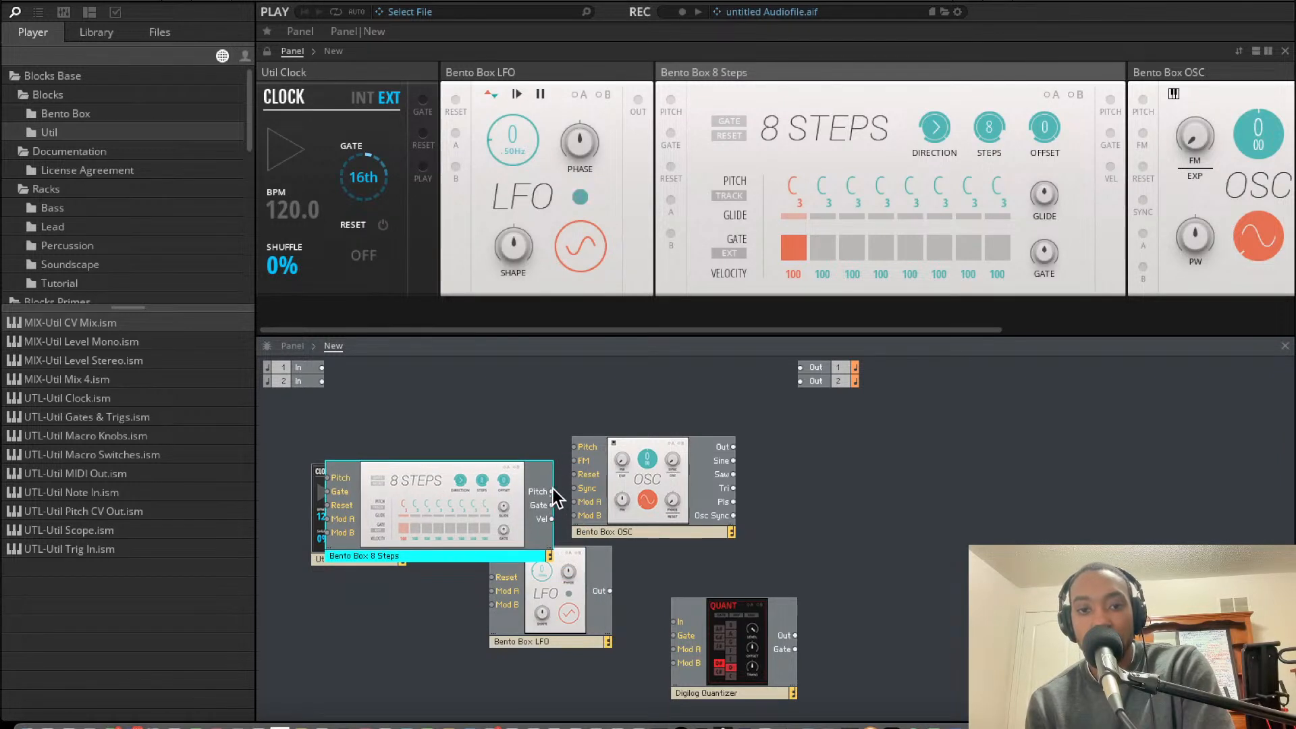
left_click_drag(553, 490, 732, 478)
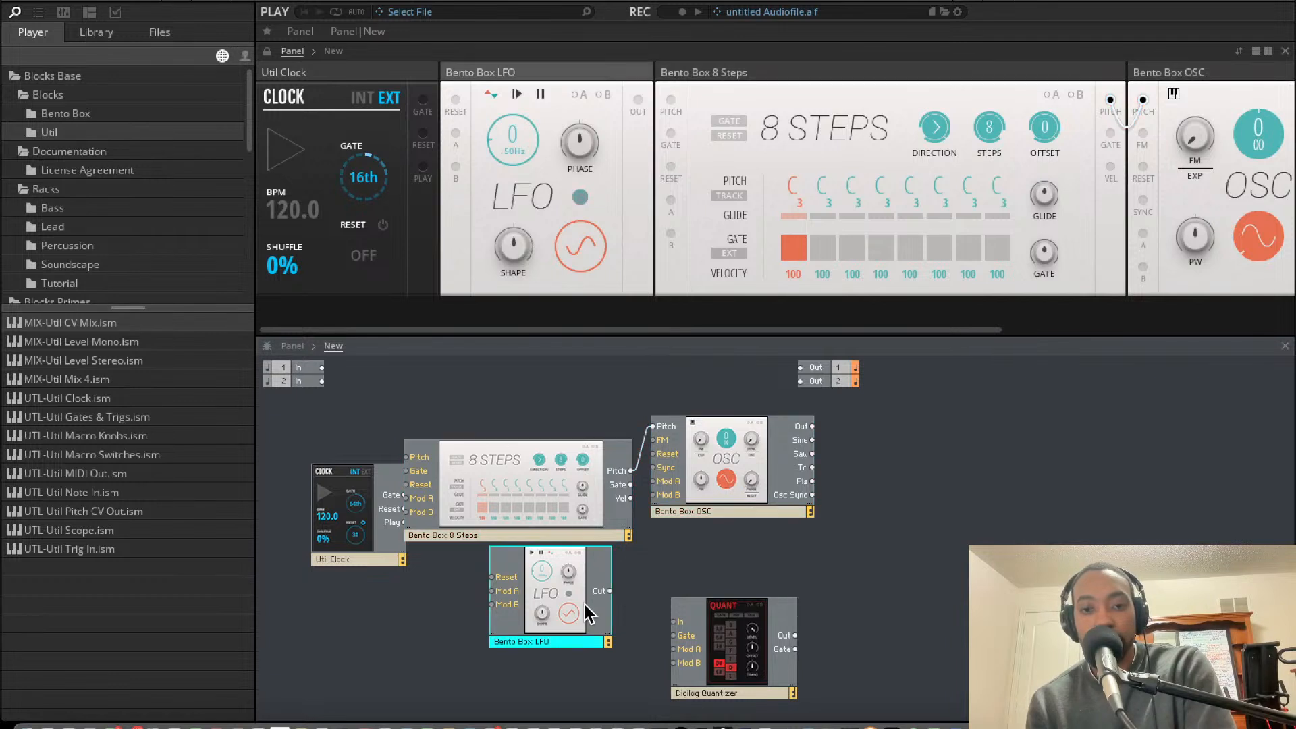
- Move the LFO block below 8 Steps and the Digilog Quantizer below the OSC block
left_click_drag(584, 605, 634, 653)
left_click(710, 637)
left_click_drag(710, 637, 819, 571)
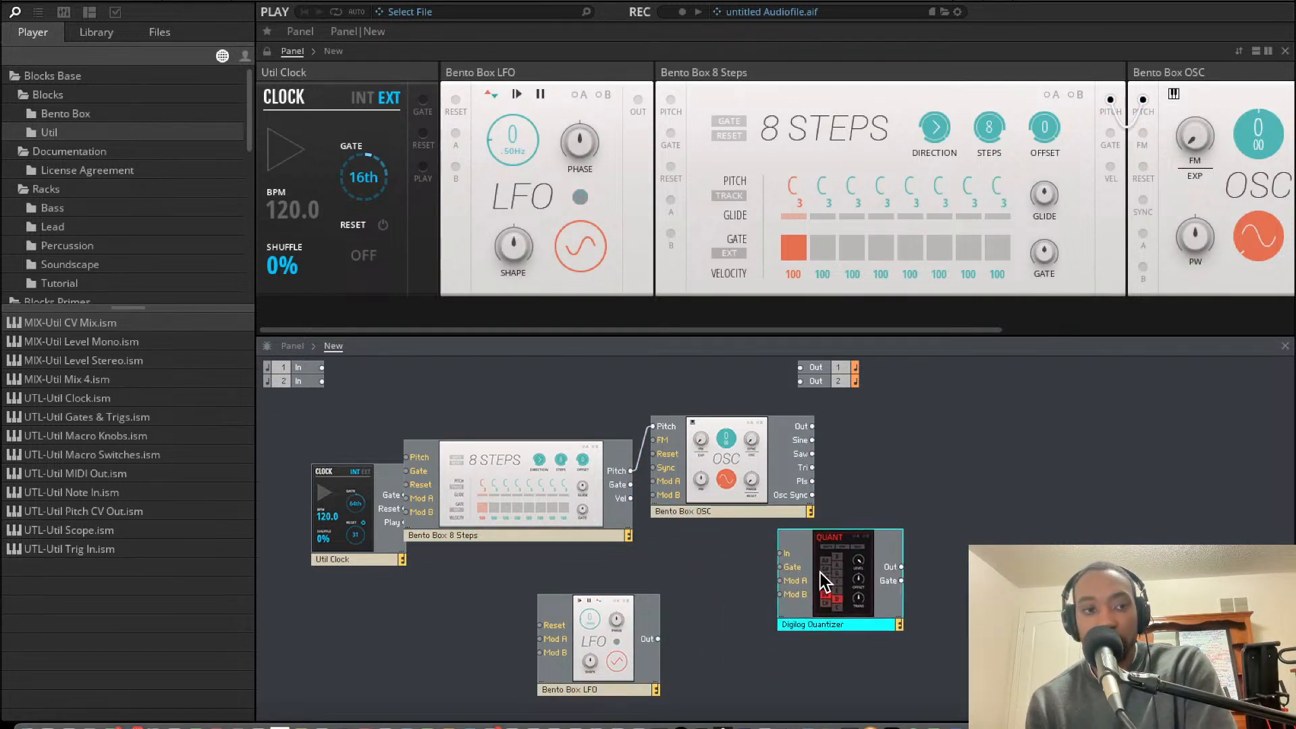
- Add the Bento SVF Filter and Bento VCA blocks from the Bento Box set to the structure
left_click(67, 116)
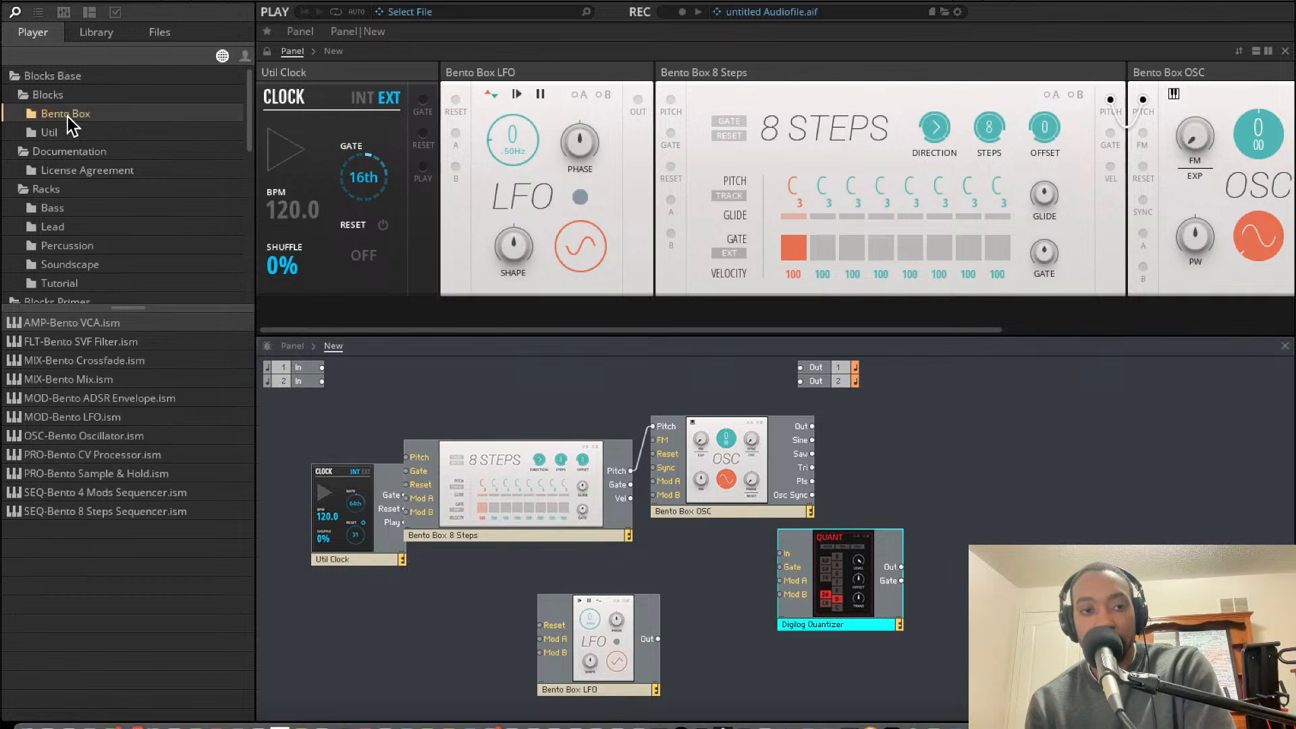
left_click_drag(128, 339, 931, 594)
left_click_drag(107, 325, 905, 455)
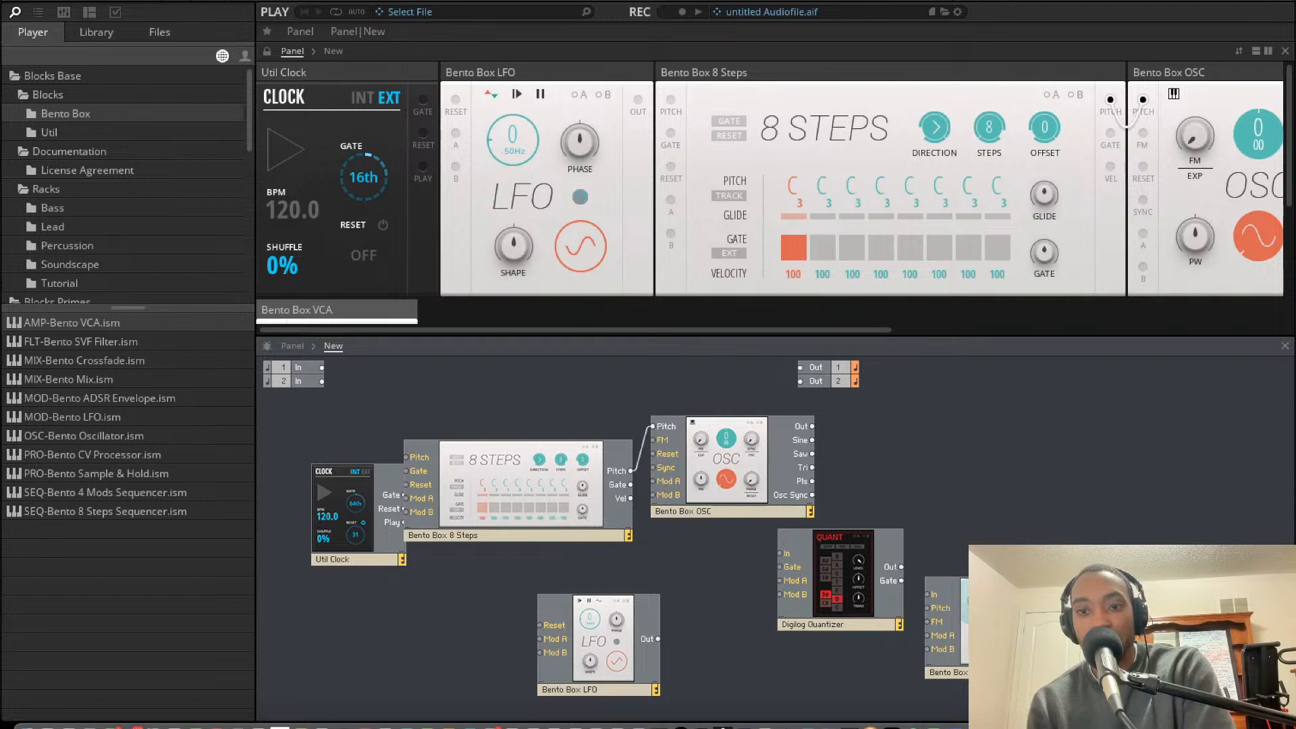
- Connect the end of the block chain to Out 1 and Out 2, and nudge the SVF Filter closer to the Quantizer
left_click_drag(1175, 622, 799, 369)
left_click_drag(1176, 636, 799, 386)
left_click_drag(970, 613, 959, 600)
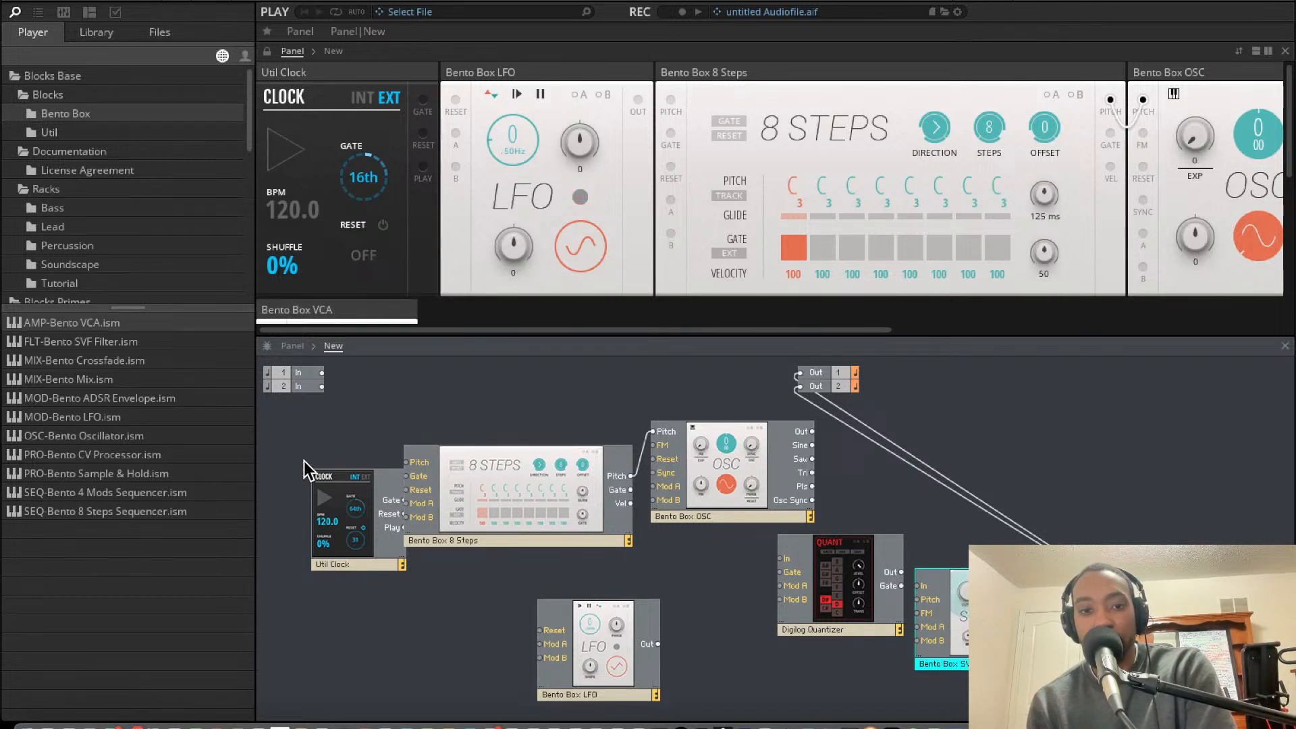
- Move the Clock block lower in the structure and add the Util Note In block above it
left_click_drag(361, 544, 361, 662)
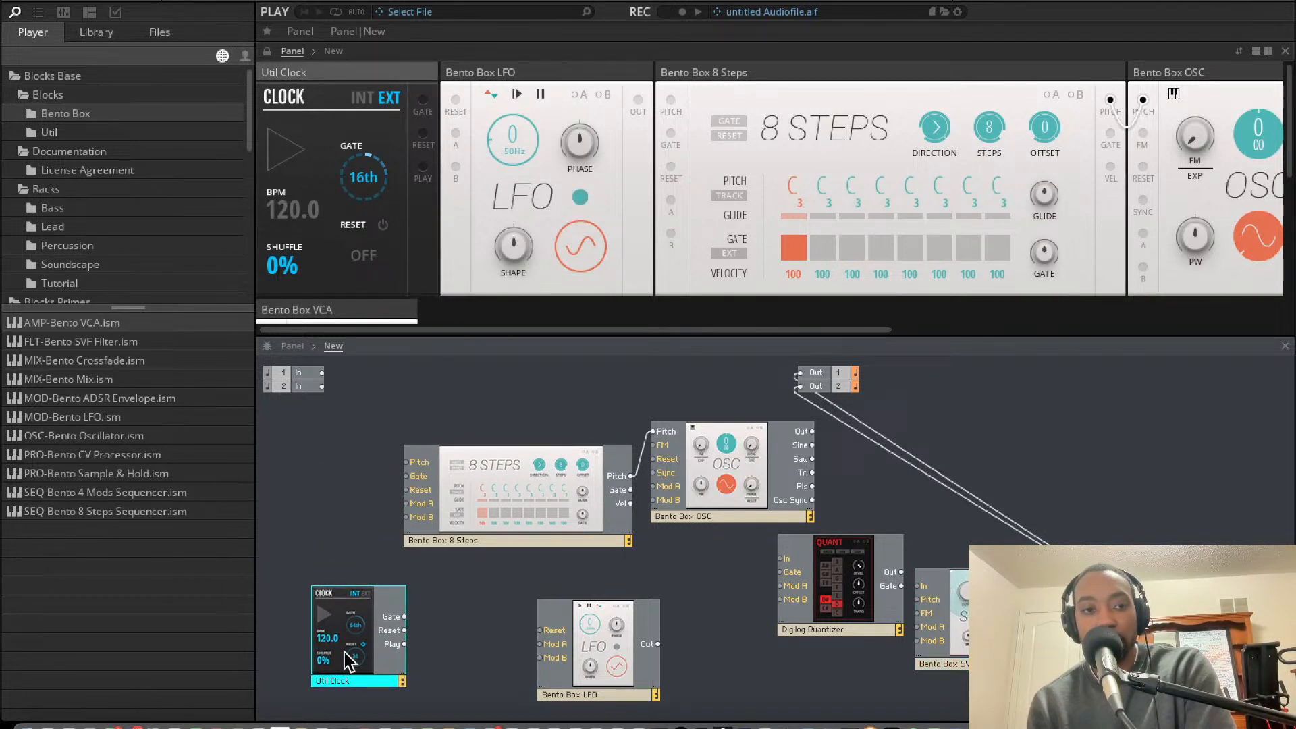
left_click(70, 128)
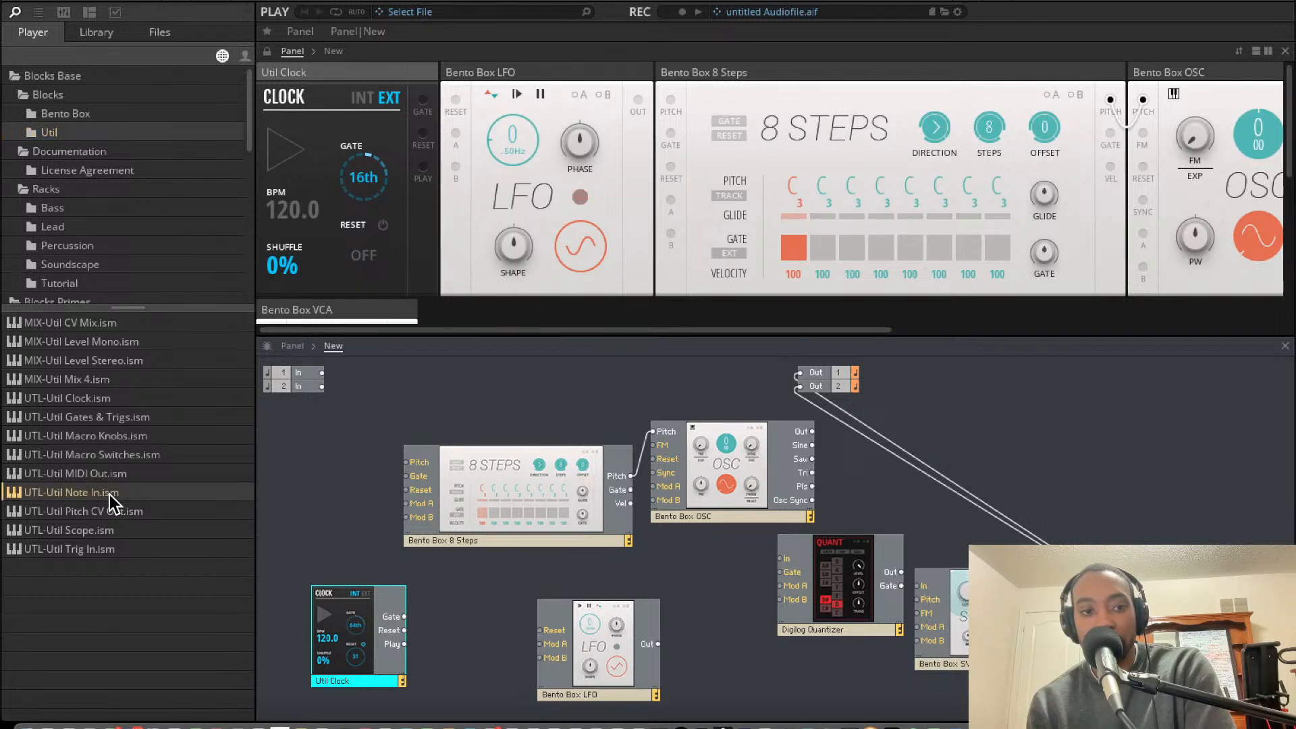
left_click_drag(109, 494, 304, 459)
- Shift the 8 Steps, OSC, Digilog Quantizer and LFO blocks to the right to make room beside Note In
left_click_drag(483, 460, 500, 478)
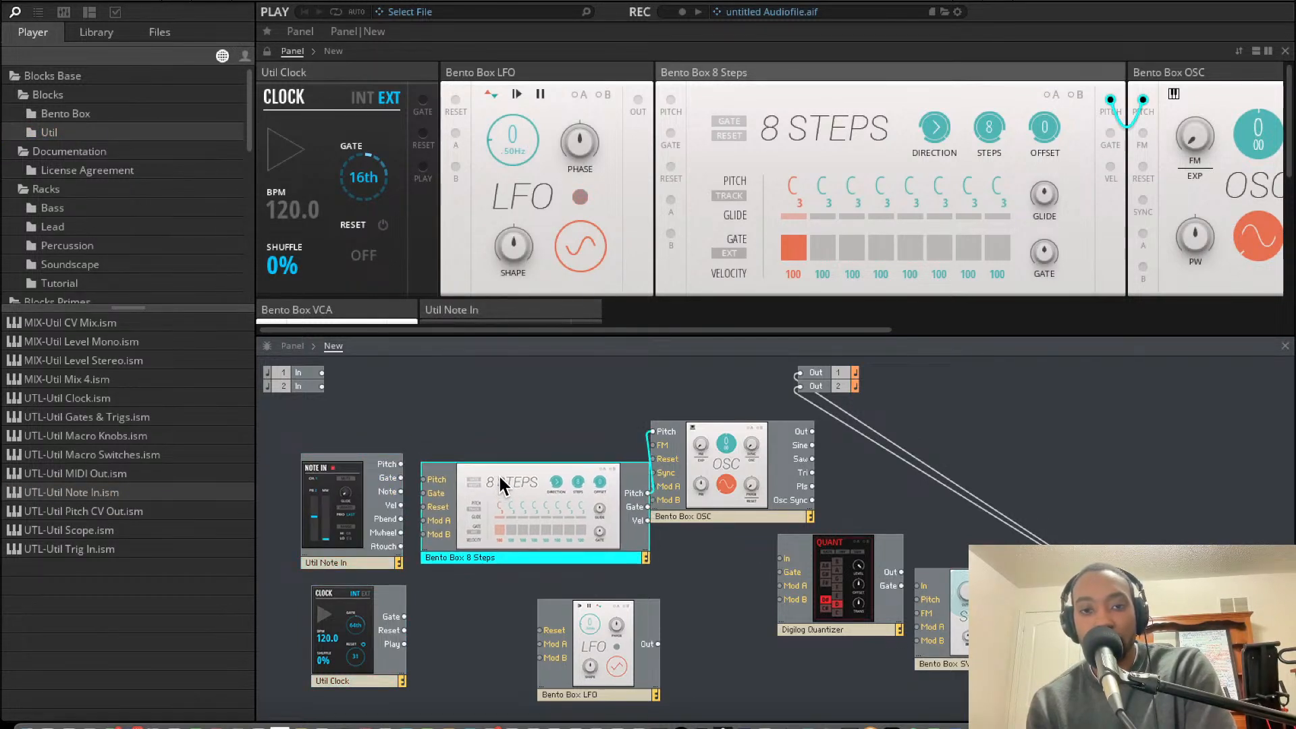
left_click_drag(732, 426, 1130, 687)
left_click_drag(840, 585, 898, 609)
left_click(861, 673)
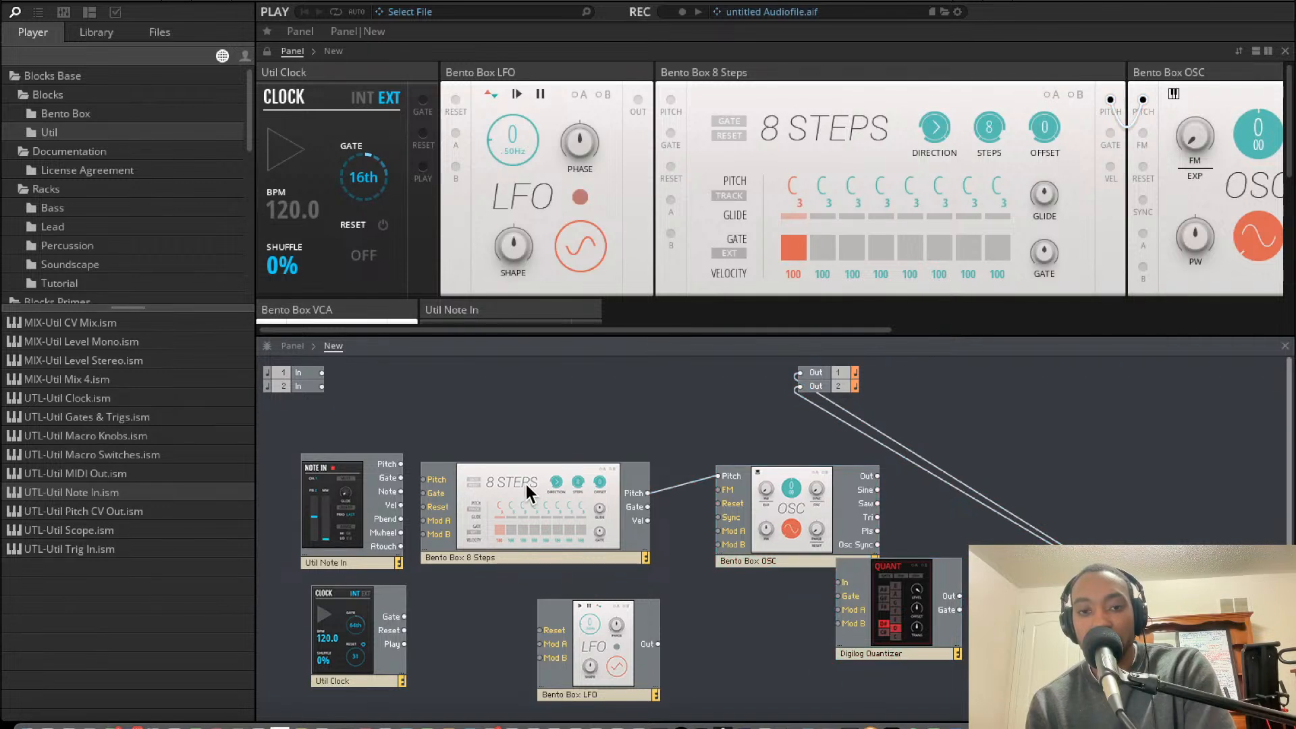
left_click_drag(605, 599, 640, 614)
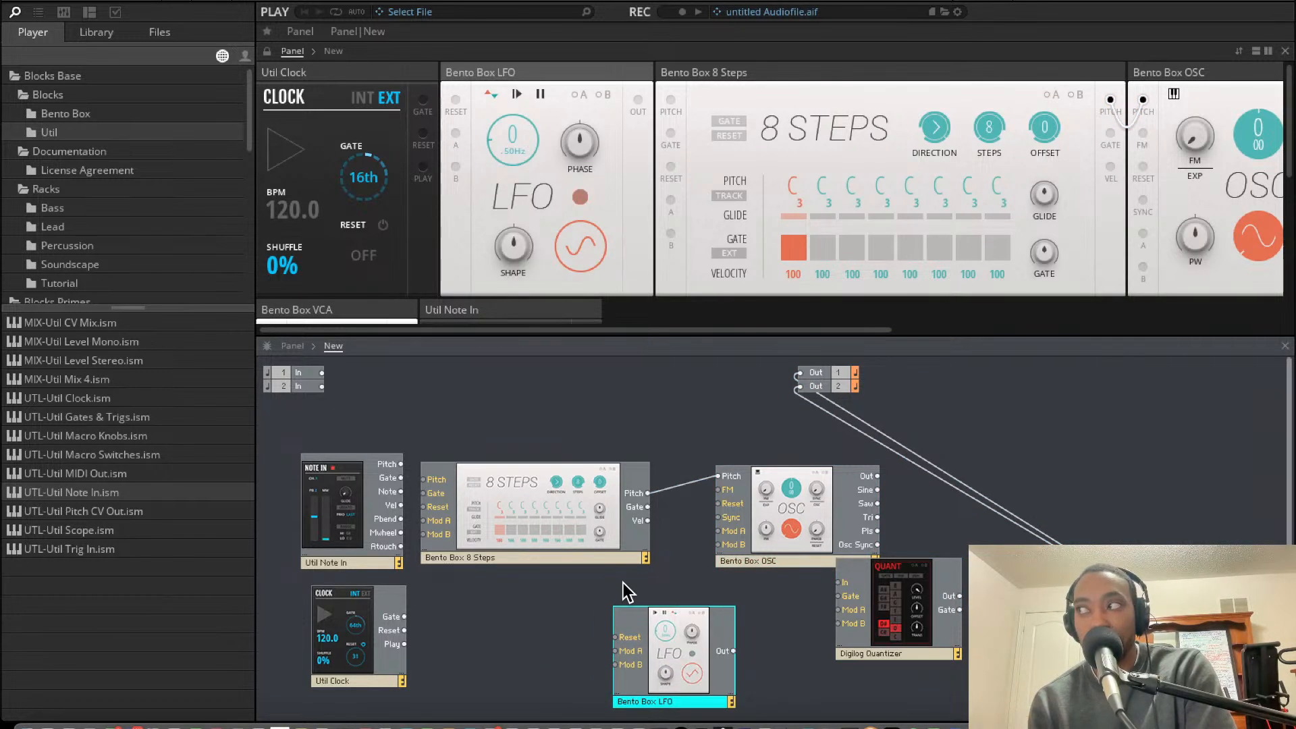
- Place Clock and 8 Steps side by side below Note In, with Clock Gate and Reset wired to the 8 Steps Gate and Reset inputs
left_click_drag(520, 559, 496, 629)
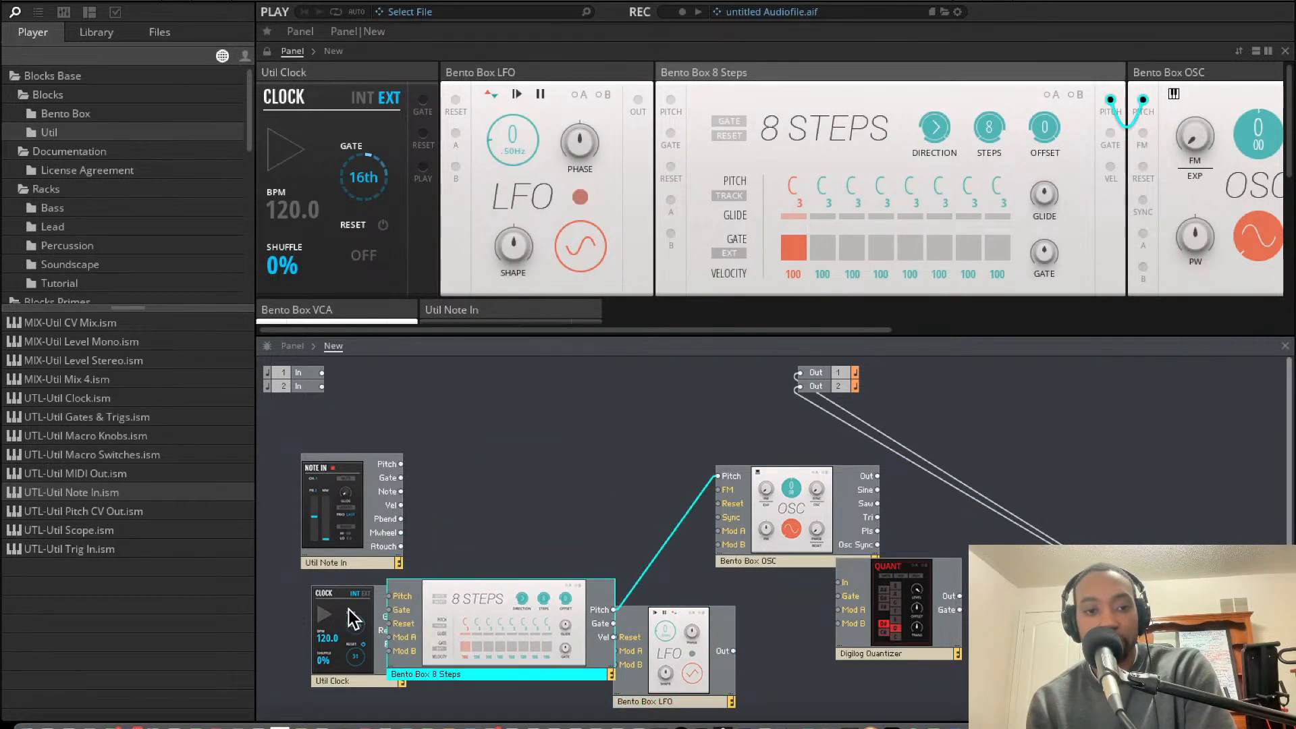
left_click_drag(290, 629, 327, 420)
left_click_drag(473, 607, 406, 668)
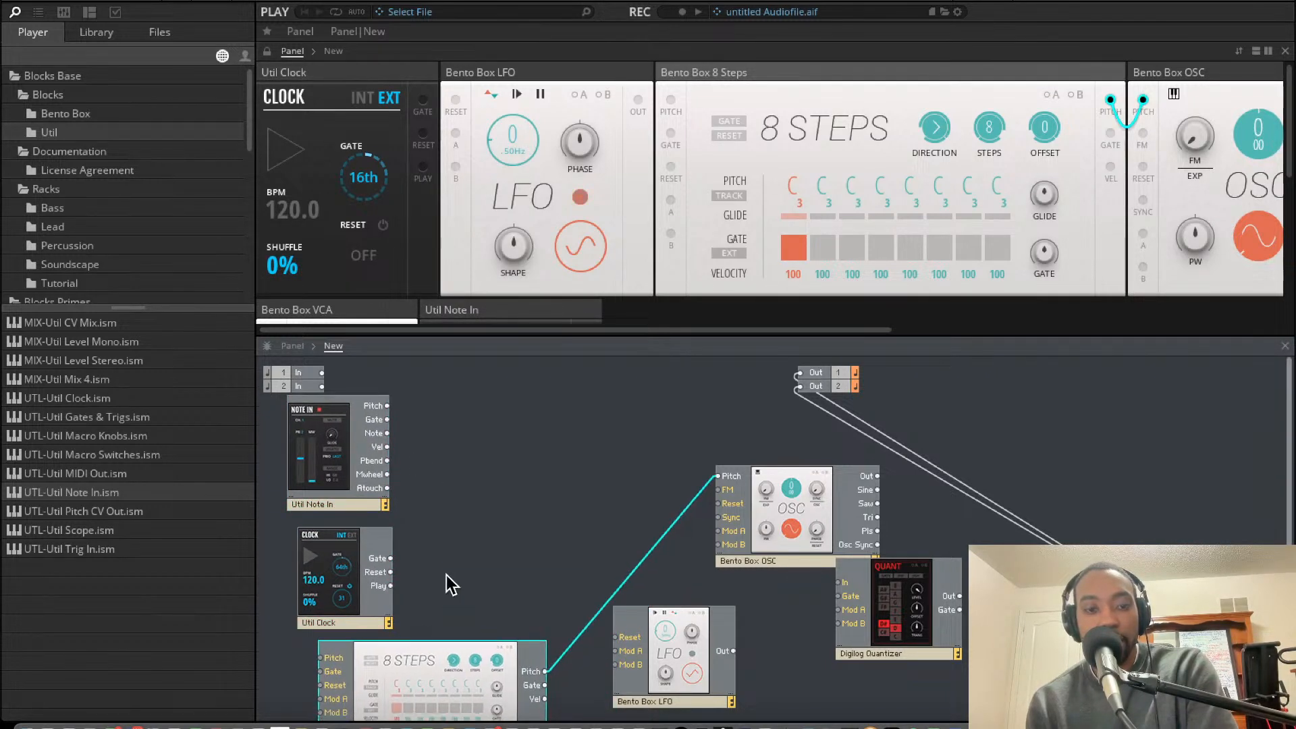
scroll(452, 570, "down", 1)
left_click_drag(346, 542, 385, 634)
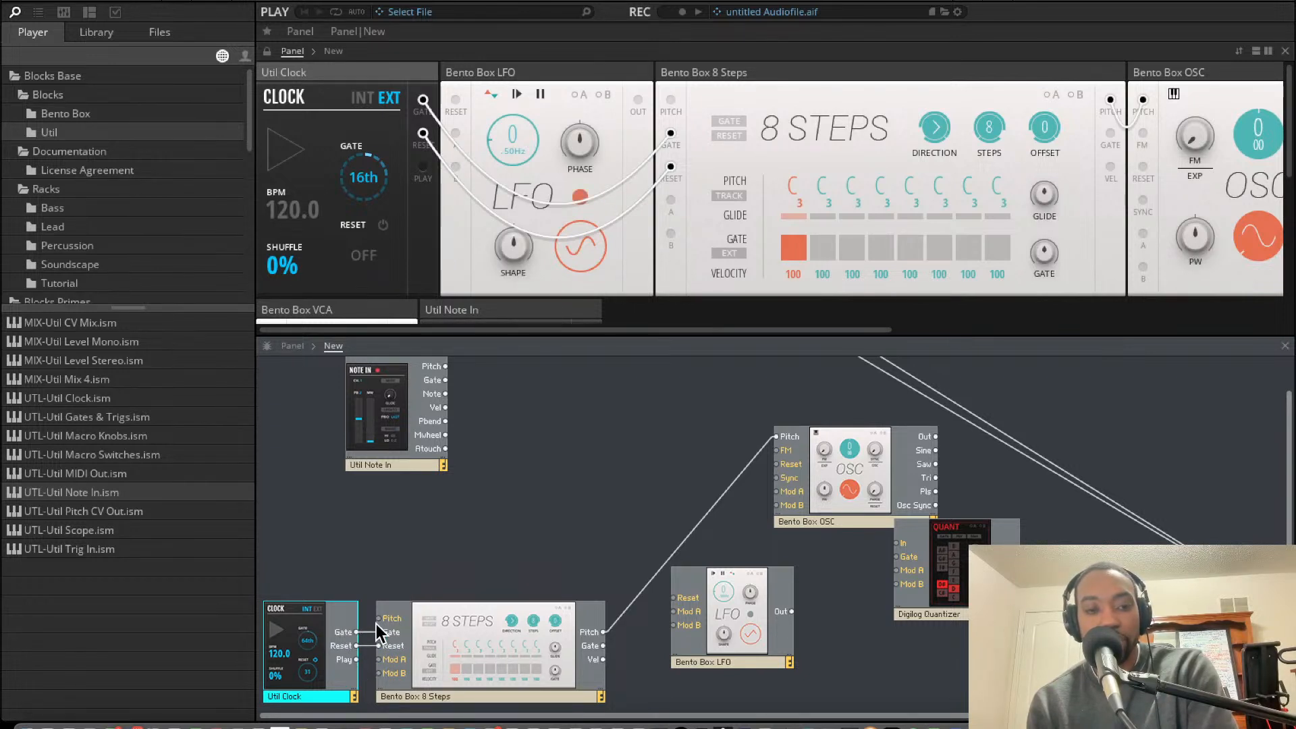
- Try connecting the Note In Pitch output to the 8 Steps Pitch input, and remove that cable
left_click_drag(377, 619, 435, 370)
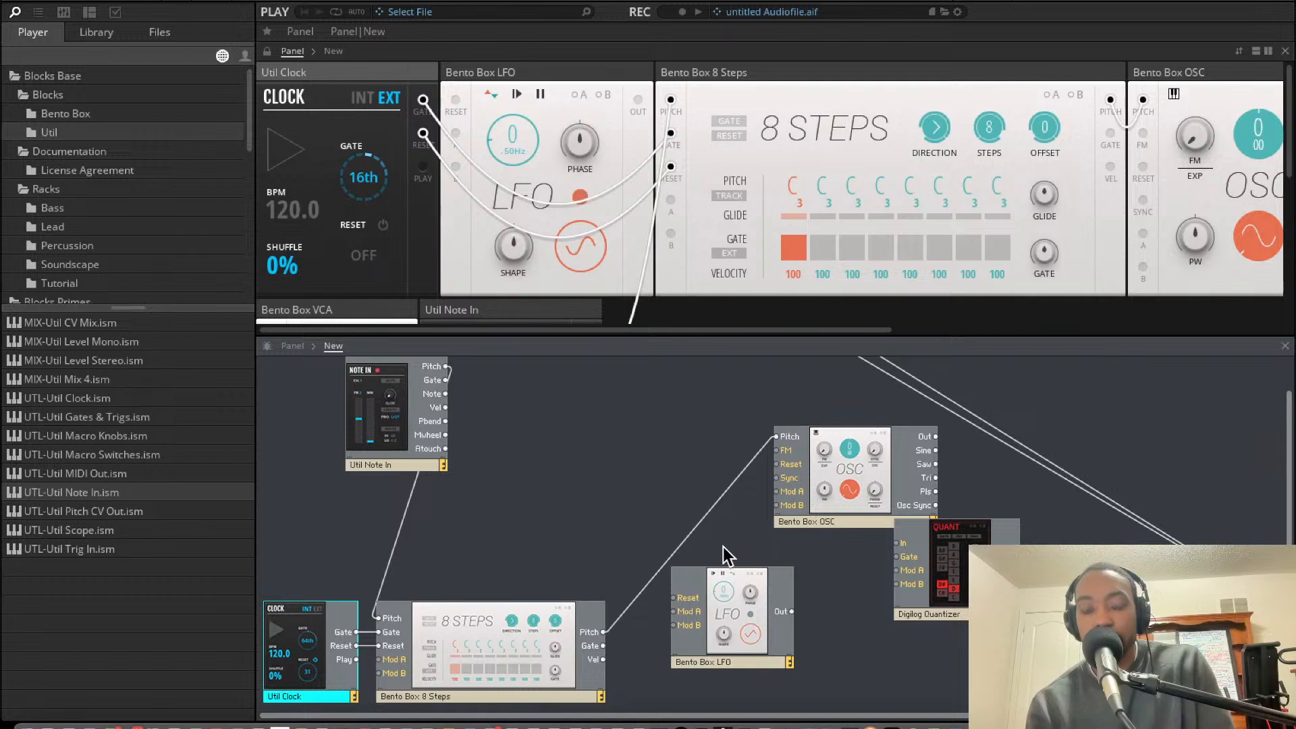
left_click(409, 519)
key("Delete")
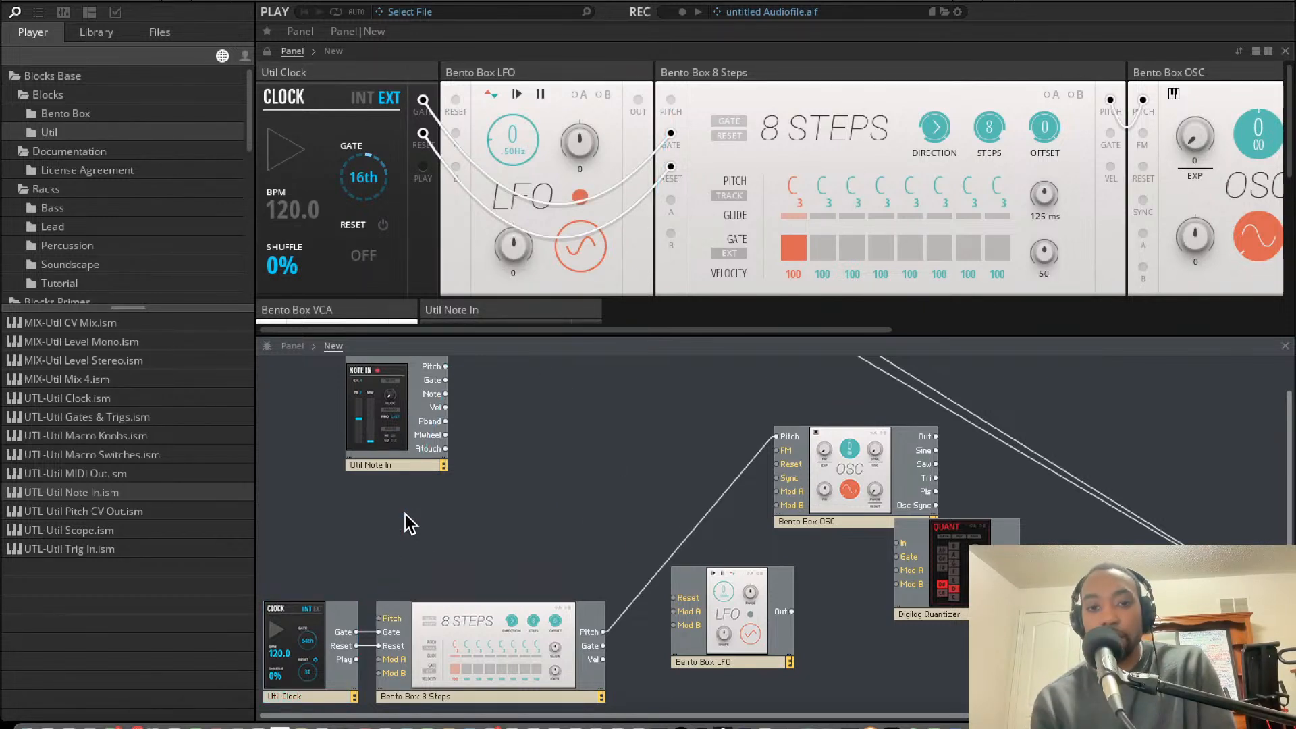
- Move OSC above the LFO and wire OSC Out to the Quantizer In and 8 Steps Gate to the Quantizer Gate
left_click_drag(855, 458, 756, 452)
left_click_drag(836, 430, 913, 549)
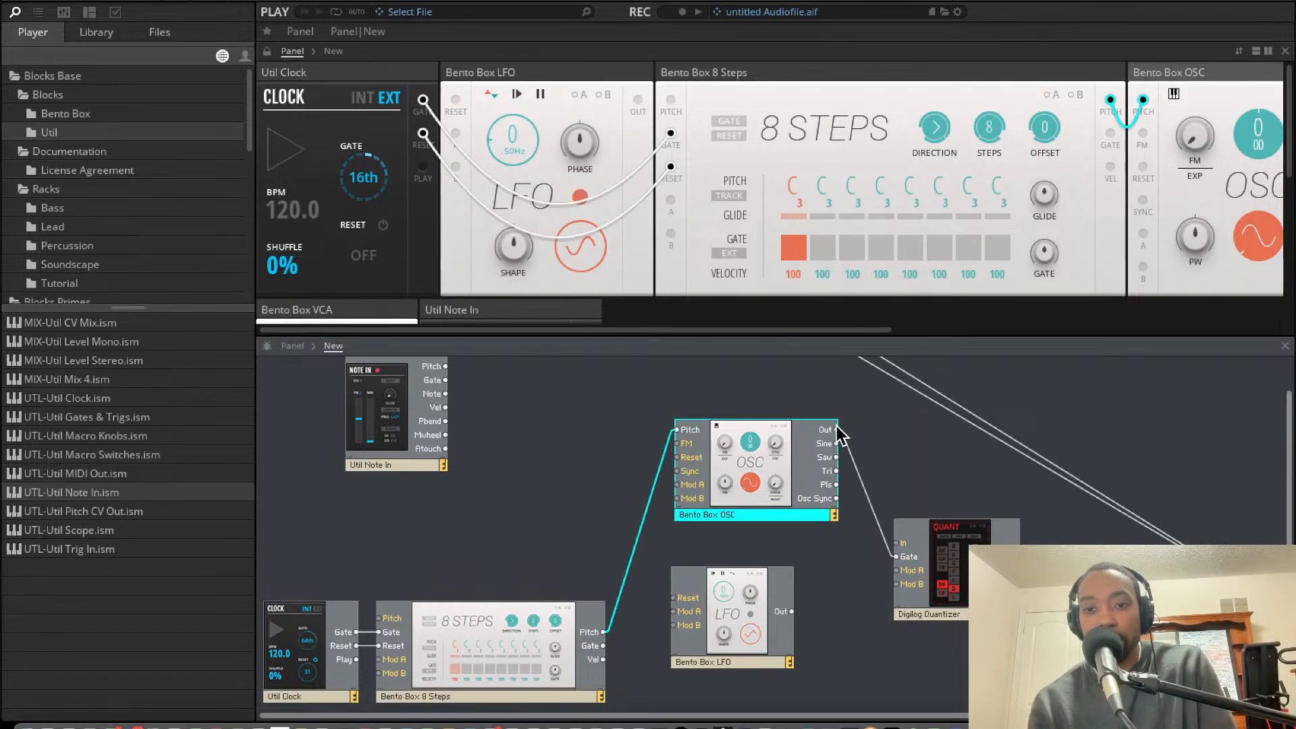
left_click_drag(904, 452, 602, 645)
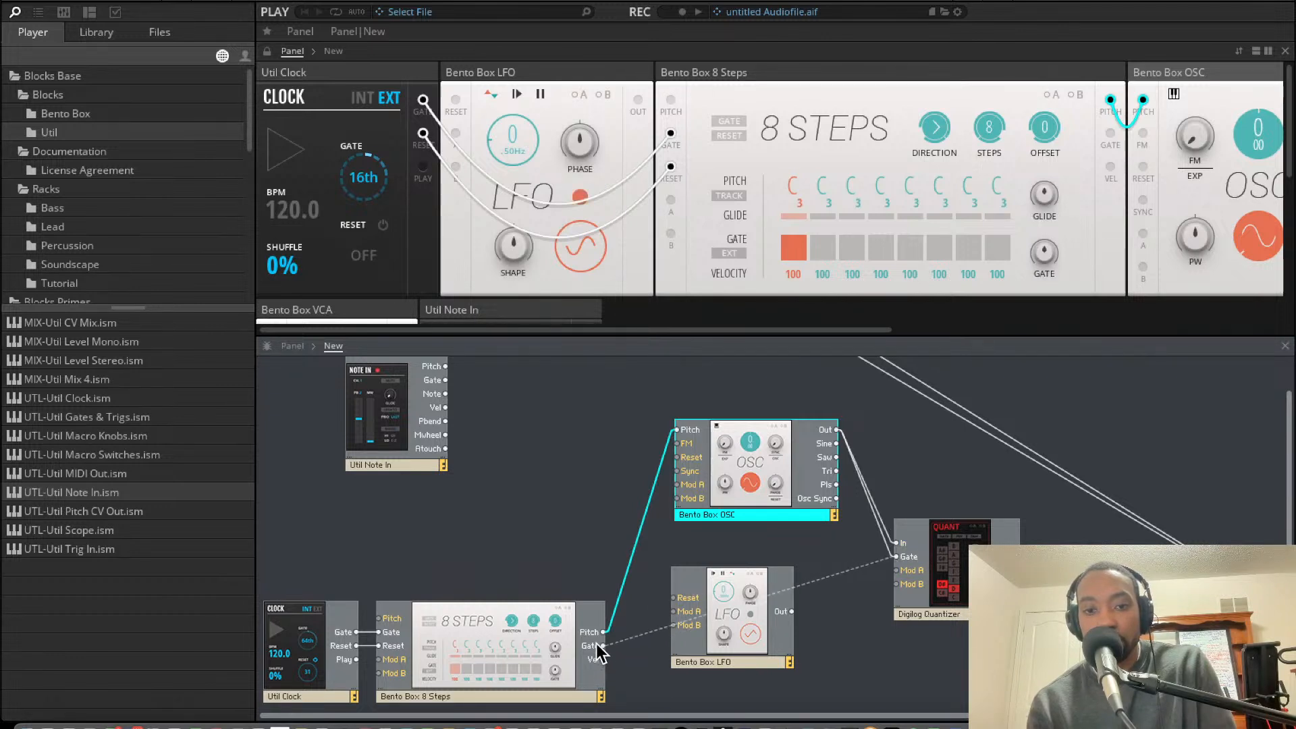
key("Delete")
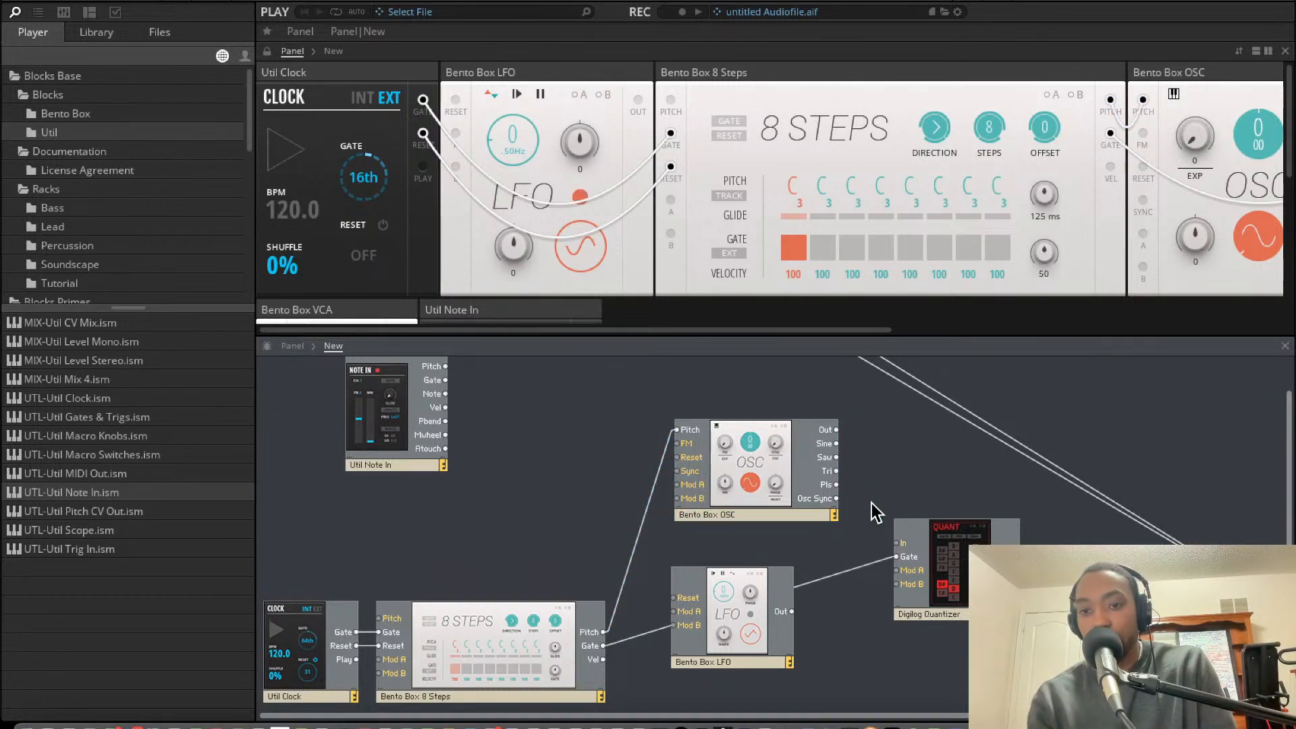
left_click_drag(836, 431, 889, 557)
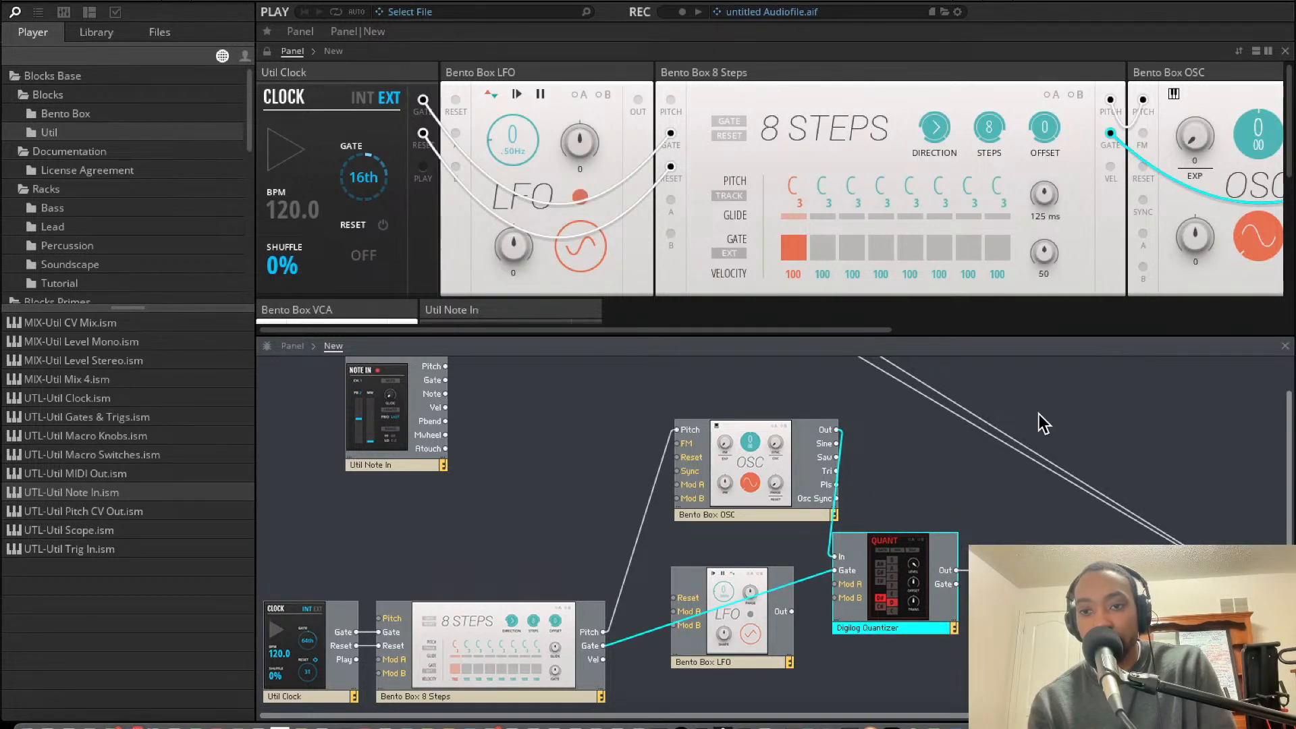
- Look over the block panels from Clock and 8 Steps across to the SVF Filter, VCA and Note In
scroll(868, 108, "right", 5)
scroll(1223, 99, "right", 5)
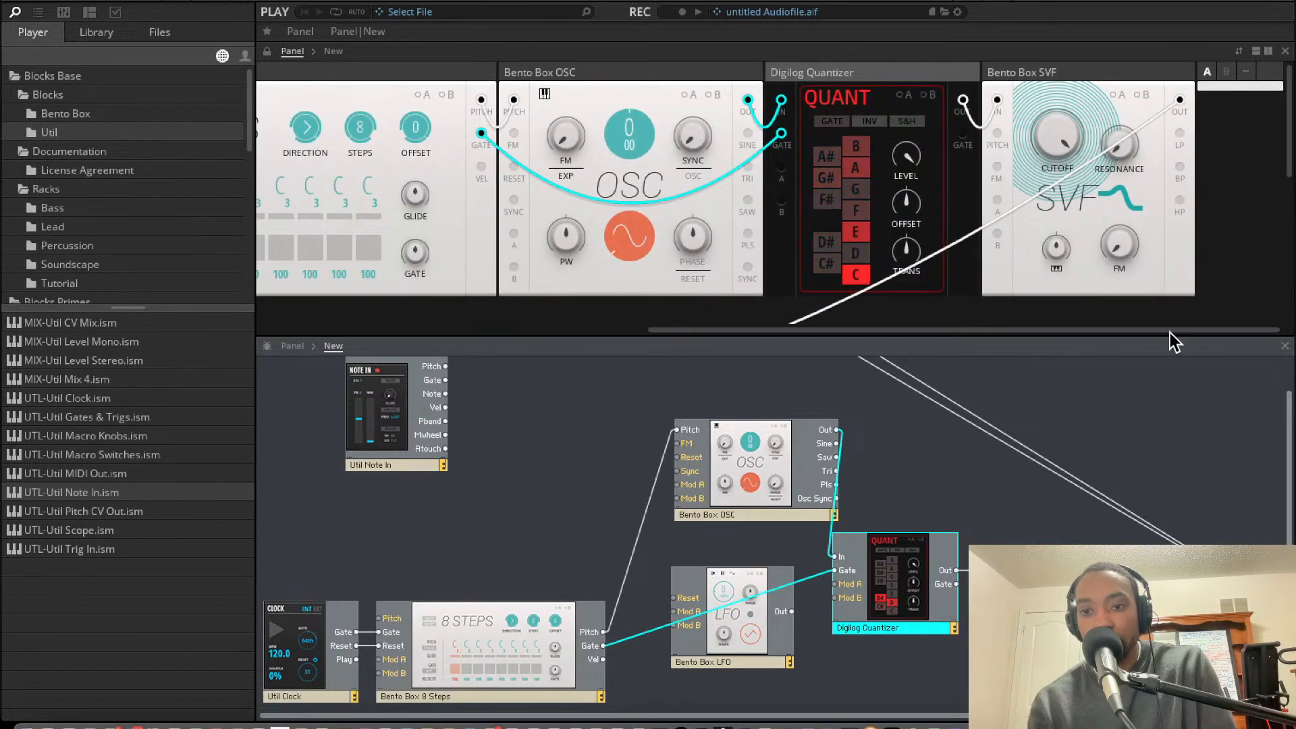
scroll(800, 282, "left", 5)
scroll(801, 282, "left", 3)
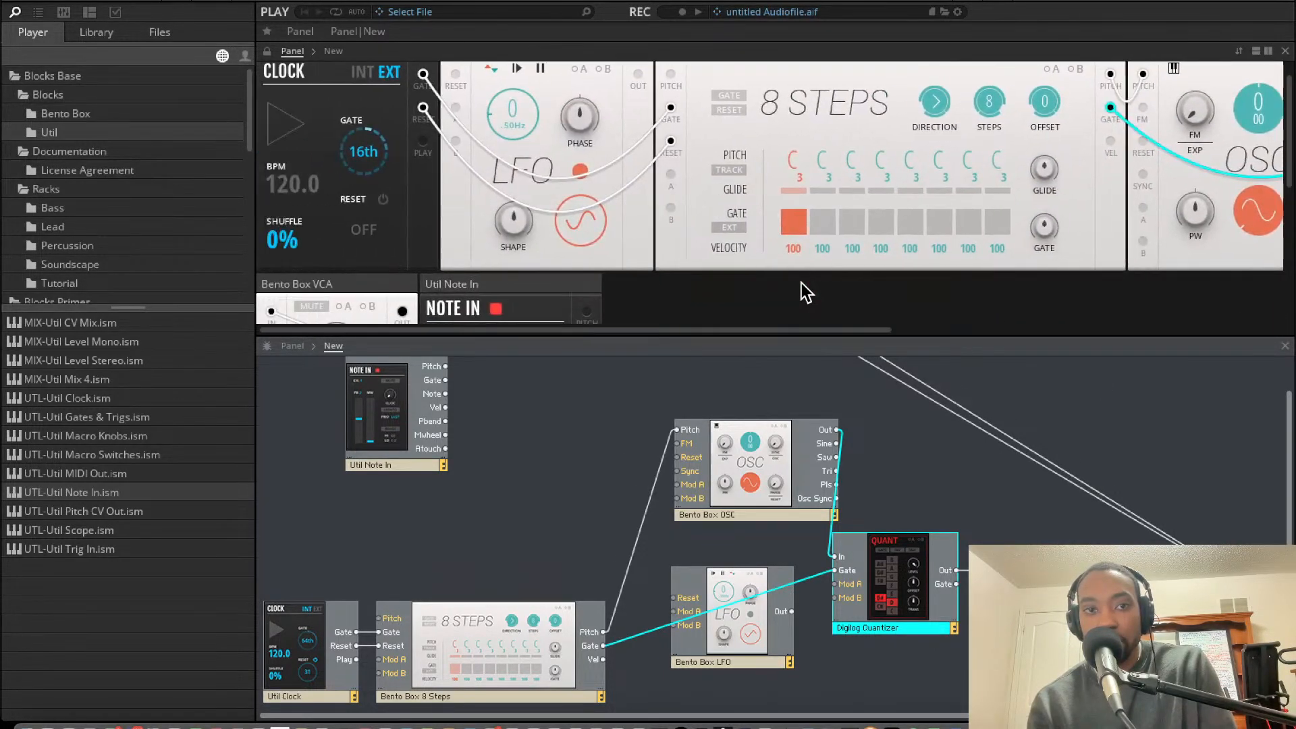
scroll(801, 282, "down", 5)
scroll(799, 282, "up", 1)
scroll(766, 357, "up", 1)
scroll(678, 267, "up", 3)
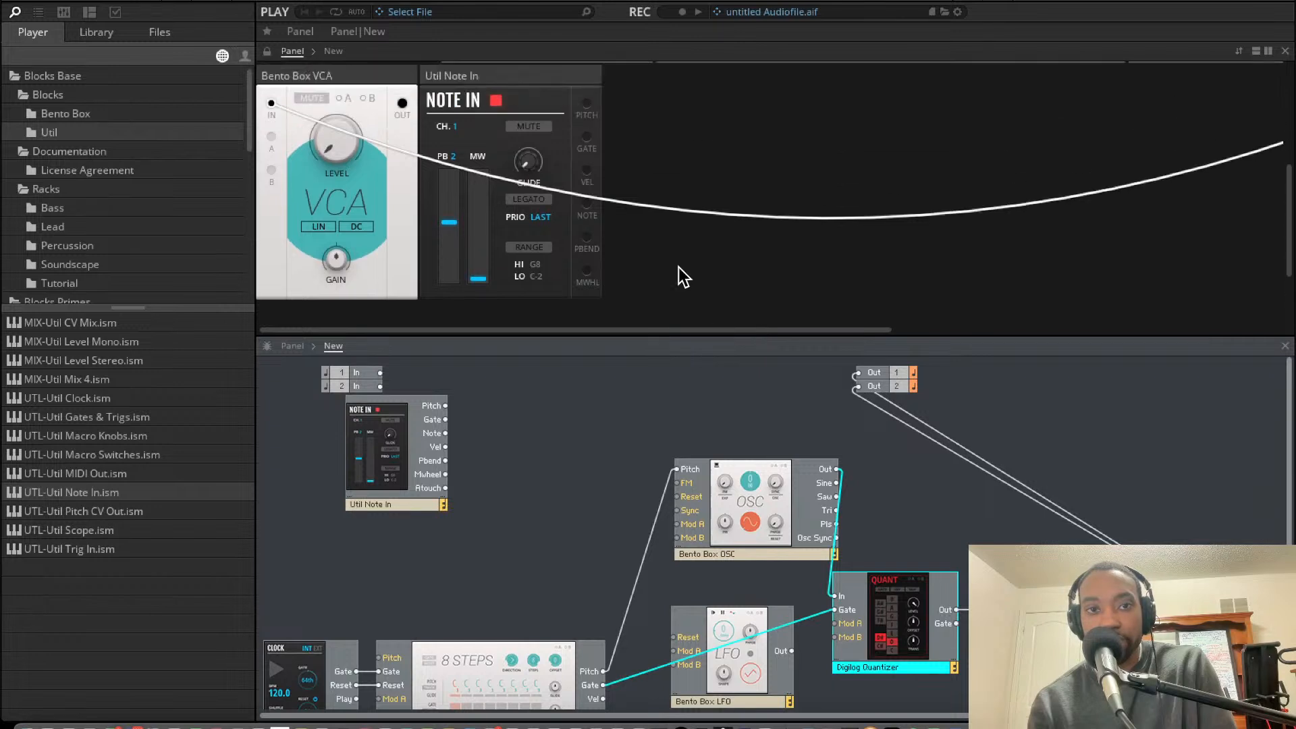
- Rearrange the block panels so Note In comes before Clock and the LFO sits between OSC and the Digilog Quantizer
left_click(520, 170)
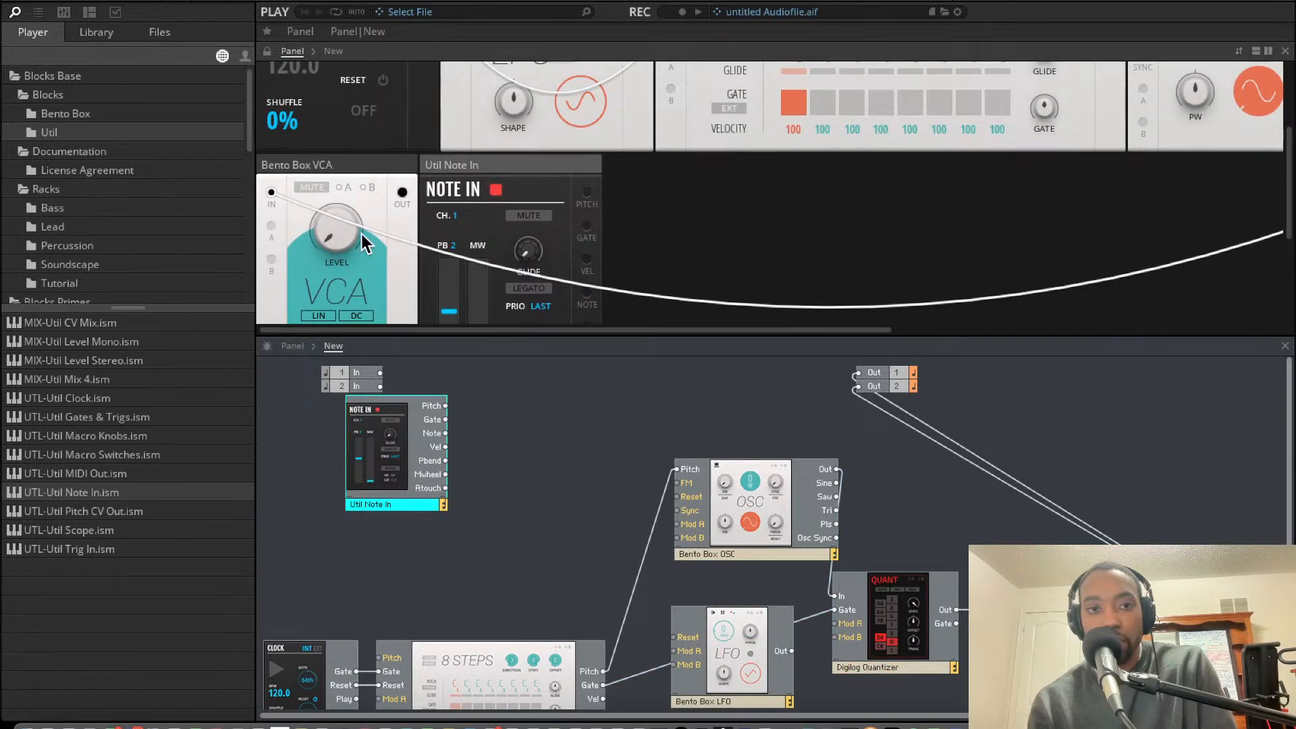
mouse_move(358, 239)
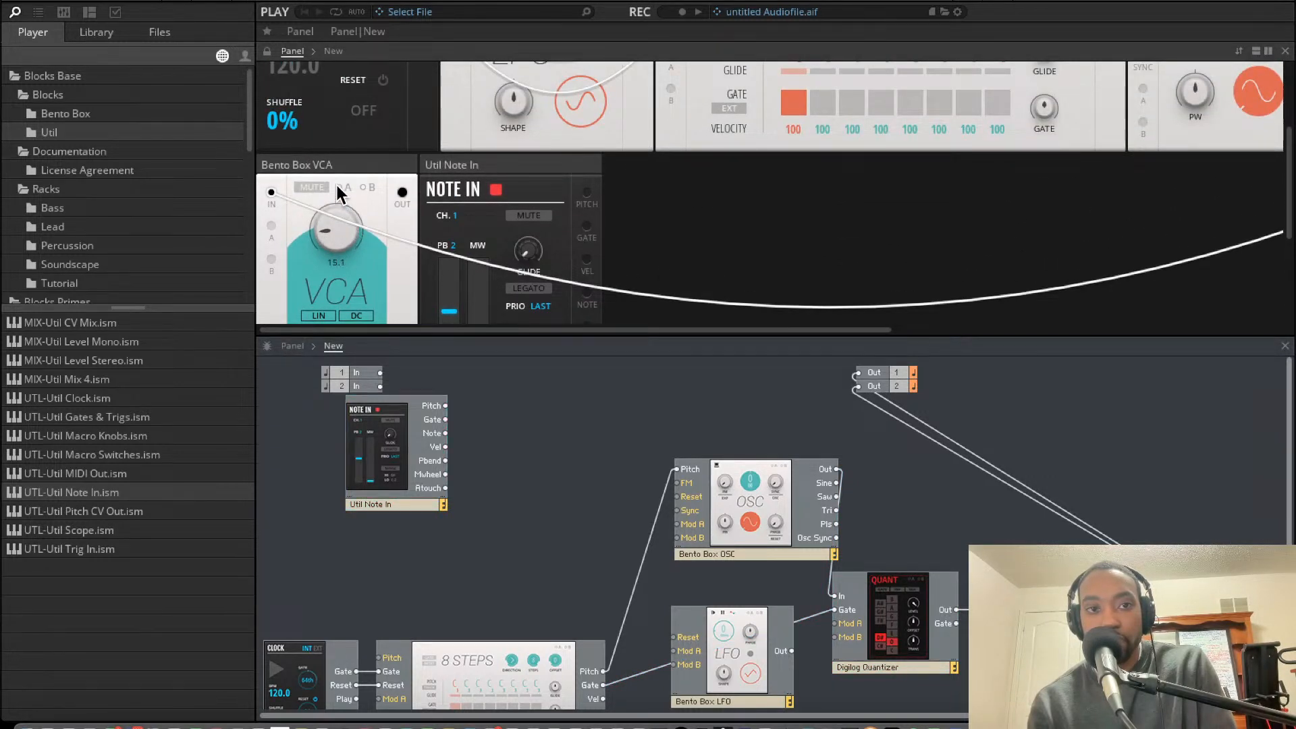
scroll(458, 125, "up", 1)
left_click_drag(467, 241, 290, 54)
scroll(468, 166, "up", 1)
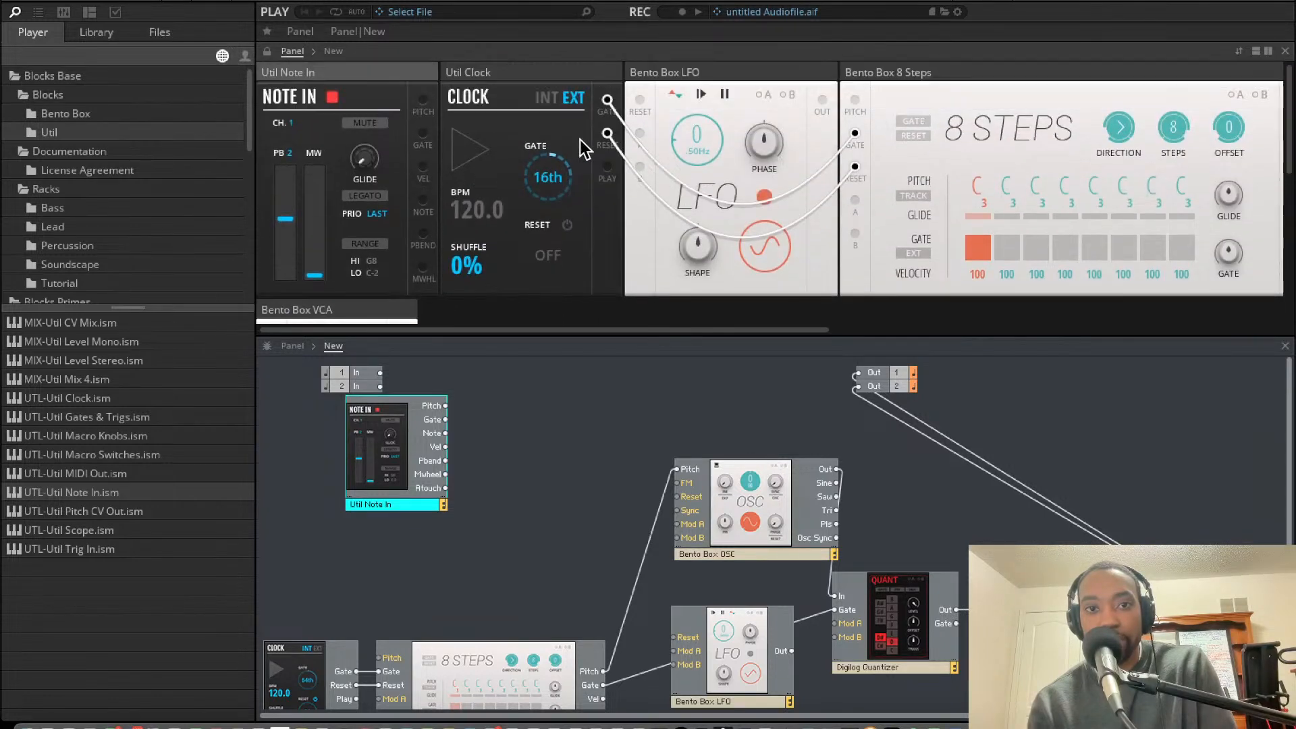
scroll(656, 122, "right", 3)
scroll(656, 122, "right", 3)
scroll(654, 119, "left", 2)
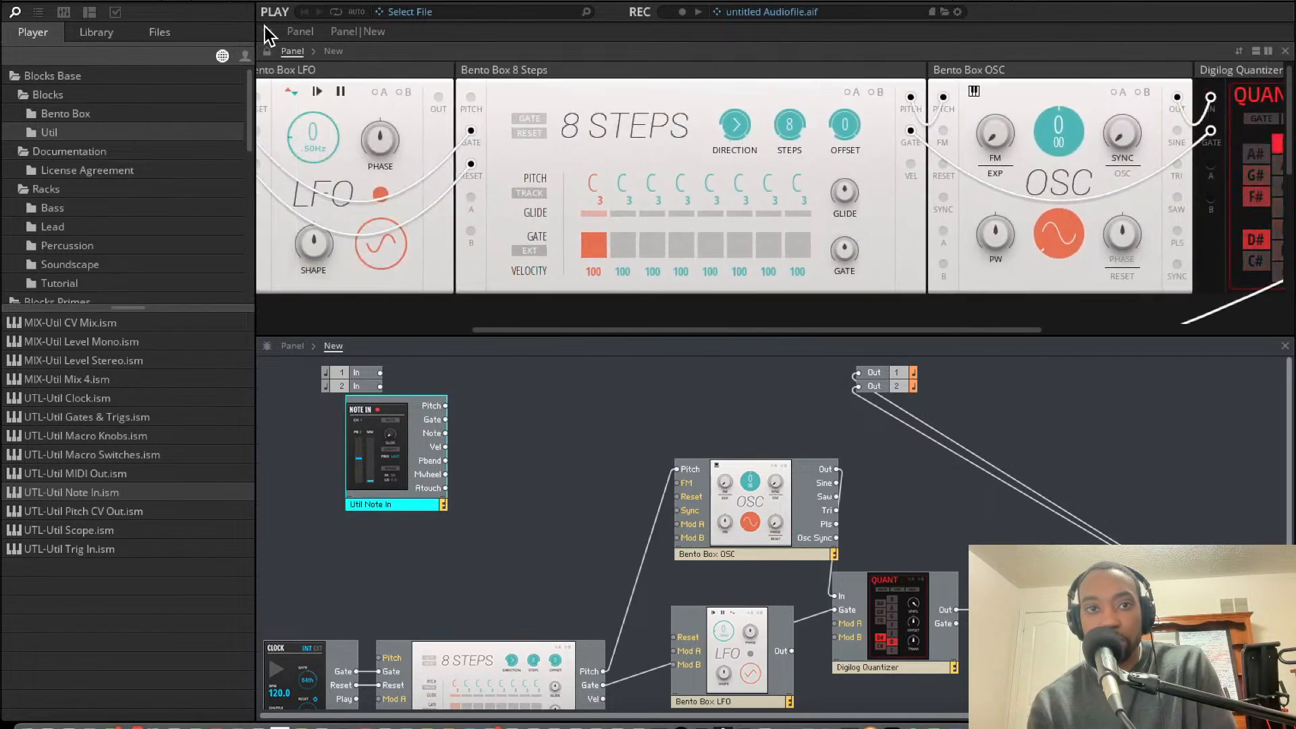
left_click_drag(338, 63, 751, 75)
scroll(752, 75, "right", 1)
scroll(865, 155, "right", 6)
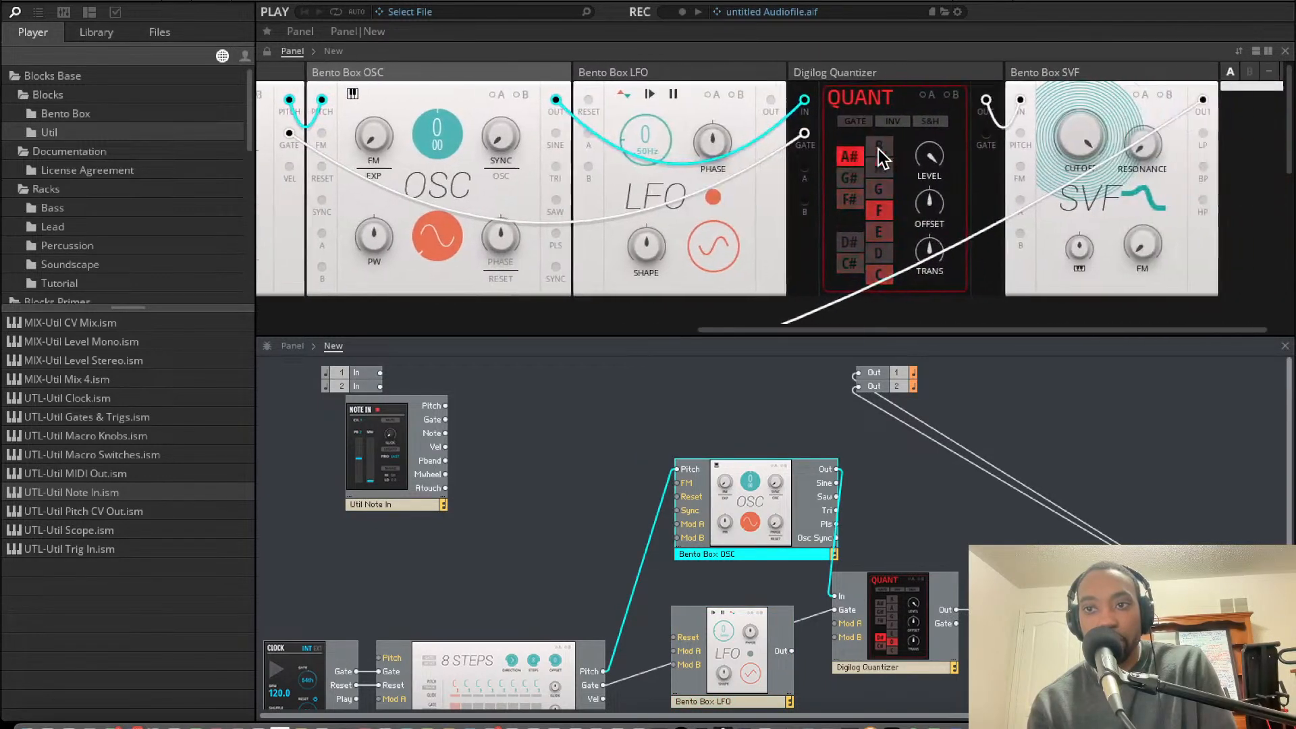
- Turn the Level knob of the Bento VCA all the way down
scroll(877, 146, "left", 4)
scroll(876, 146, "down", 1)
scroll(877, 147, "up", 2)
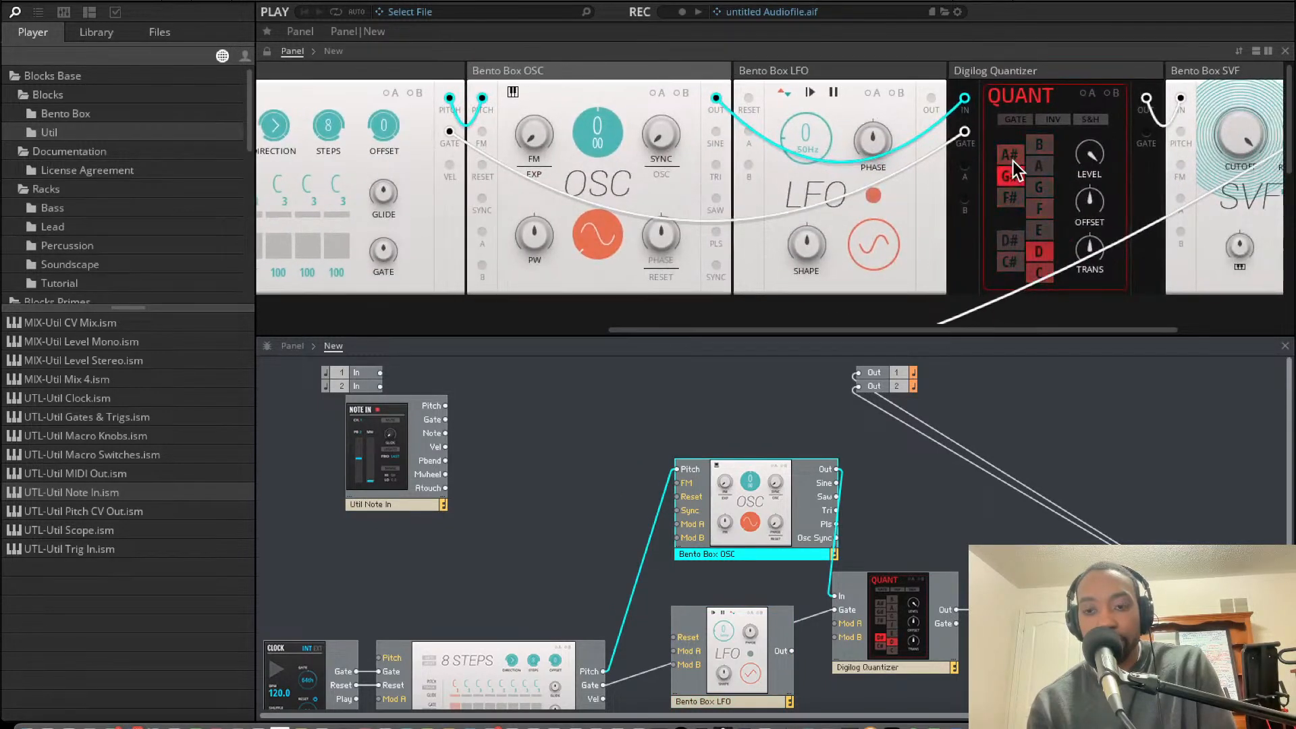
scroll(914, 158, "down", 3)
scroll(913, 155, "left", 6)
scroll(888, 127, "up", 4)
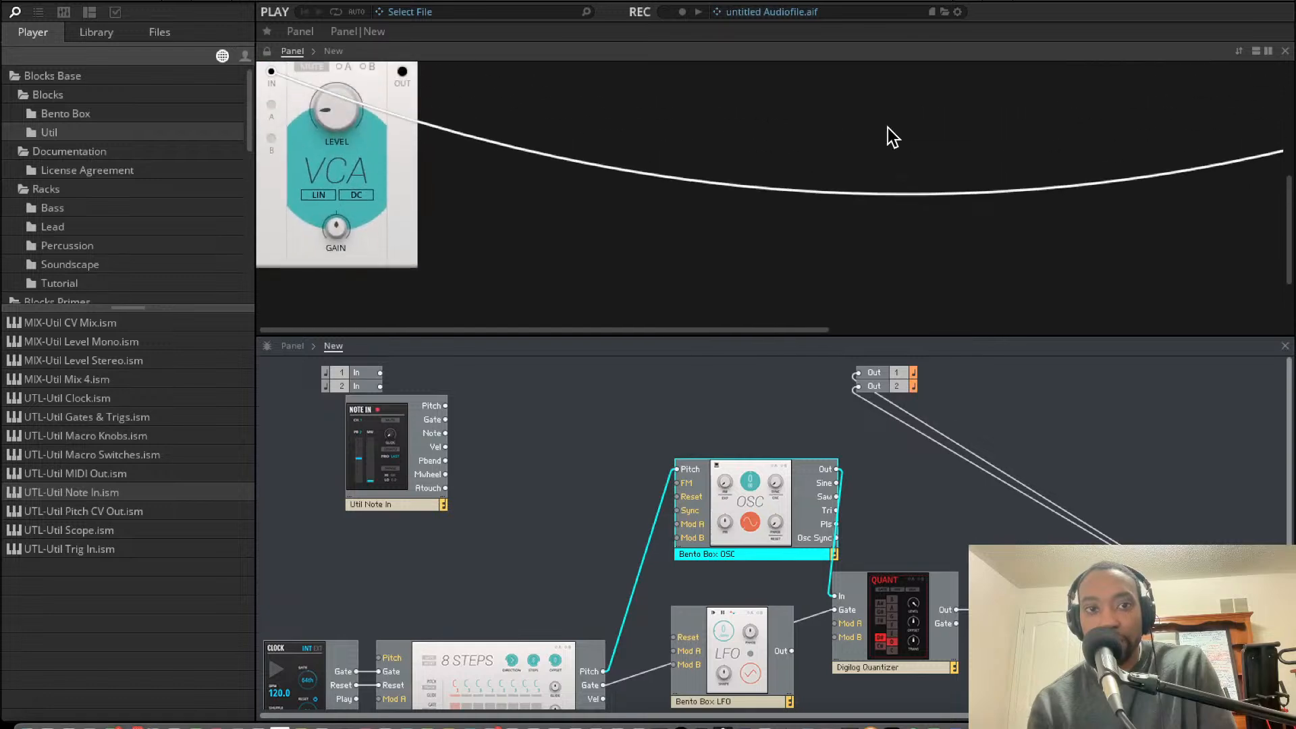
scroll(888, 127, "down", 2)
scroll(888, 128, "up", 3)
scroll(776, 190, "left", 3)
scroll(776, 190, "down", 2)
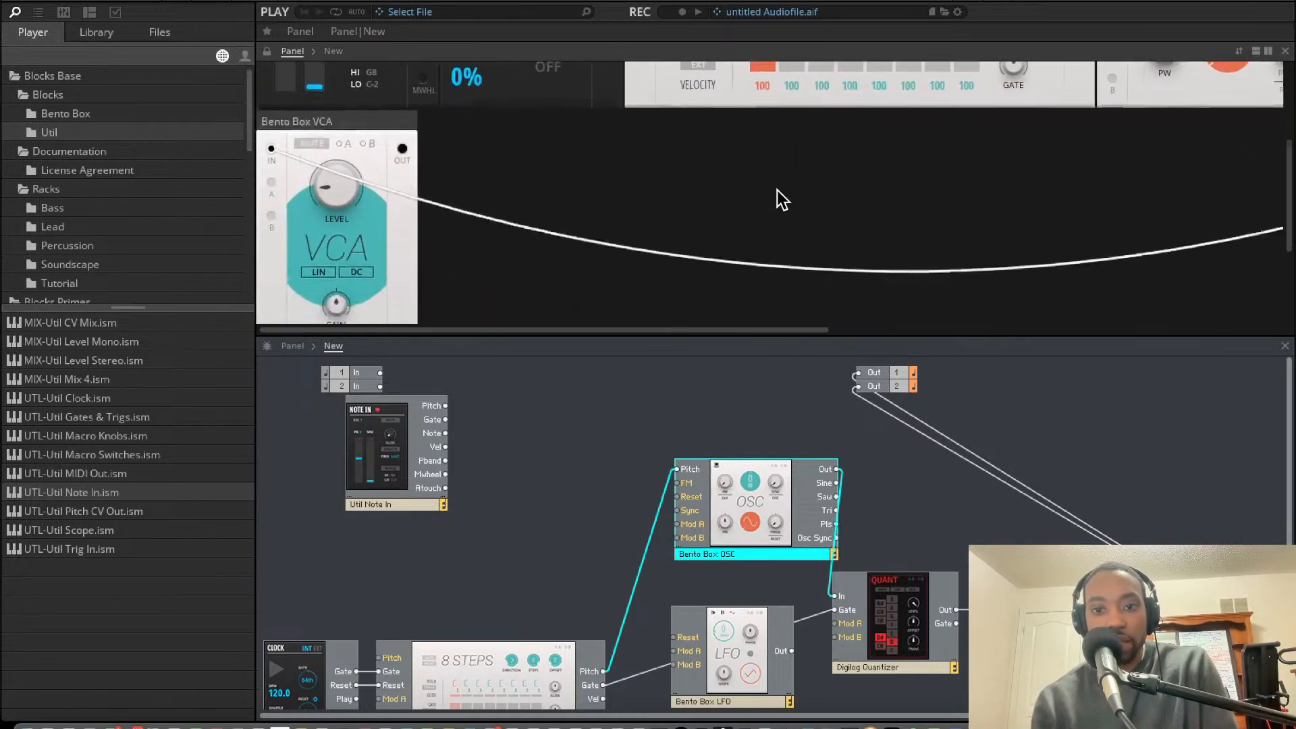
scroll(776, 192, "up", 1)
left_click_drag(345, 189, 343, 204)
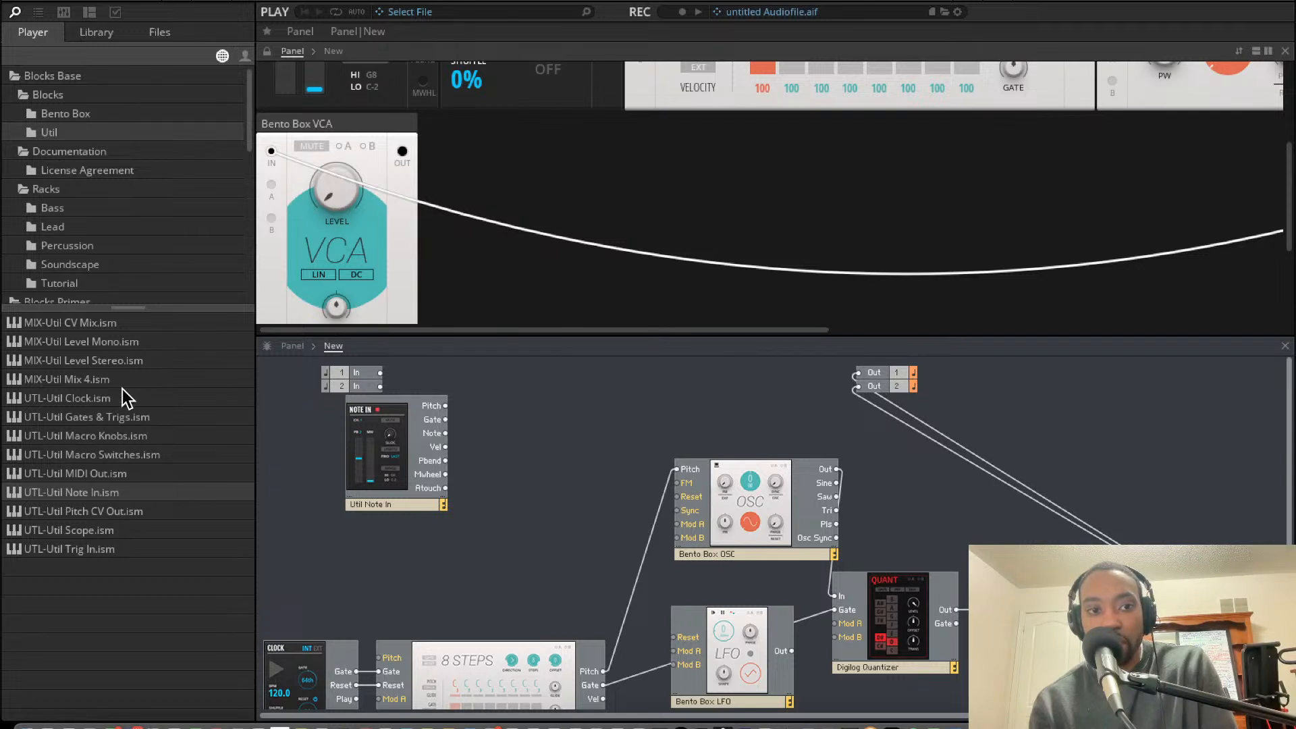
- Add the Bento ADSR Envelope block from the Bento Box set to the structure below the Digilog Quantizer
left_click(99, 114)
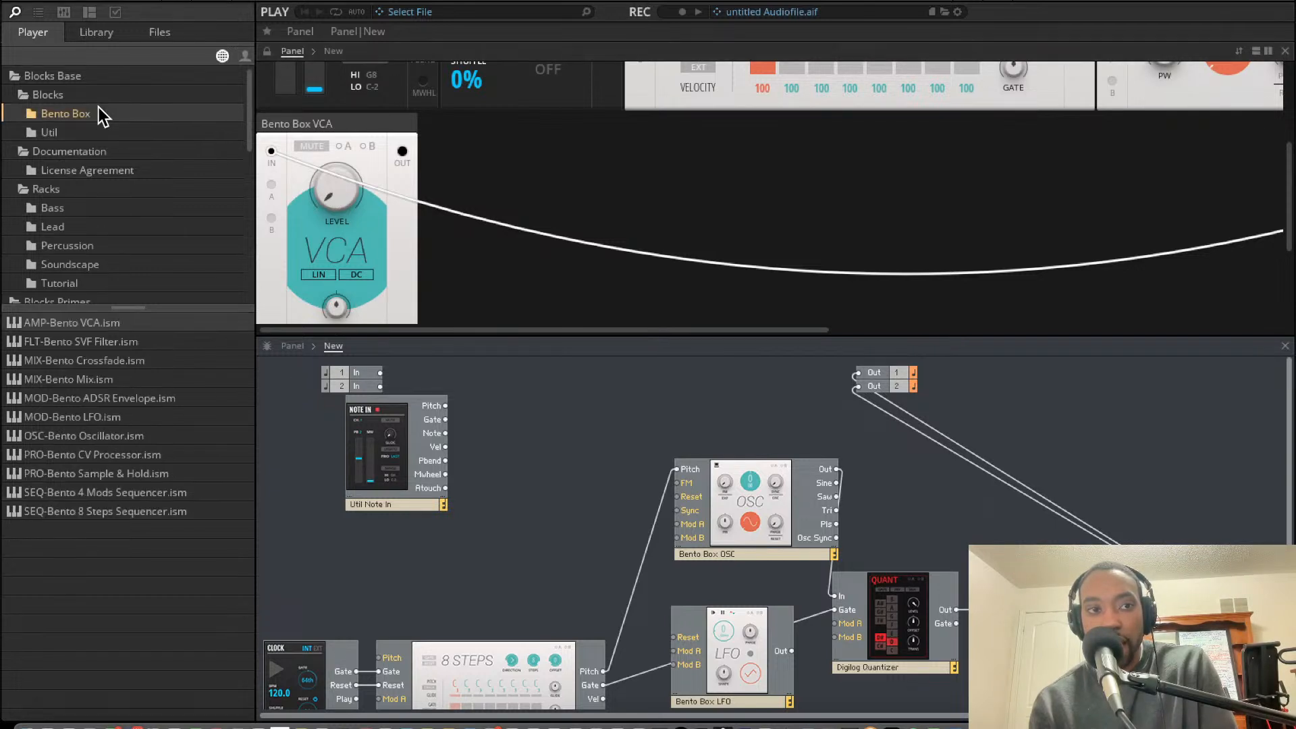
left_click_drag(173, 397, 931, 721)
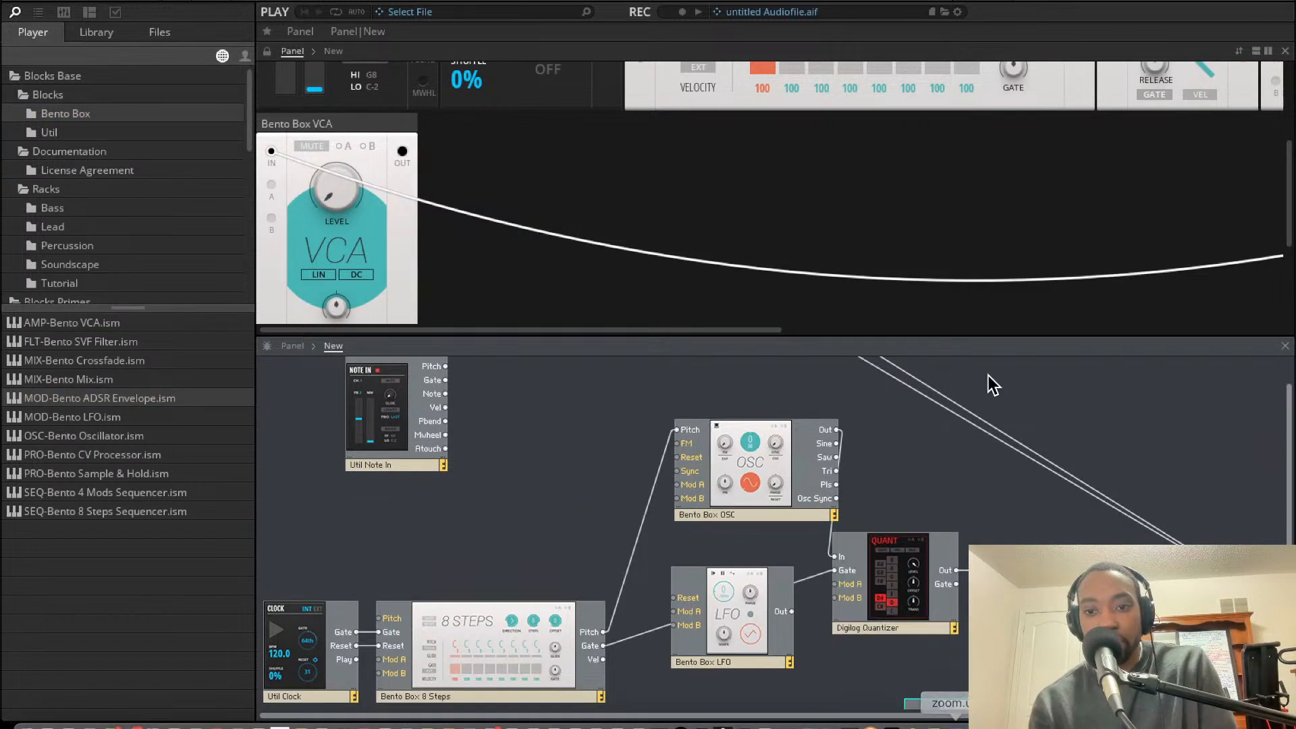
scroll(992, 378, "down", 3)
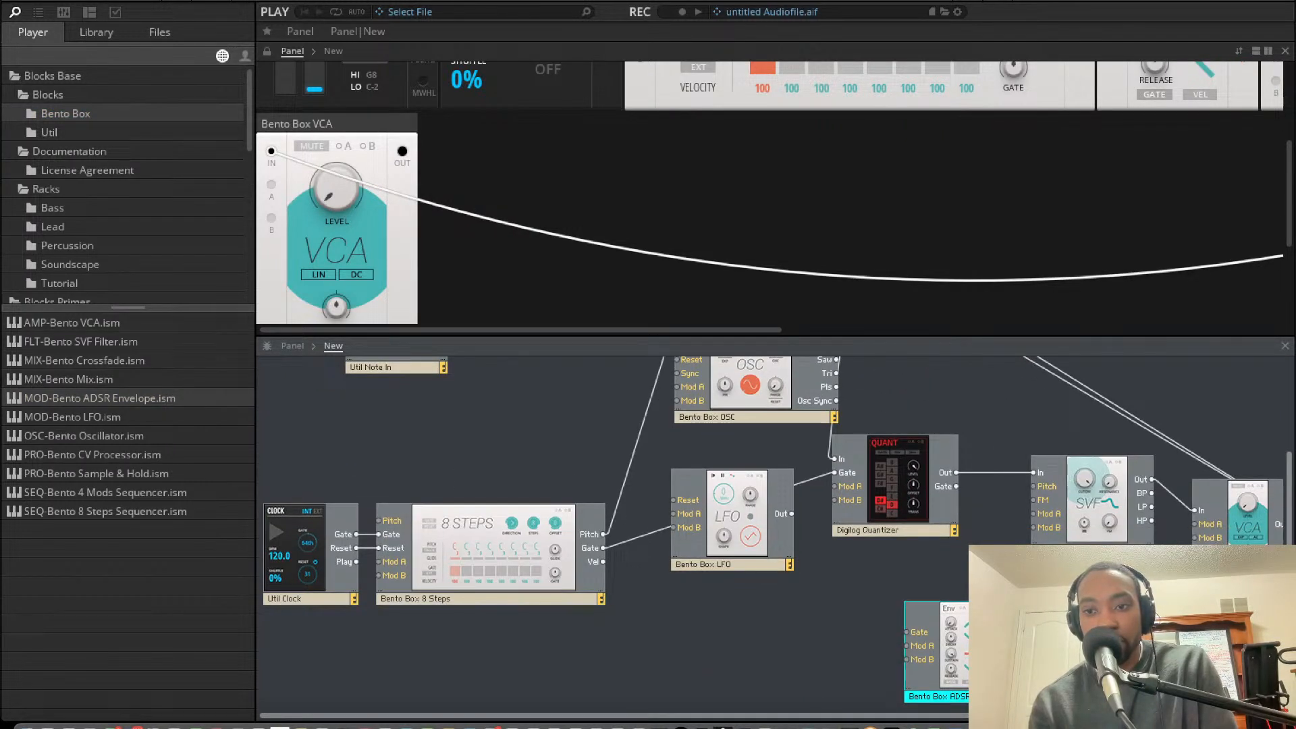
- Wire the ADSR output to VCA Mod A and 8 Steps Gate to the ADSR Gate, and show the VCA's modulation A controls
left_click_drag(887, 543, 1014, 499)
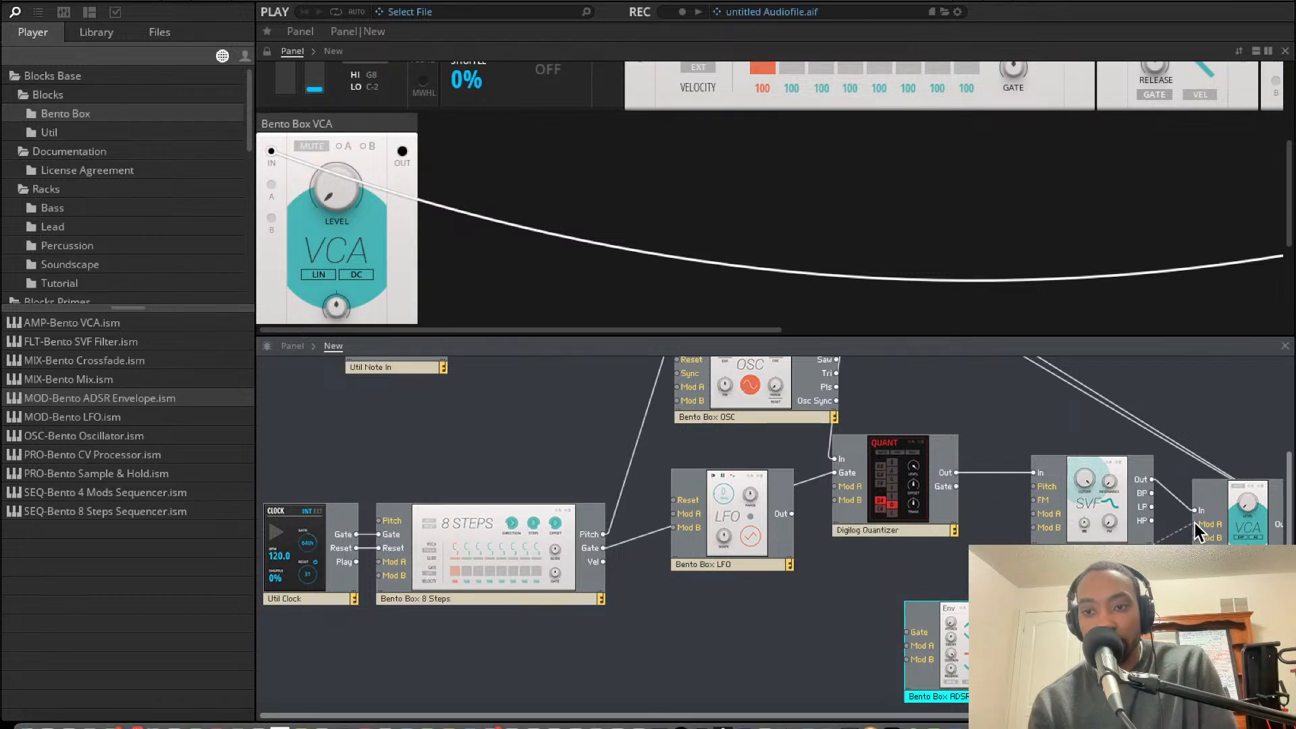
left_click_drag(1196, 531, 1195, 525)
left_click_drag(913, 639, 603, 686)
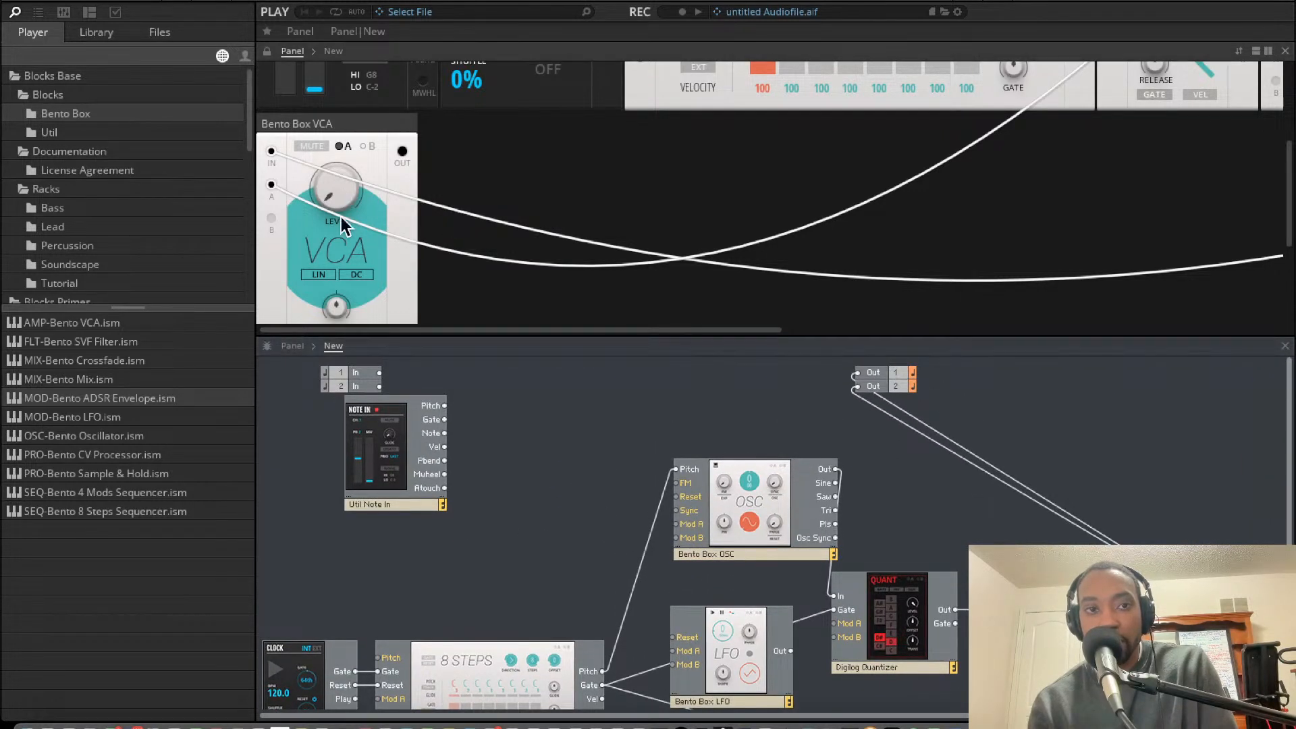
left_click(342, 147)
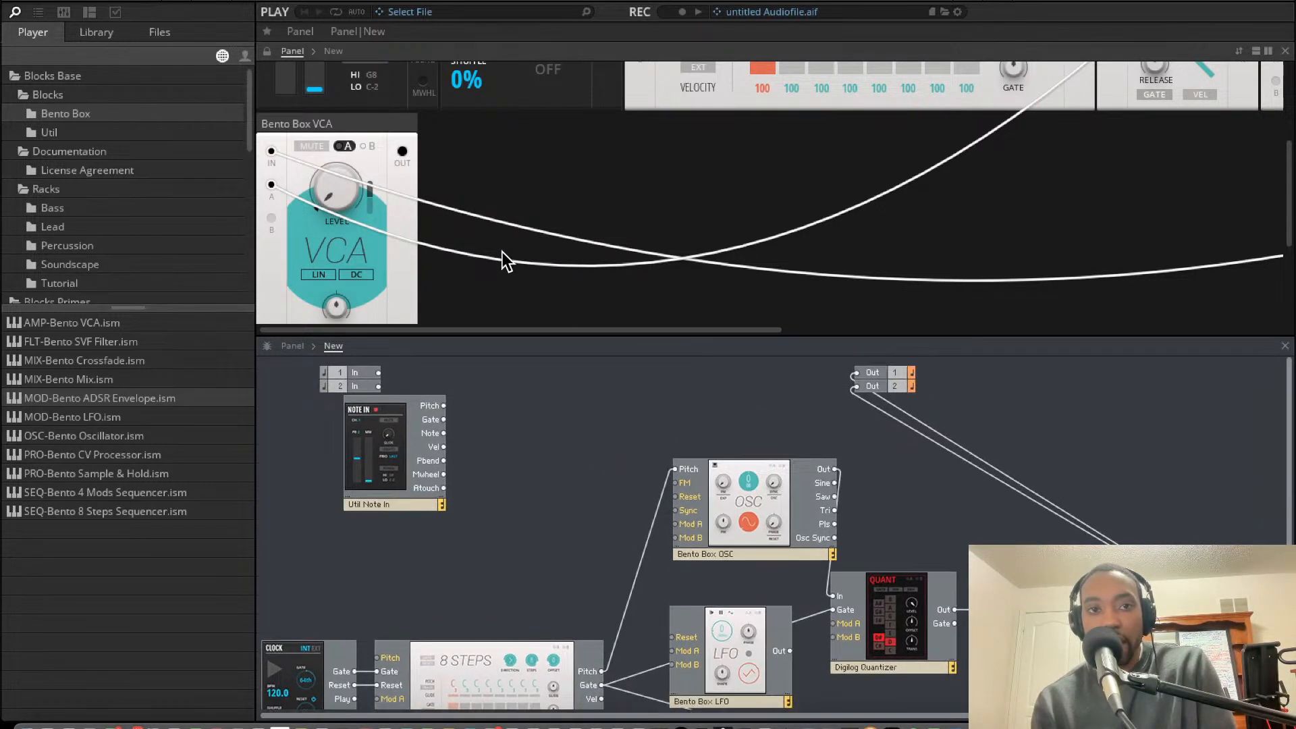
- Switch the Clock to internal sync (INT) and start it running
scroll(502, 253, "up", 3)
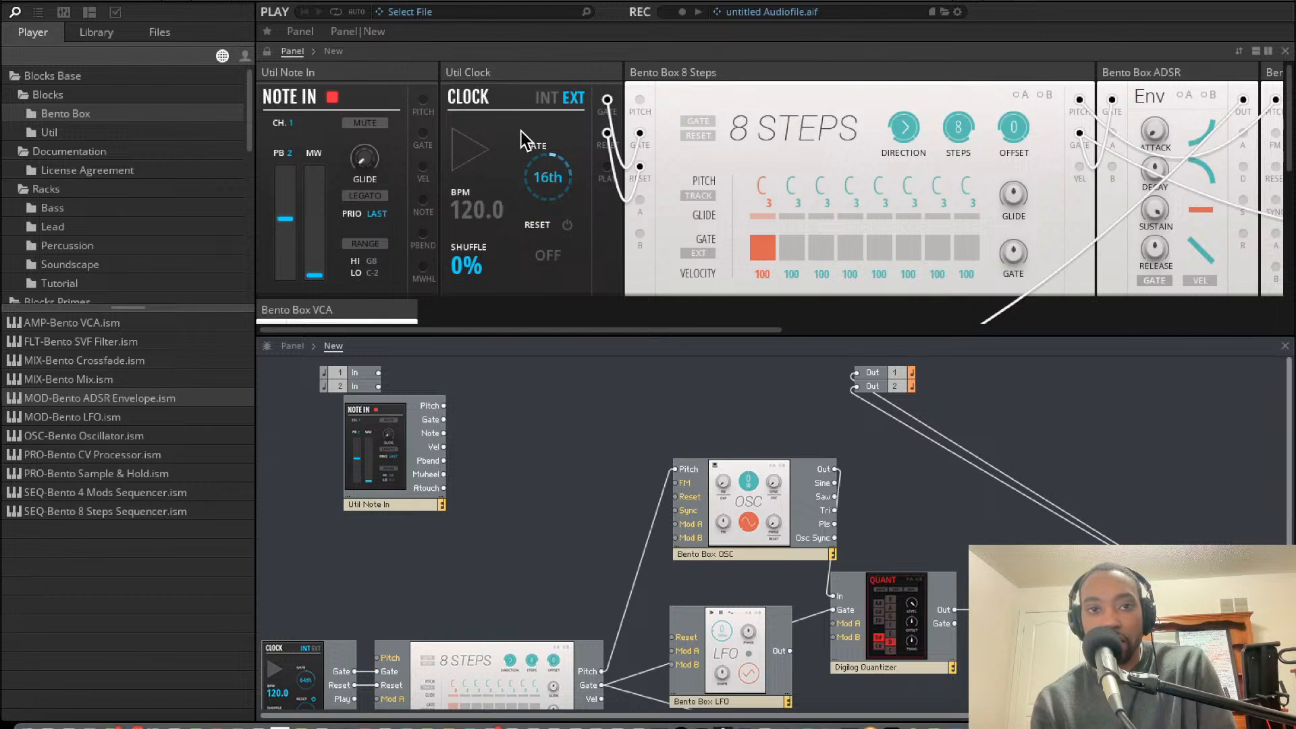
left_click(546, 98)
left_click(470, 150)
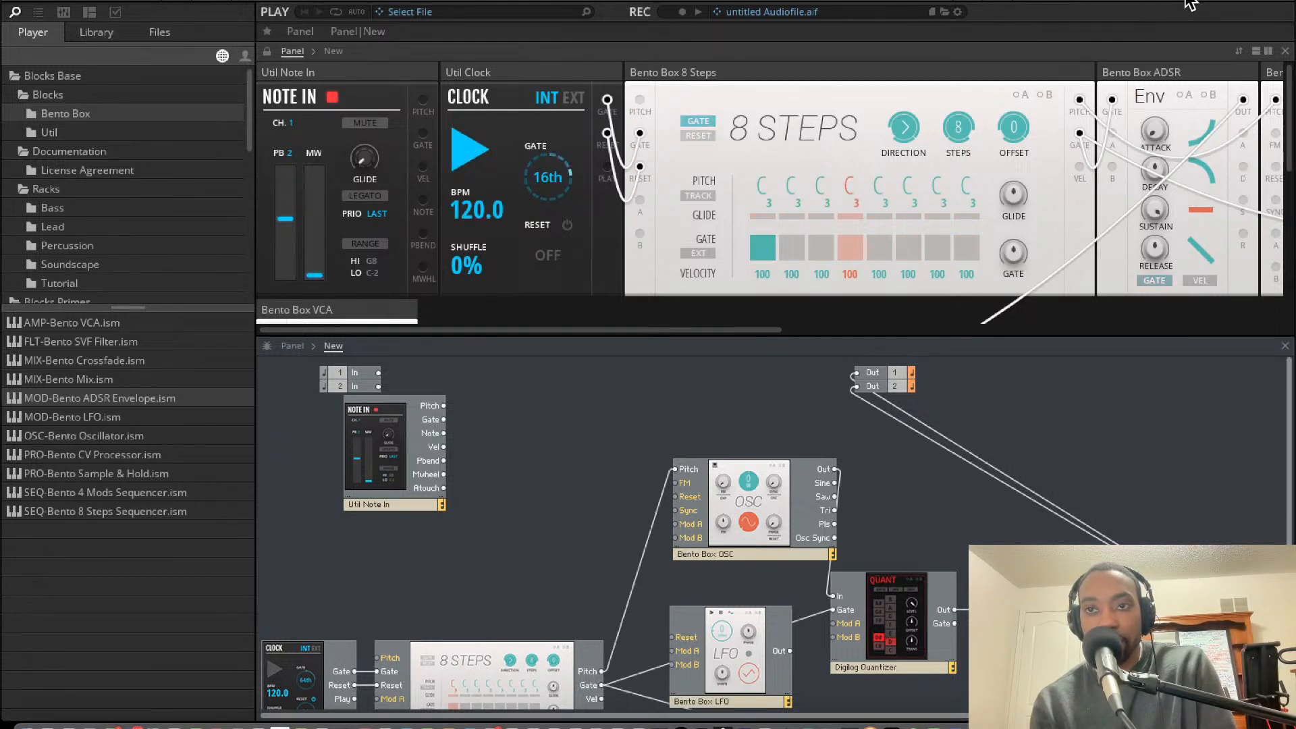
scroll(876, 313, "down", 5)
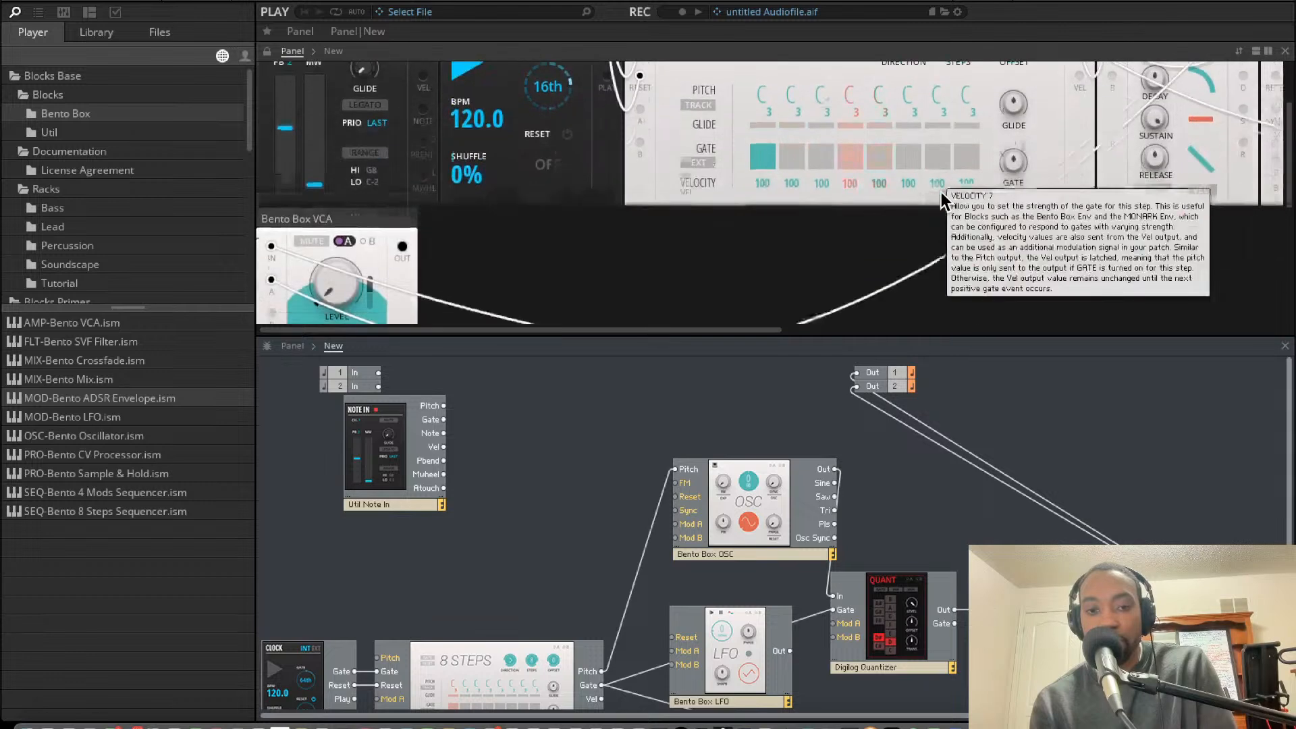
- Keep the Bento VCA's Level at 0 and enlarge the structure view by shrinking the panel view above it
scroll(805, 377, "down", 2)
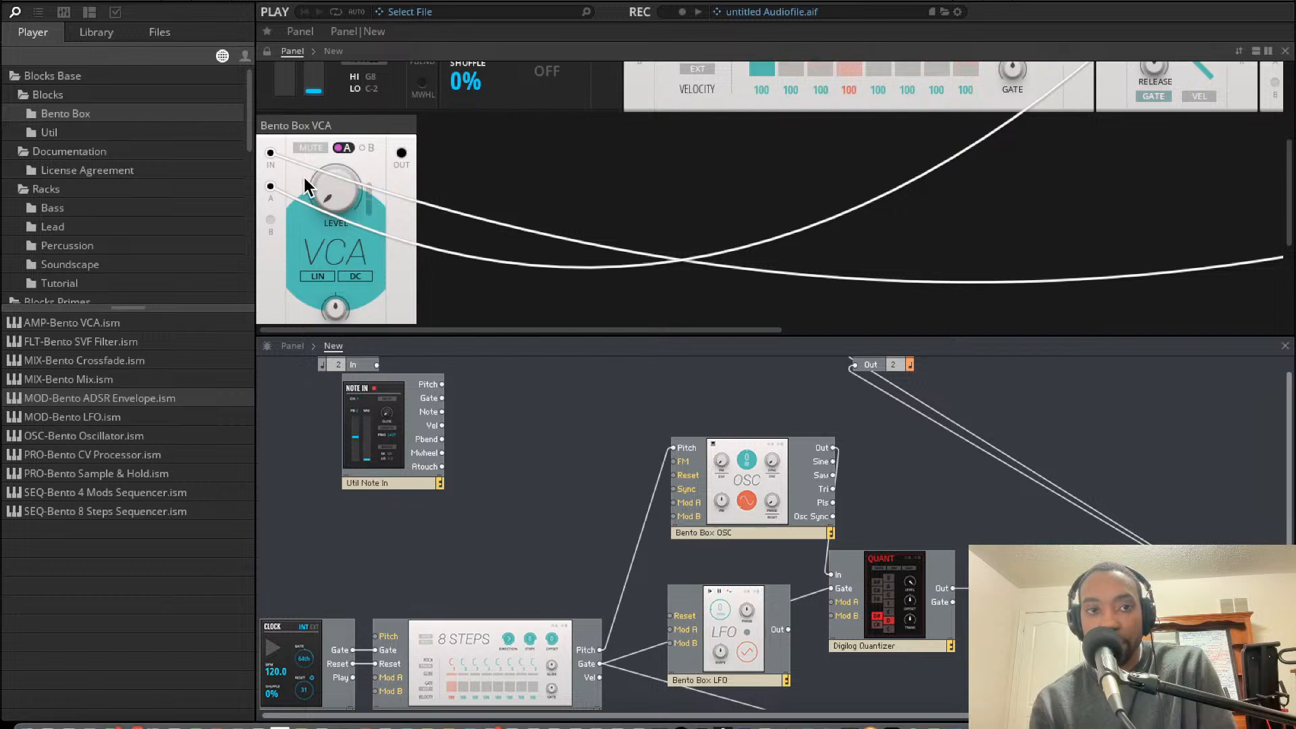
left_click_drag(335, 192, 392, 356)
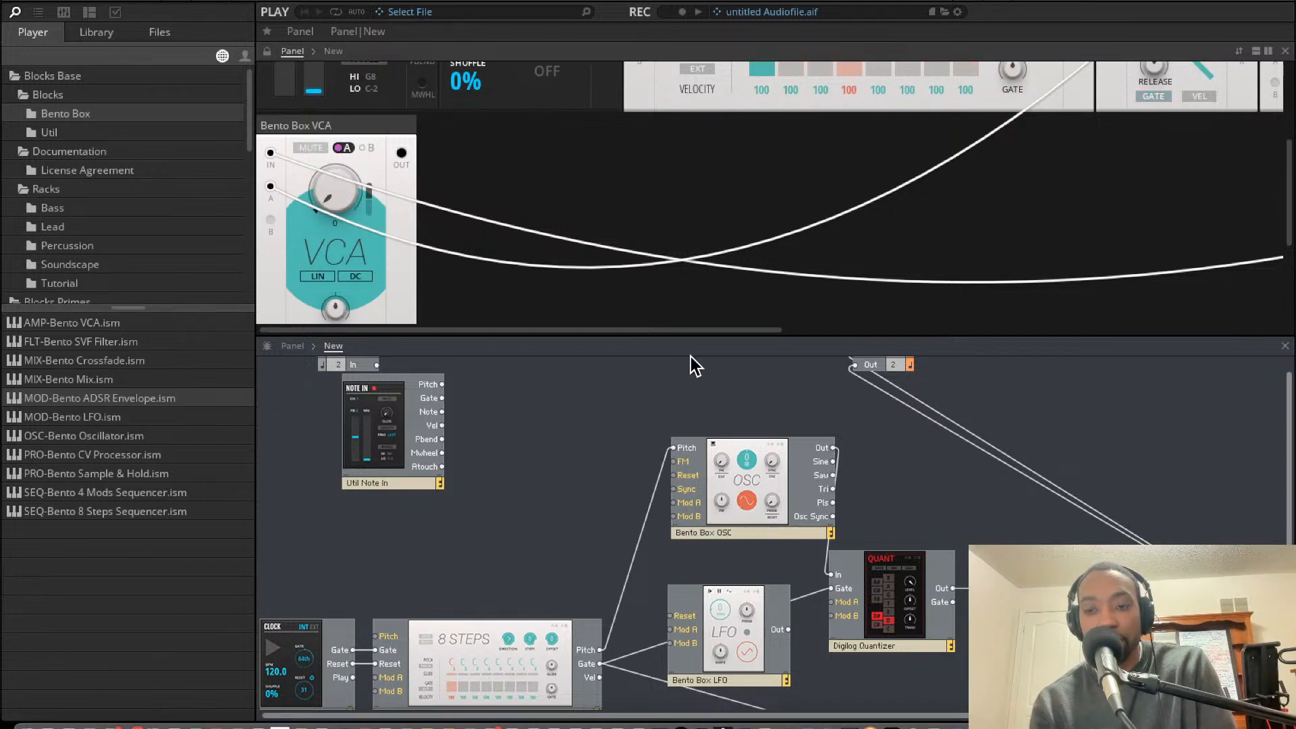
scroll(690, 366, "down", 1)
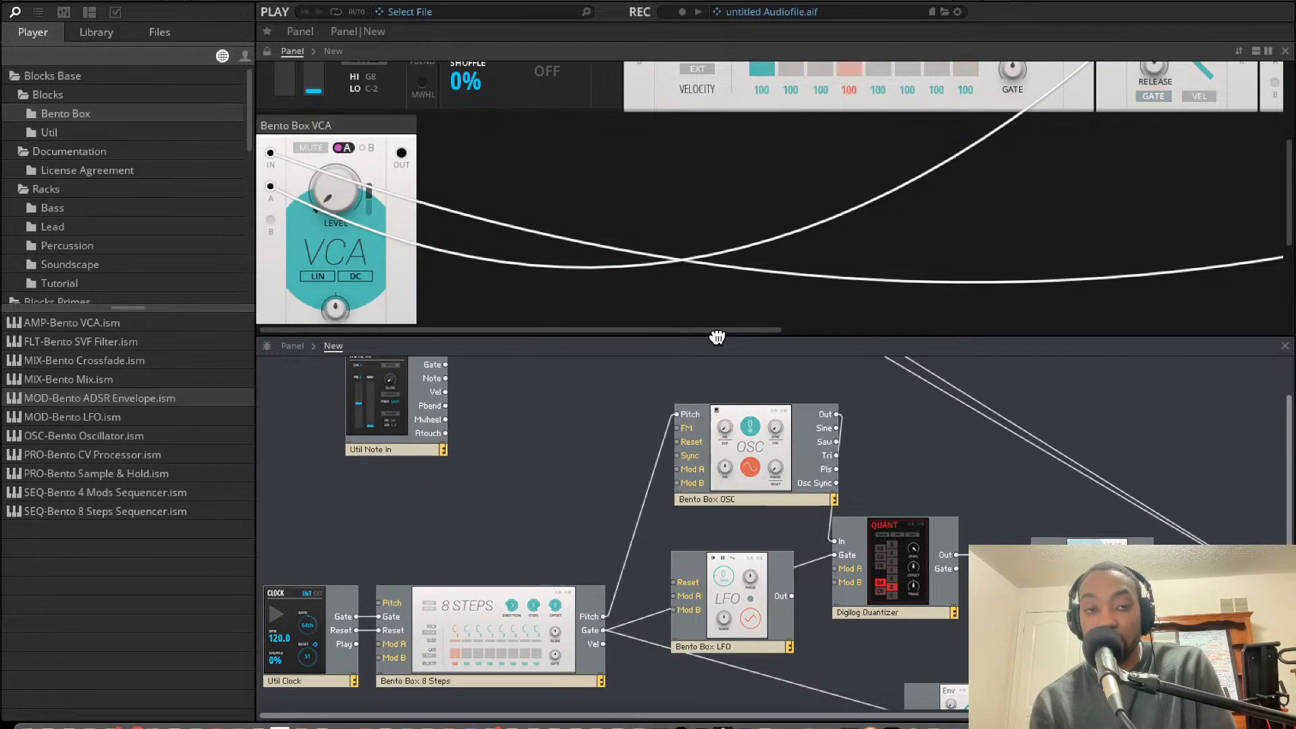
left_click_drag(717, 337, 703, 286)
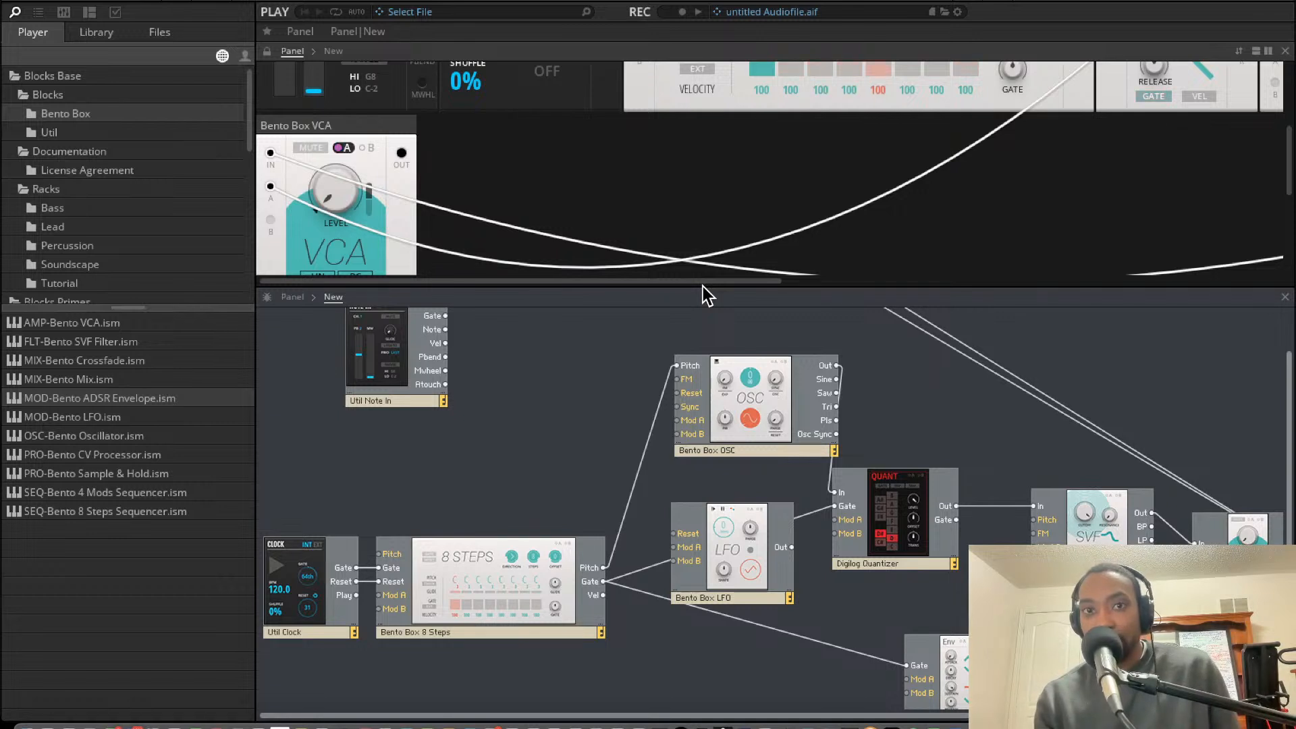
- Turn on the gates of steps 4 and 7 in the 8 Steps sequencer
scroll(764, 196, "up", 3)
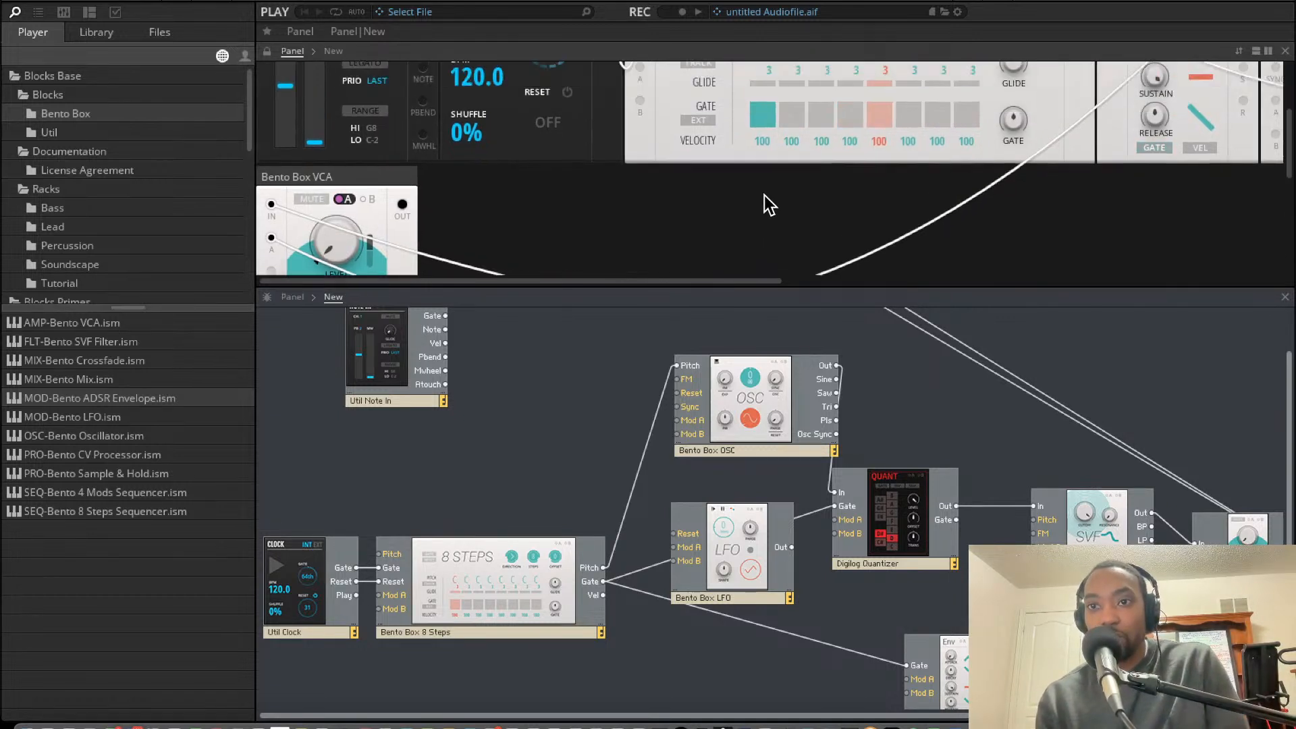
left_click(849, 160)
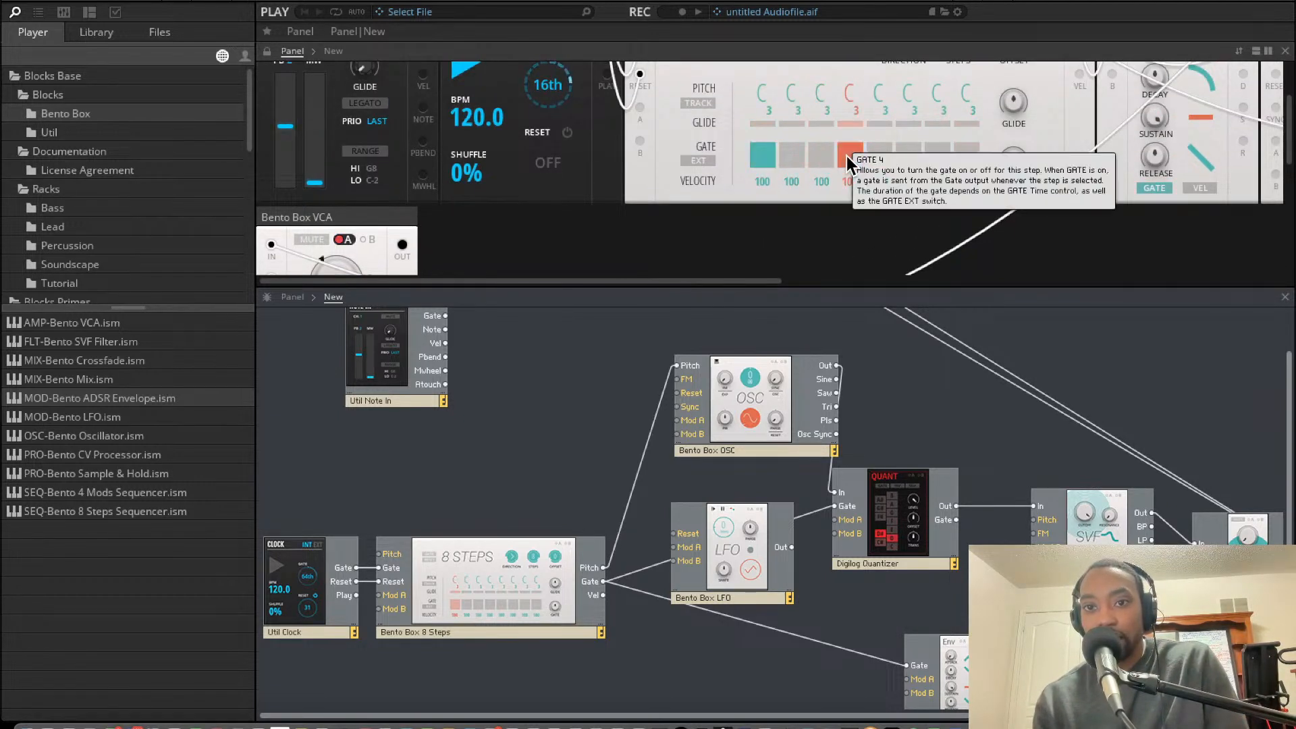
left_click(939, 167)
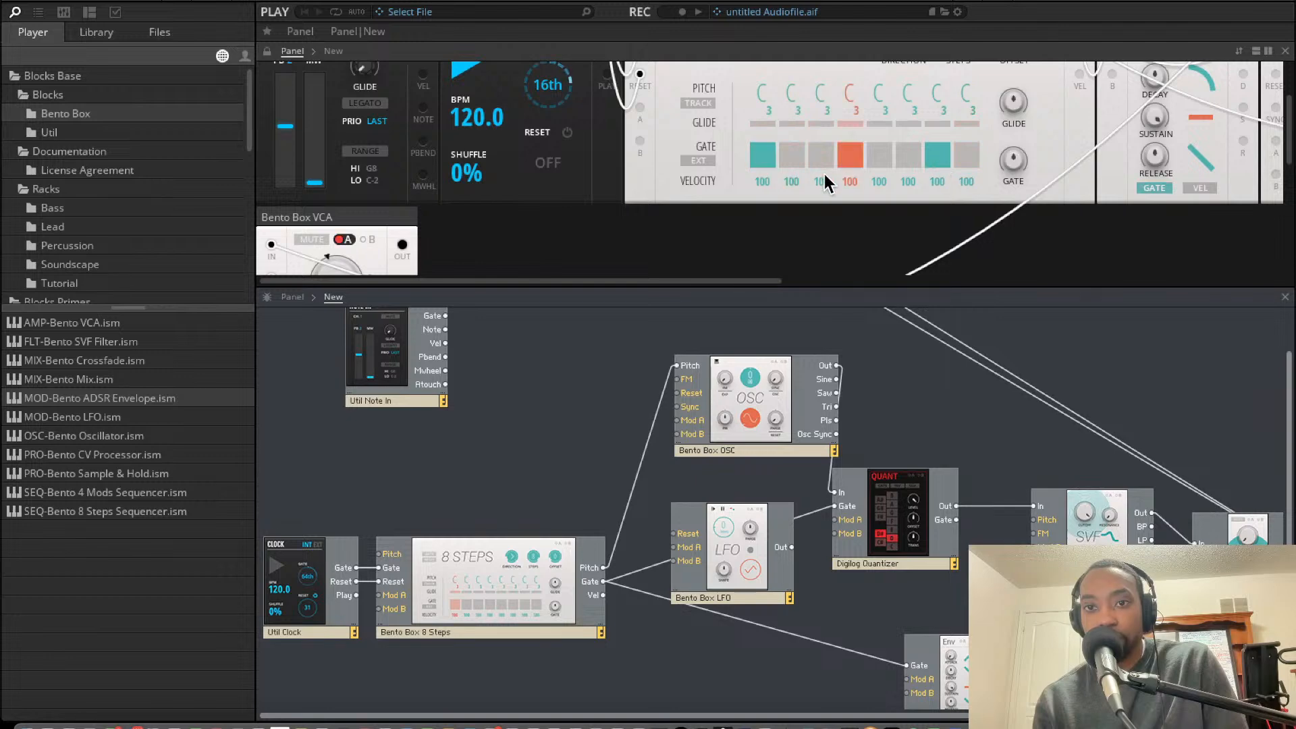
scroll(881, 233, "up", 3)
scroll(881, 233, "right", 1)
scroll(881, 233, "down", 1)
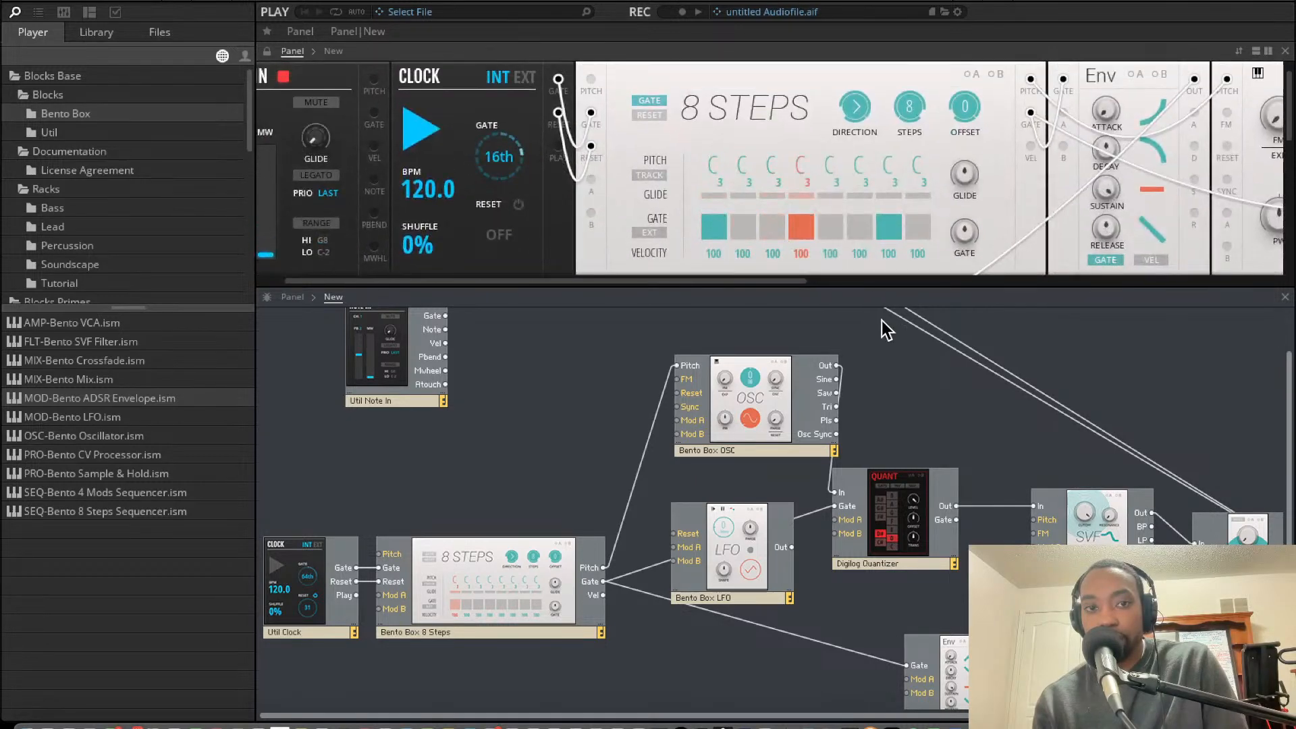
- Move the Bento LFO below the 8 Steps block in the structure, and shift the Clock and 8 Steps blocks up
scroll(881, 322, "down", 1)
scroll(881, 321, "right", 1)
scroll(981, 90, "up", 1)
scroll(981, 89, "right", 5)
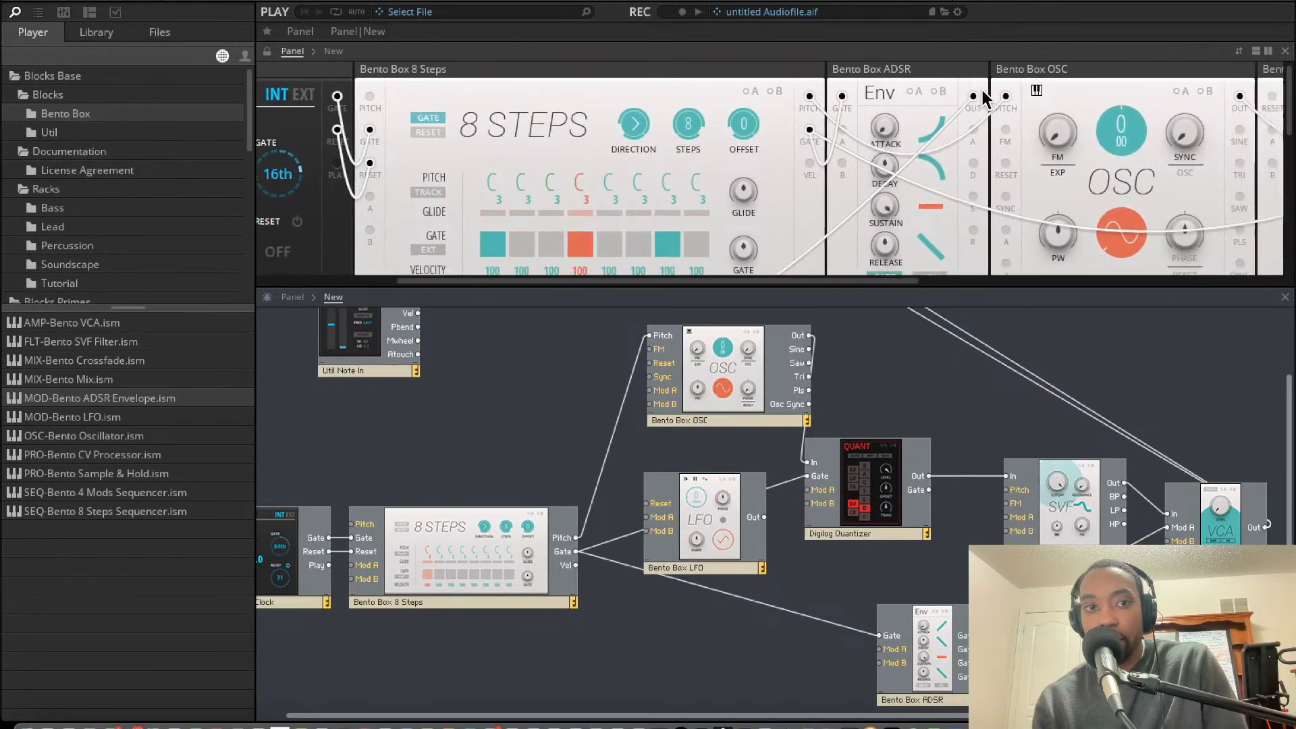
scroll(984, 96, "right", 3)
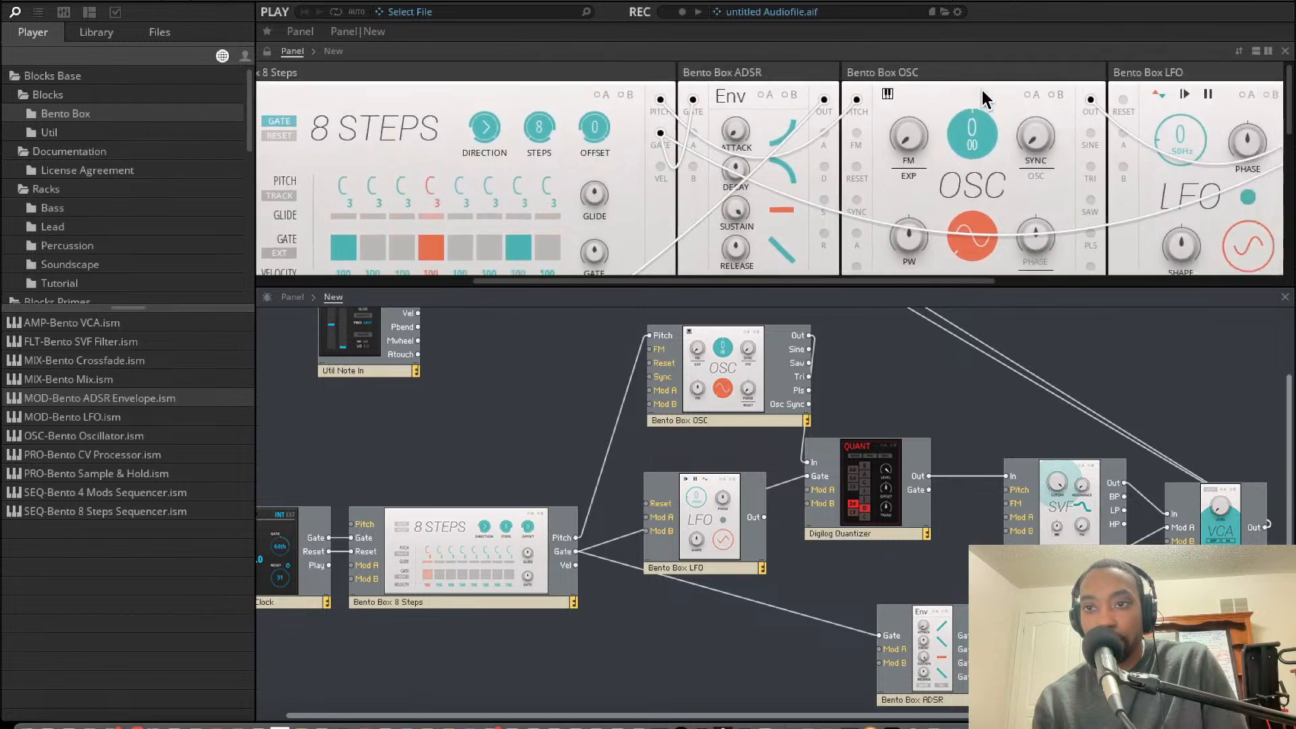
scroll(994, 81, "down", 1)
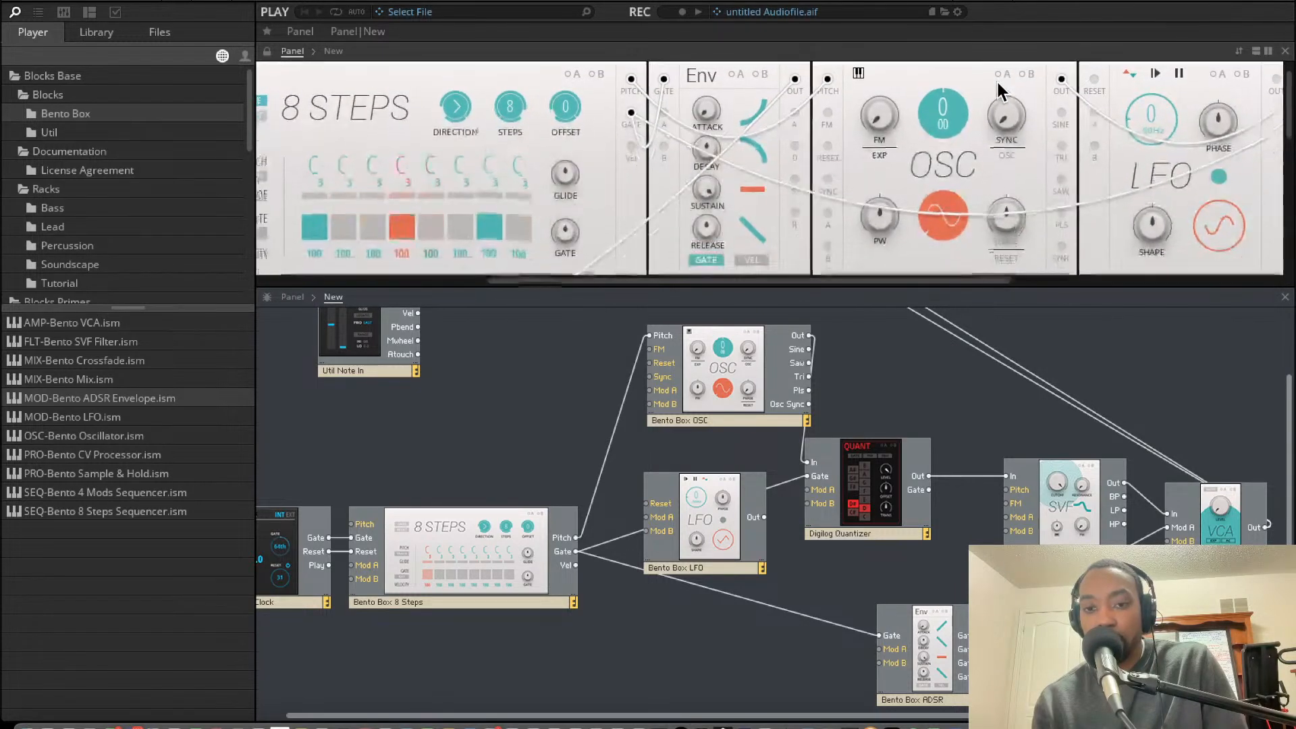
left_click(716, 508)
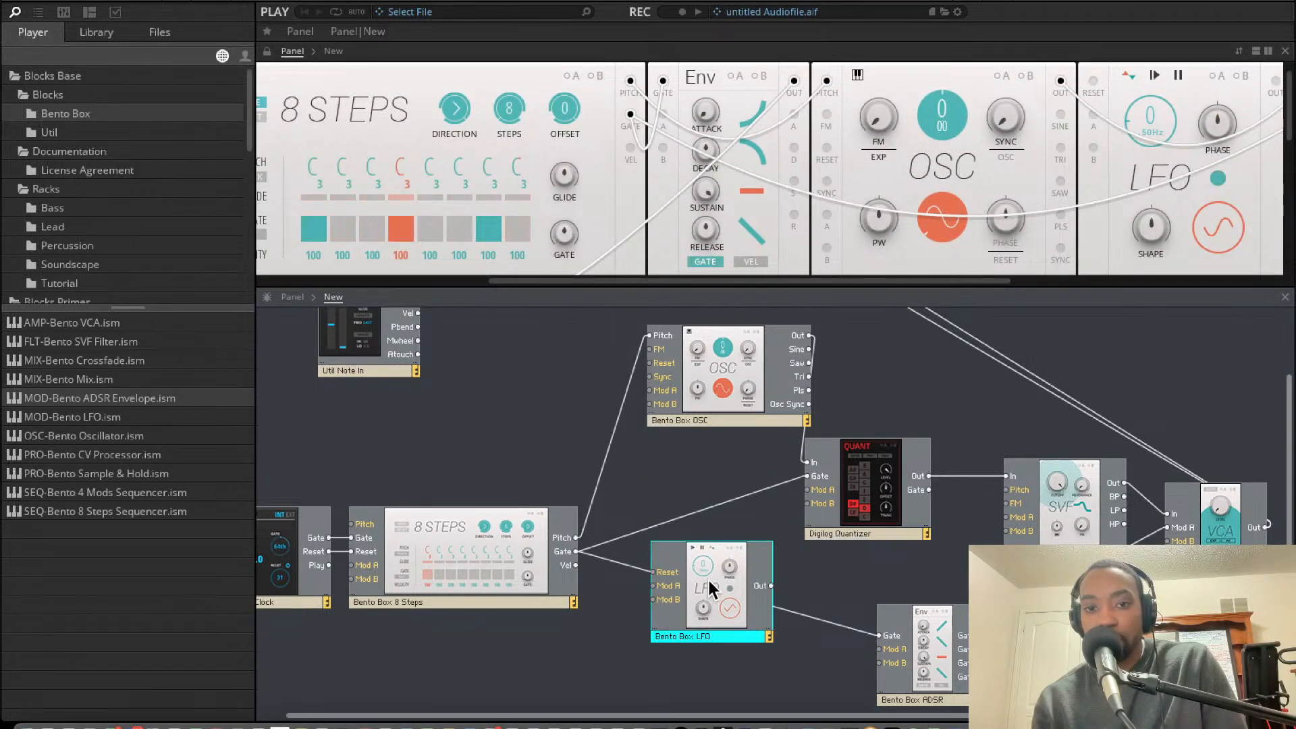
left_click_drag(736, 506, 508, 649)
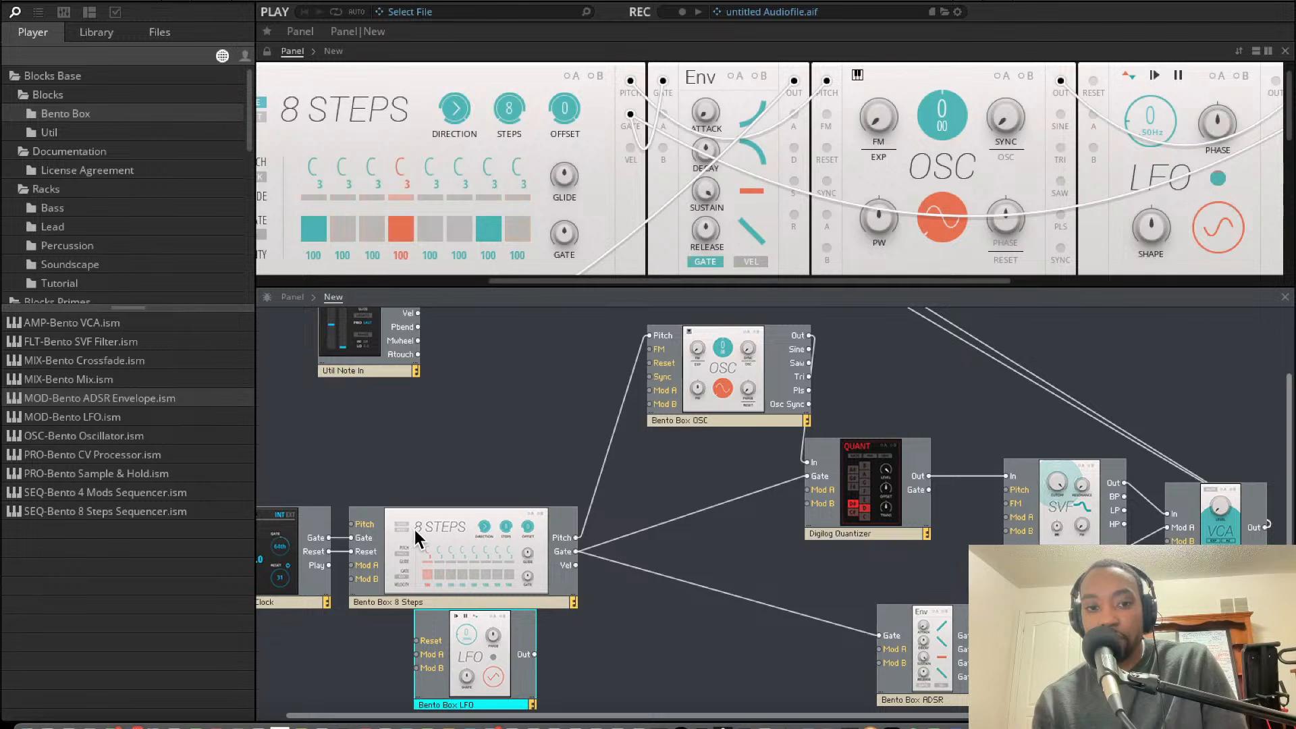
left_click_drag(307, 499, 466, 519)
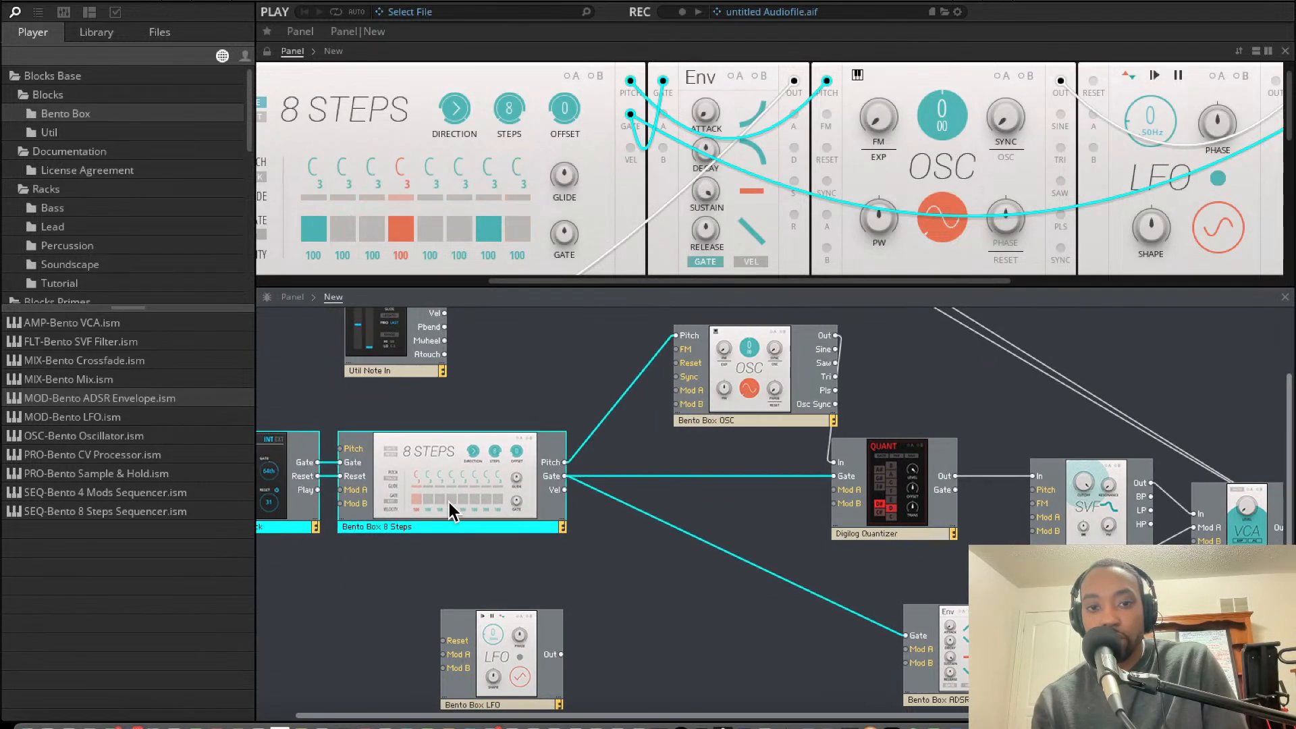
- Wire the LFO Out to the Bento OSC's Mod A input and raise the LFO rate to about 14.96 Hz
left_click_drag(495, 634, 676, 390)
scroll(848, 252, "down", 1)
scroll(844, 243, "up", 2)
scroll(843, 243, "right", 4)
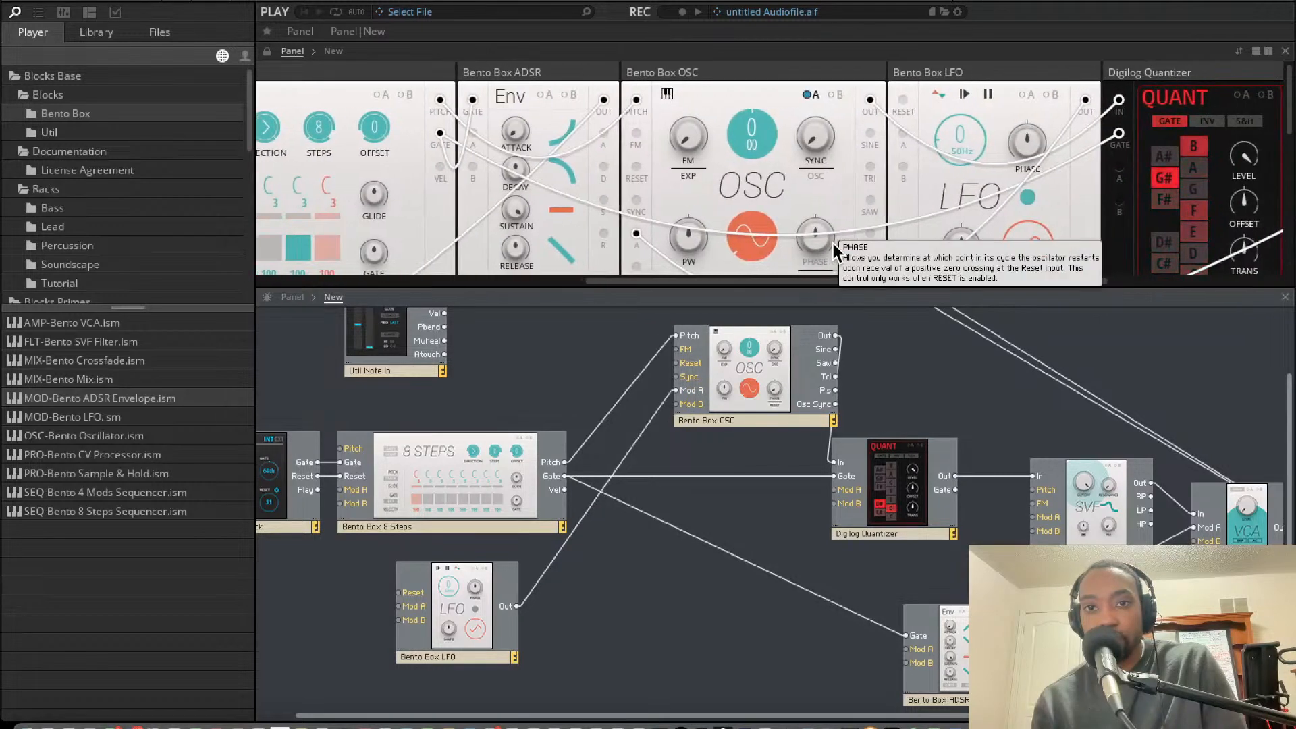
left_click_drag(934, 134, 932, 53)
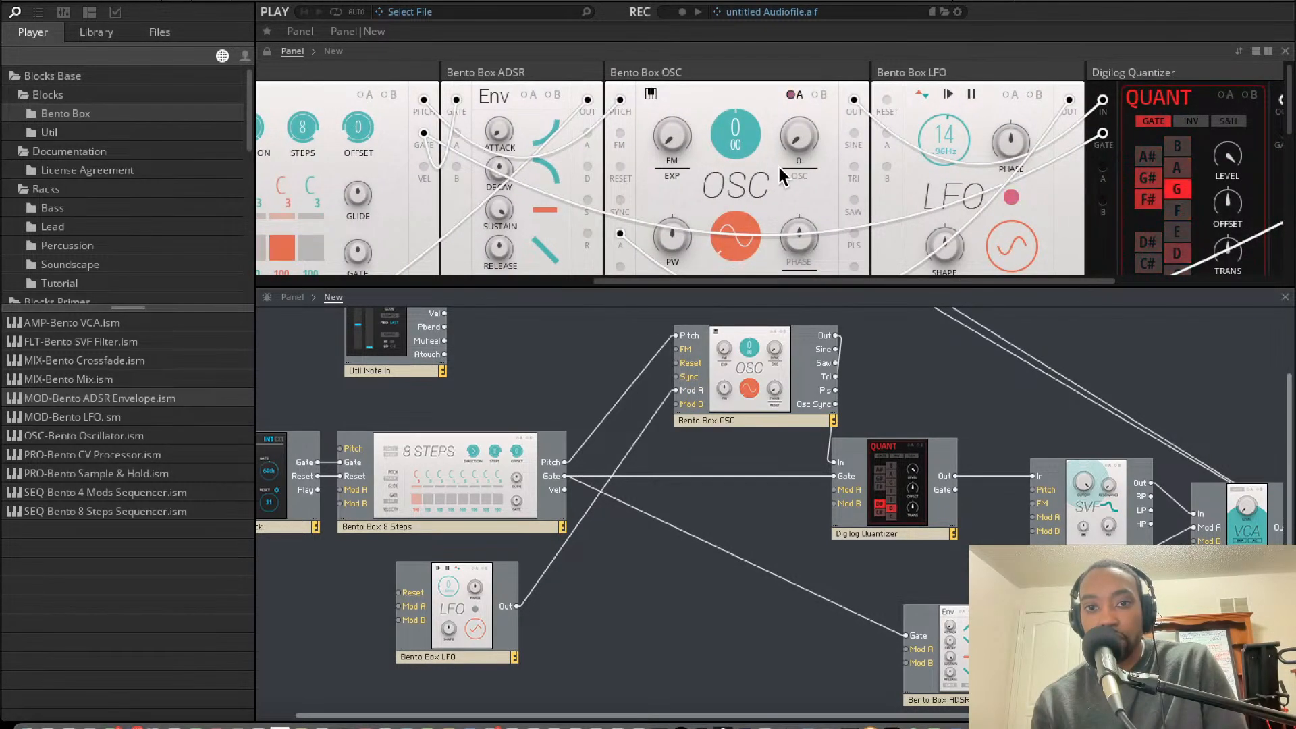
scroll(787, 136, "left", 2)
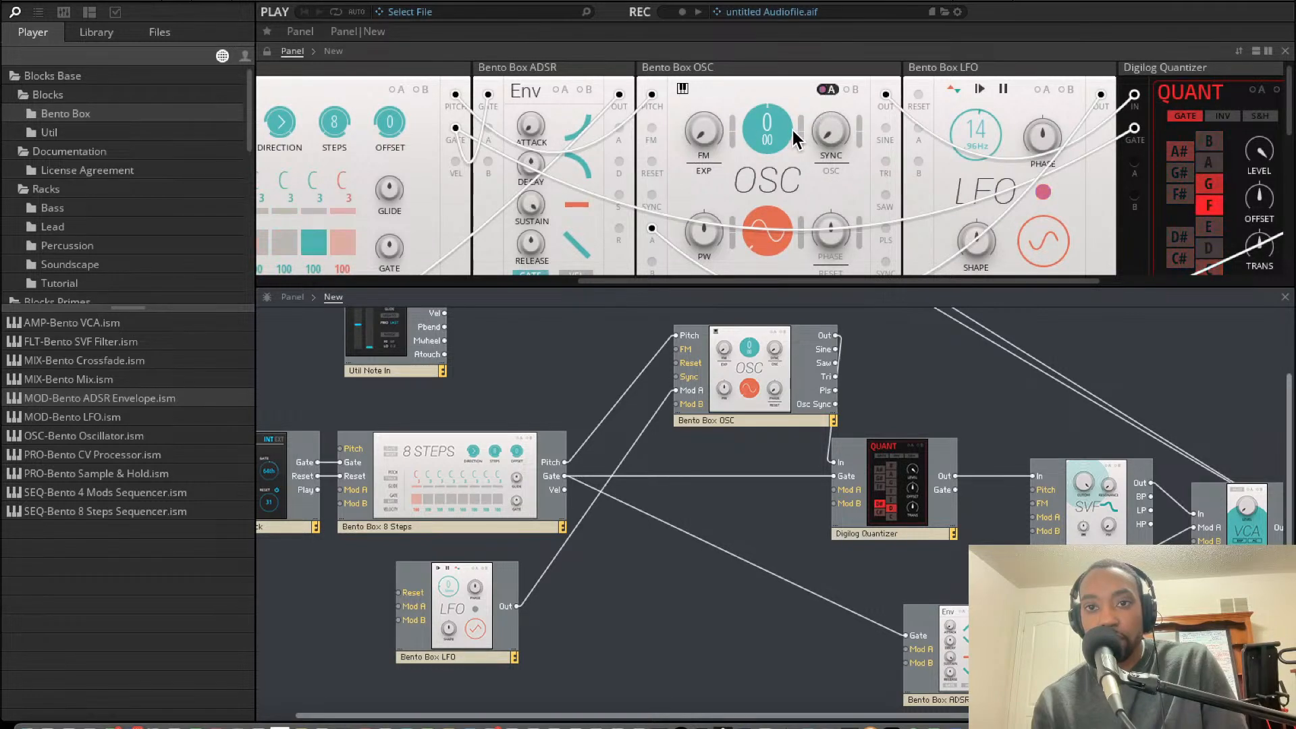
- Show the oscillator's modulation A controls and reroute the LFO Out from Mod A to the oscillator's FM input
left_click(823, 89)
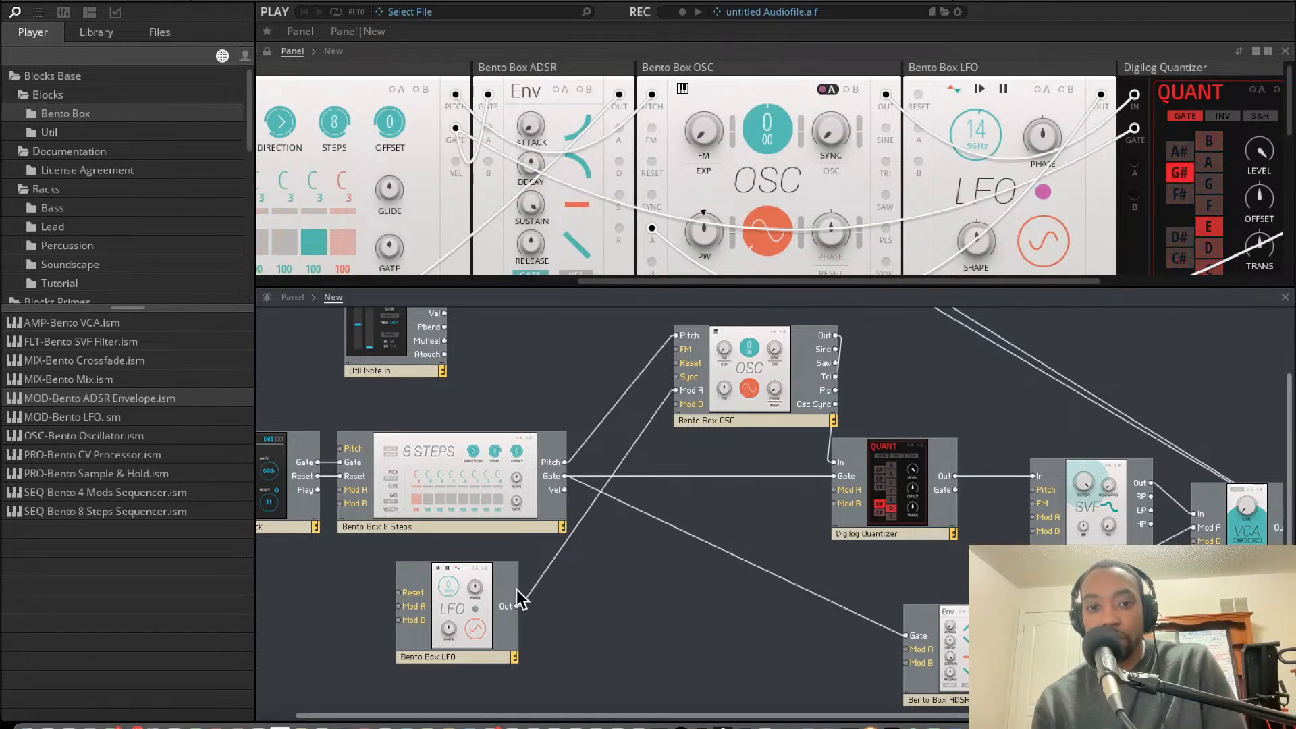
left_click_drag(517, 606, 683, 350)
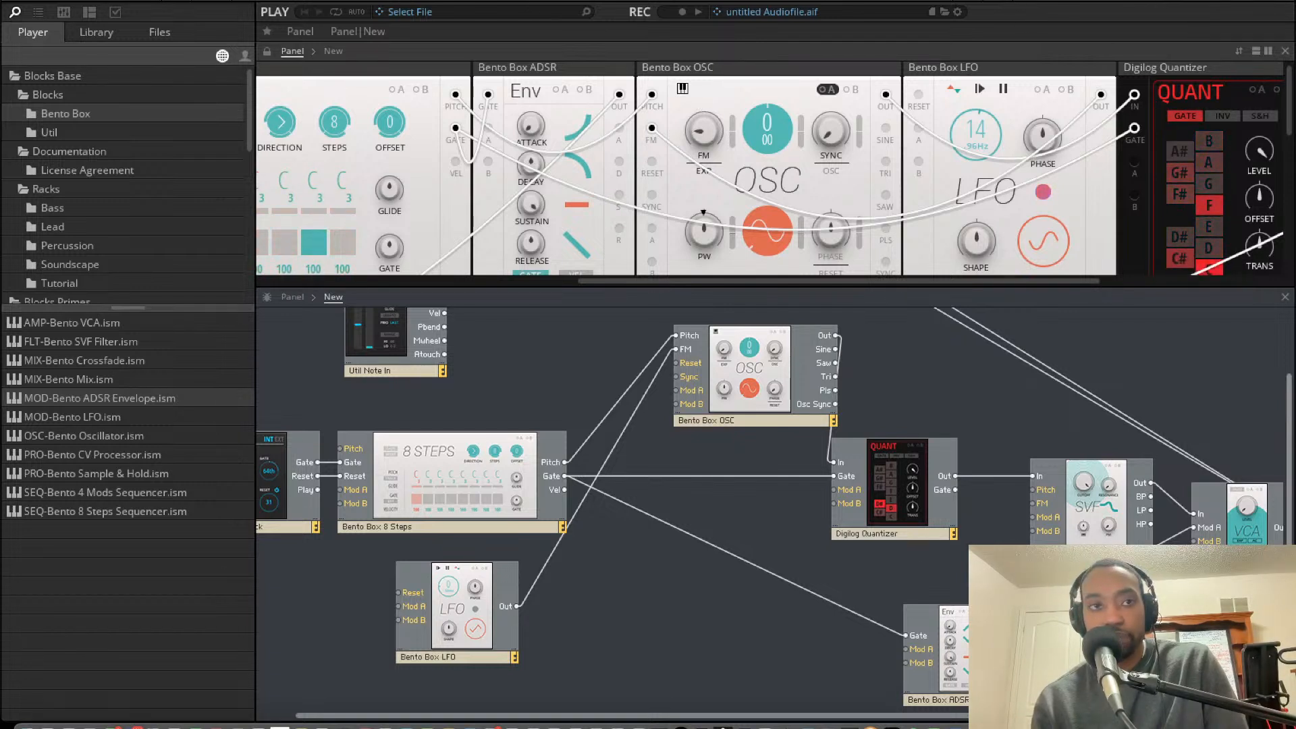
- Change the audio device to Screen Recording in the Audio and MIDI Settings and apply it
left_click(121, 0)
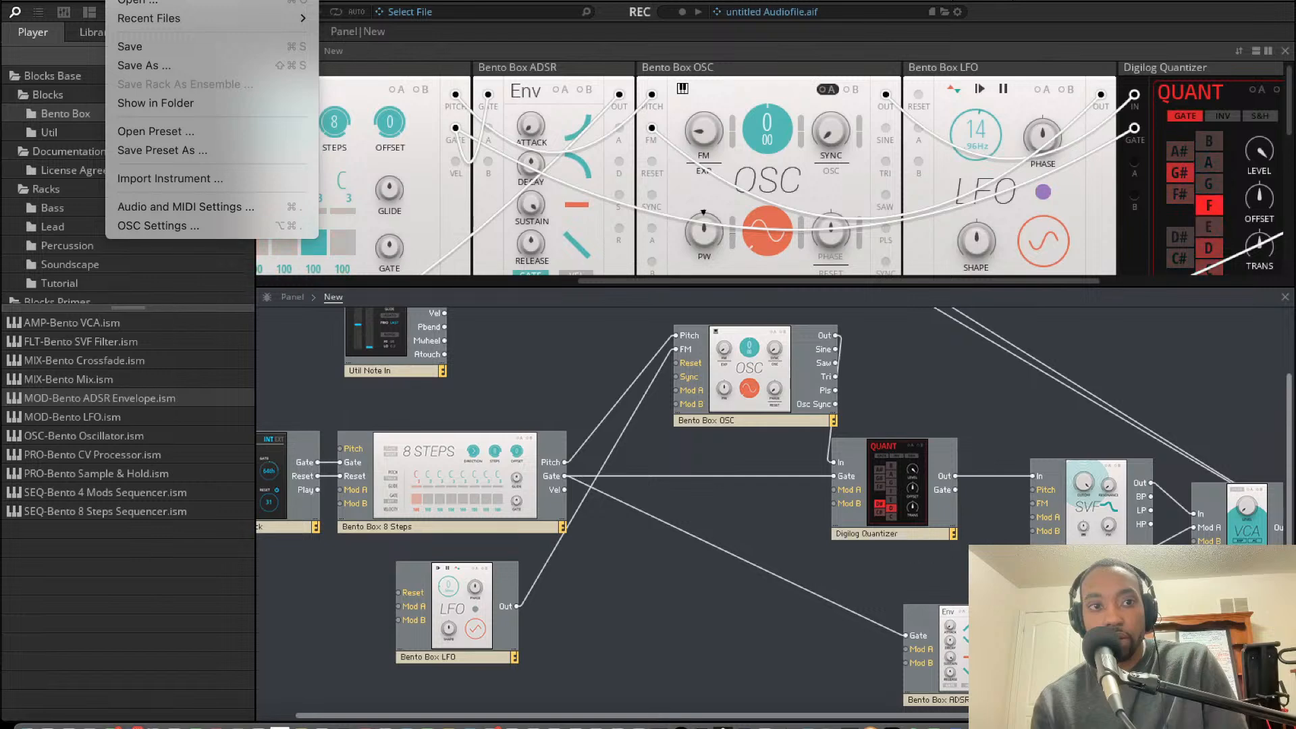
left_click(173, 208)
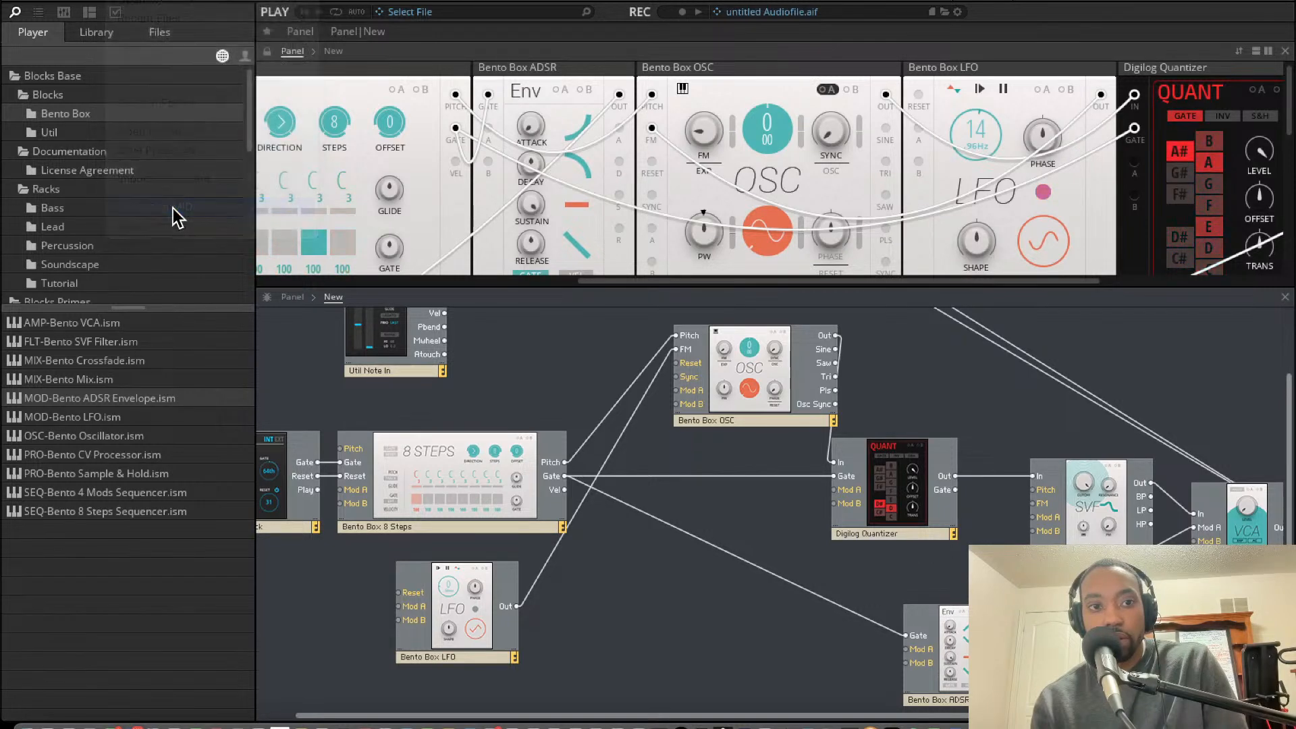
left_click(670, 310)
scroll(678, 379, "down", 5)
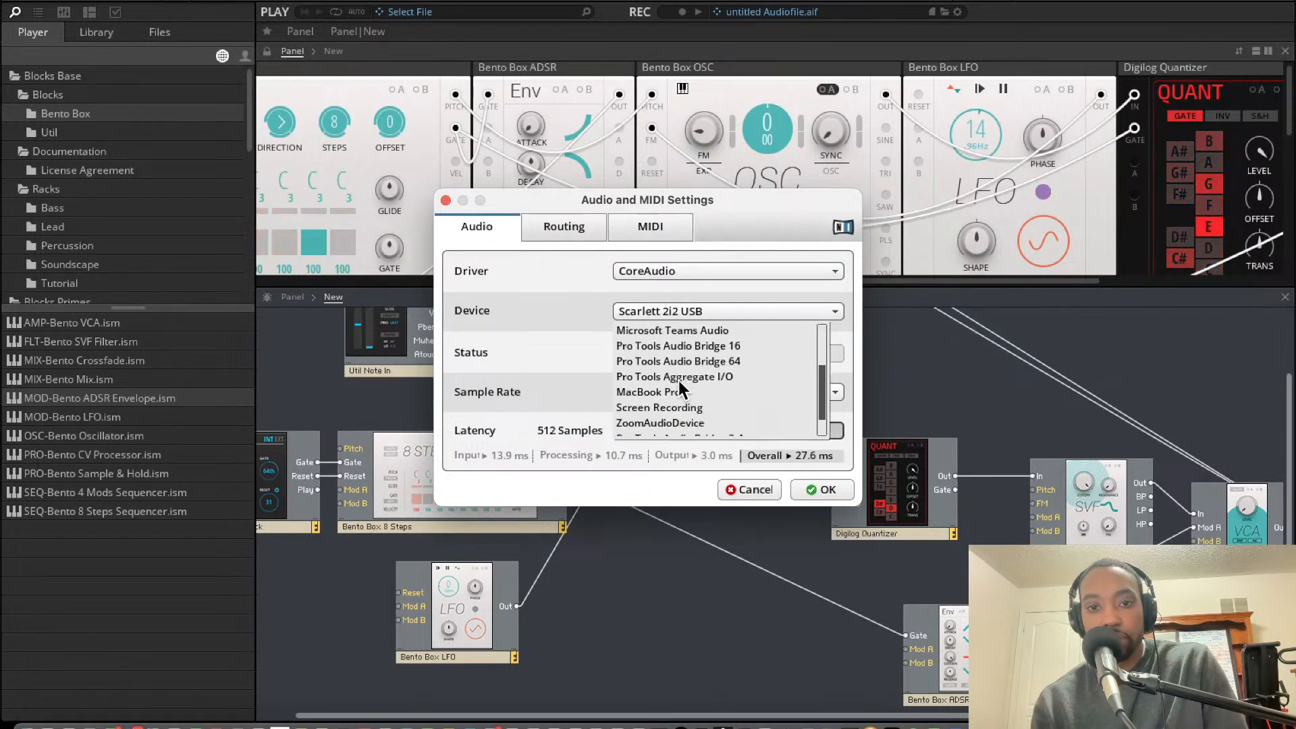
scroll(703, 406, "up", 5)
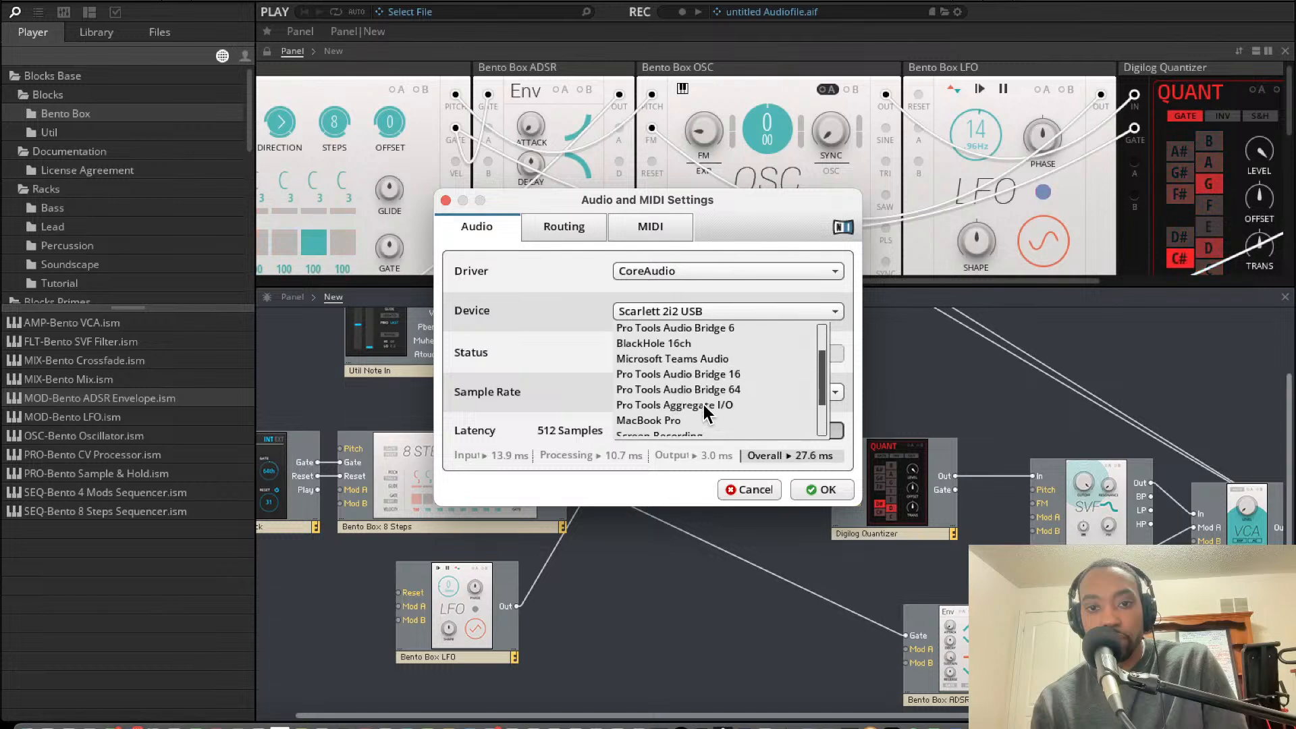
scroll(703, 405, "down", 5)
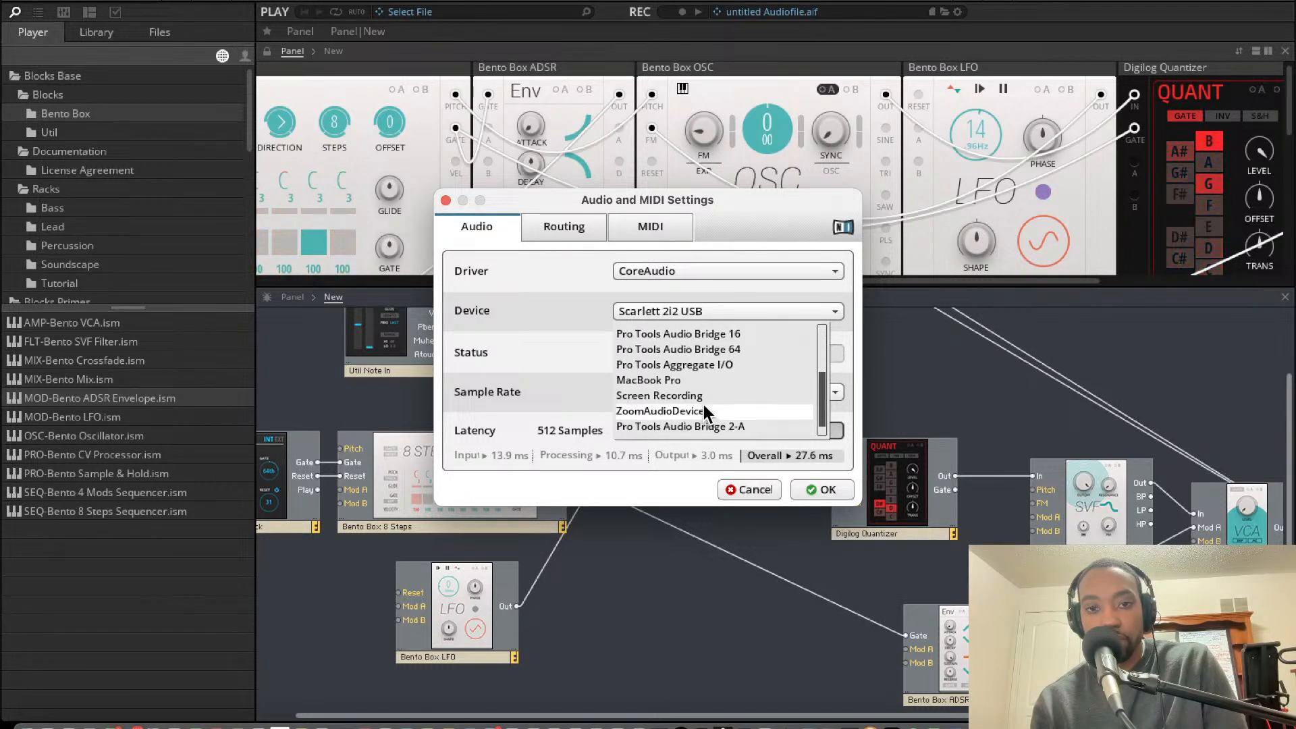
scroll(703, 403, "up", 5)
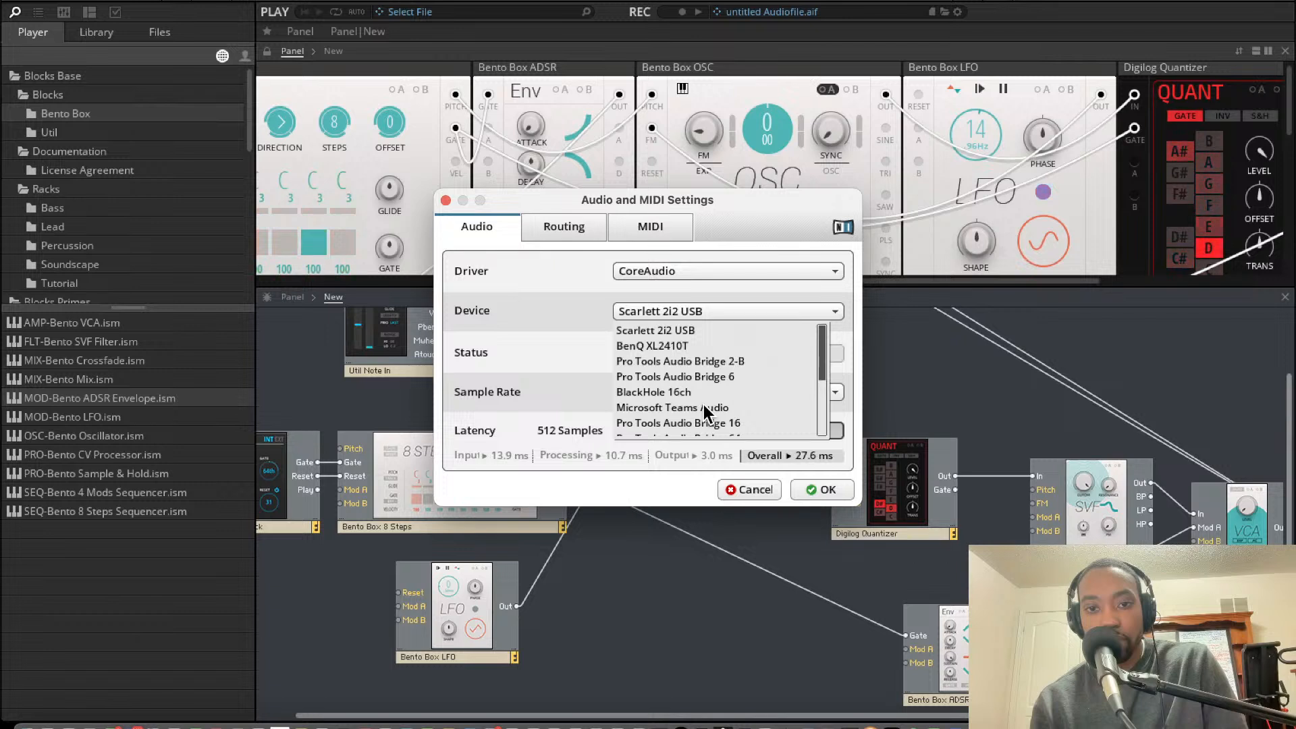
left_click(703, 331)
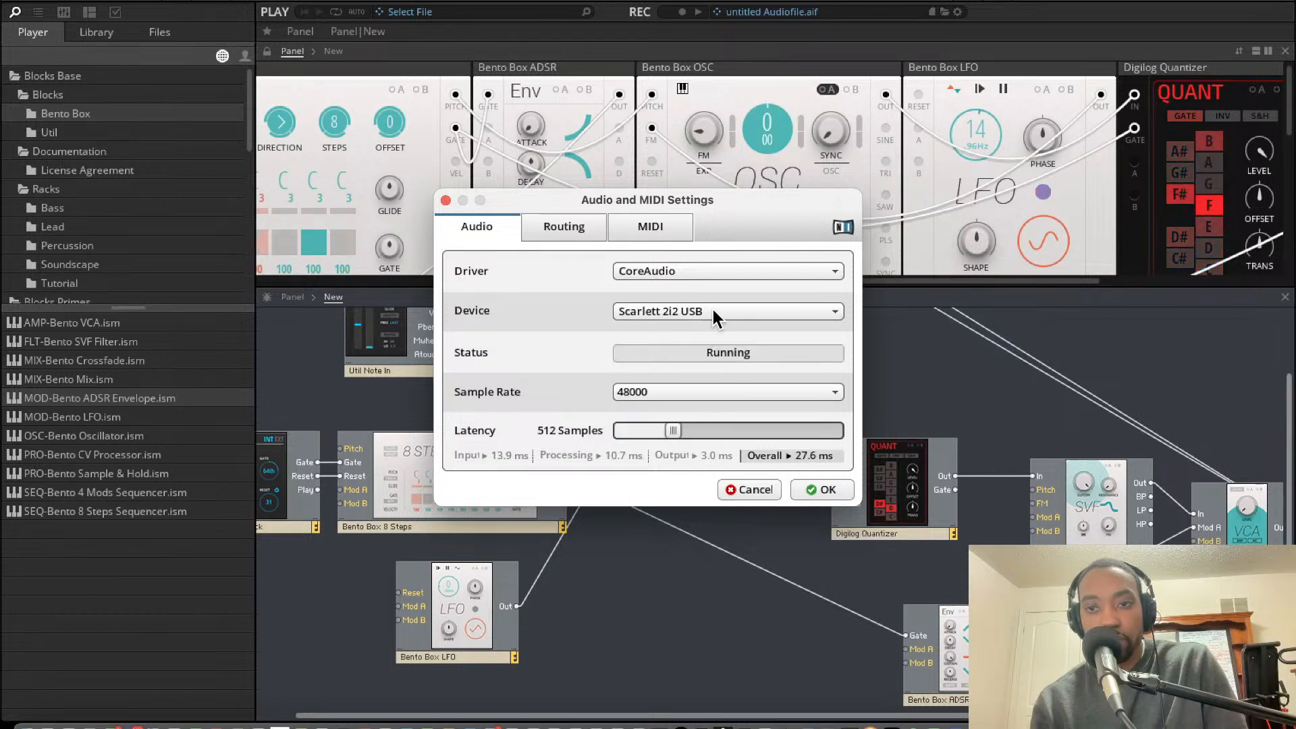
left_click(712, 310)
scroll(699, 361, "down", 5)
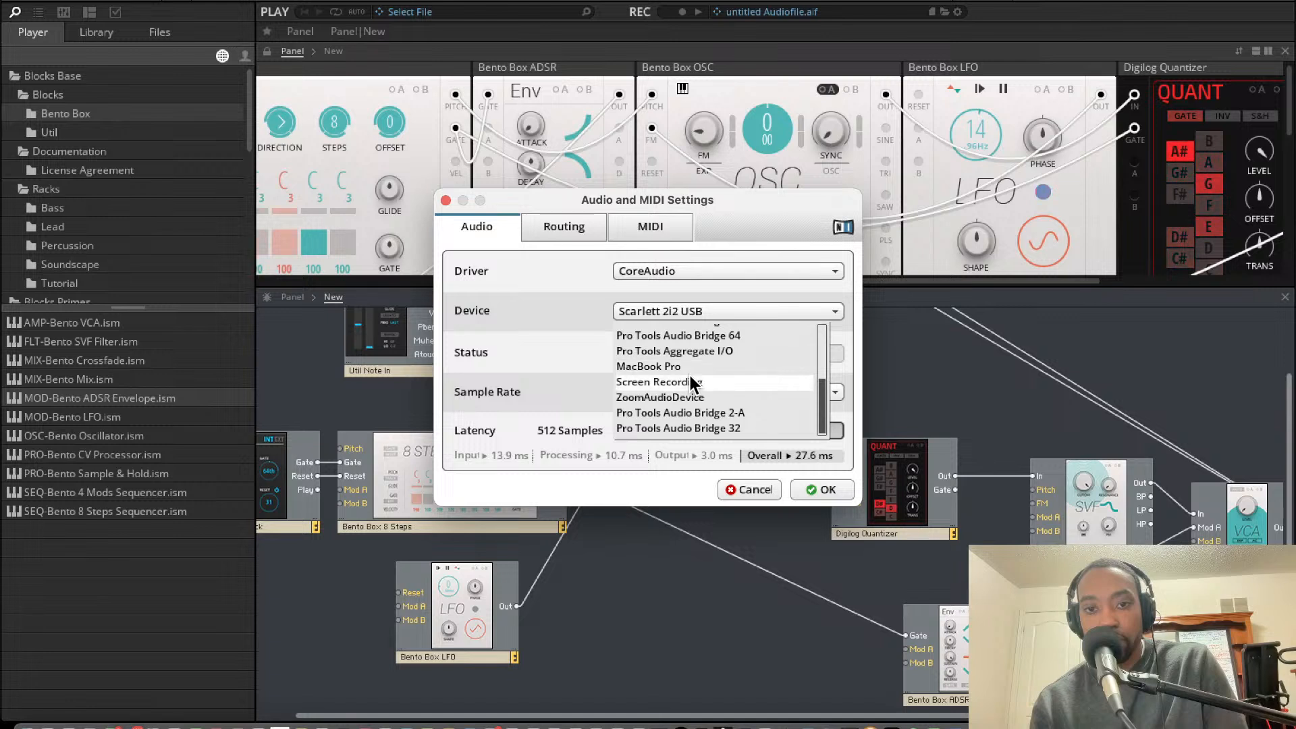
left_click(689, 377)
left_click(808, 492)
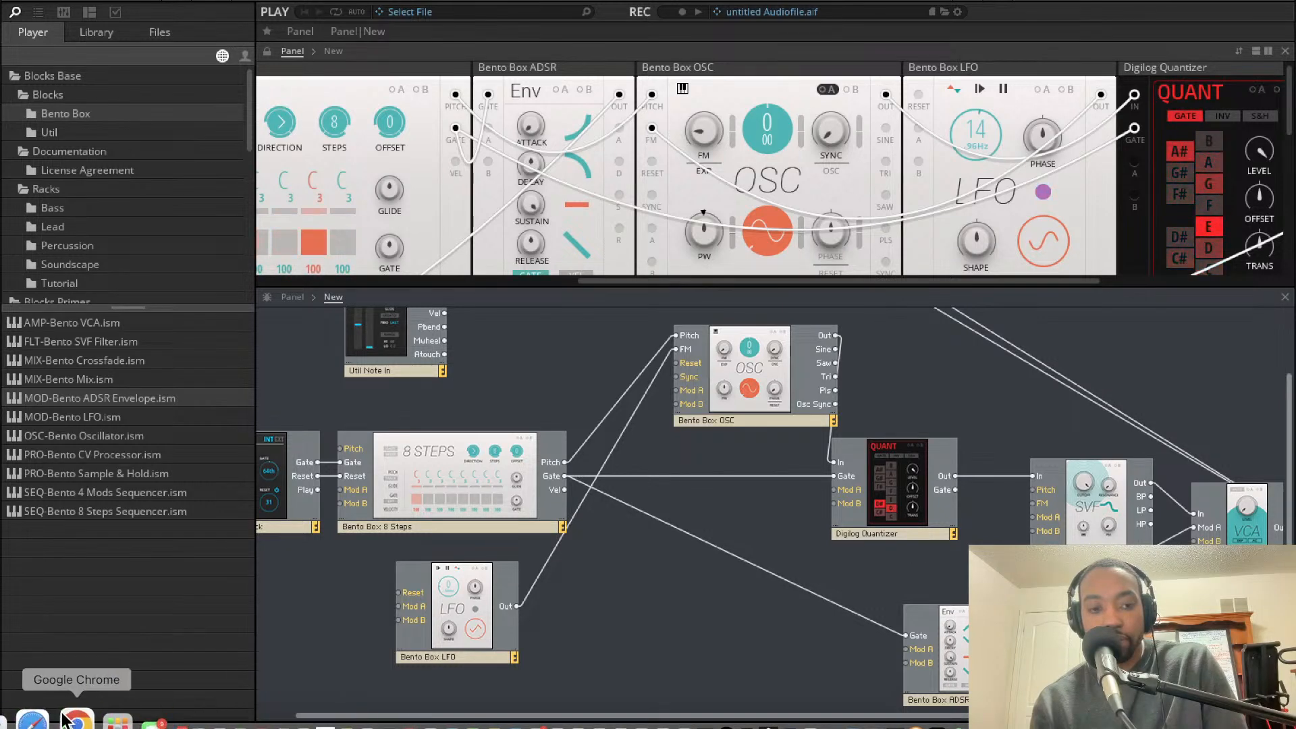
- Open a Finder window and System Settings, and move both windows off this screen
left_click(8, 720)
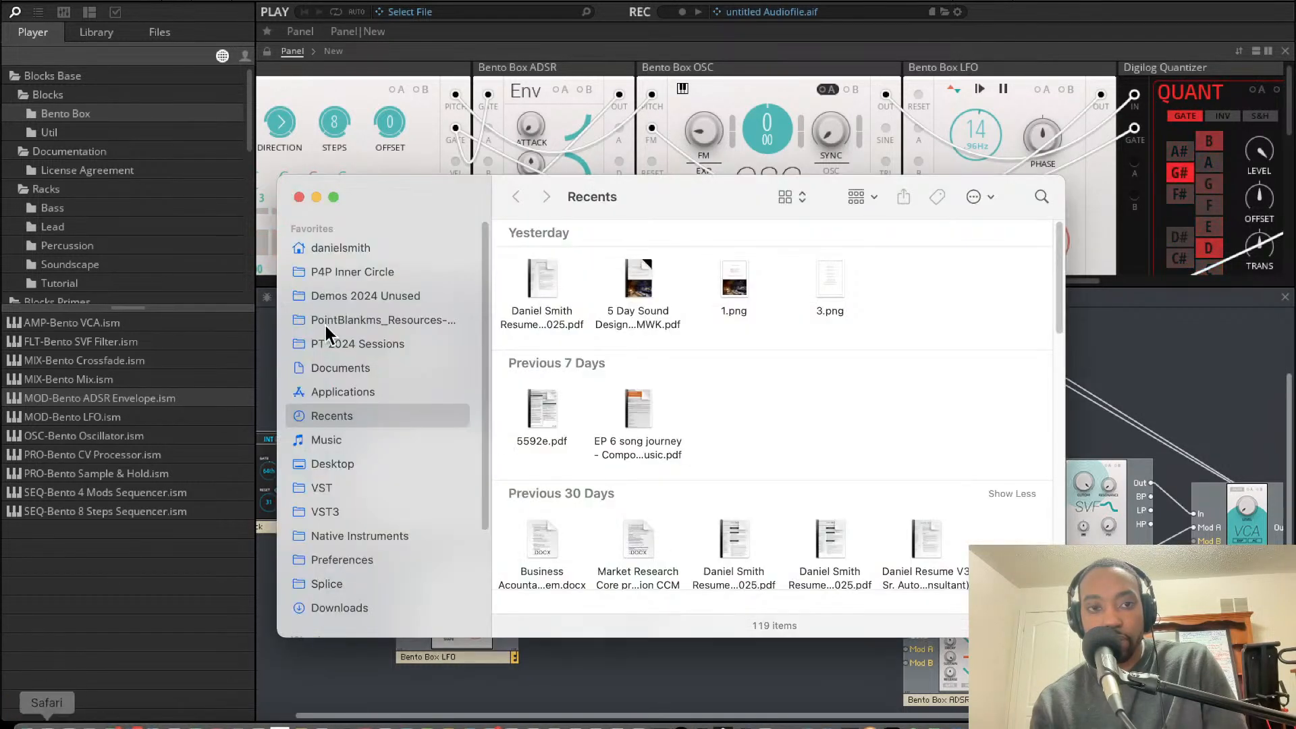
left_click_drag(463, 180, 1295, 332)
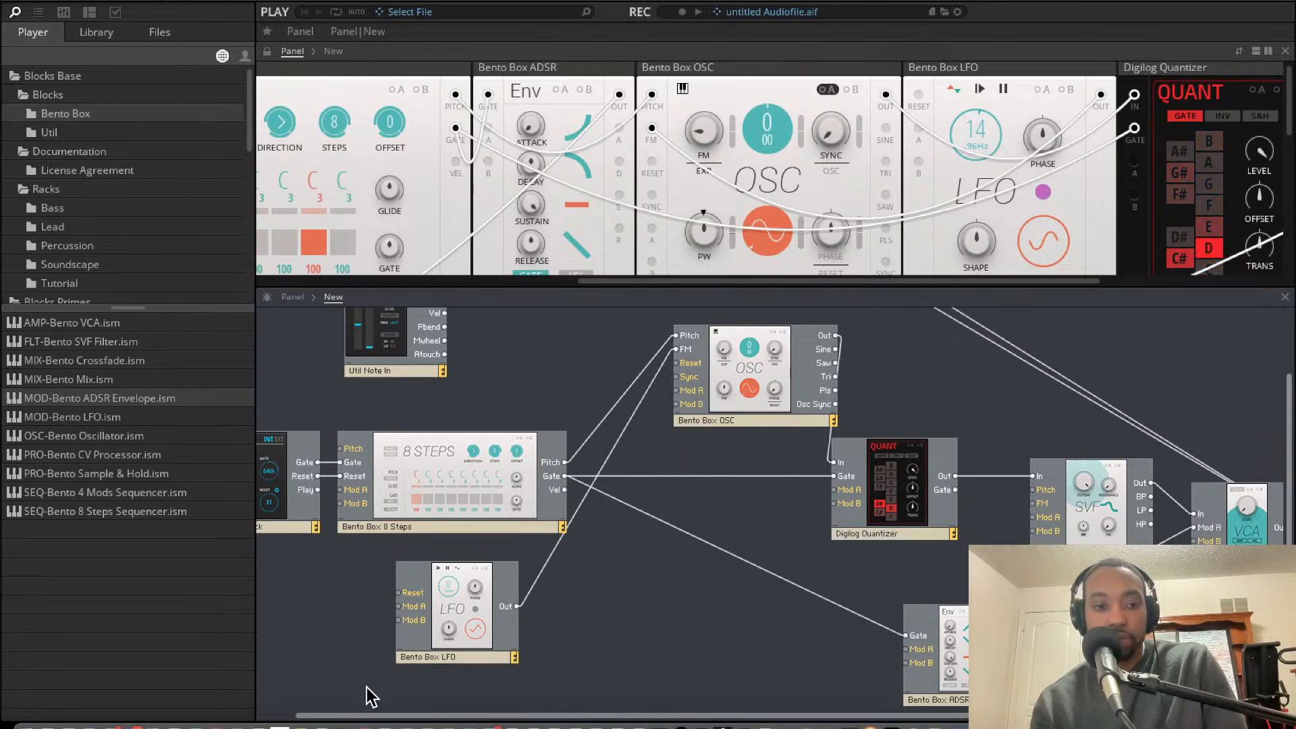
left_click(514, 718)
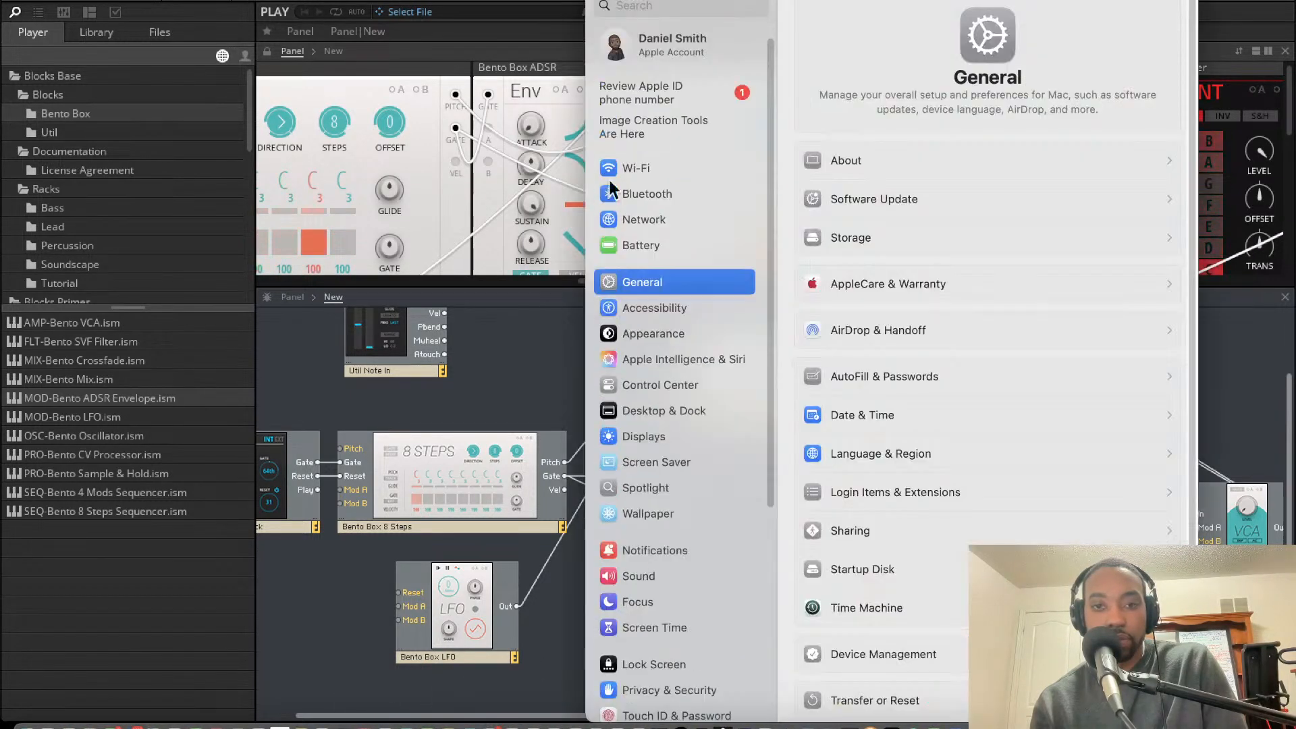
left_click_drag(695, 3, 1295, 4)
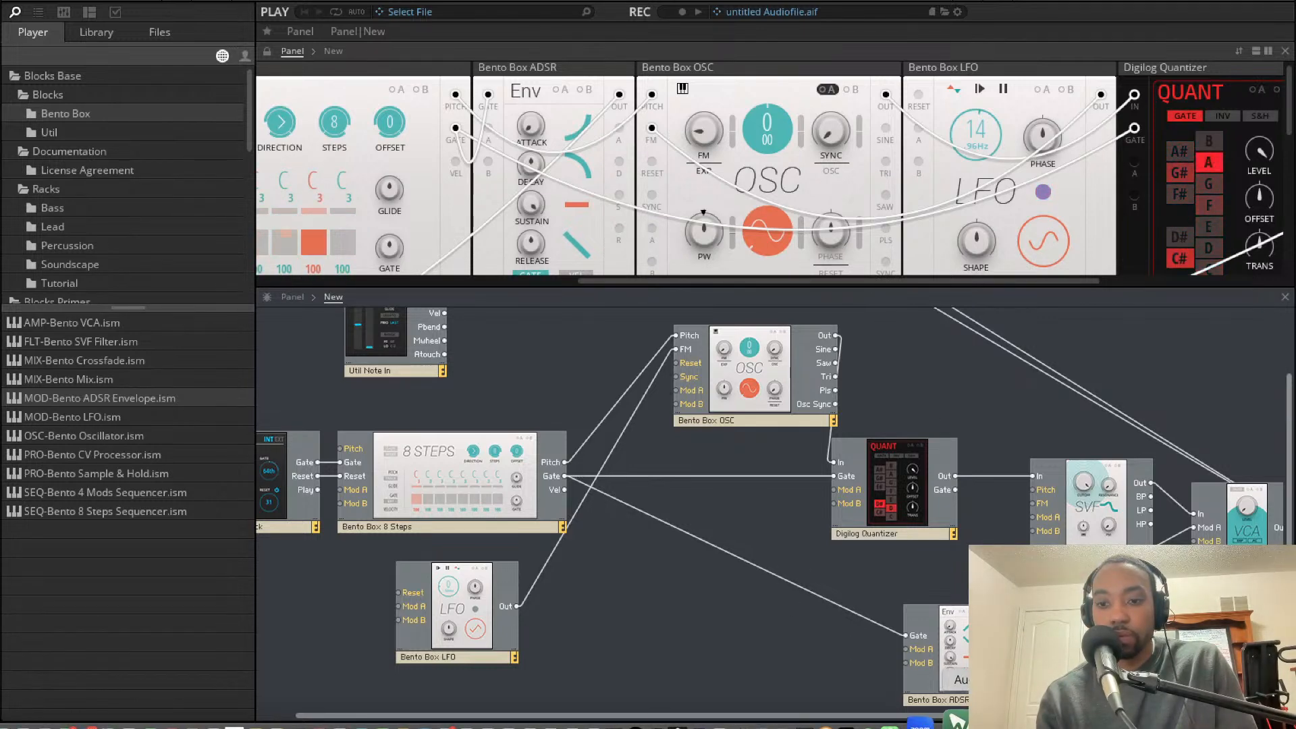
- Switch to Audio MIDI Setup, remove BlackHole 16ch from the multi-output device group, and close the window
left_click(998, 718)
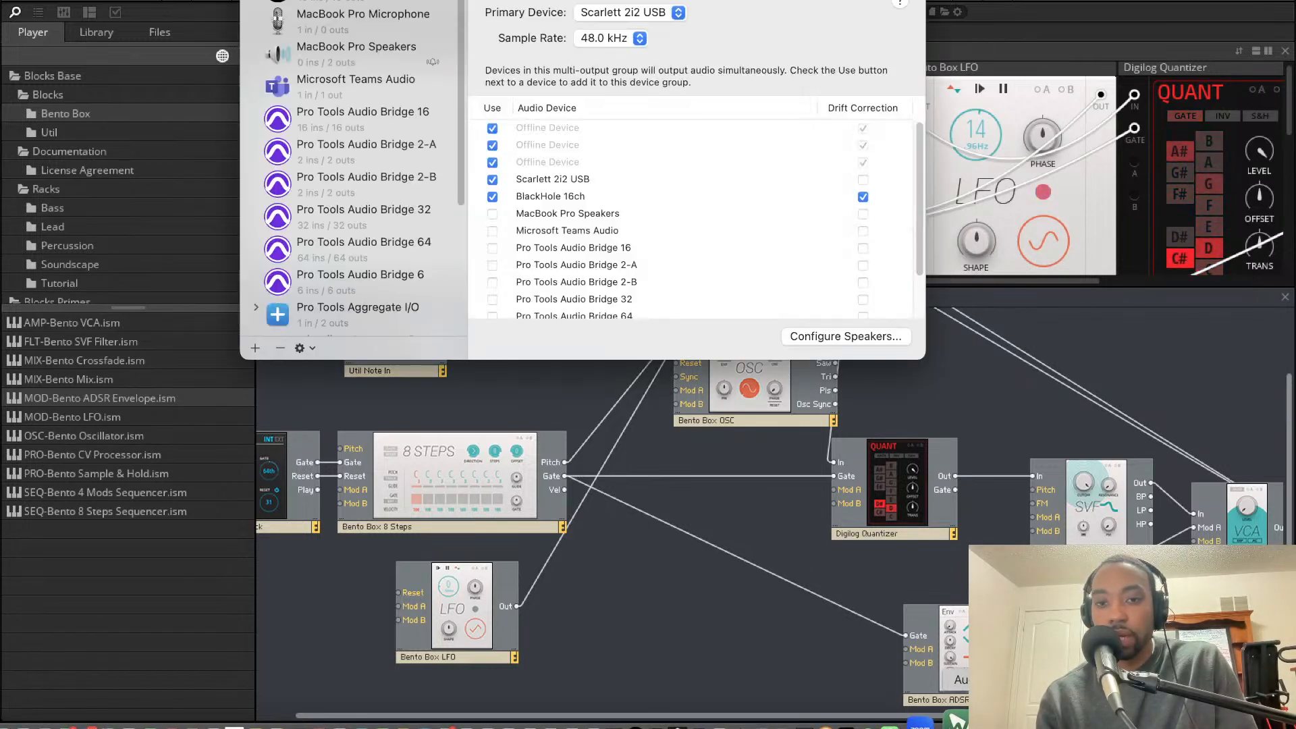
left_click(493, 196)
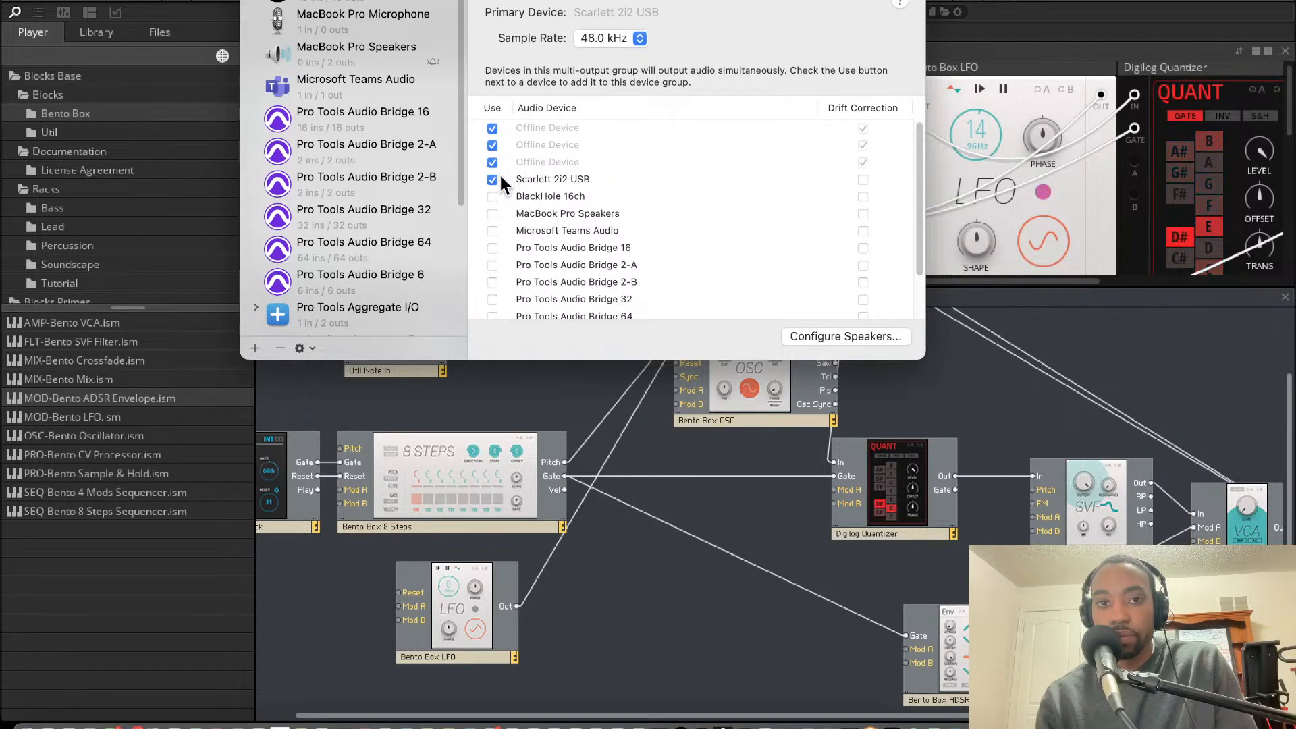
key("super+w")
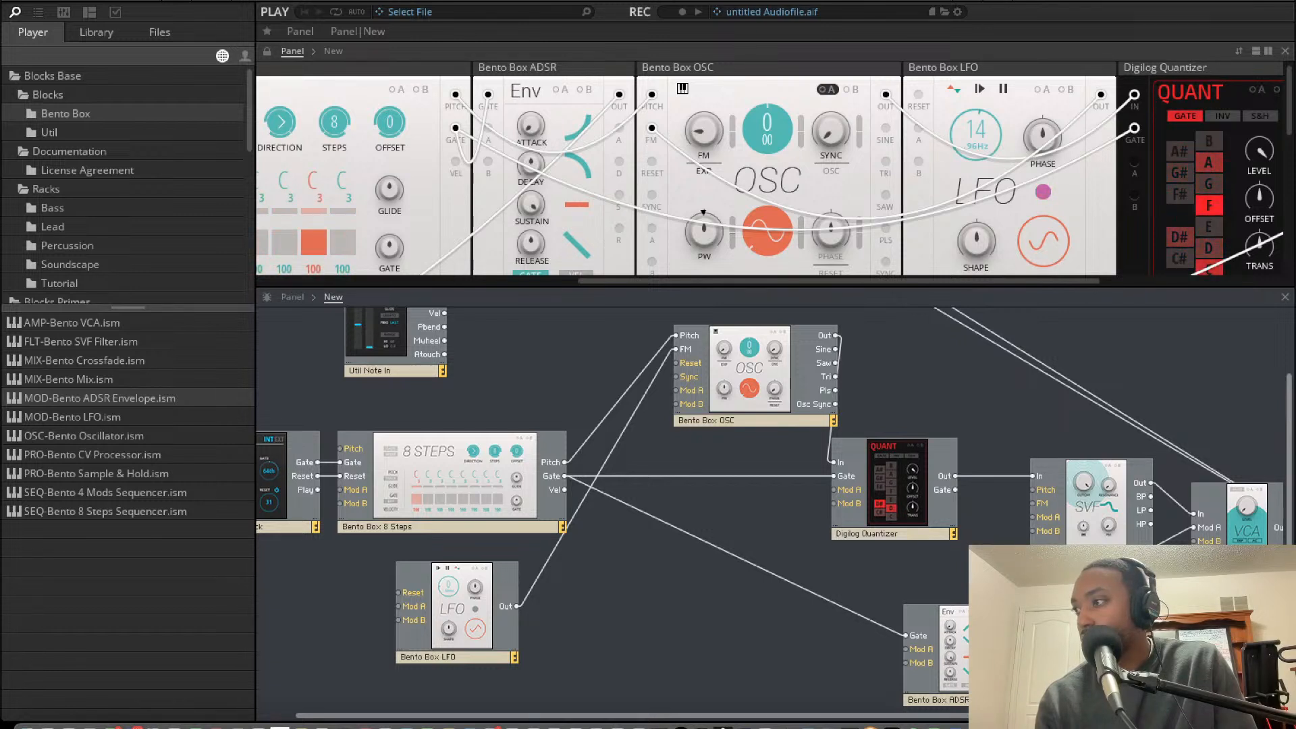
- Review the device choices in the Audio and MIDI Settings, keep Screen Recording selected, and close the settings
left_click(173, 4)
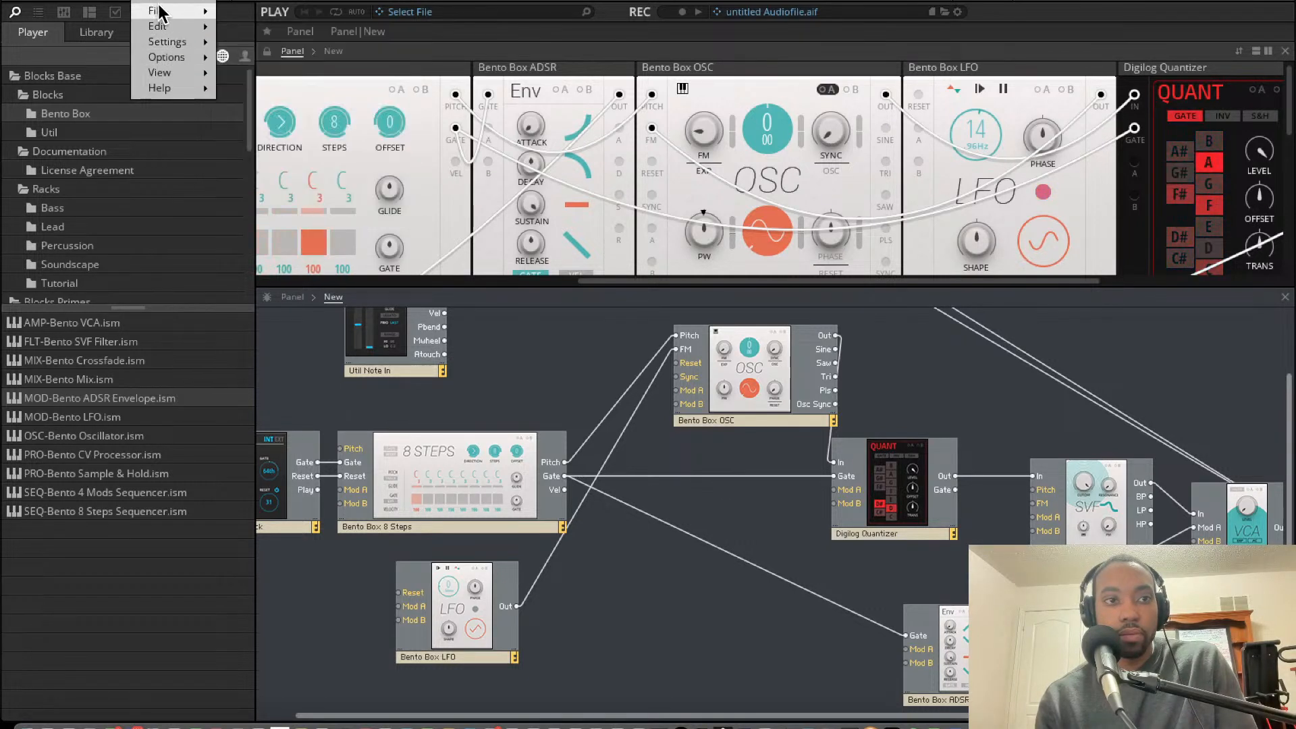
mouse_move(199, 17)
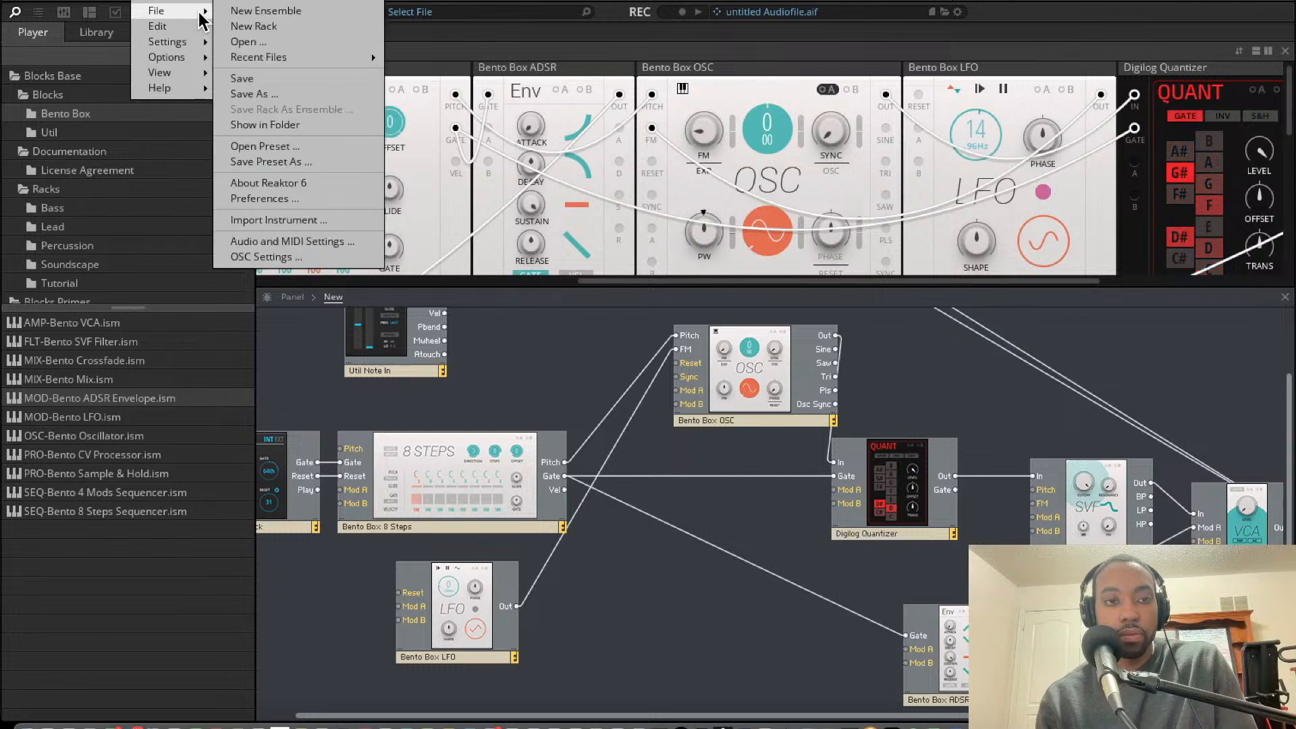
left_click(268, 242)
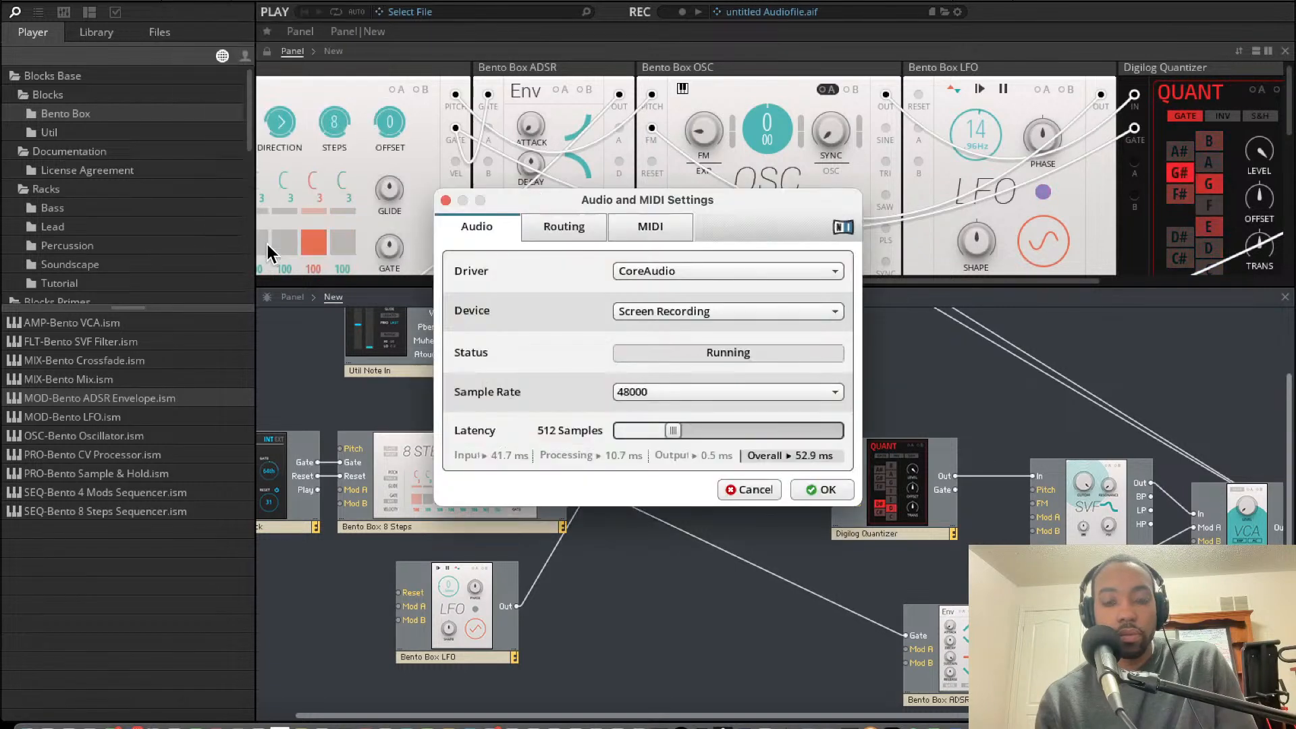
left_click(681, 310)
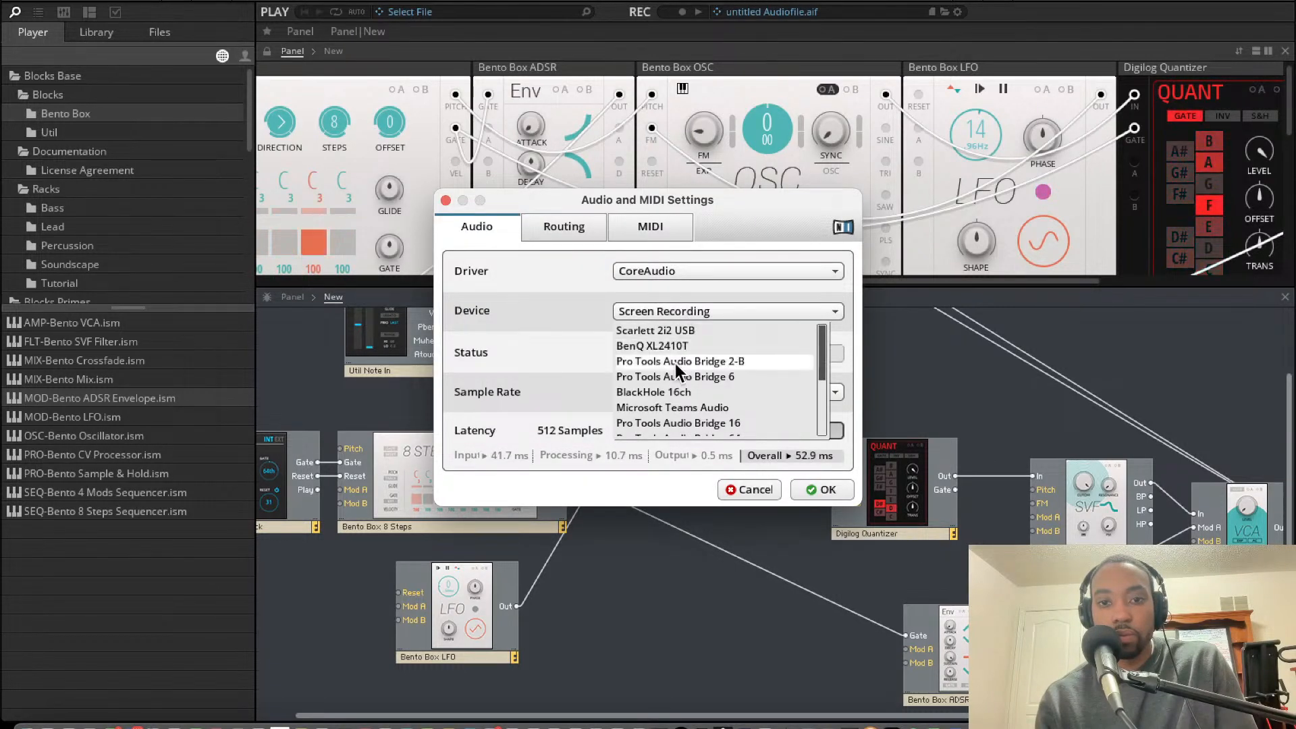
scroll(675, 363, "down", 5)
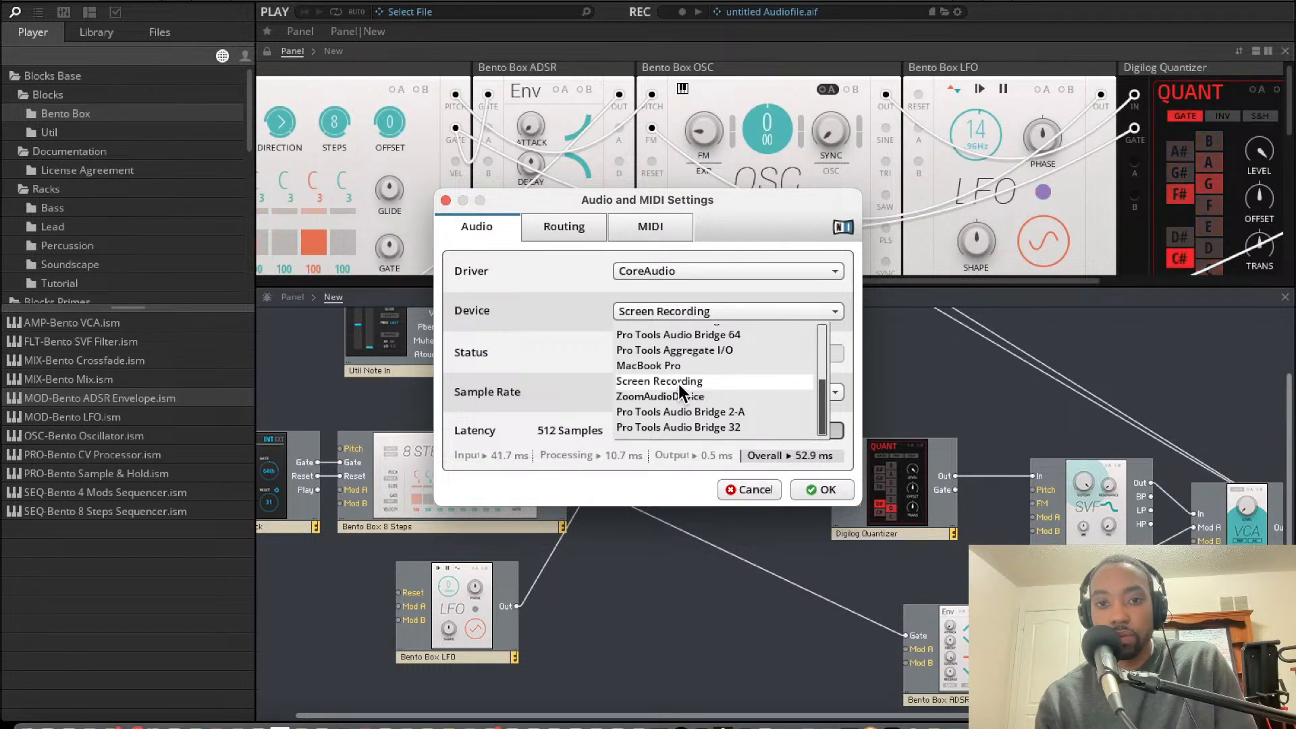
left_click(678, 383)
left_click(725, 314)
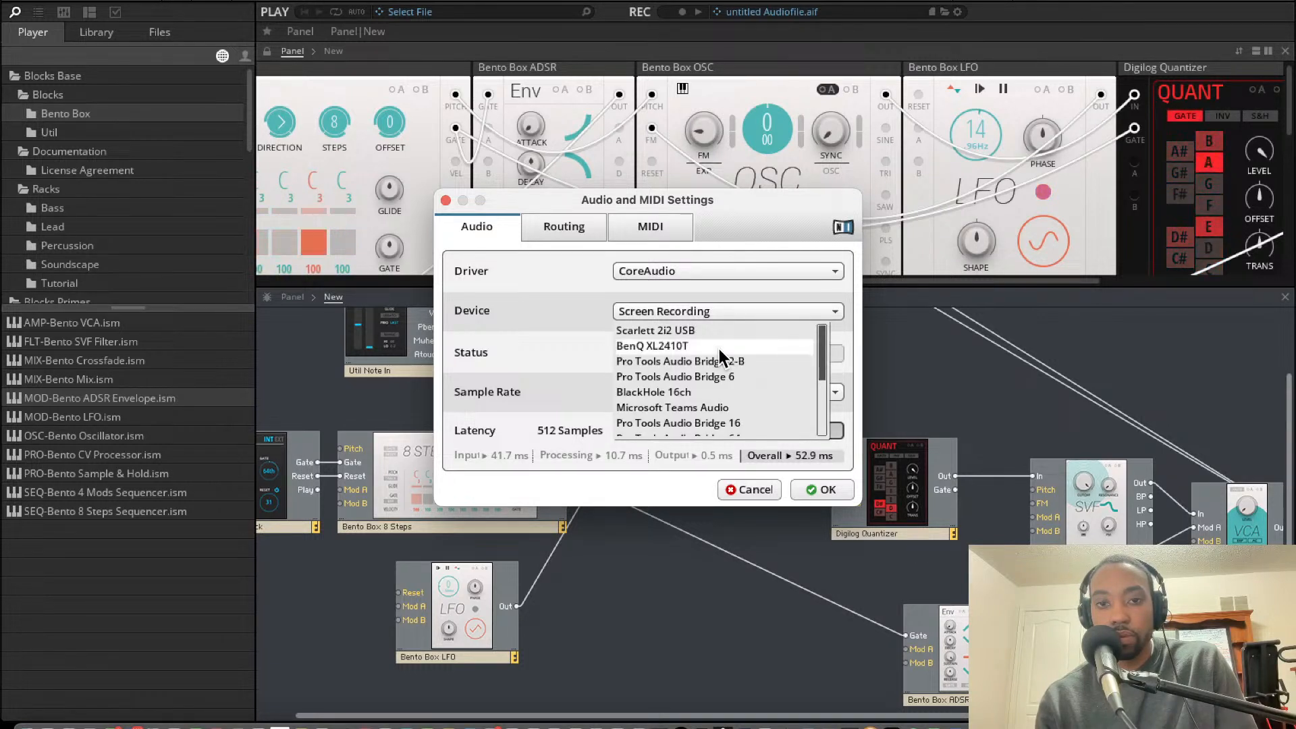
scroll(719, 349, "down", 5)
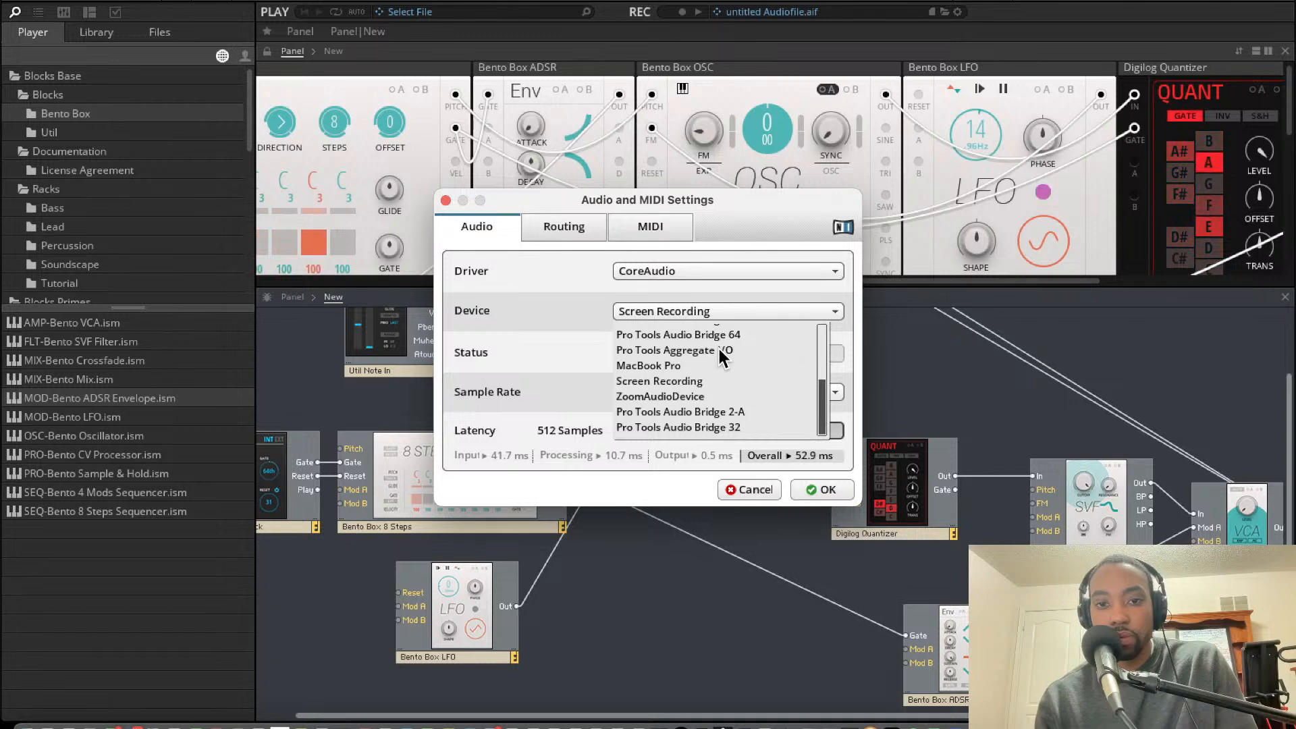
left_click(445, 200)
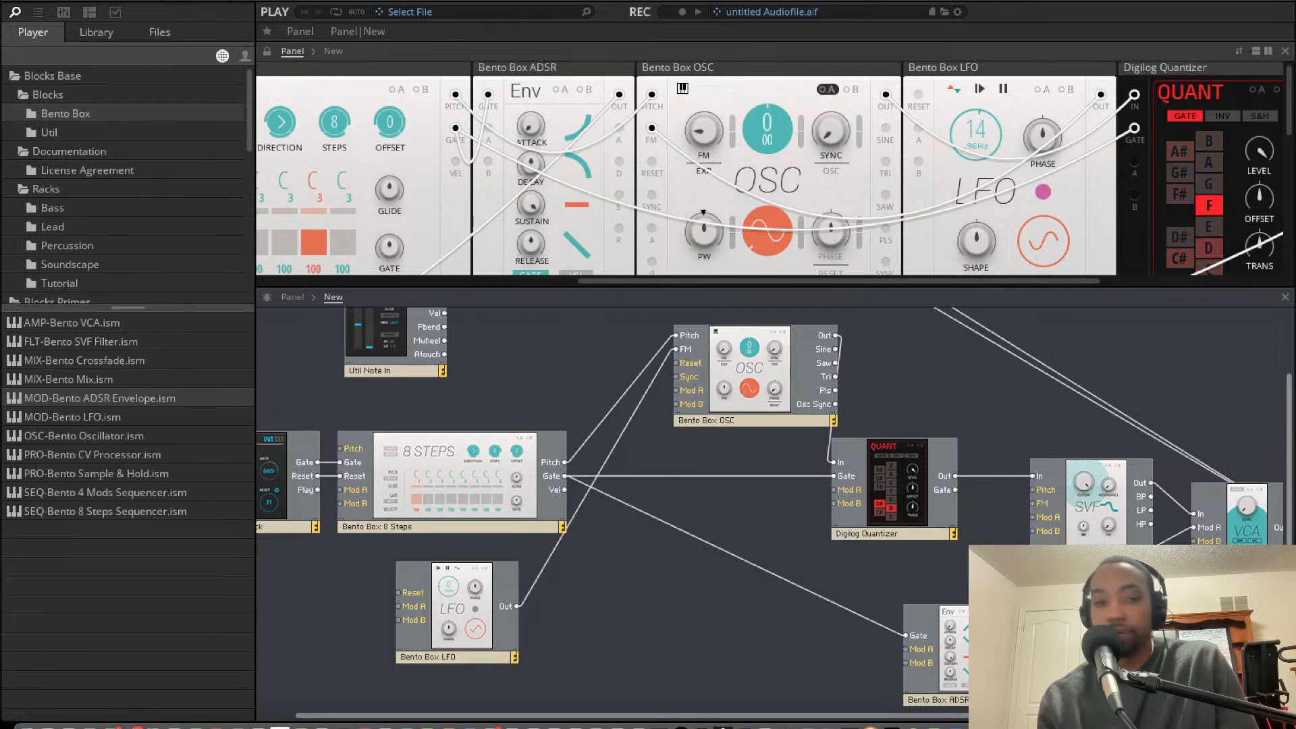
- Reopen the Audio and MIDI Settings and check the available audio drivers
left_click(152, 2)
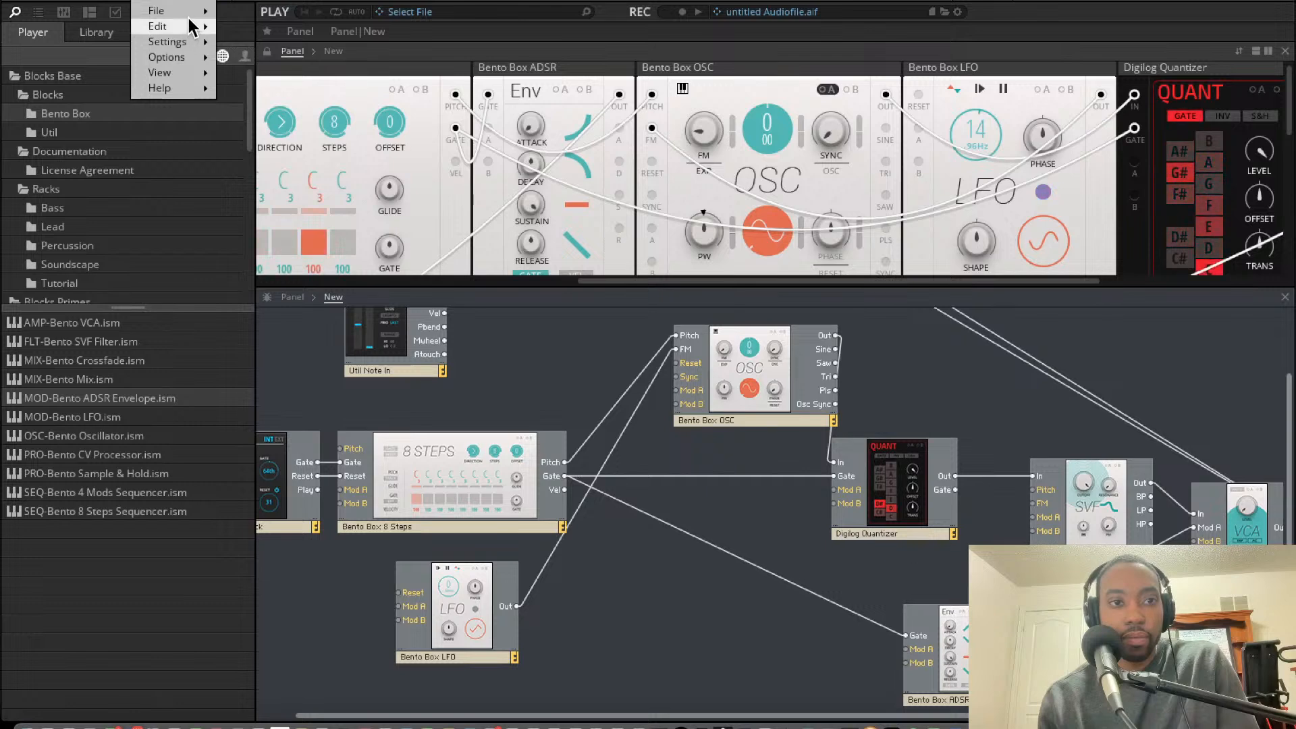
mouse_move(163, 14)
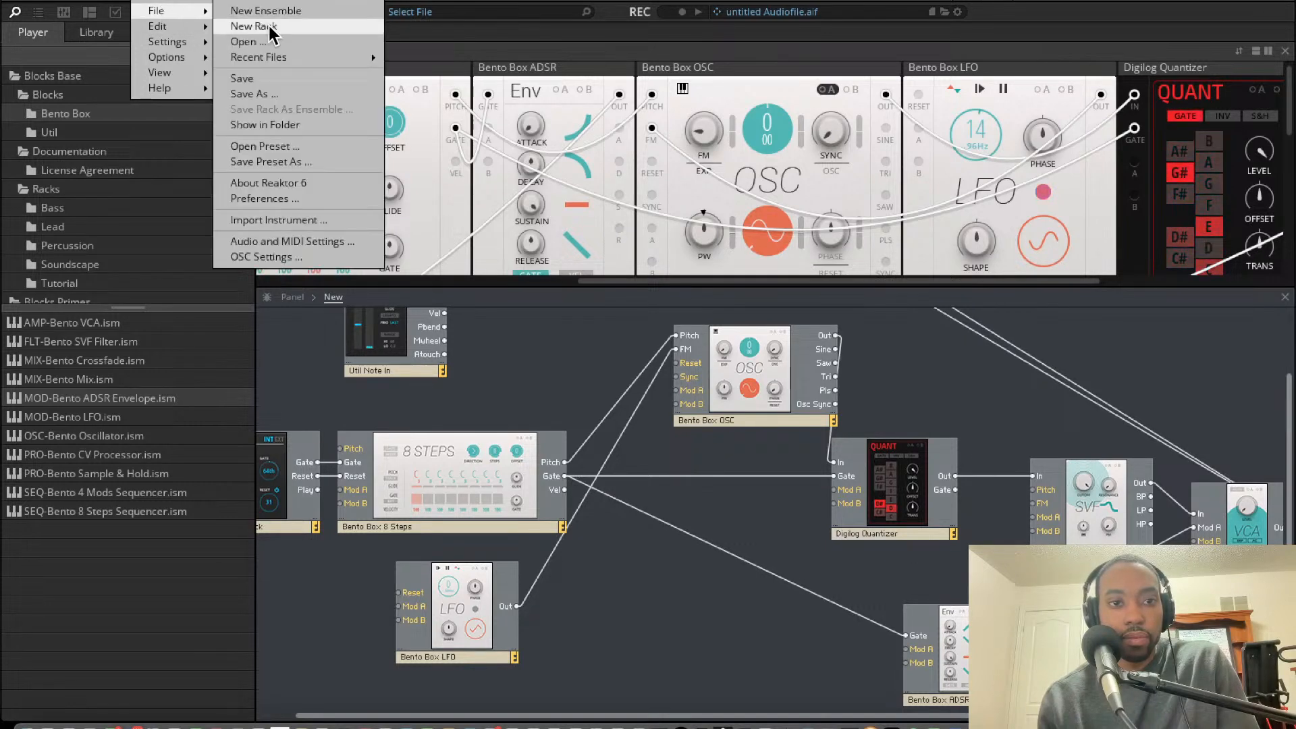
left_click(259, 237)
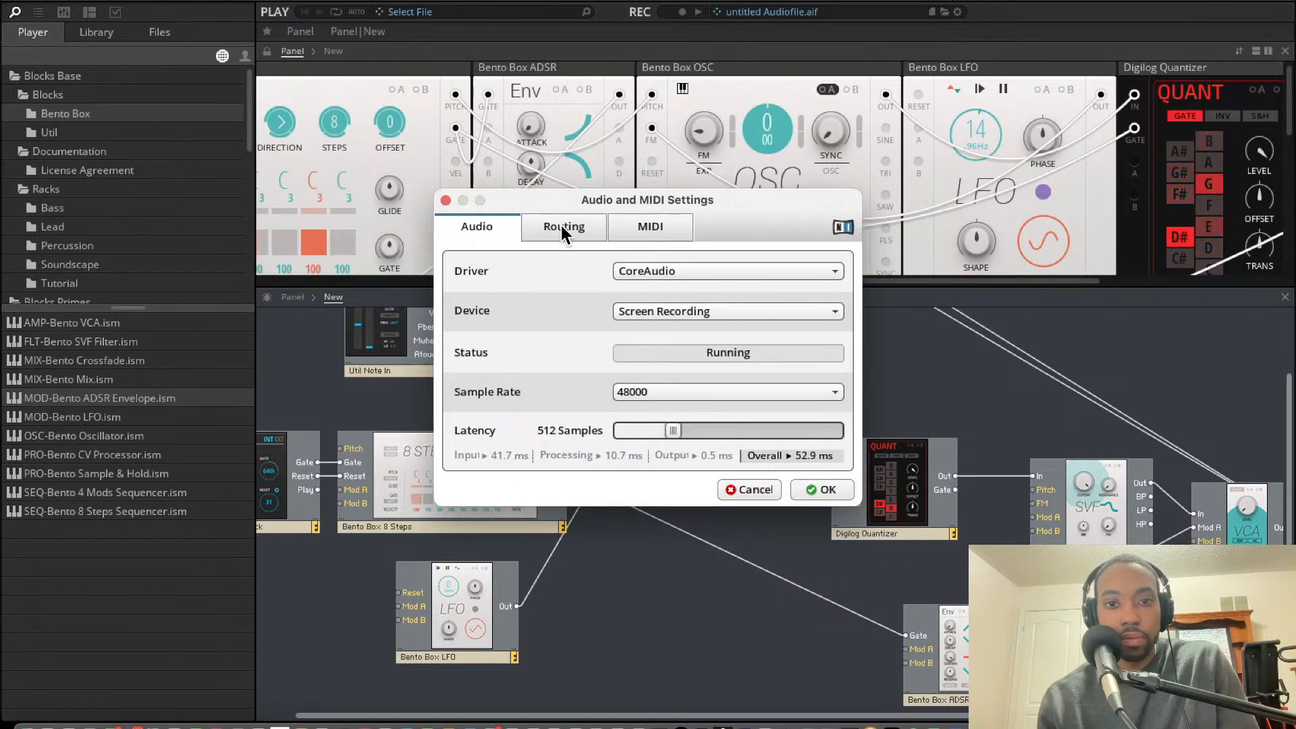
left_click(666, 271)
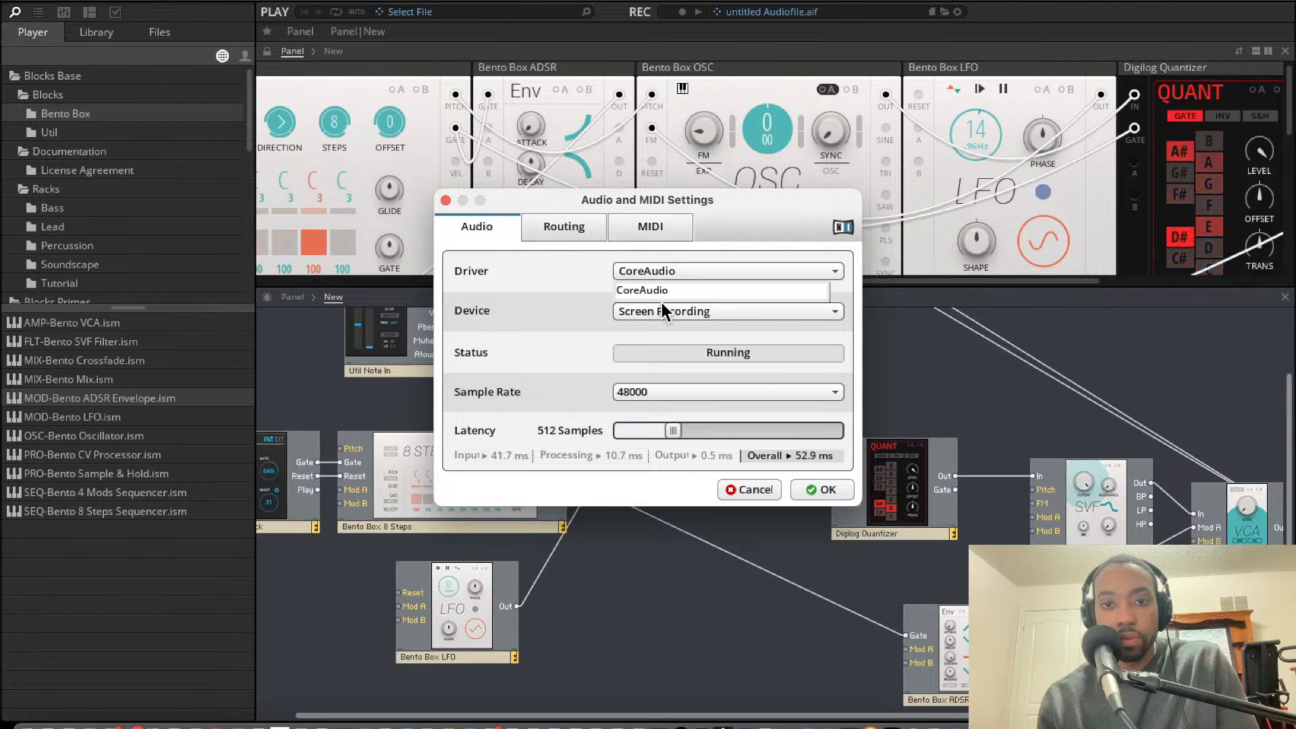
left_click(661, 301)
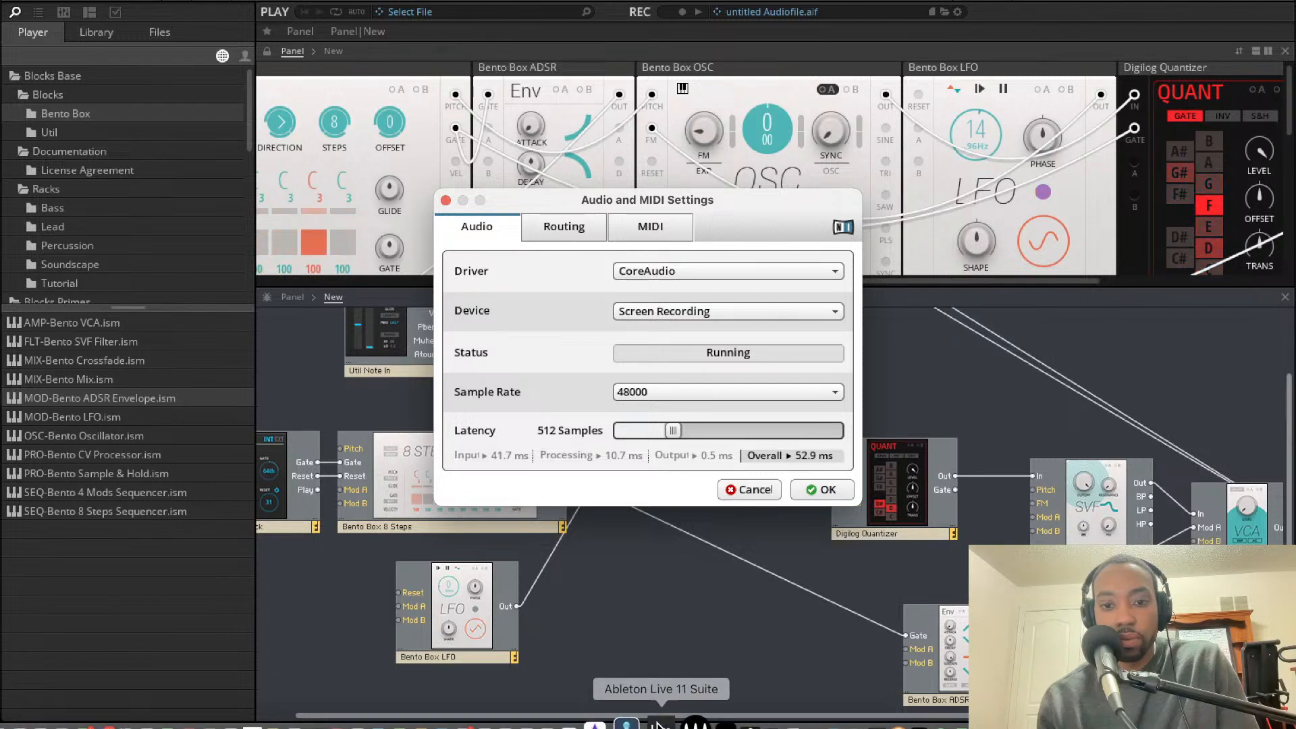
- Switch to Ableton Live 11 Suite, set its audio output device to Screen Record w/comp in the preferences, and close them
left_click(659, 721)
right_click(660, 721)
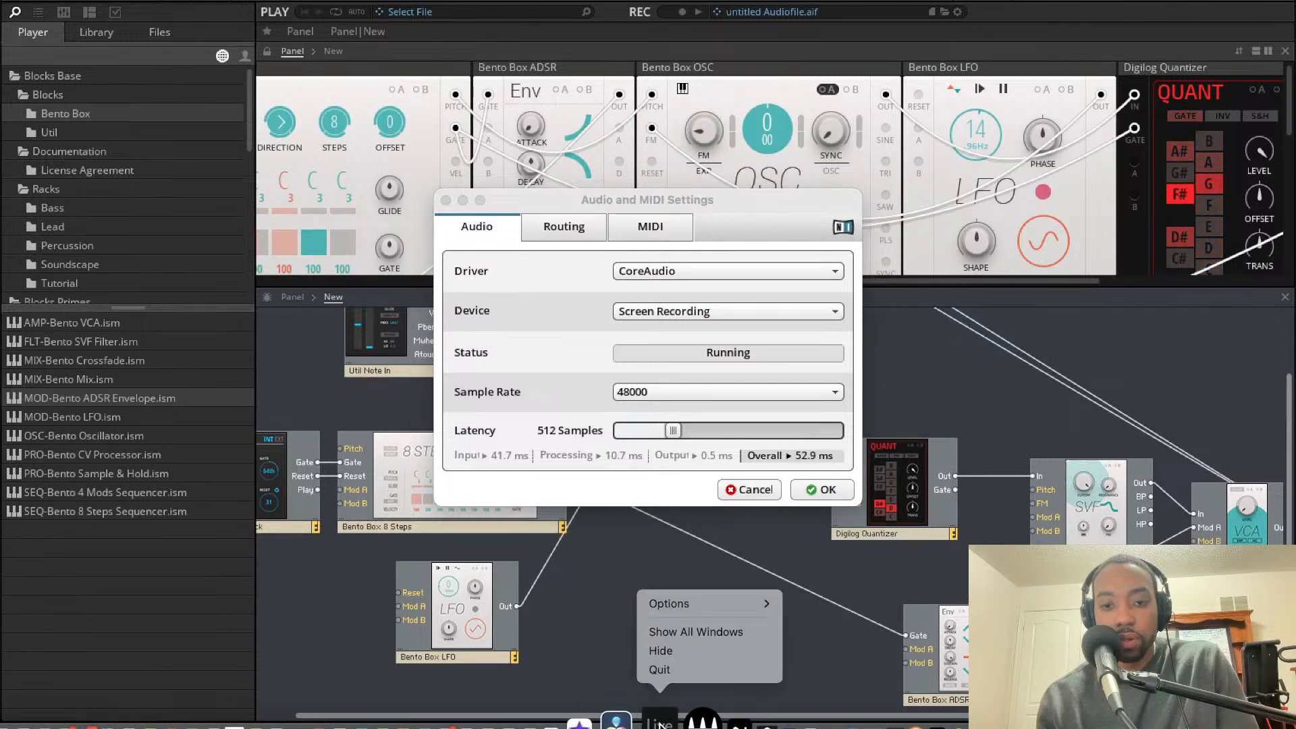
left_click(710, 628)
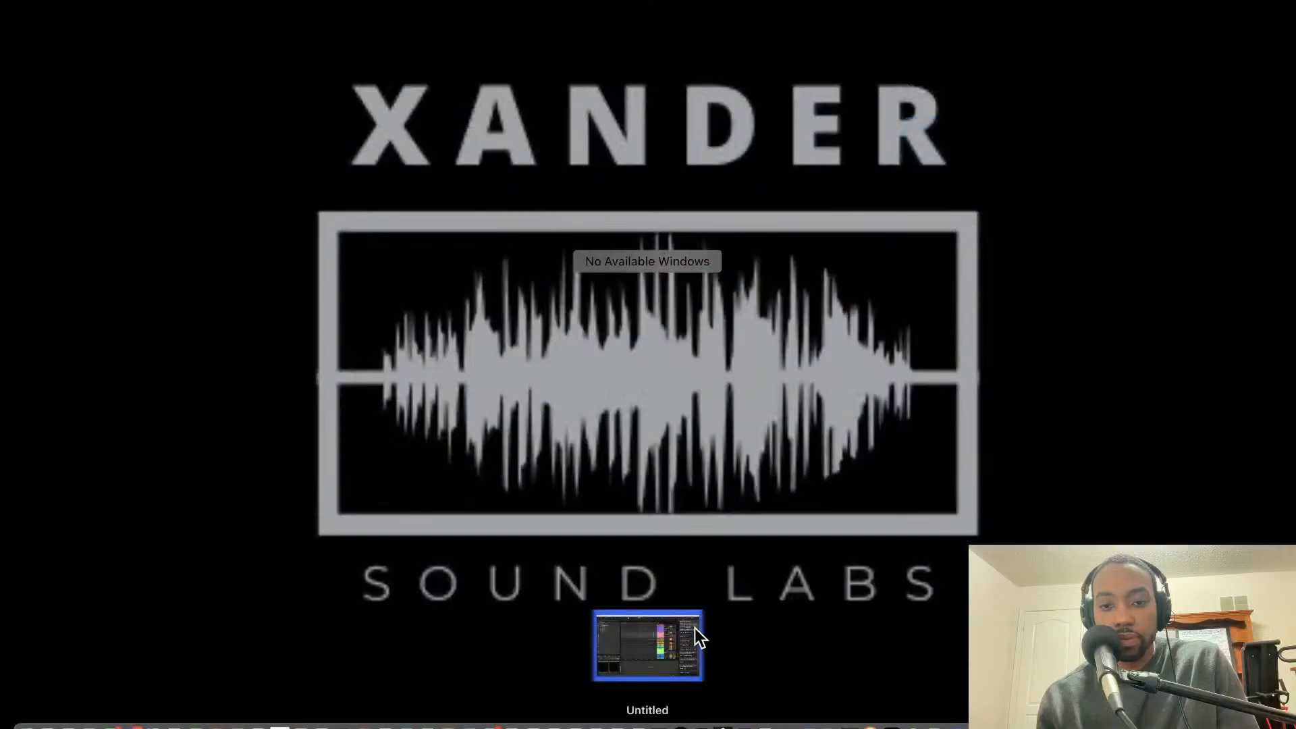
left_click(676, 639)
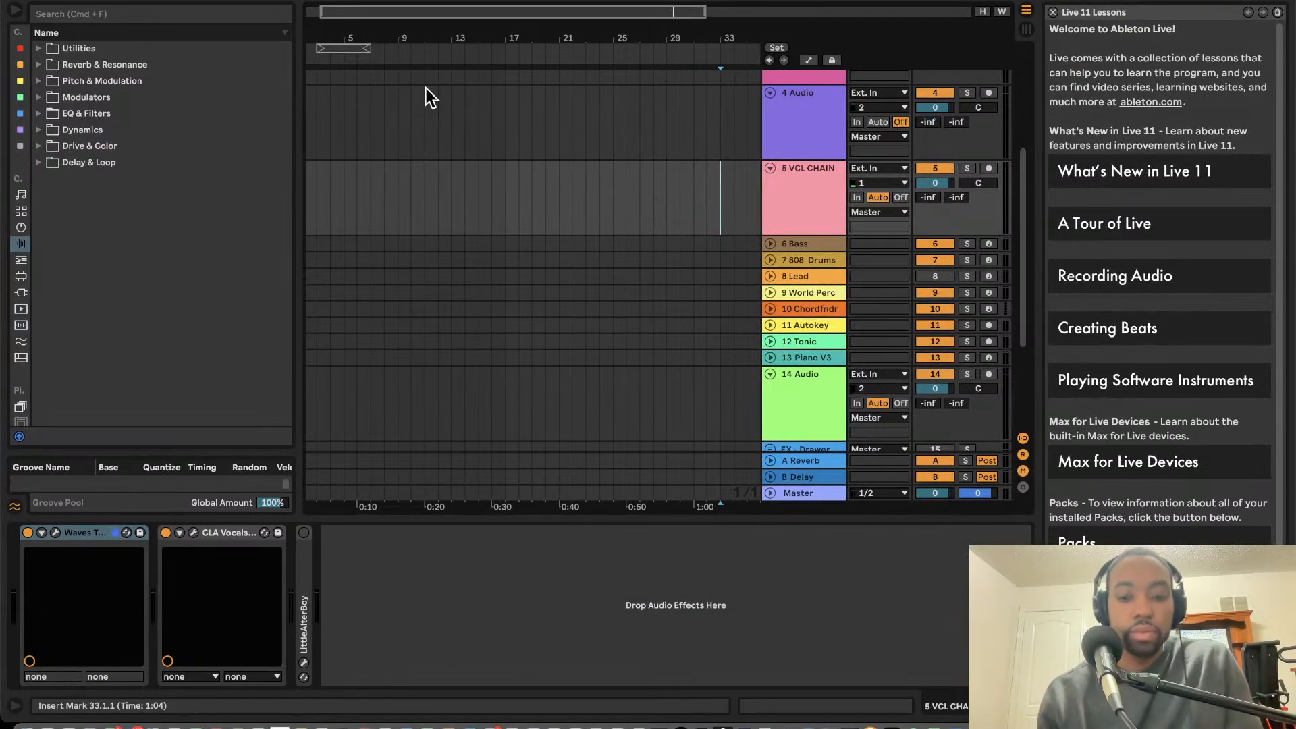
key("super+comma")
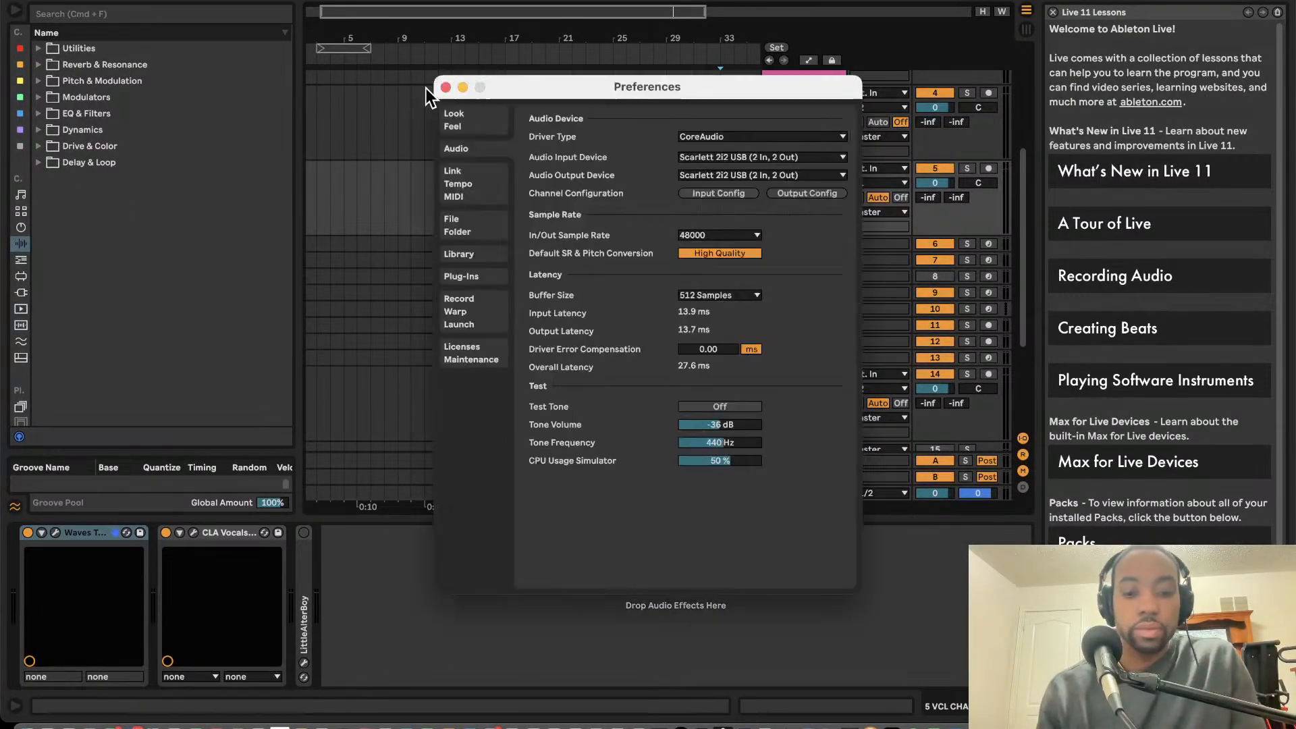
left_click(754, 172)
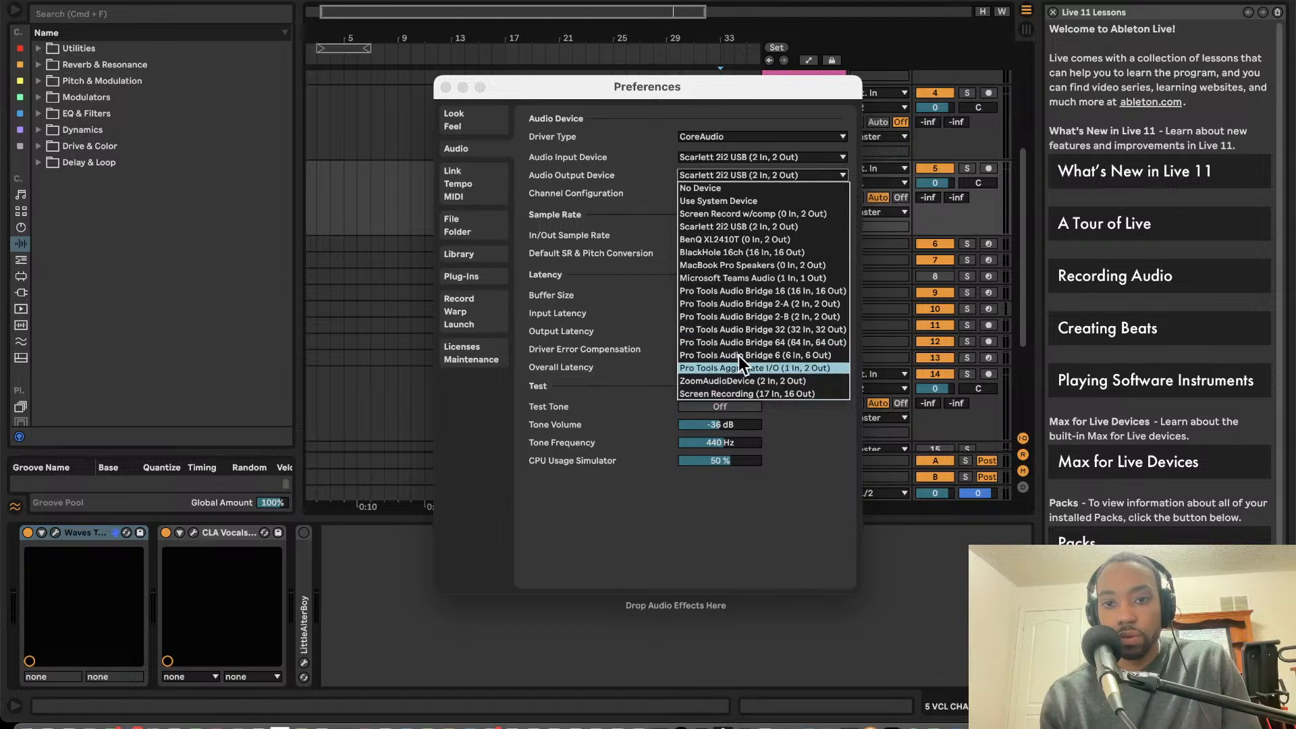
left_click(773, 218)
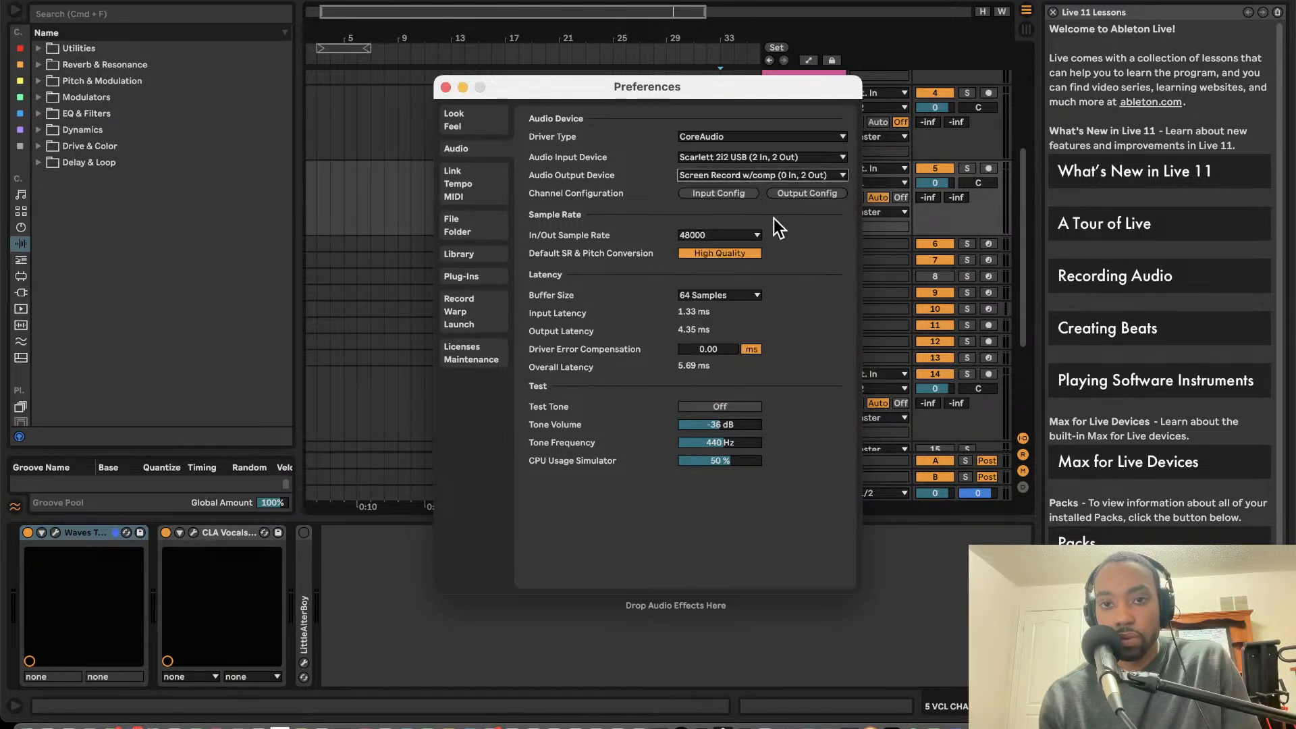
left_click(446, 88)
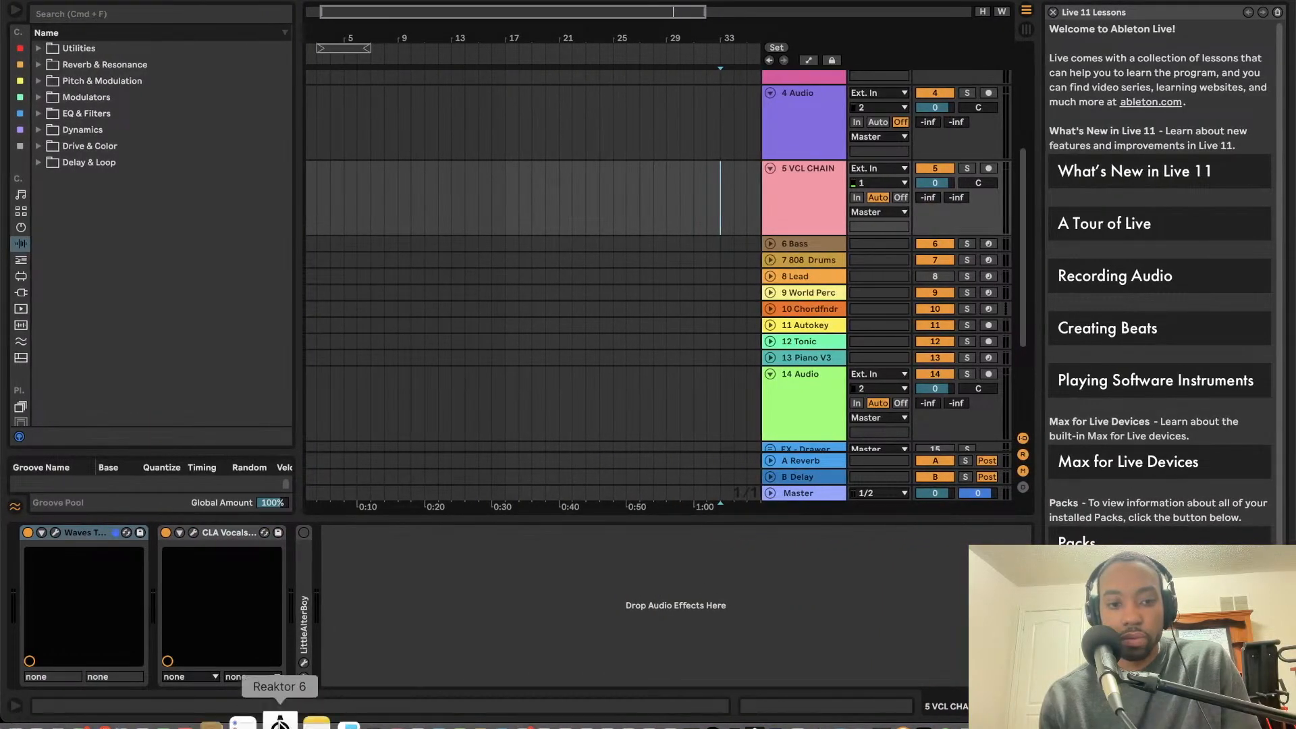
- Return to Reaktor 6, change the audio device to Scarlett 2i2 USB, and close the Audio and MIDI Settings
left_click(250, 725)
left_click(702, 312)
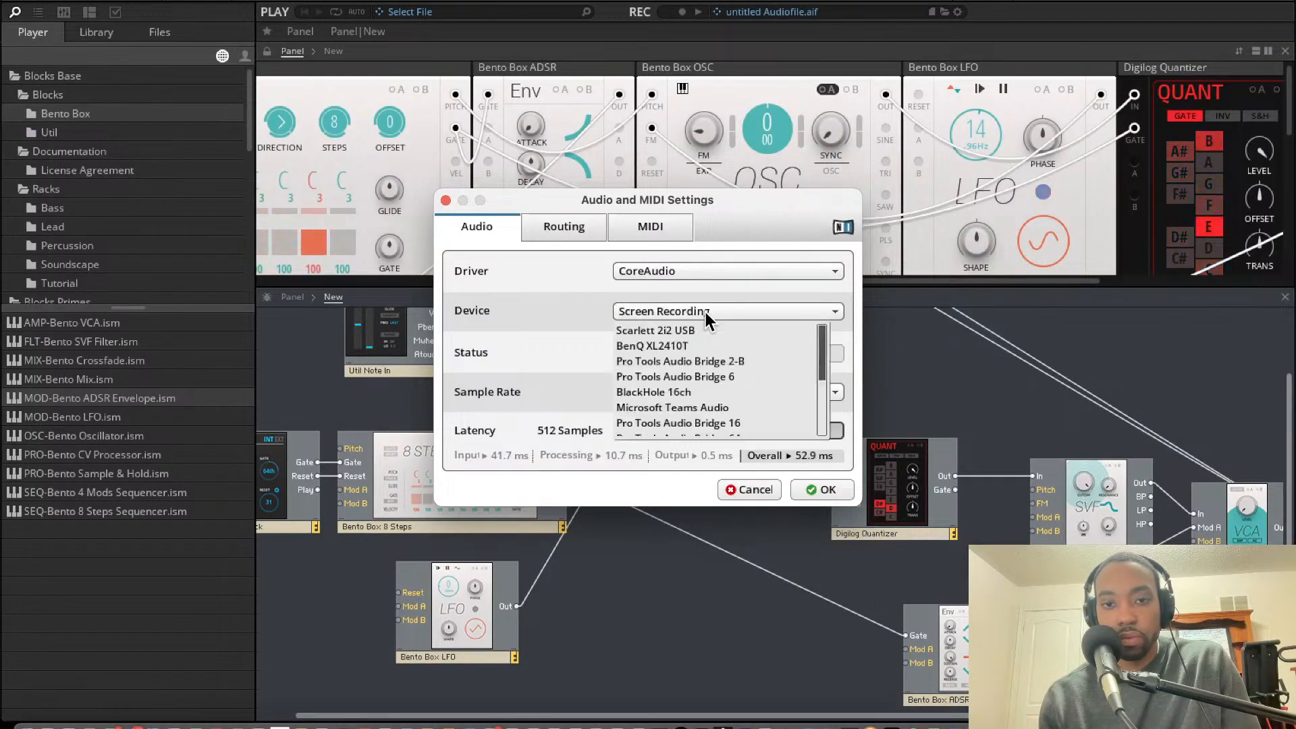
scroll(687, 398, "down", 5)
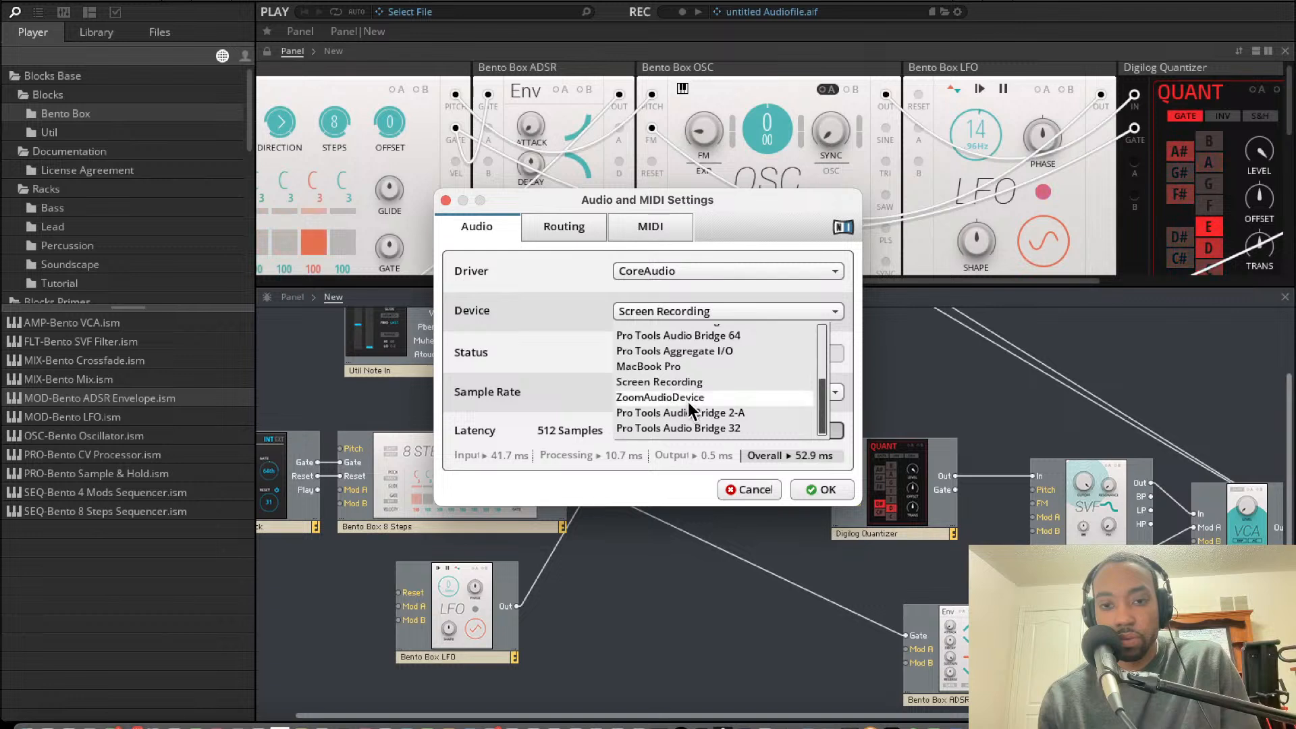
left_click(697, 383)
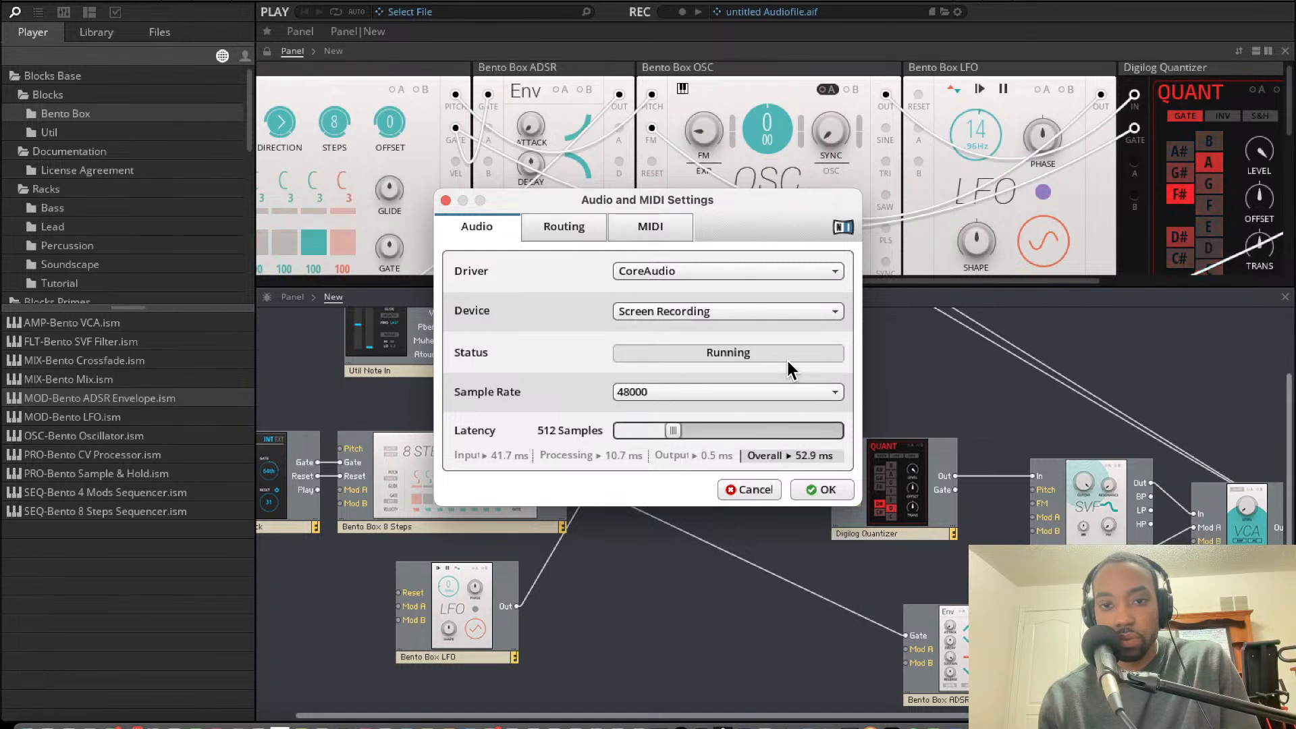
left_click(742, 312)
left_click(728, 327)
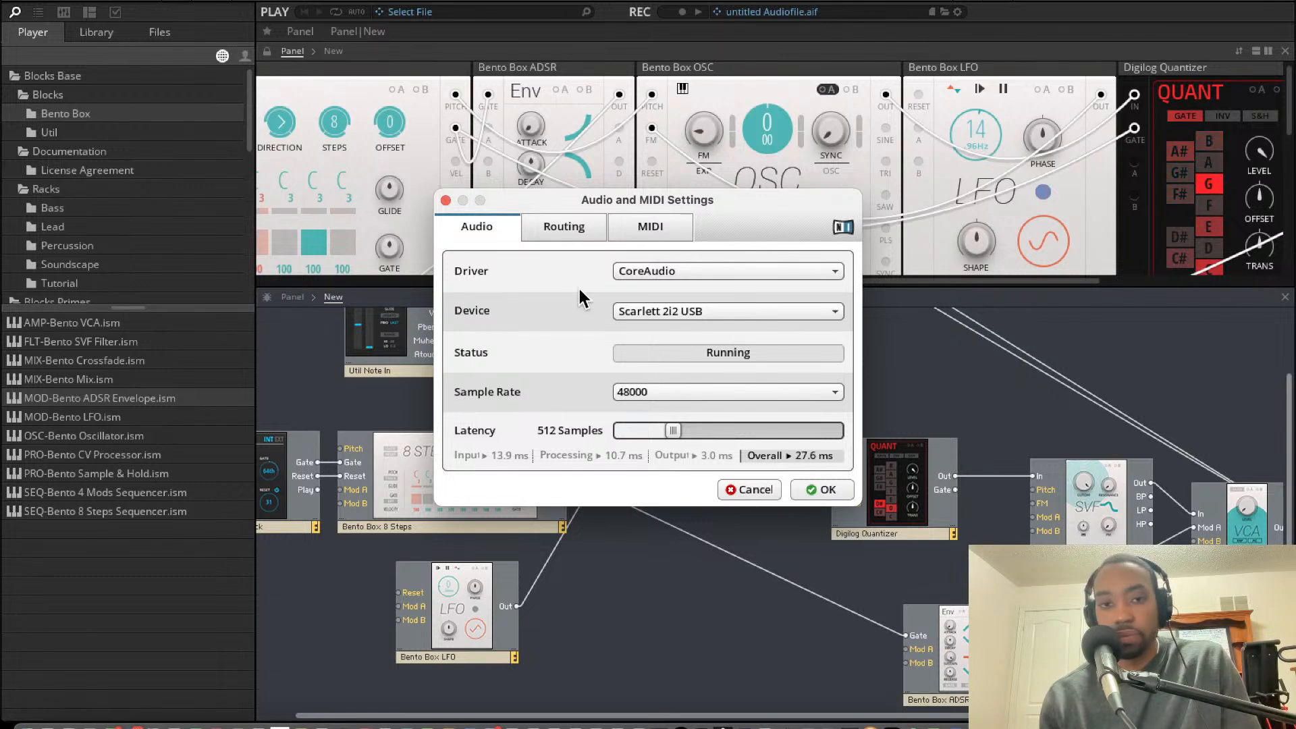
left_click(445, 200)
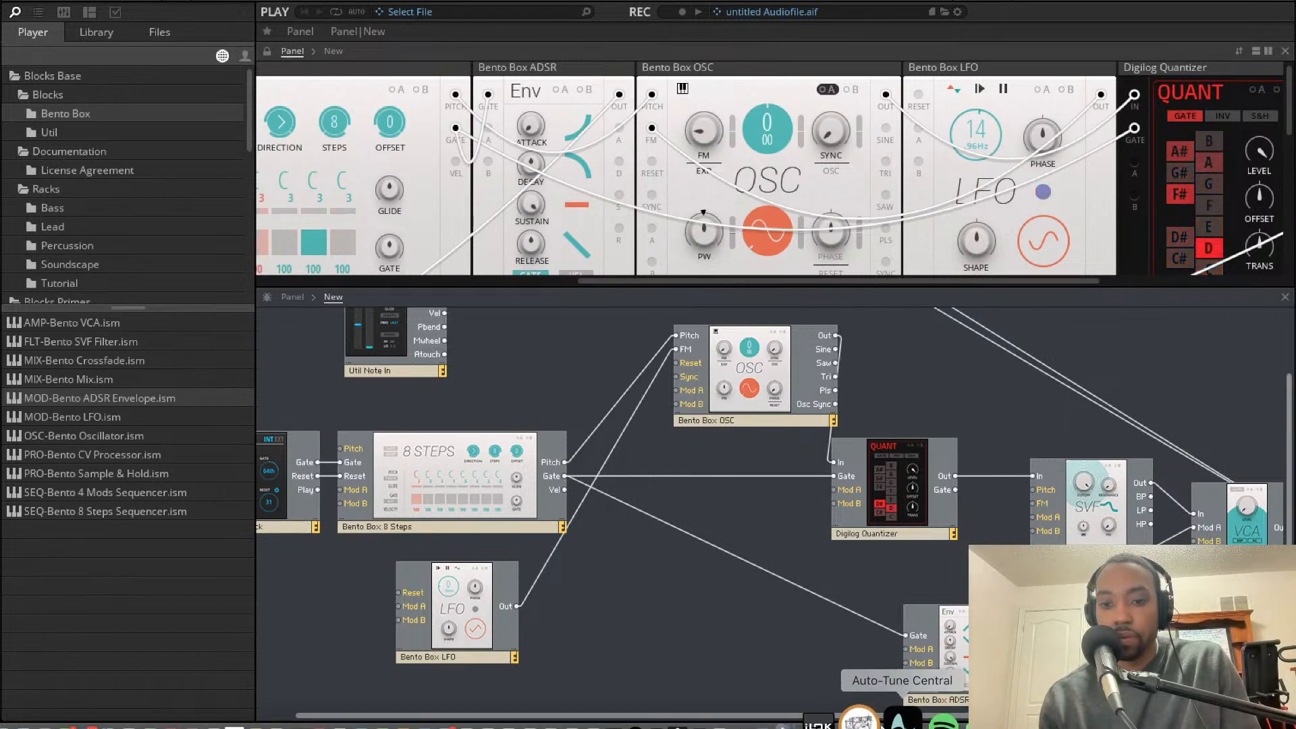
- Switch to Audio MIDI Setup and move its window off this screen
left_click(998, 724)
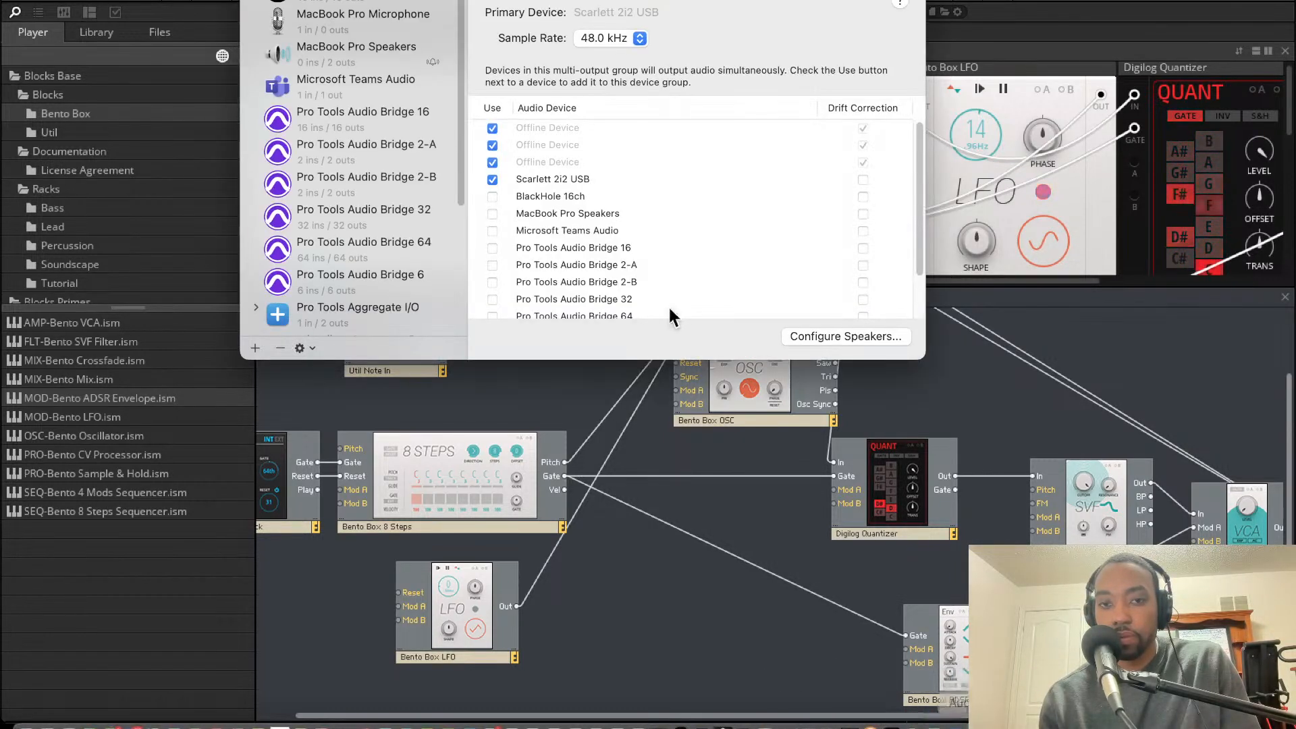
left_click_drag(611, 0, 1295, 3)
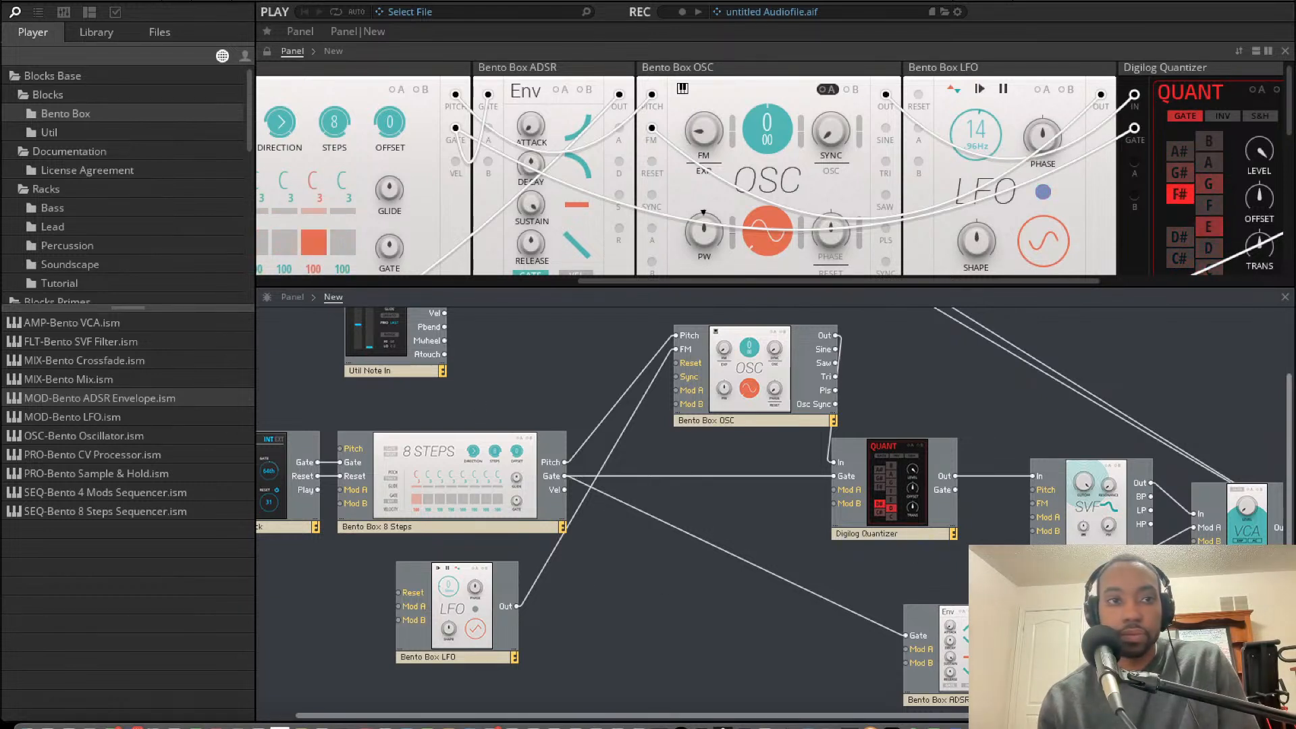
- Look through the device choices in Reaktor's Audio and MIDI Settings and close them, keeping Scarlett 2i2 USB
left_click(147, 5)
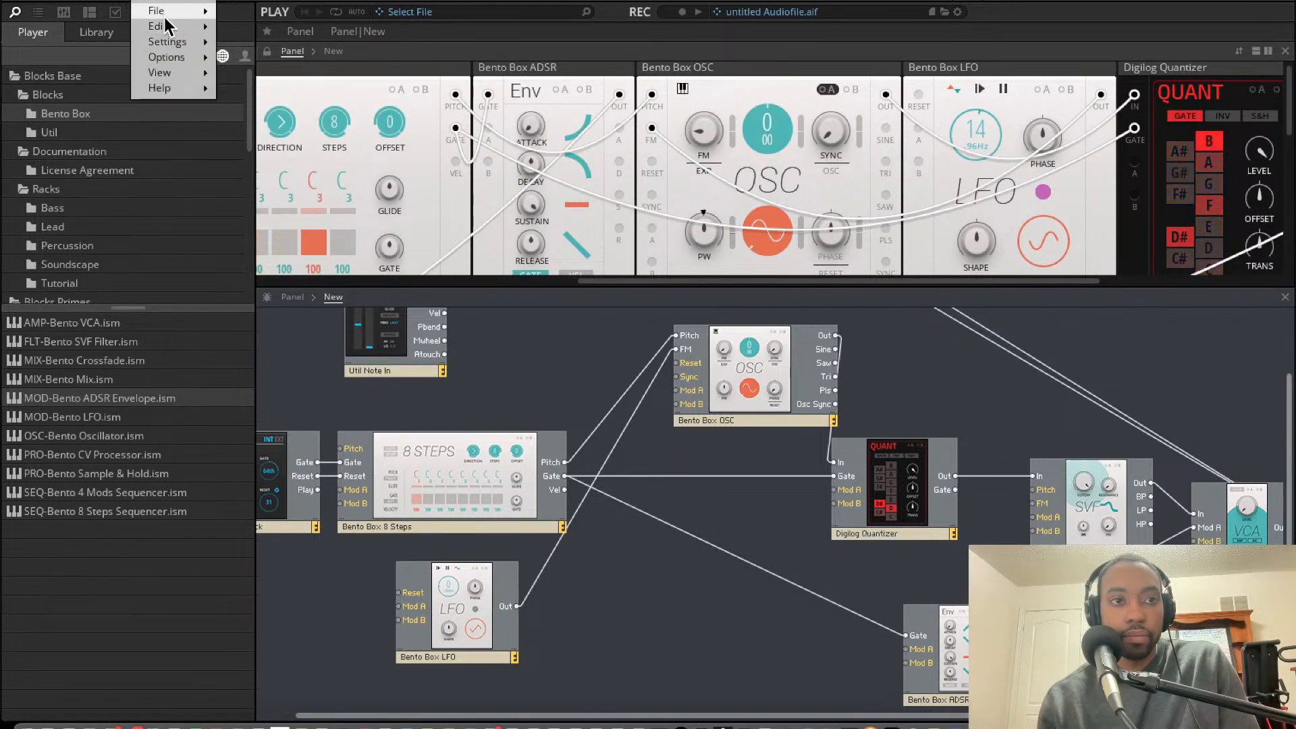
mouse_move(199, 10)
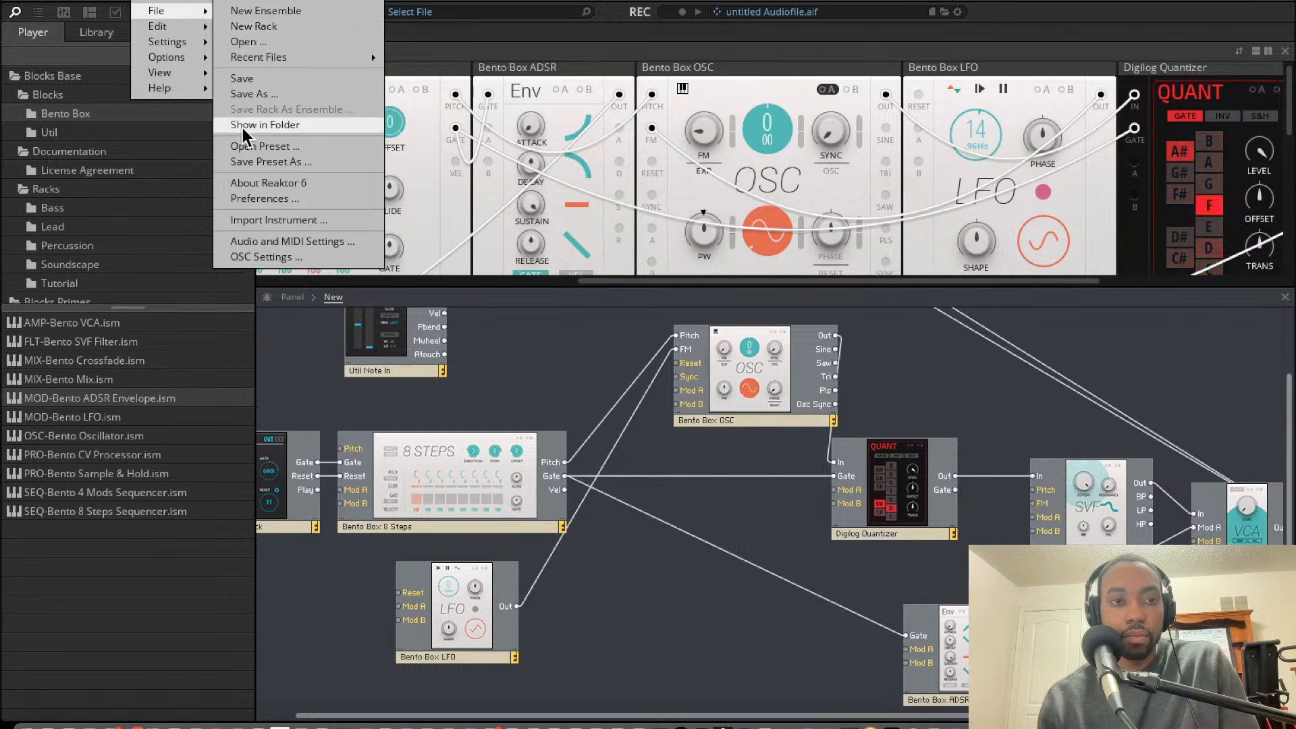
left_click(279, 241)
left_click(730, 310)
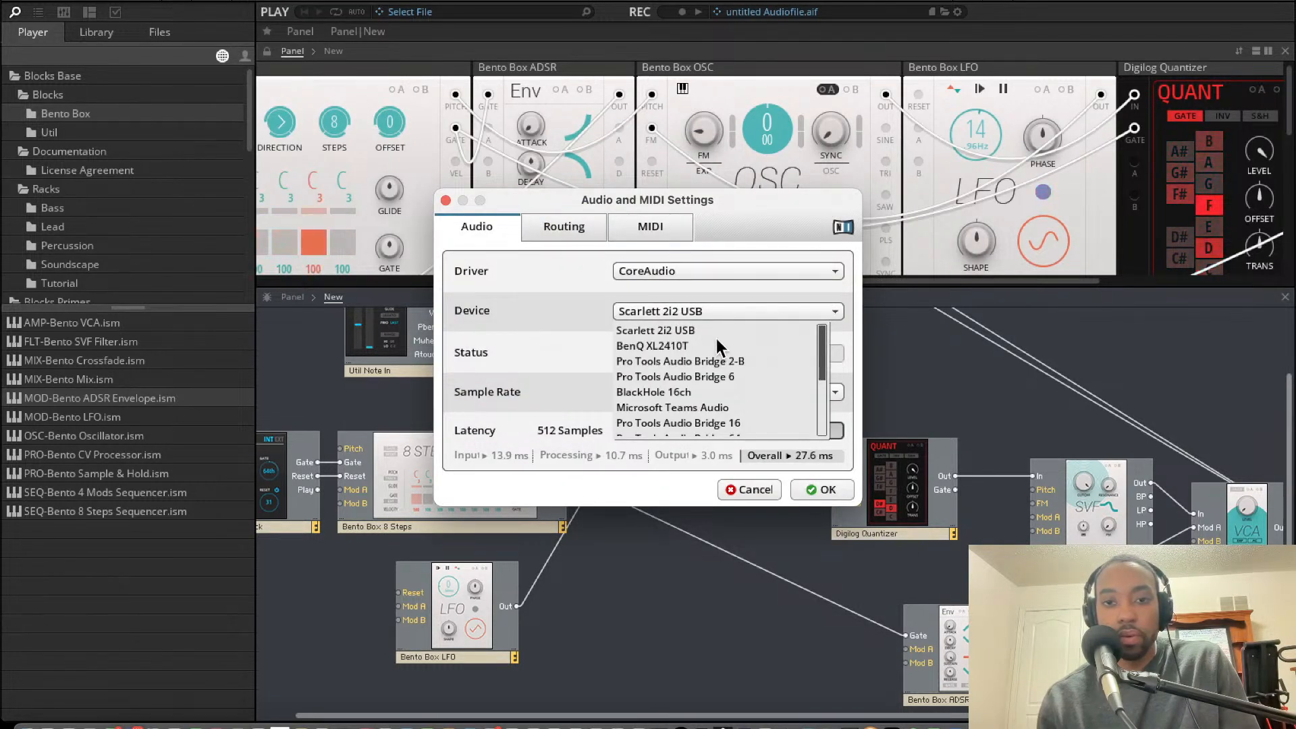
scroll(710, 347, "down", 3)
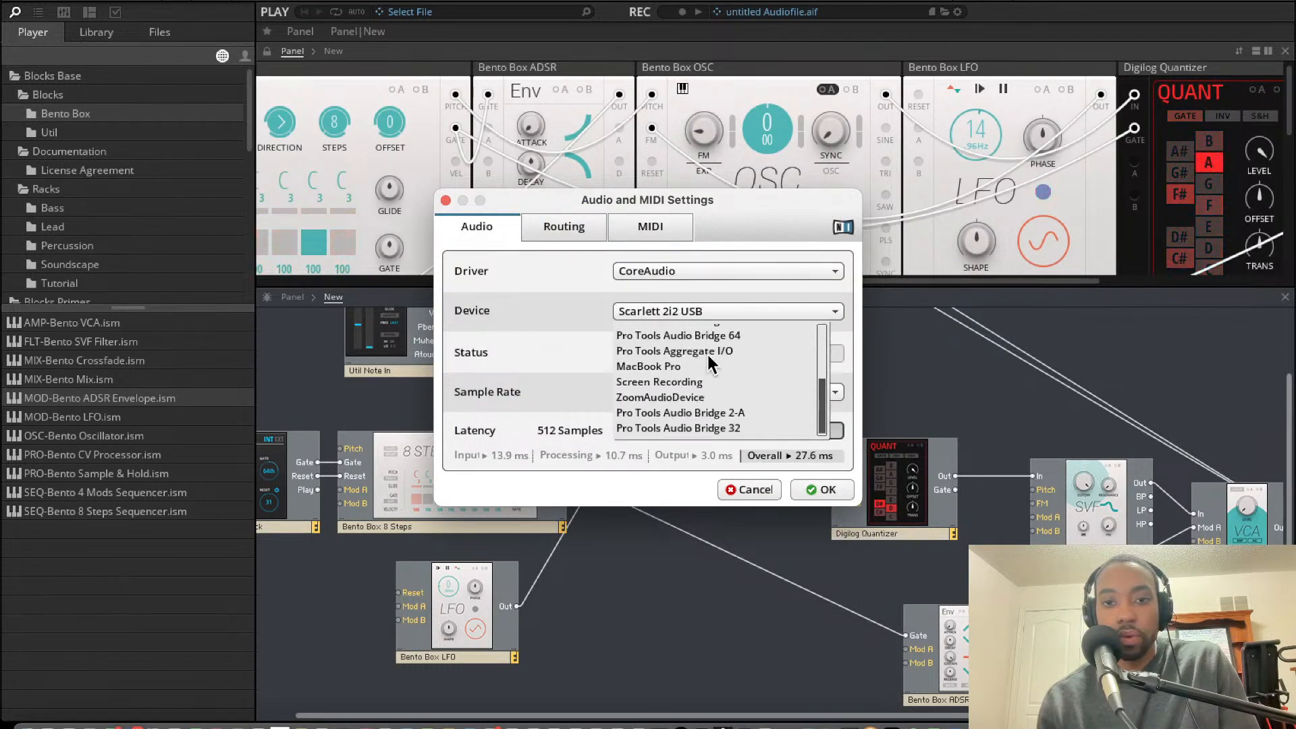
left_click(770, 461)
left_click(120, 0)
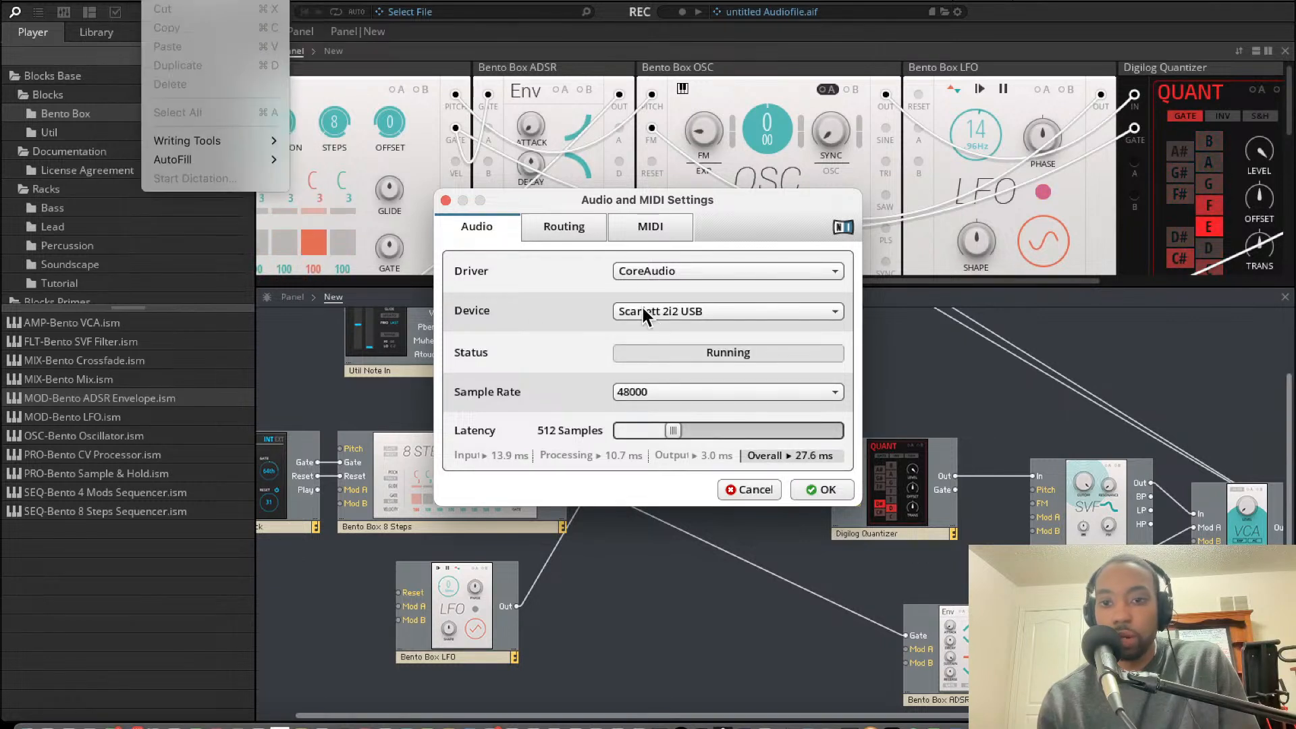
left_click(743, 491)
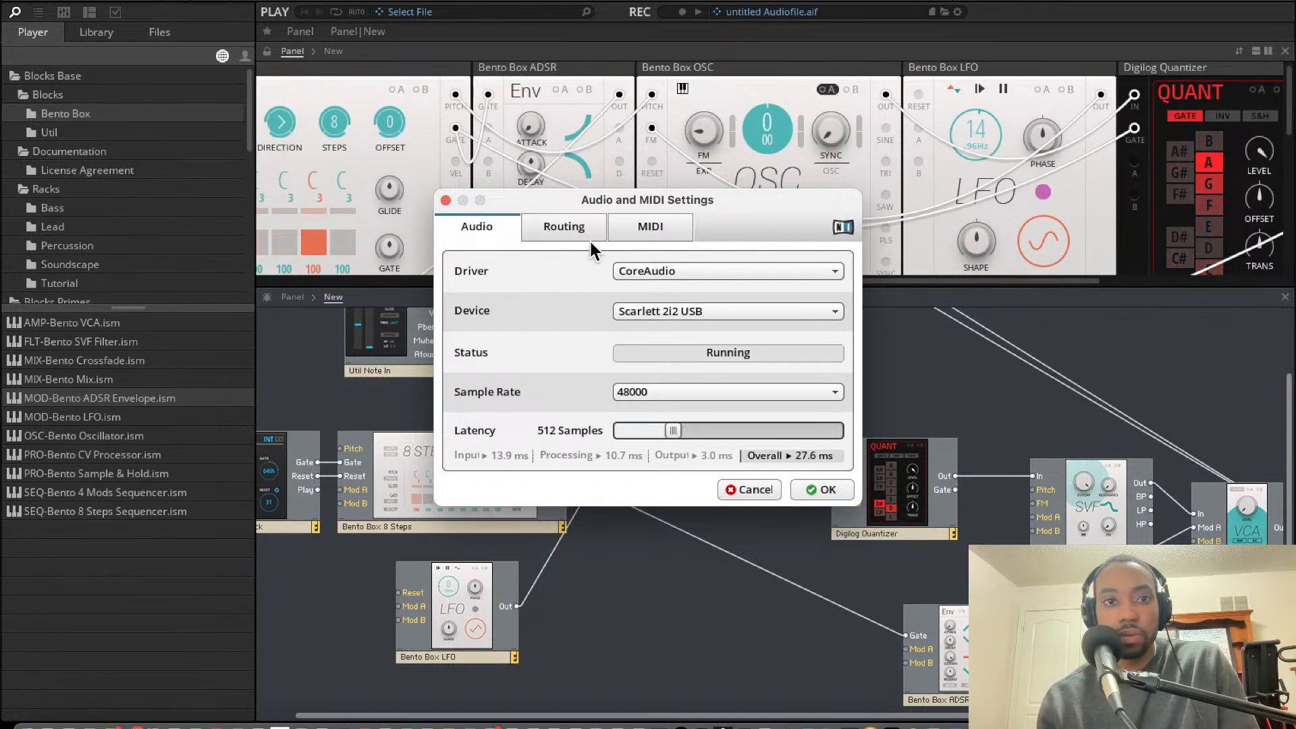
left_click(445, 200)
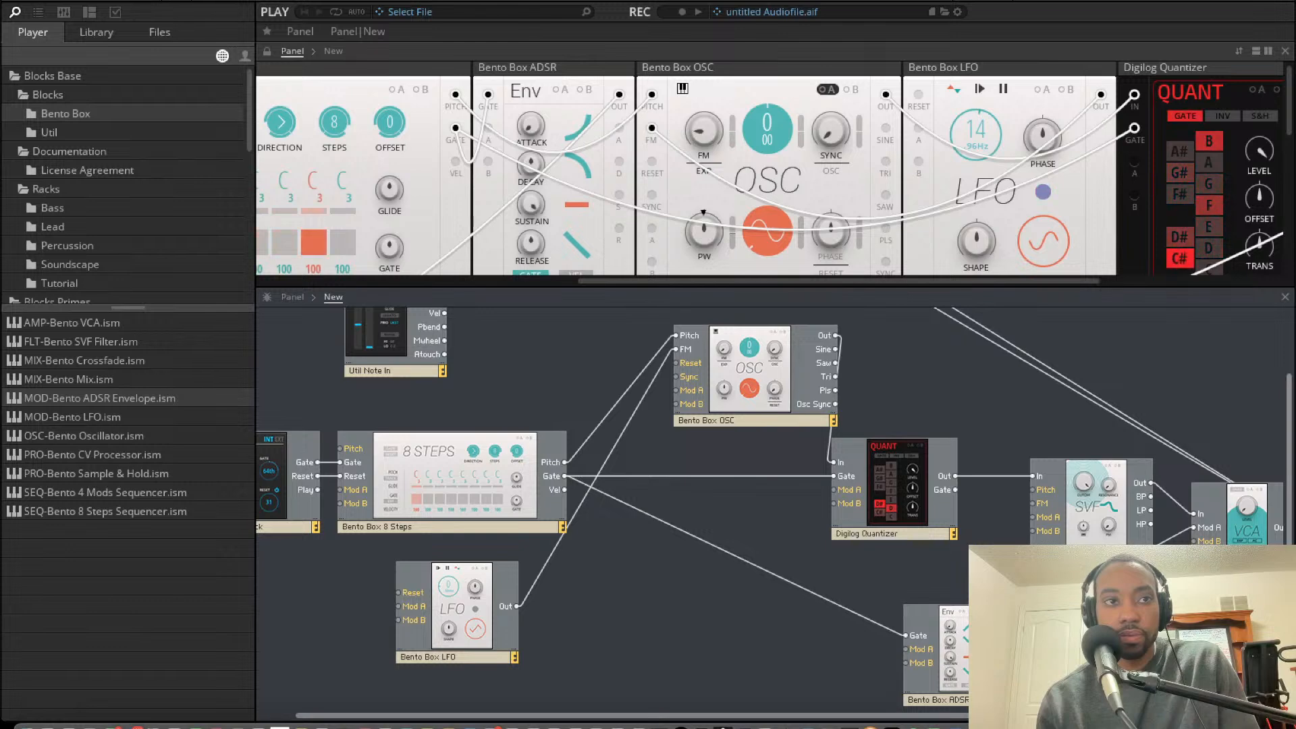
- Save the ensemble under the name Gen2LS in the Racks folder
left_click(120, 0)
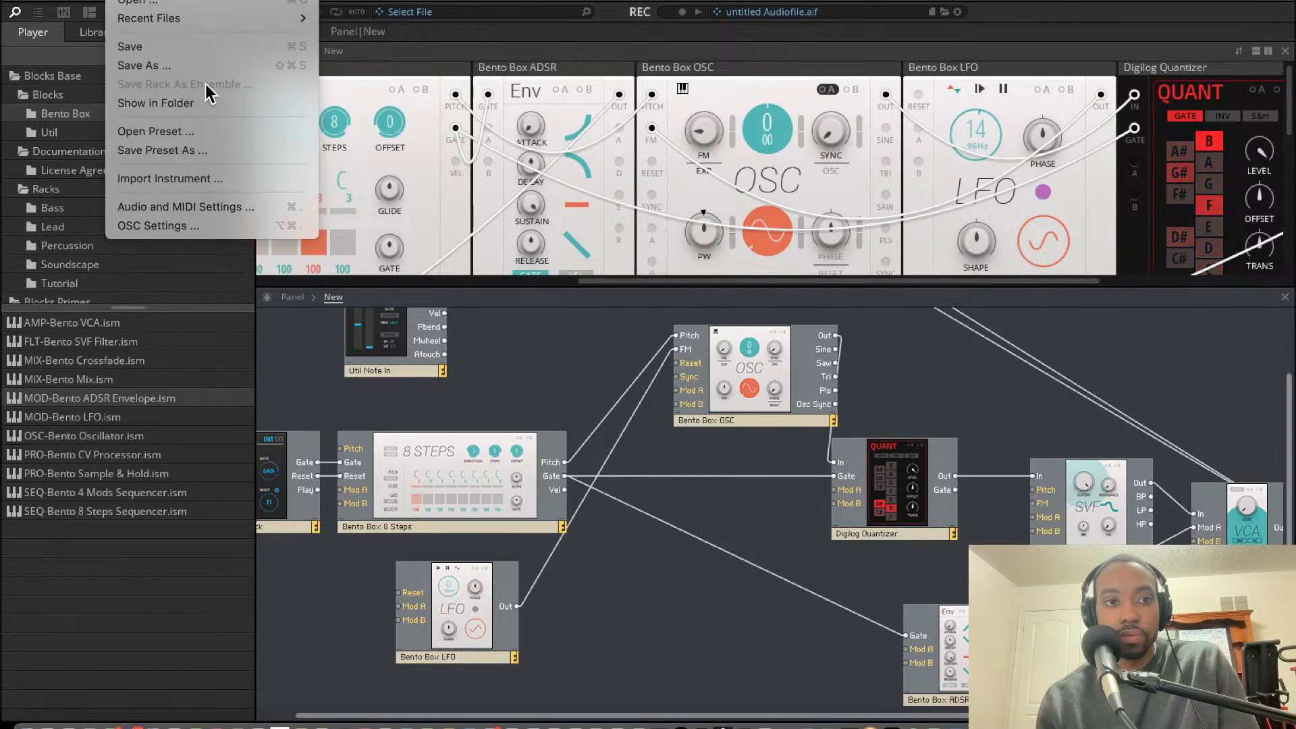
left_click(203, 66)
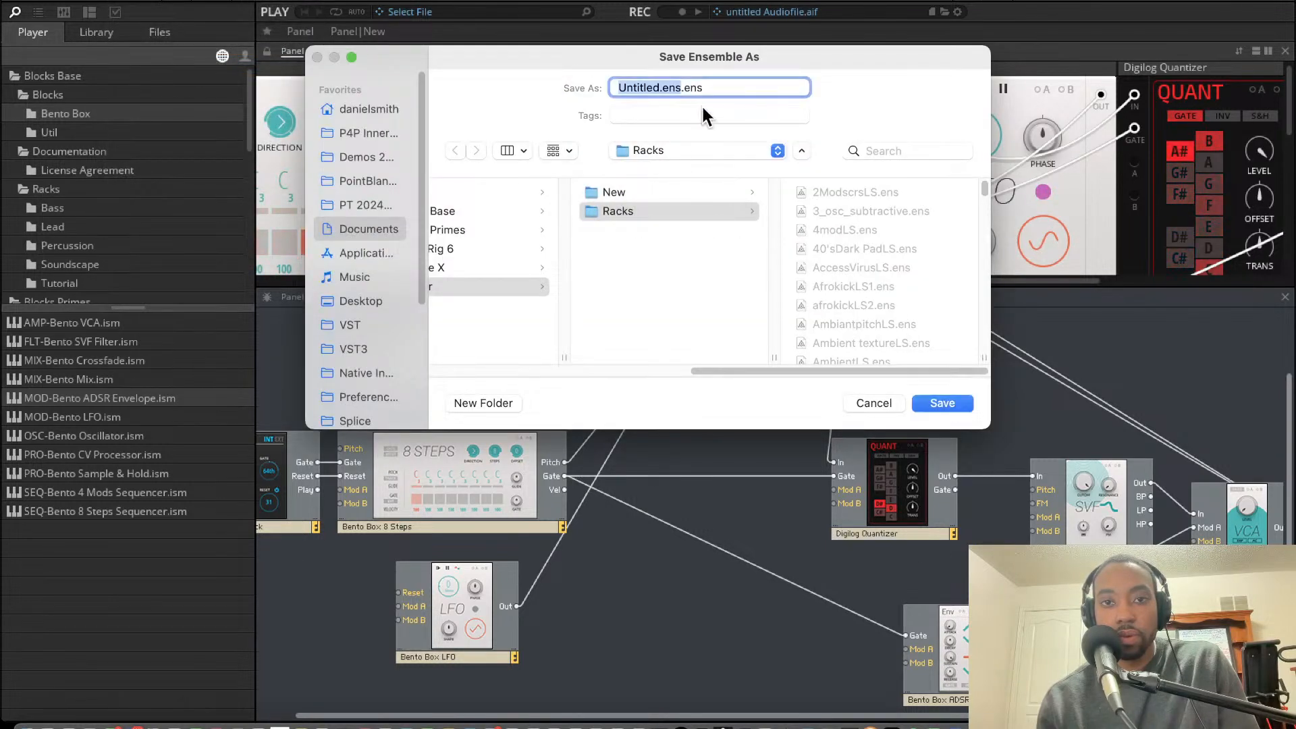
key("BackSpace")
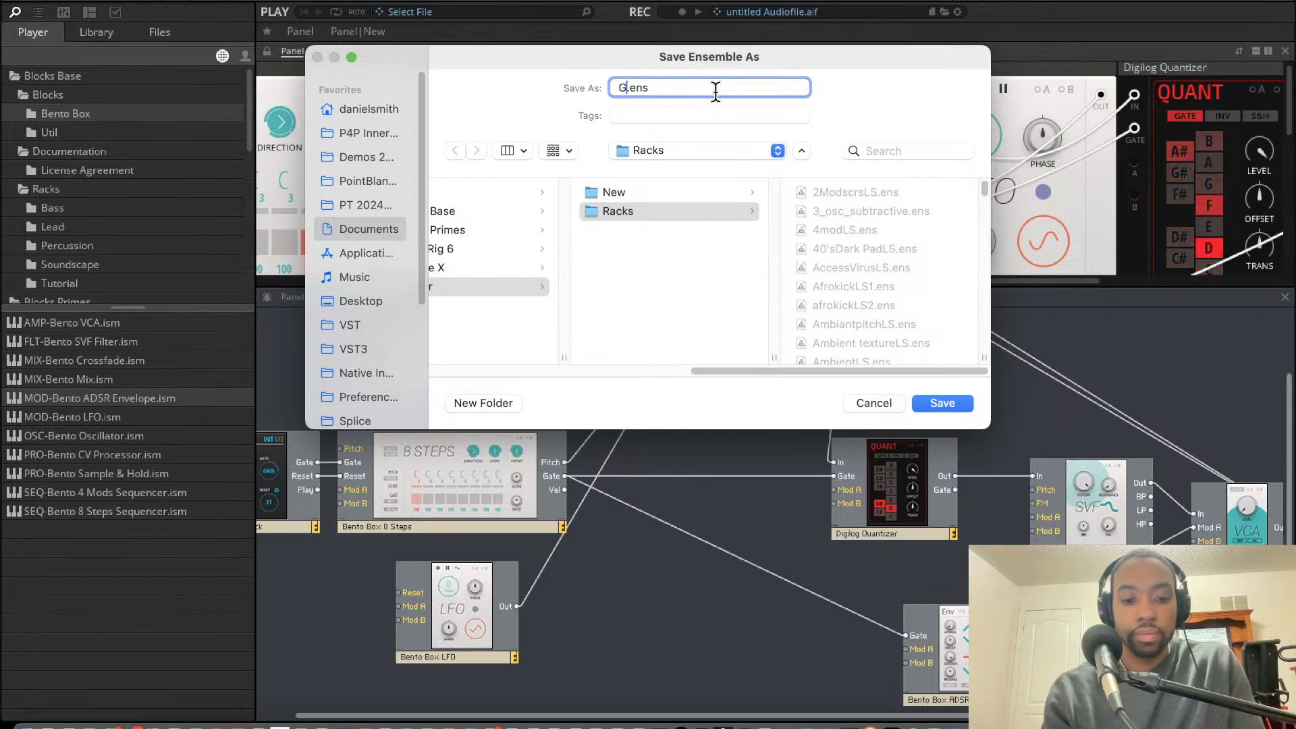
type("Gen2LS")
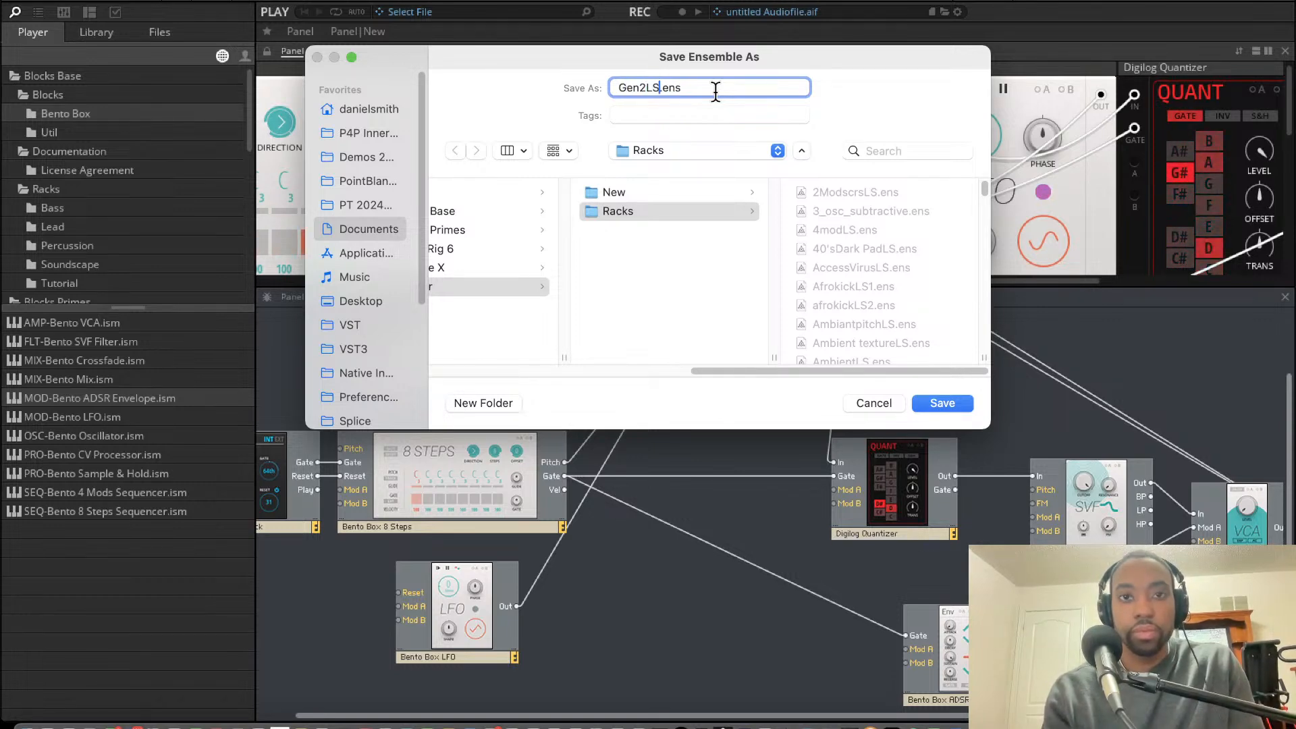
left_click(935, 403)
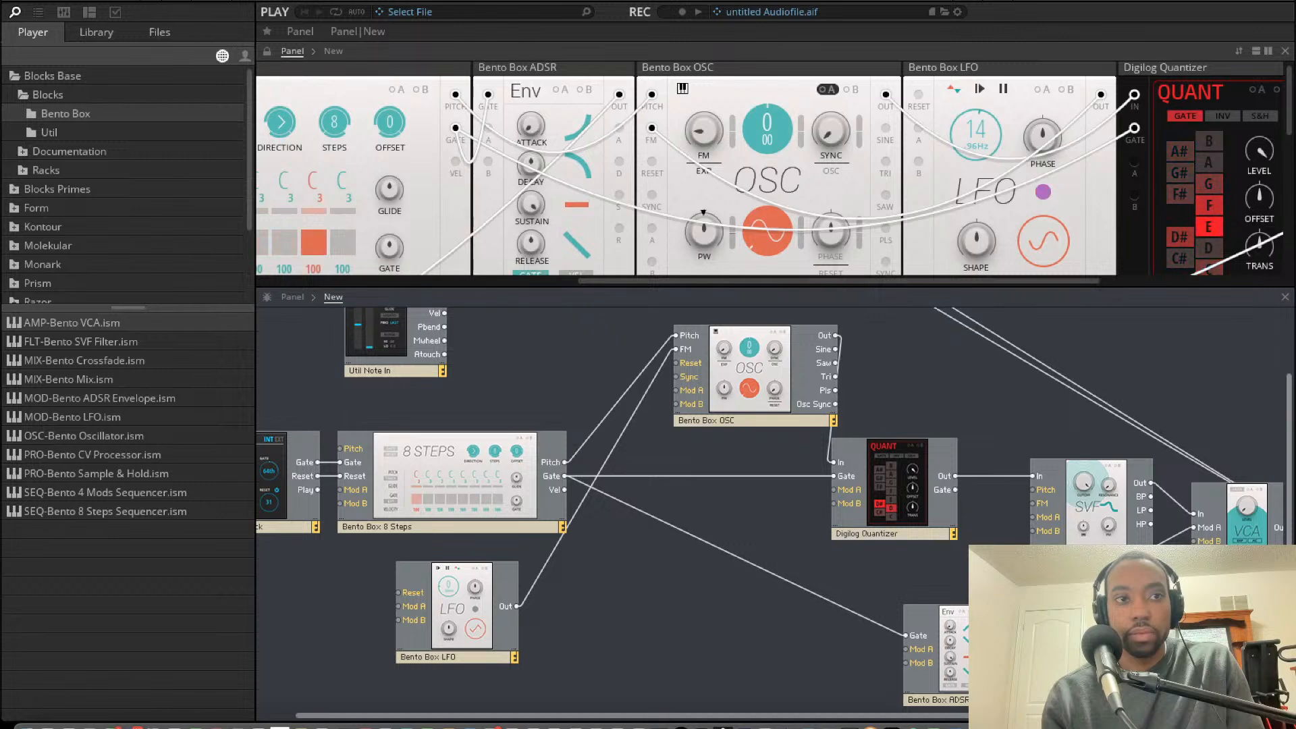
- Minimize the Ableton Live window, relaunch Reaktor 6 and choose Build on its start screen
key("super+Tab")
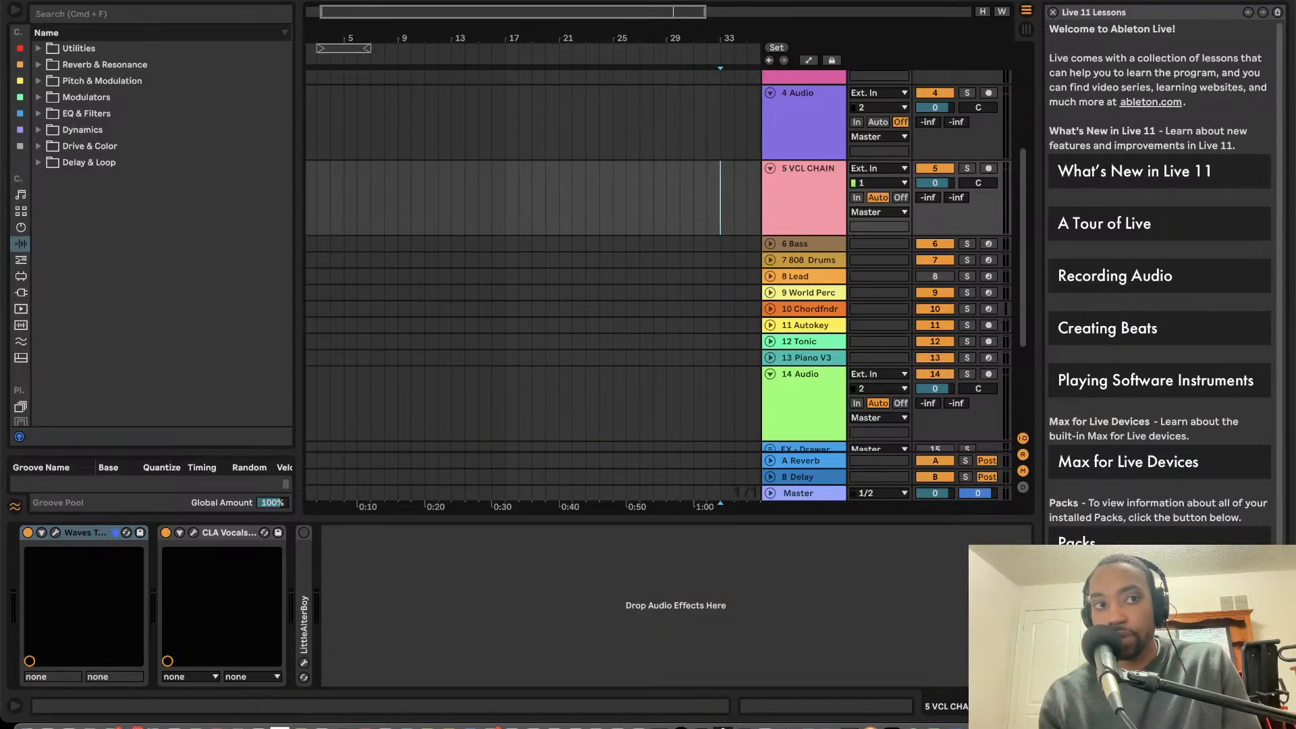
key("super+m")
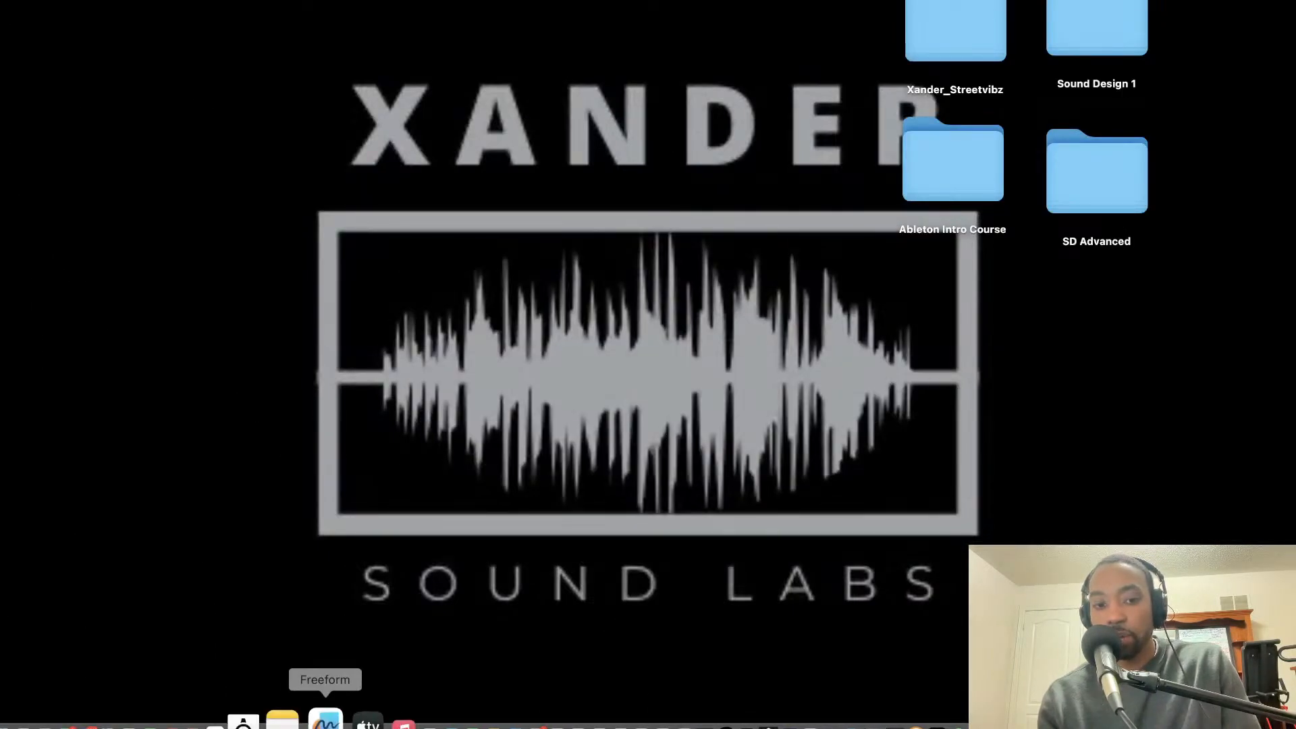
left_click(272, 714)
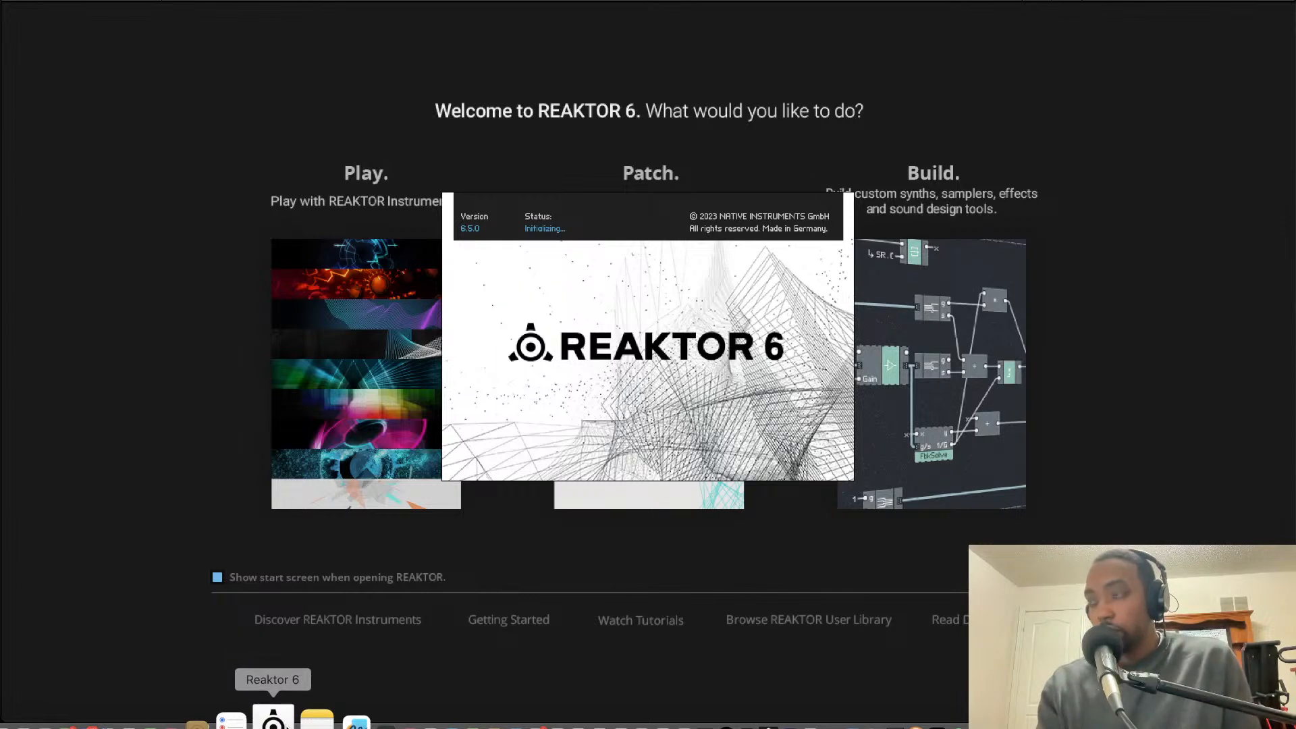
left_click(954, 309)
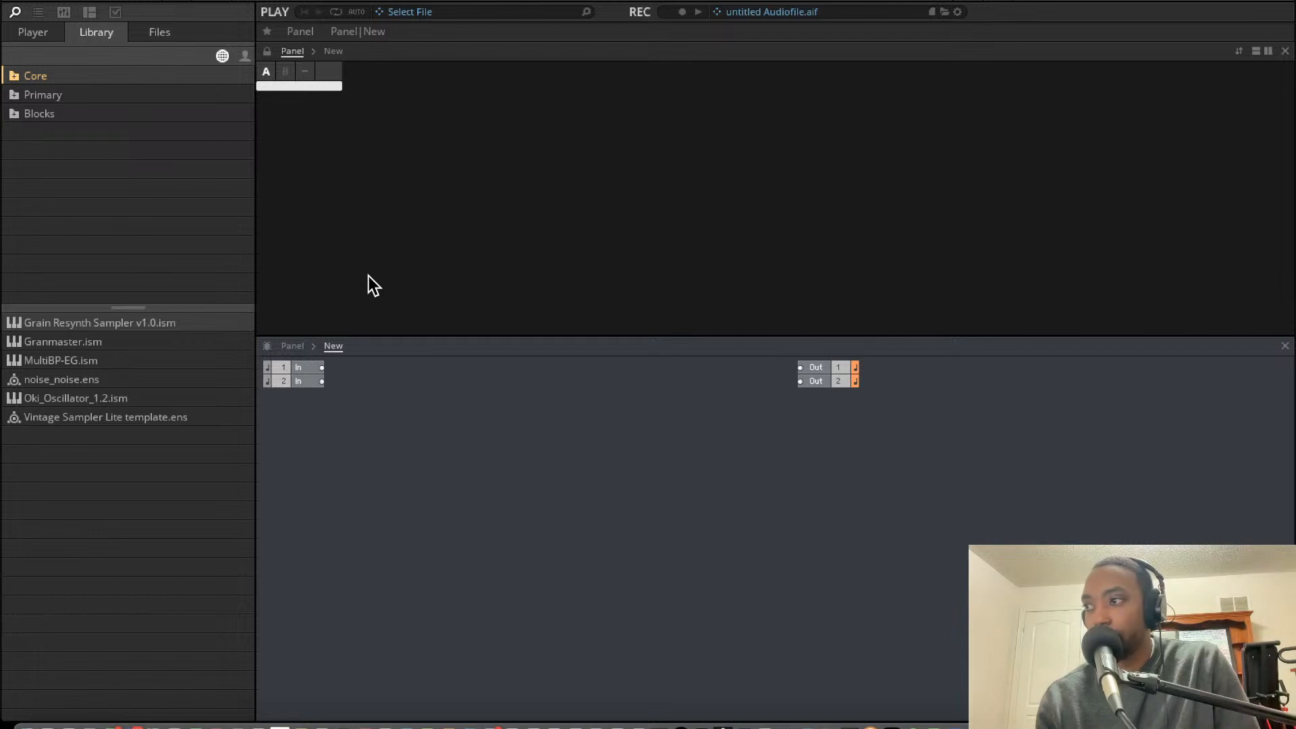
- Reopen the Gen2LS ensemble from the recent files
left_click(125, 1)
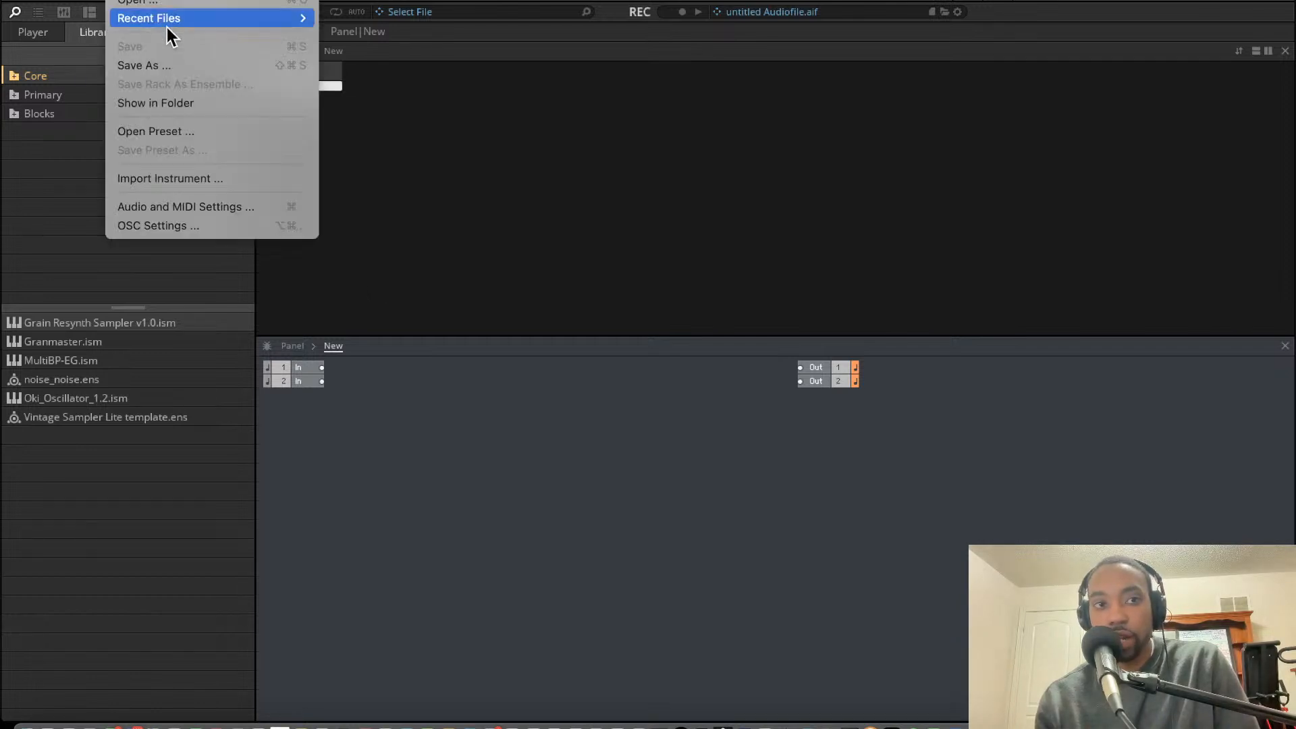
mouse_move(222, 23)
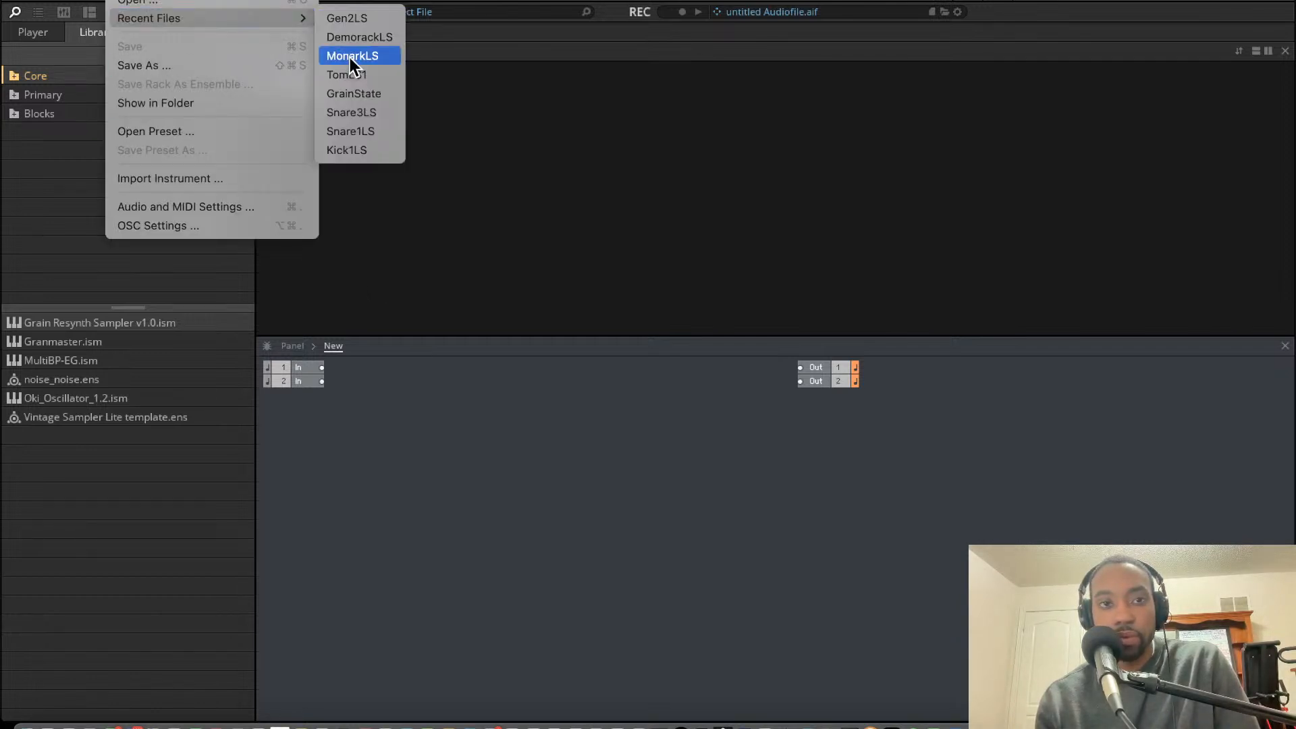
left_click(355, 24)
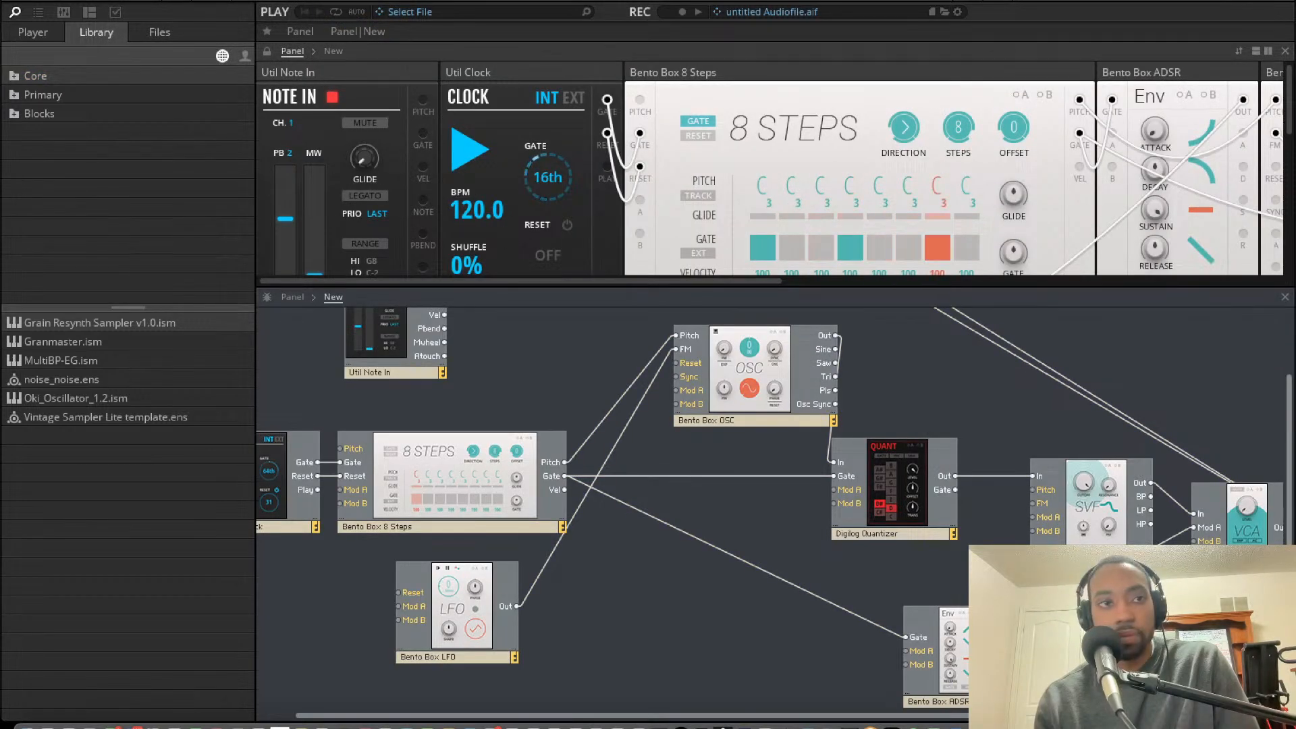
- Open Reaktor's Audio and MIDI Settings and reselect Scarlett 2i2 USB as the audio device
left_click(145, 0)
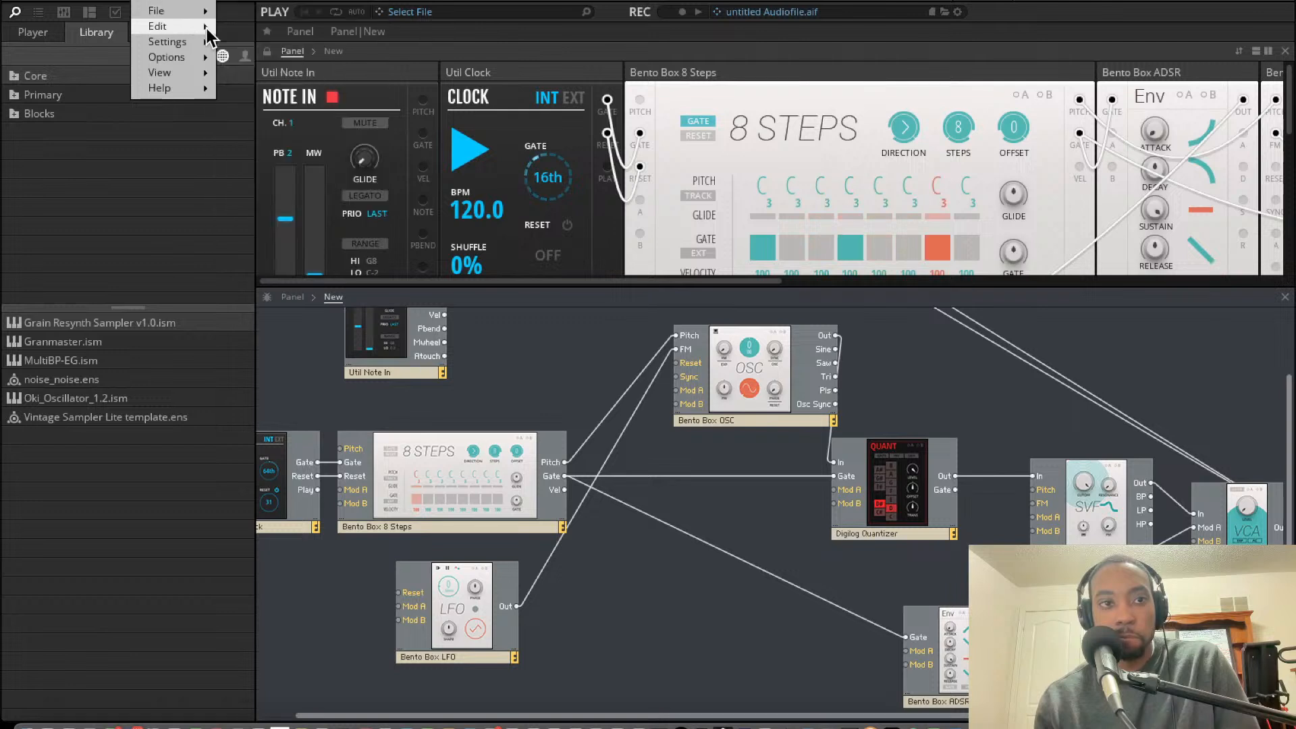
mouse_move(208, 13)
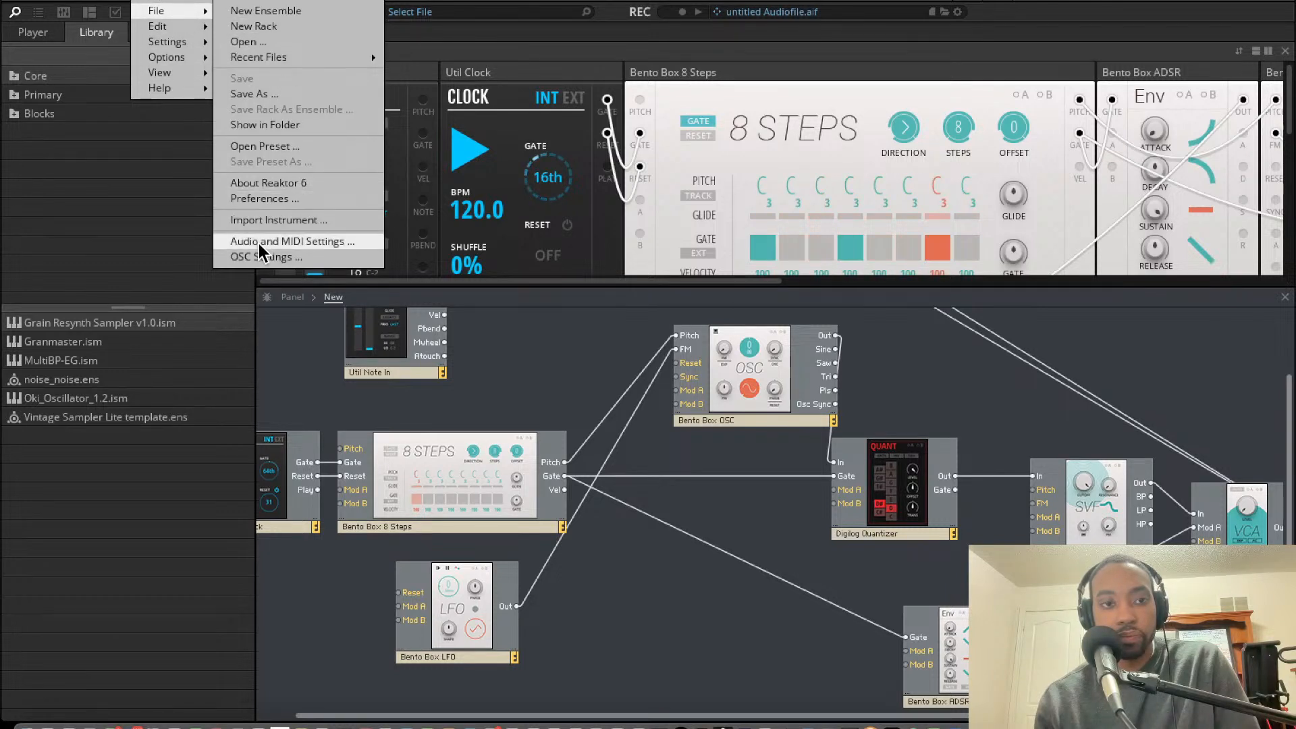
left_click(317, 241)
left_click(671, 309)
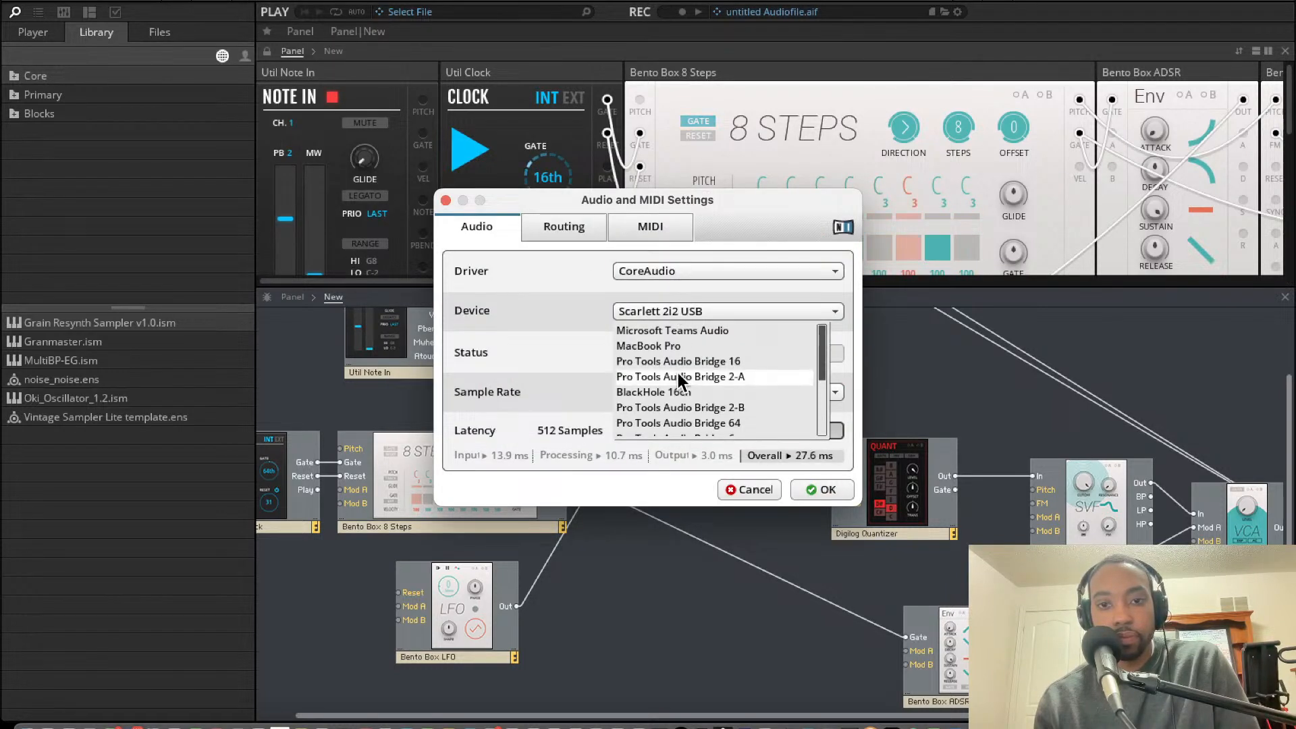
scroll(677, 373, "down", 2)
scroll(677, 372, "down", 5)
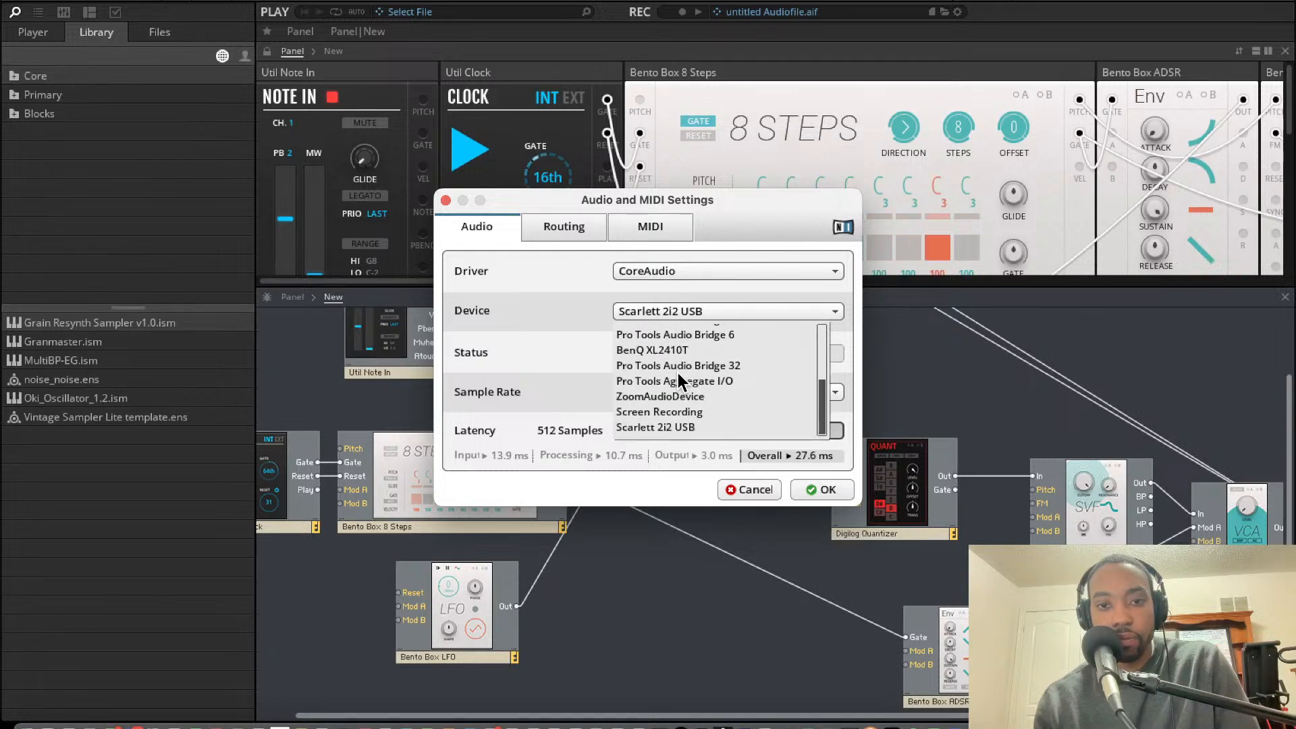
left_click(674, 427)
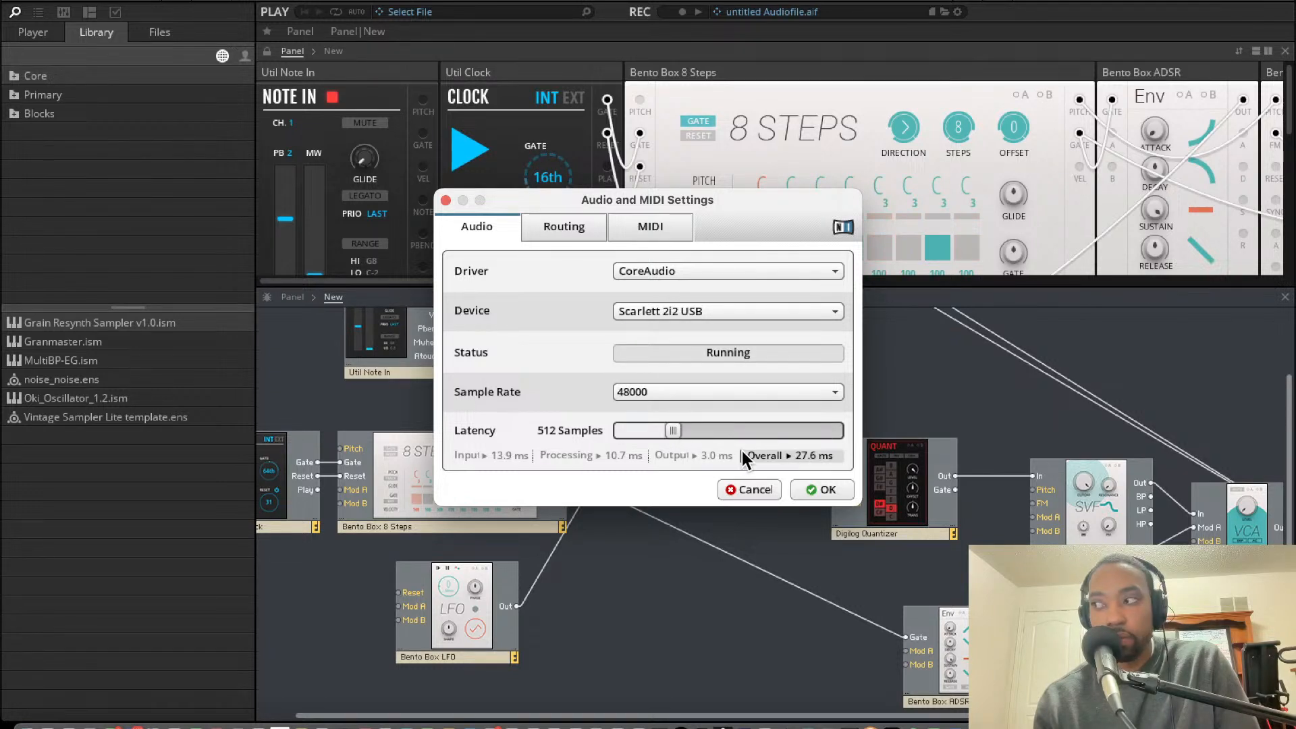
- Change the audio device to BlackHole 16ch
left_click(737, 311)
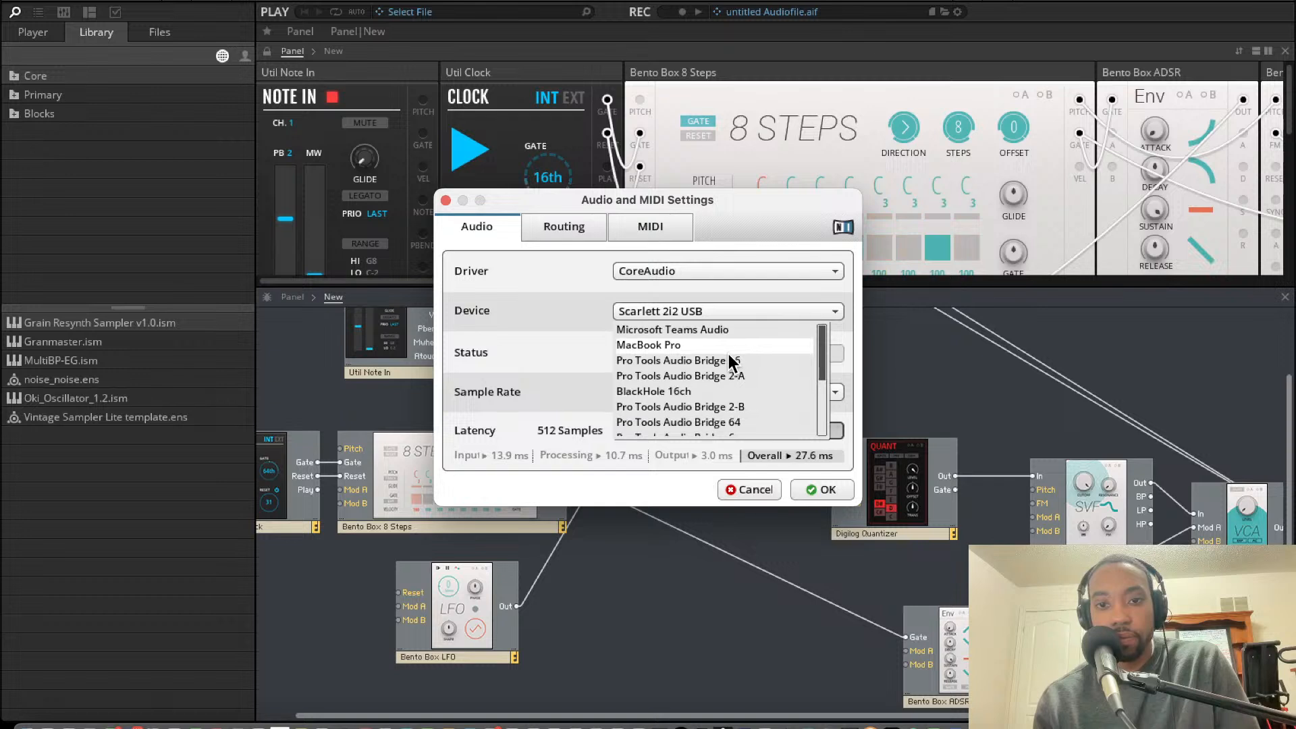
scroll(729, 355, "down", 3)
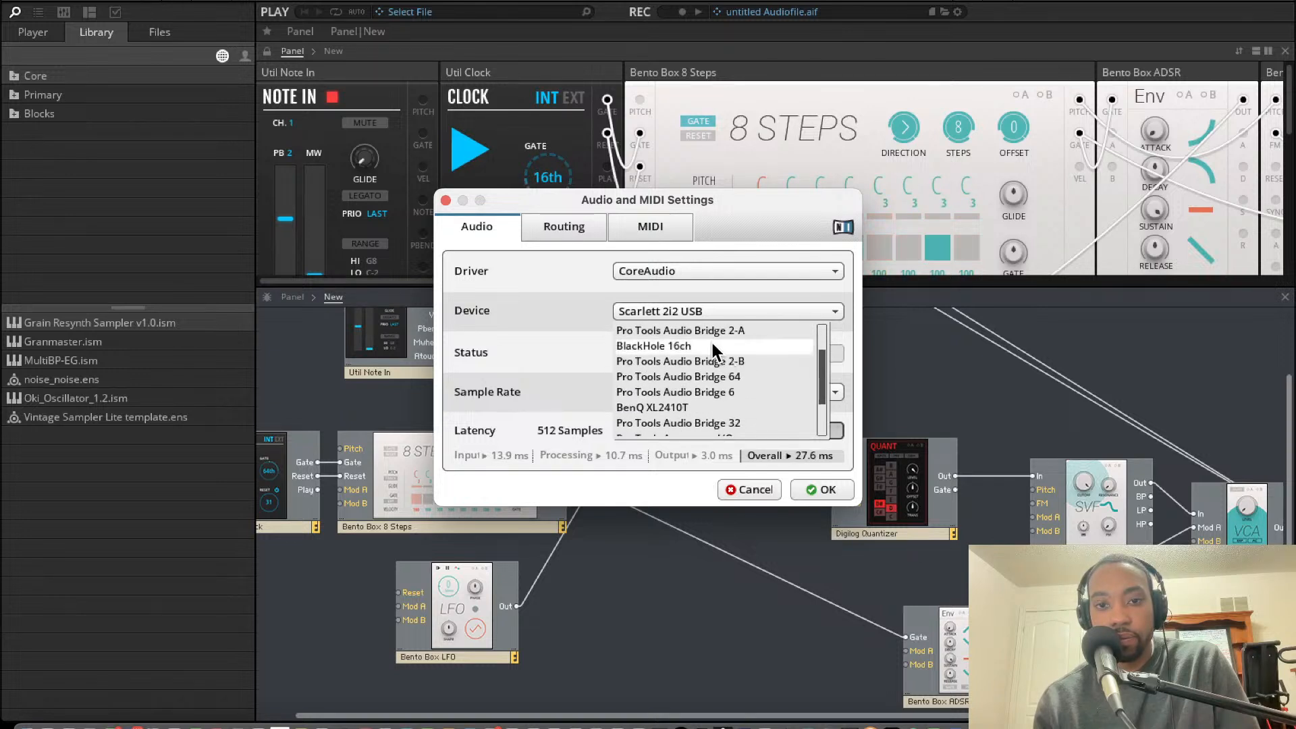
left_click(711, 344)
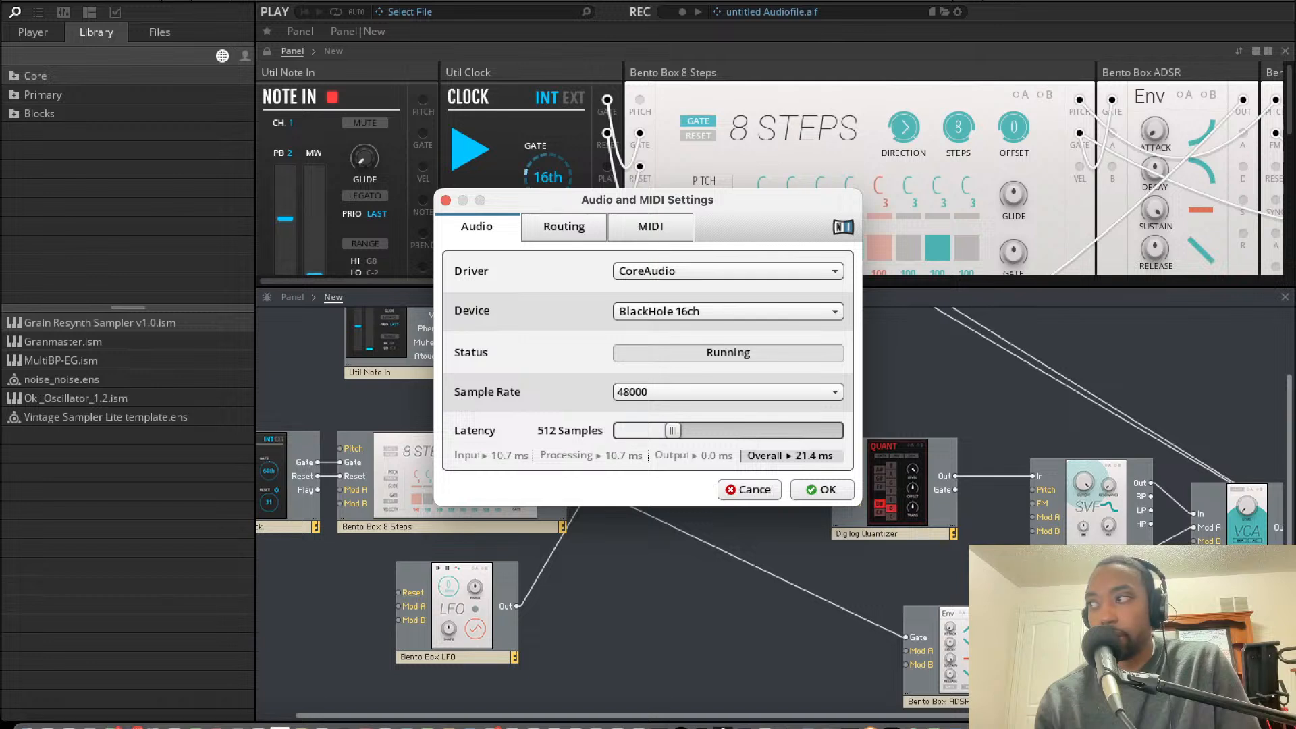
- Set the audio device back to Scarlett 2i2 USB and accept the Audio and MIDI Settings
key("super+Tab")
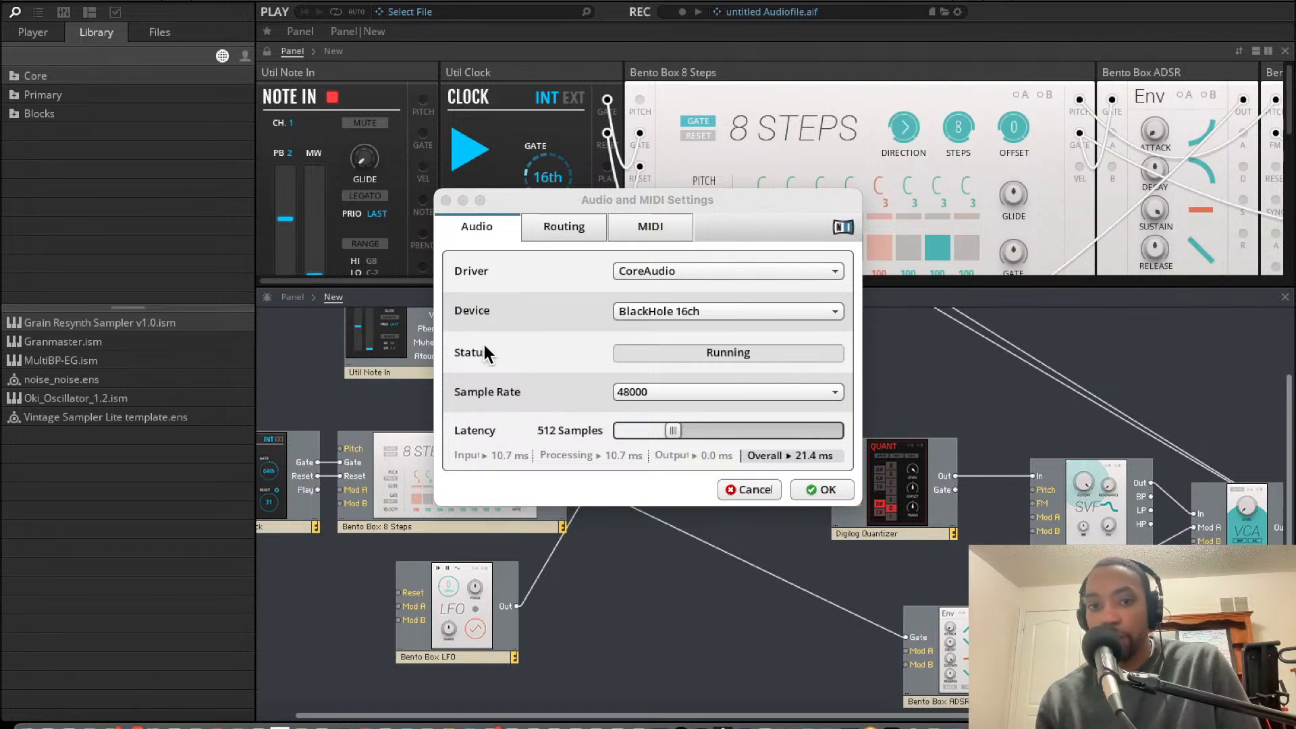
left_click(621, 310)
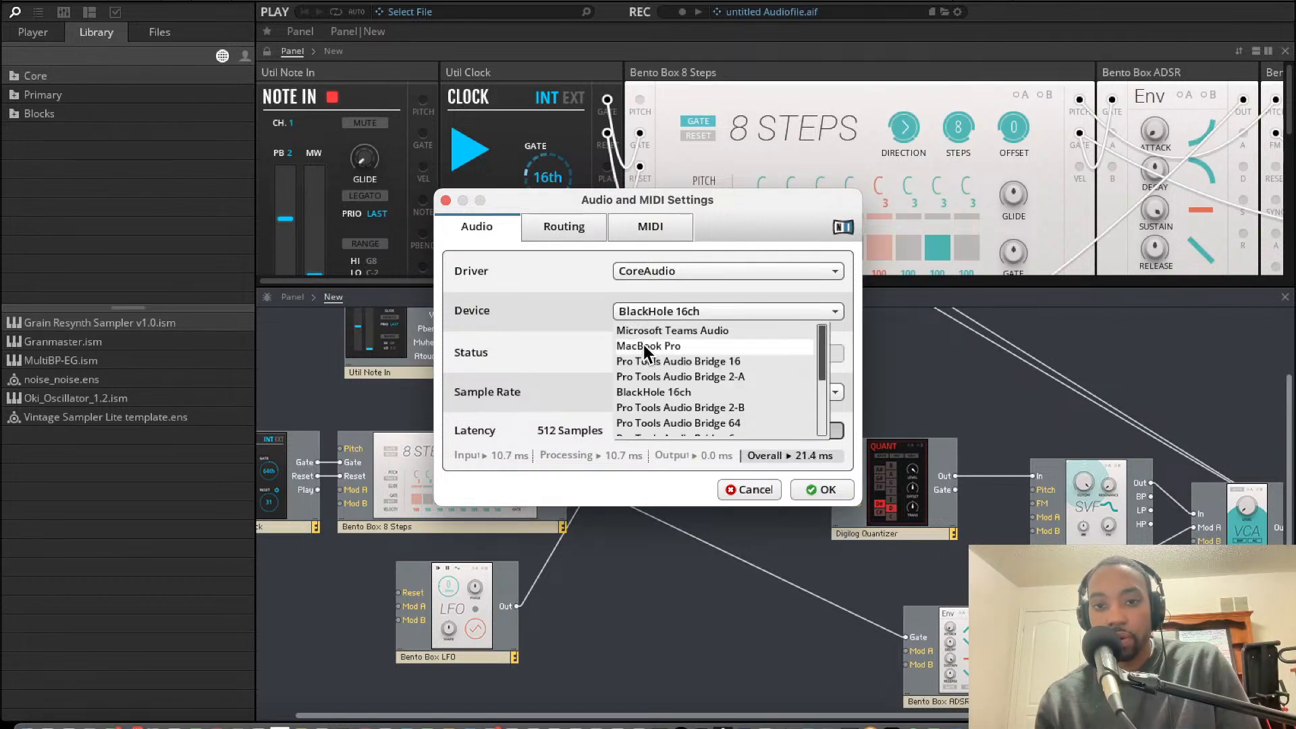
scroll(642, 344, "down", 3)
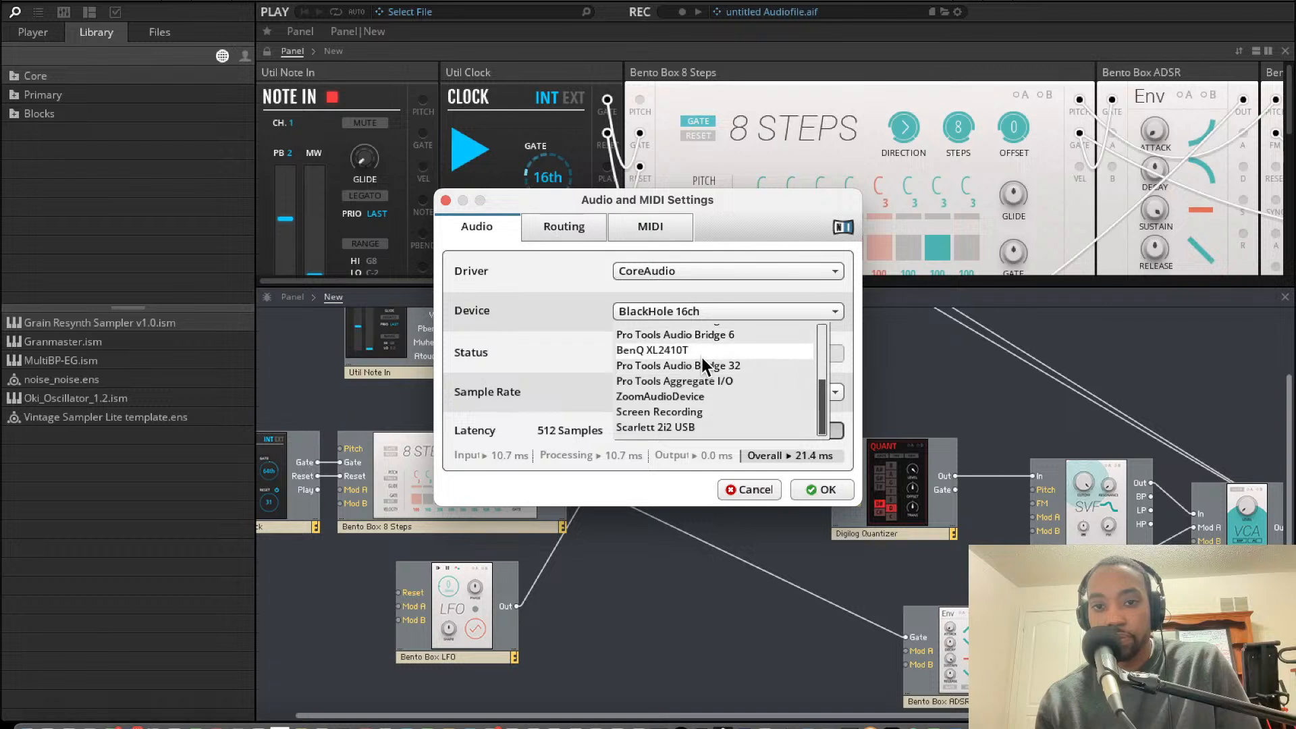
left_click(675, 426)
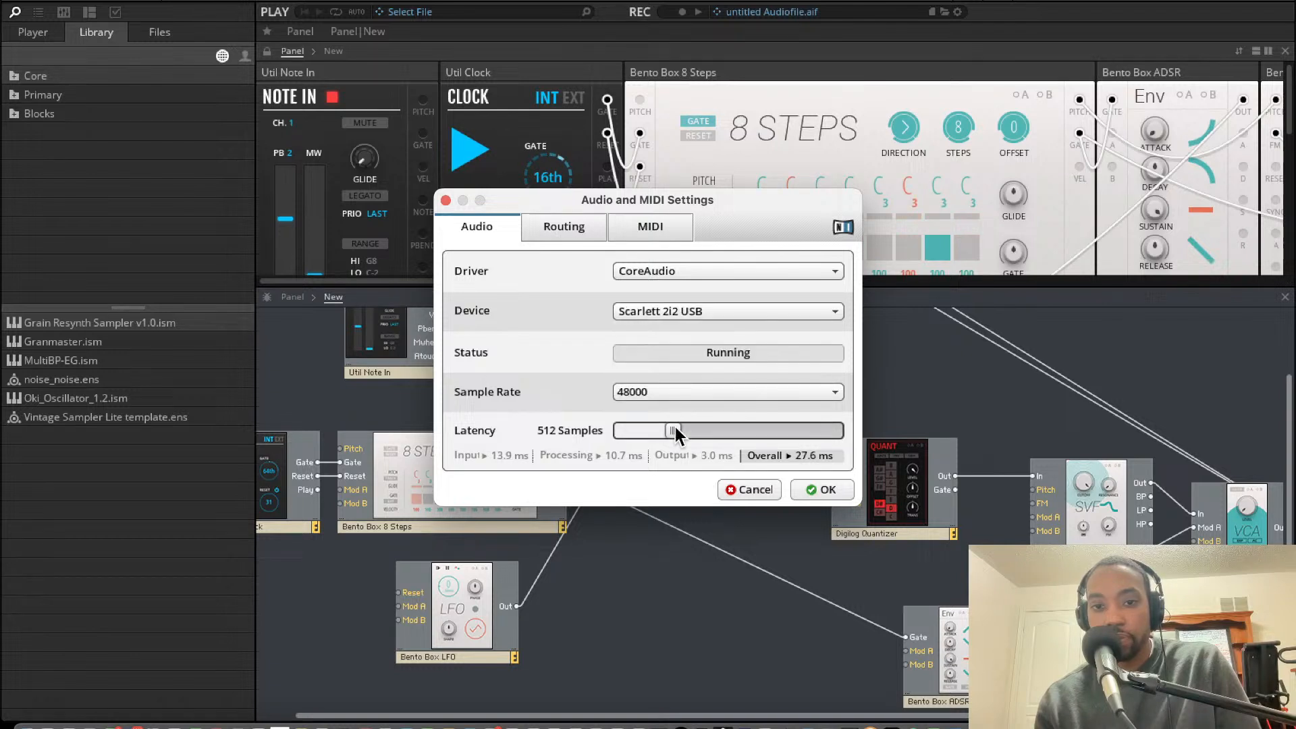
left_click(821, 490)
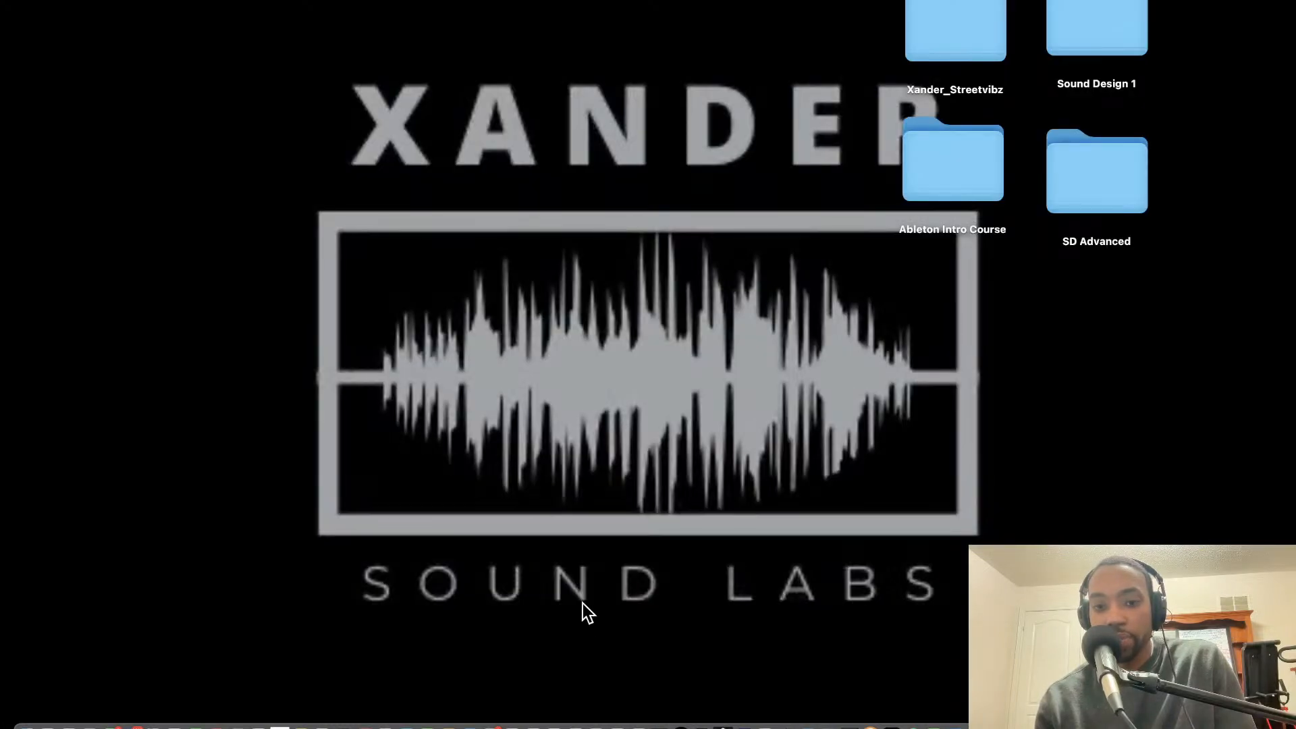
- Switch to Ableton Live by restoring its minimized Untitled window
right_click(653, 721)
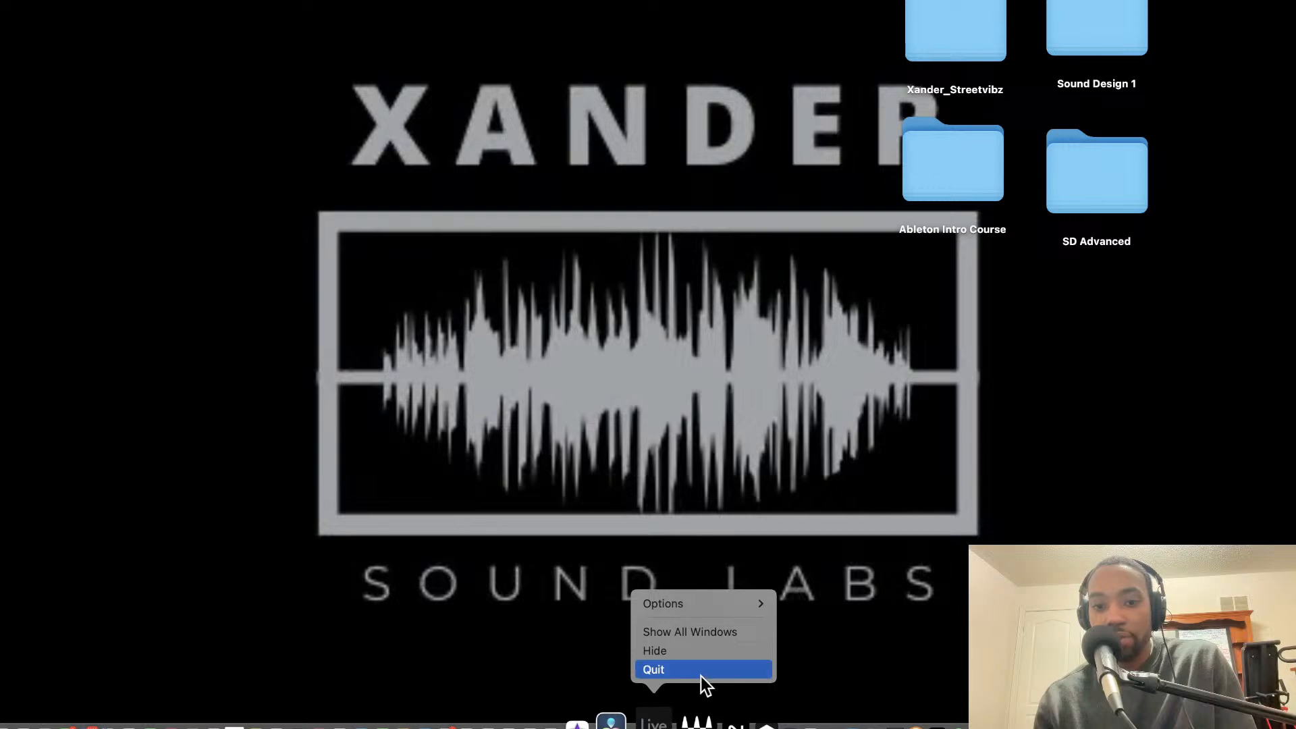
left_click(730, 633)
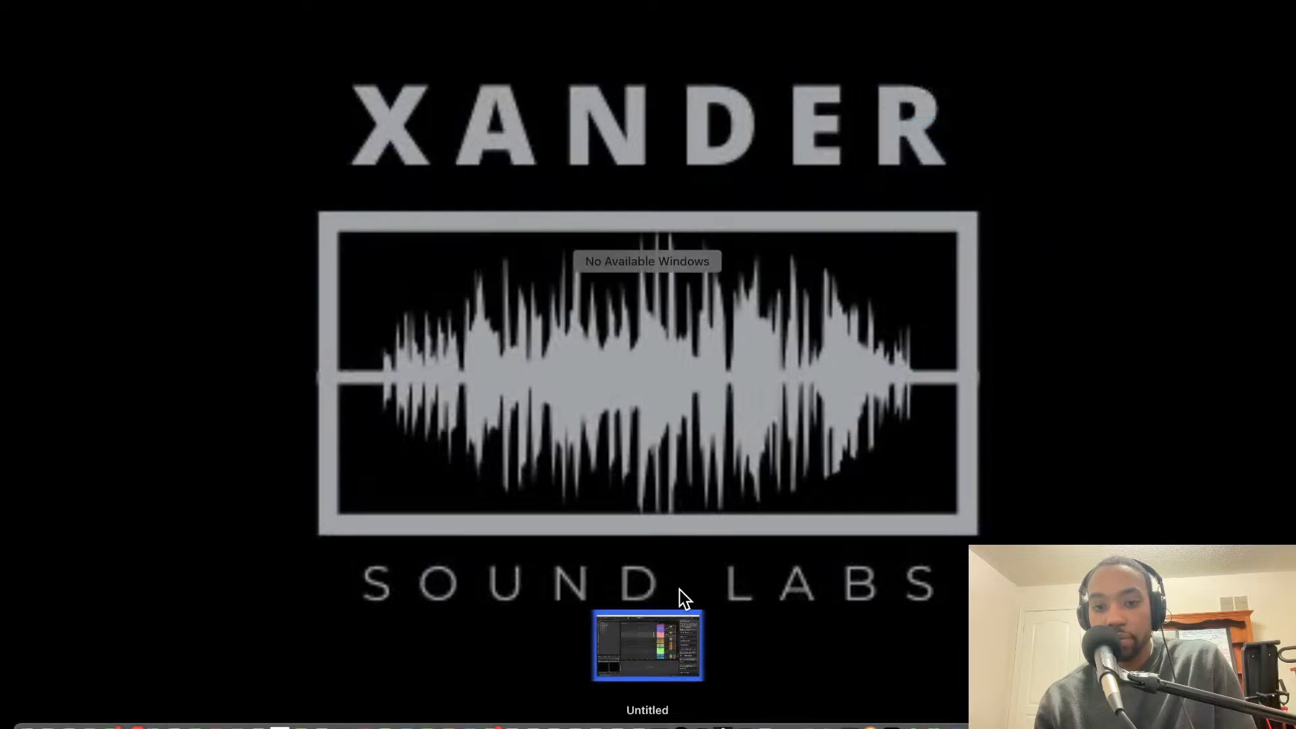
left_click(675, 617)
- Search the plug-ins for "reaktor" and add the Native Instruments Reaktor 6 VST3 instrument as a new track below MPC DRUMS
scroll(695, 244, "down", 5)
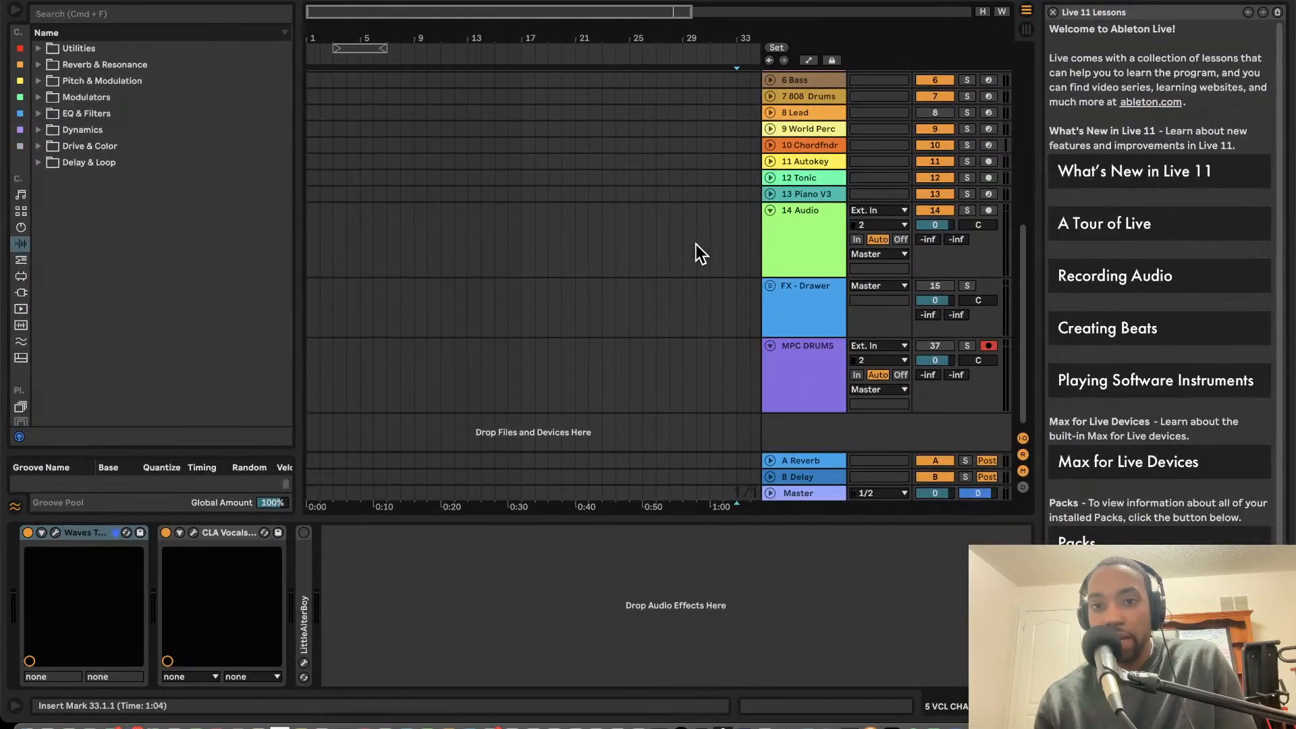
left_click(138, 12)
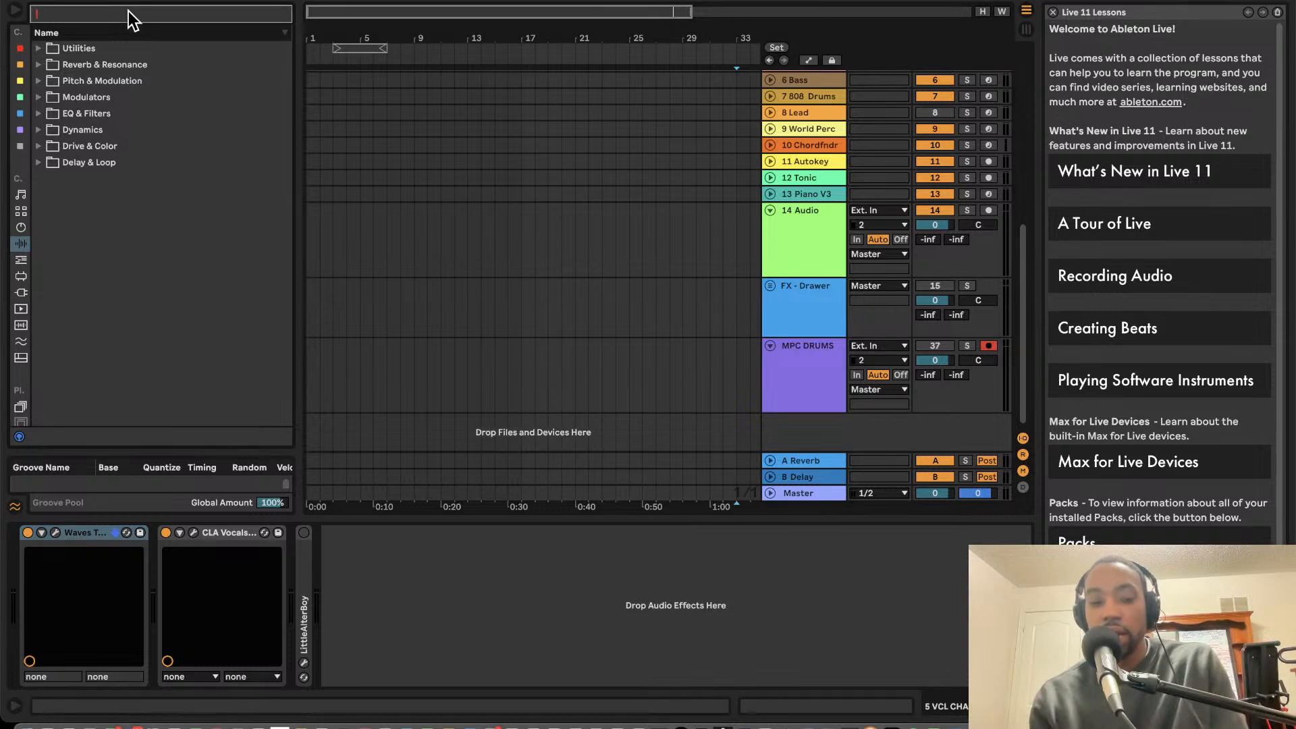
type("reaktor")
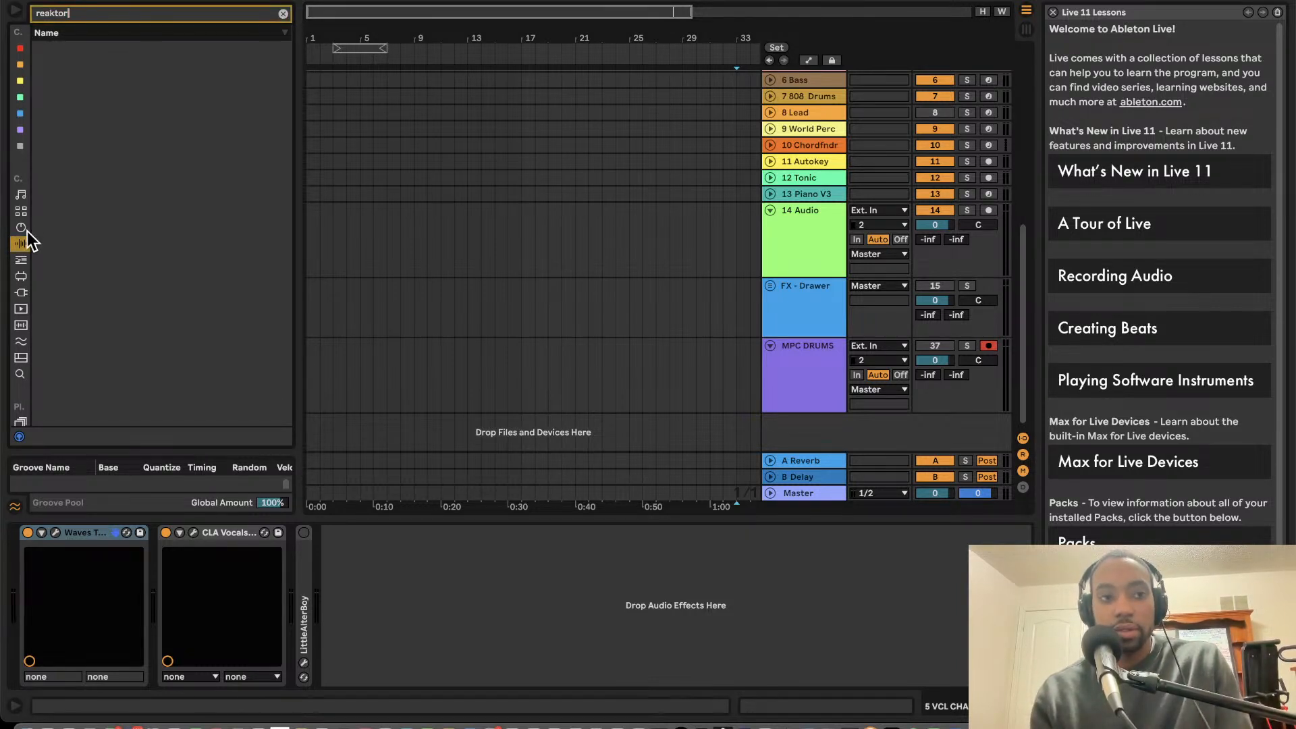
left_click(18, 287)
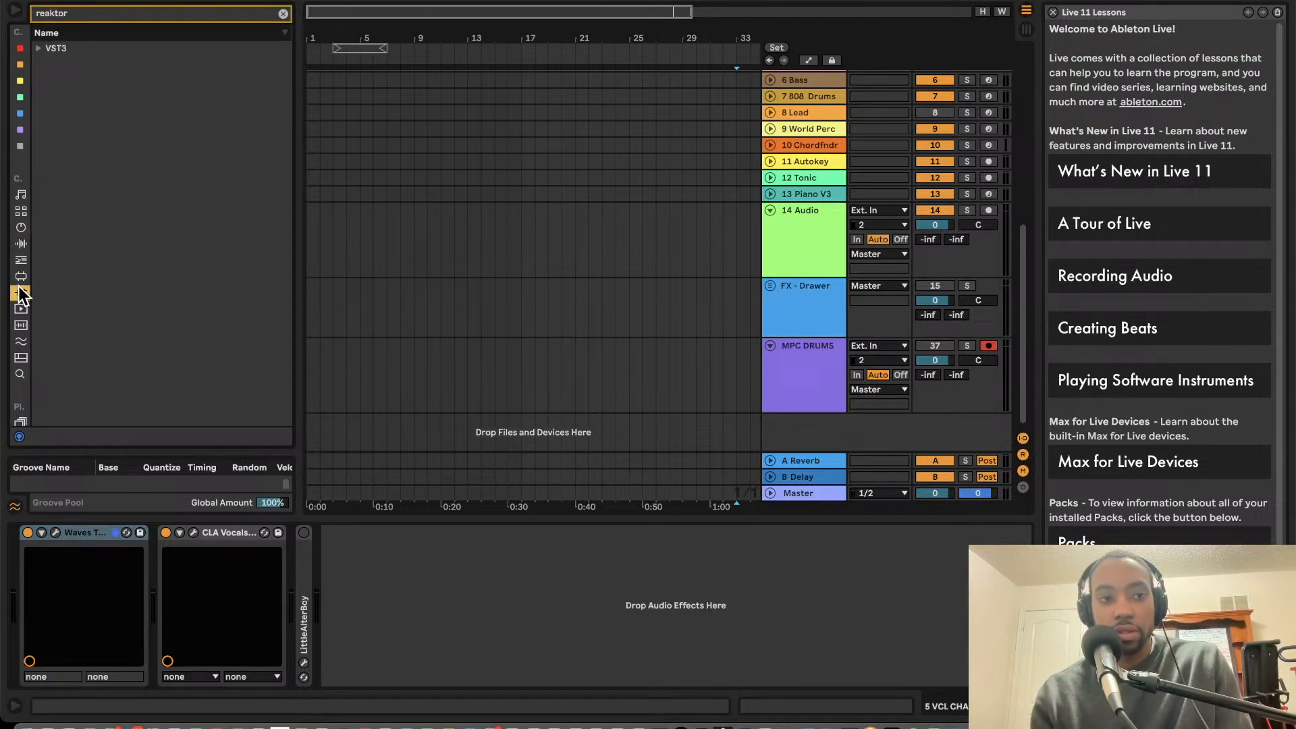
left_click(46, 51)
left_click(56, 61)
left_click(50, 64)
left_click_drag(74, 97, 817, 429)
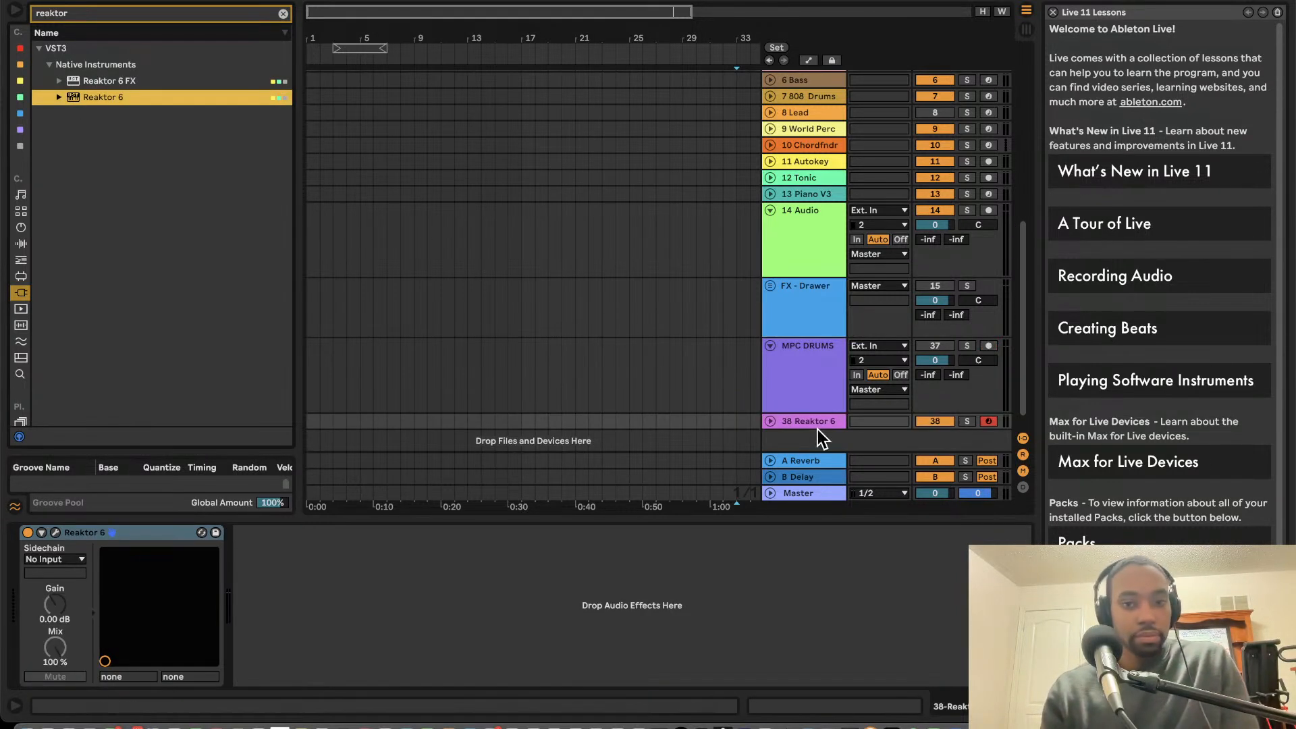
- Unfold the Reaktor 6 track, open the plug-in's window and choose Build on its start screen
left_click(770, 421)
left_click(56, 532)
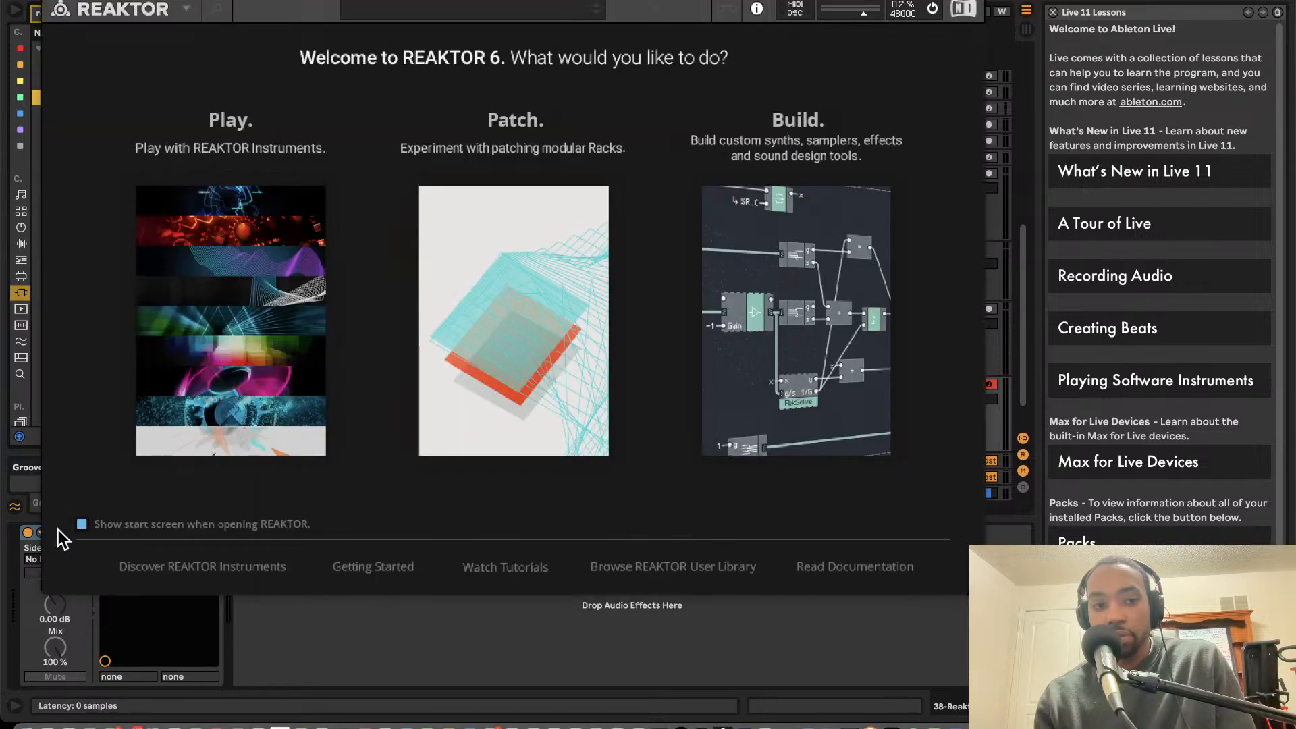
left_click(883, 290)
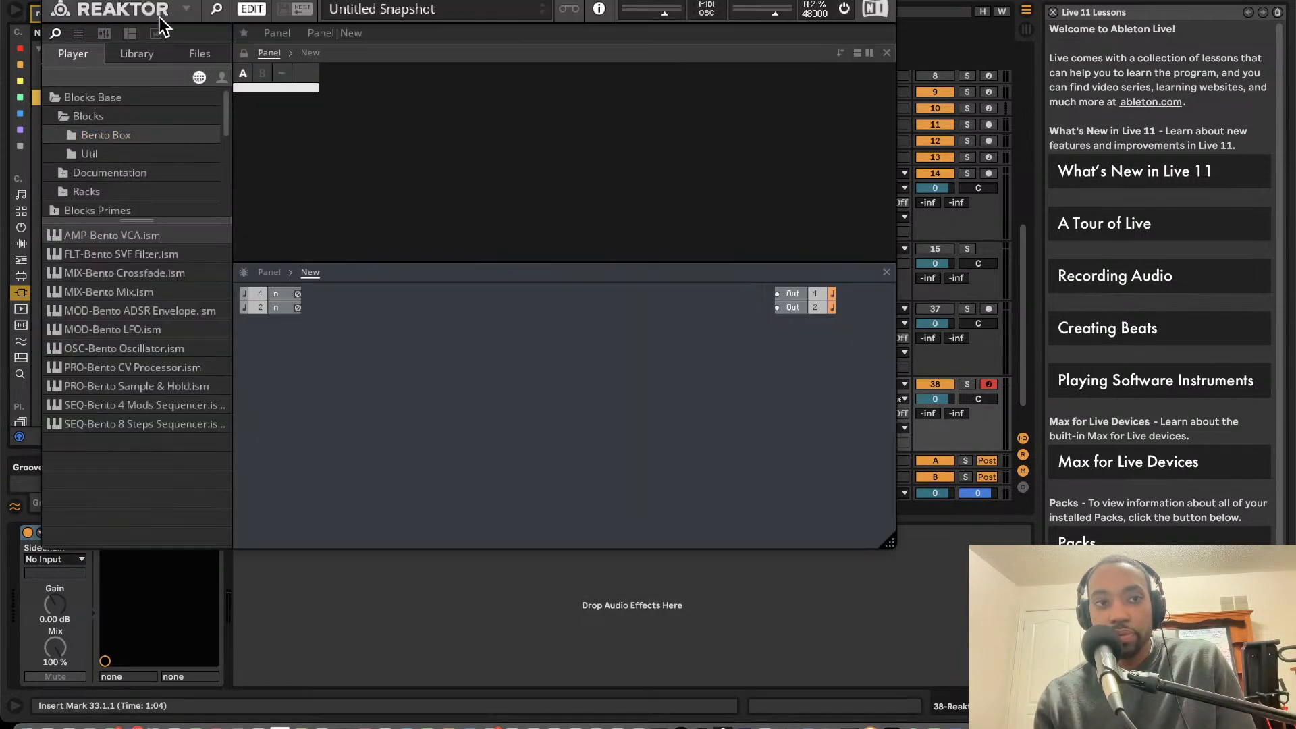
- Load the saved Gen2LS patch into the Reaktor 6 plug-in from its recent files
left_click(186, 10)
mouse_move(199, 34)
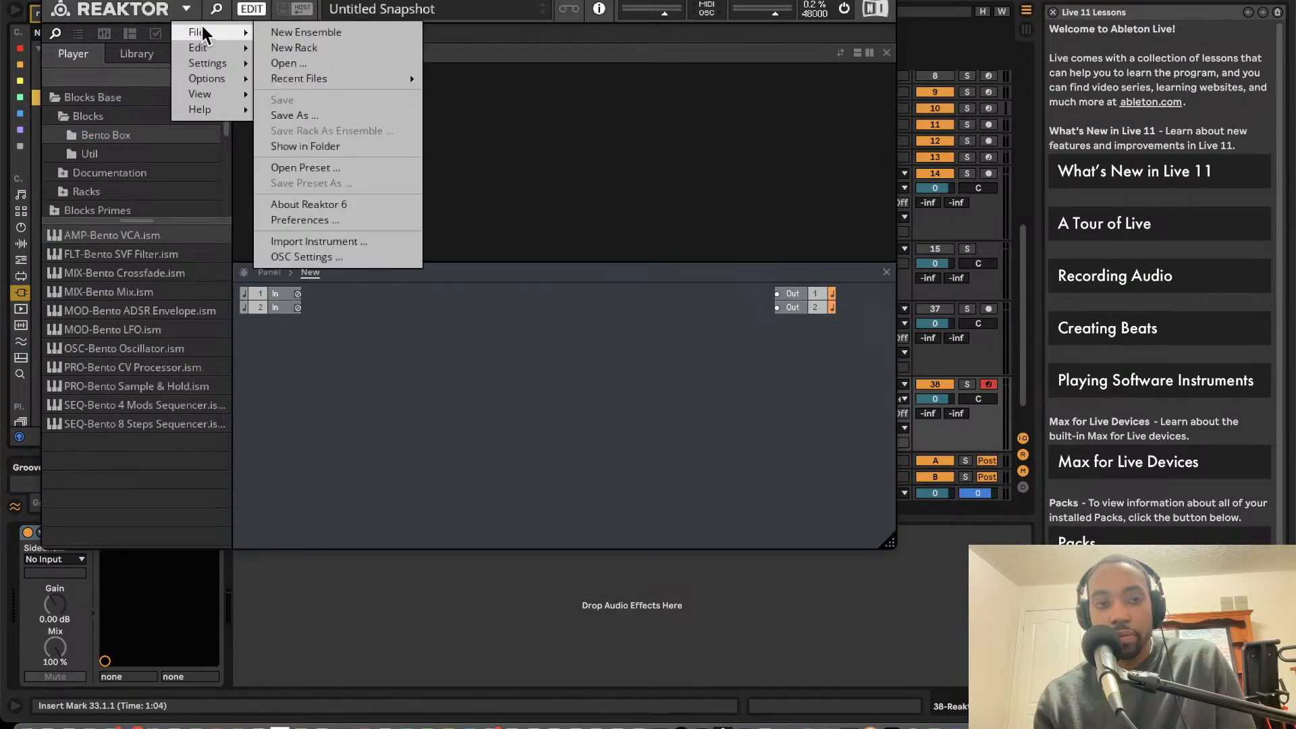
mouse_move(296, 77)
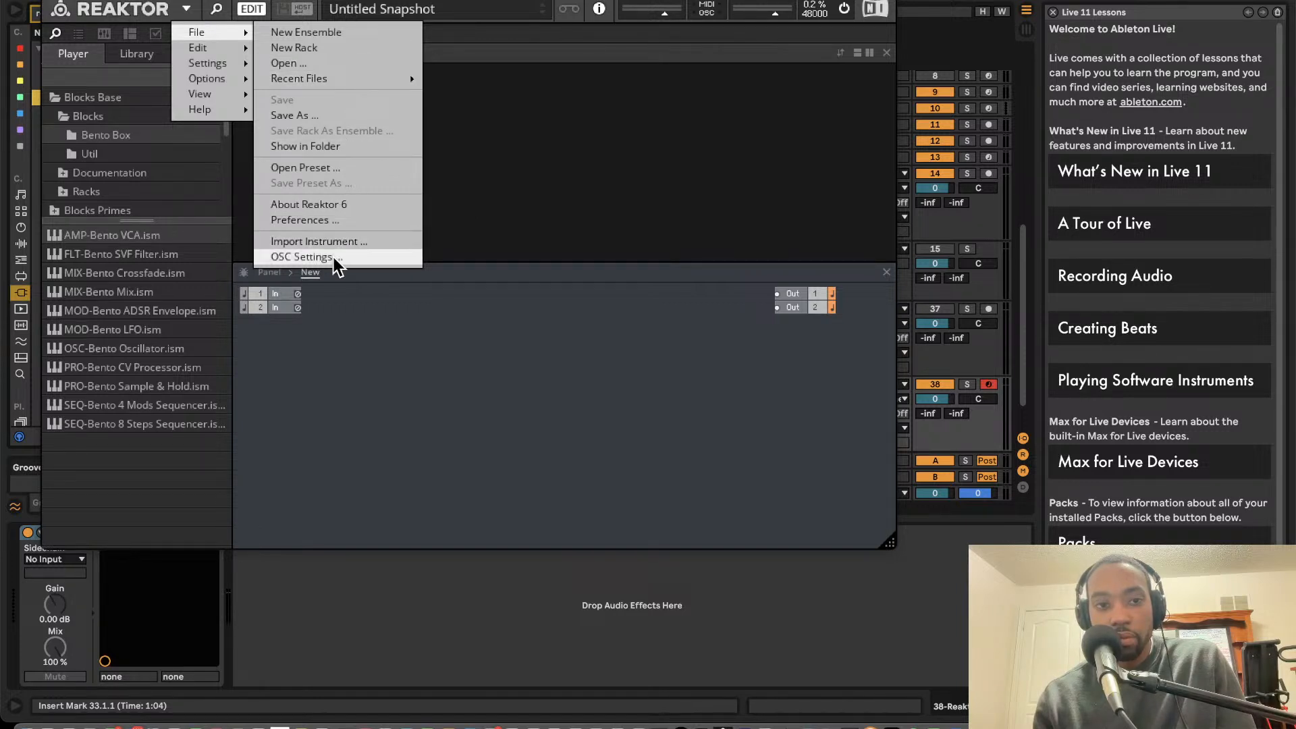
mouse_move(417, 70)
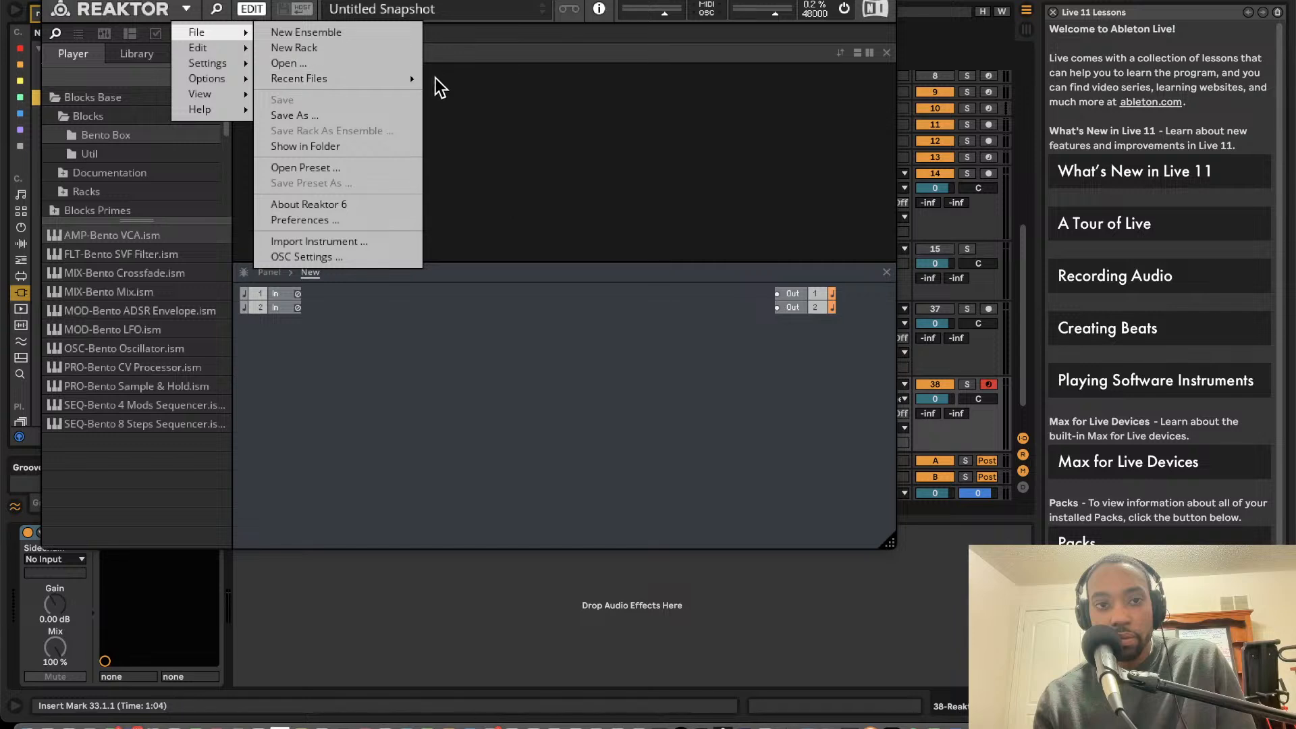
left_click(453, 79)
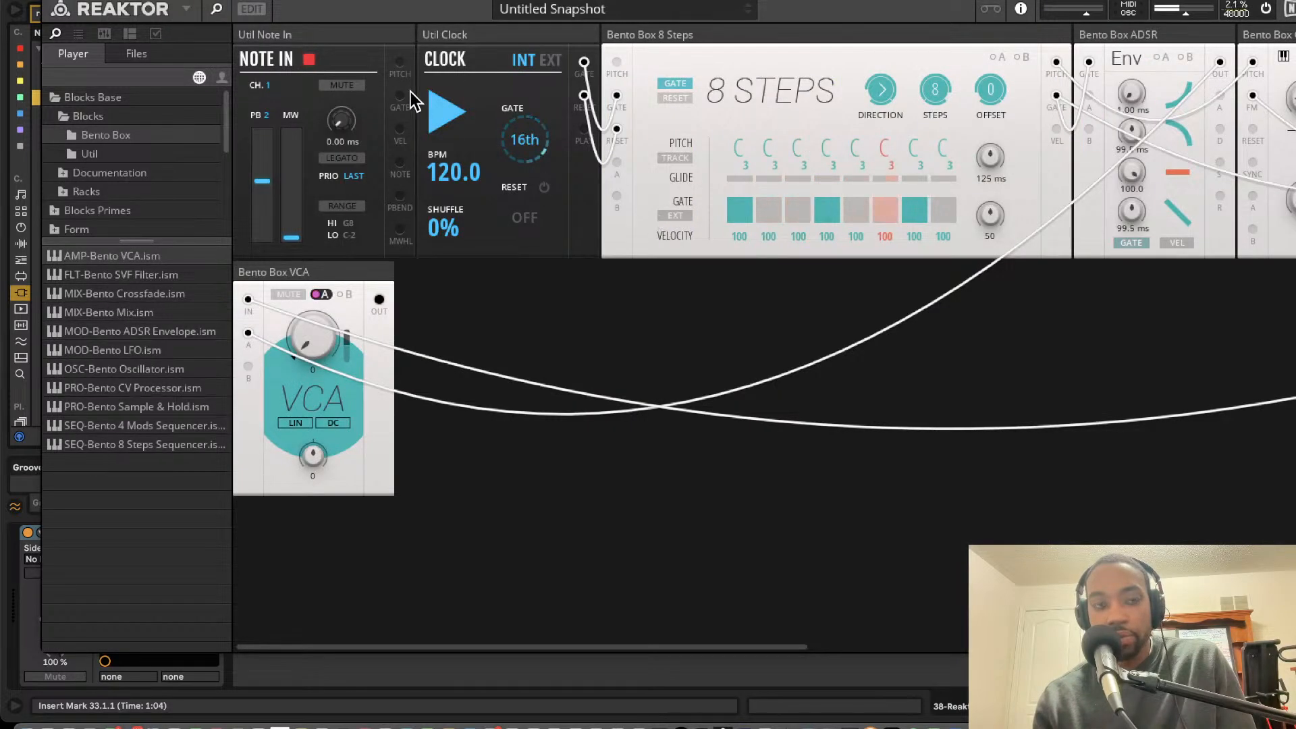
- Reopen the plug-in window, turn on the 8 Steps sequencer's sixth gate and lower that step's octave to 2
left_click(52, 1)
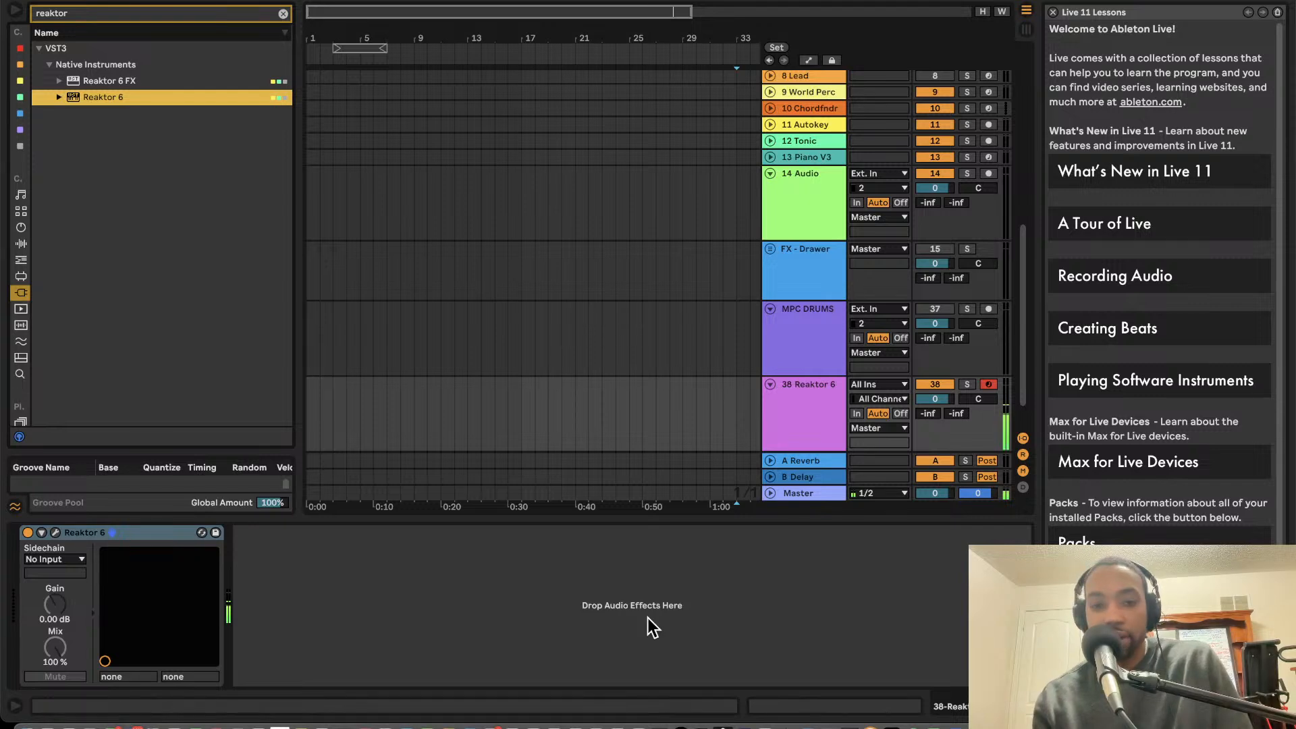
left_click(55, 532)
scroll(707, 127, "right", 5)
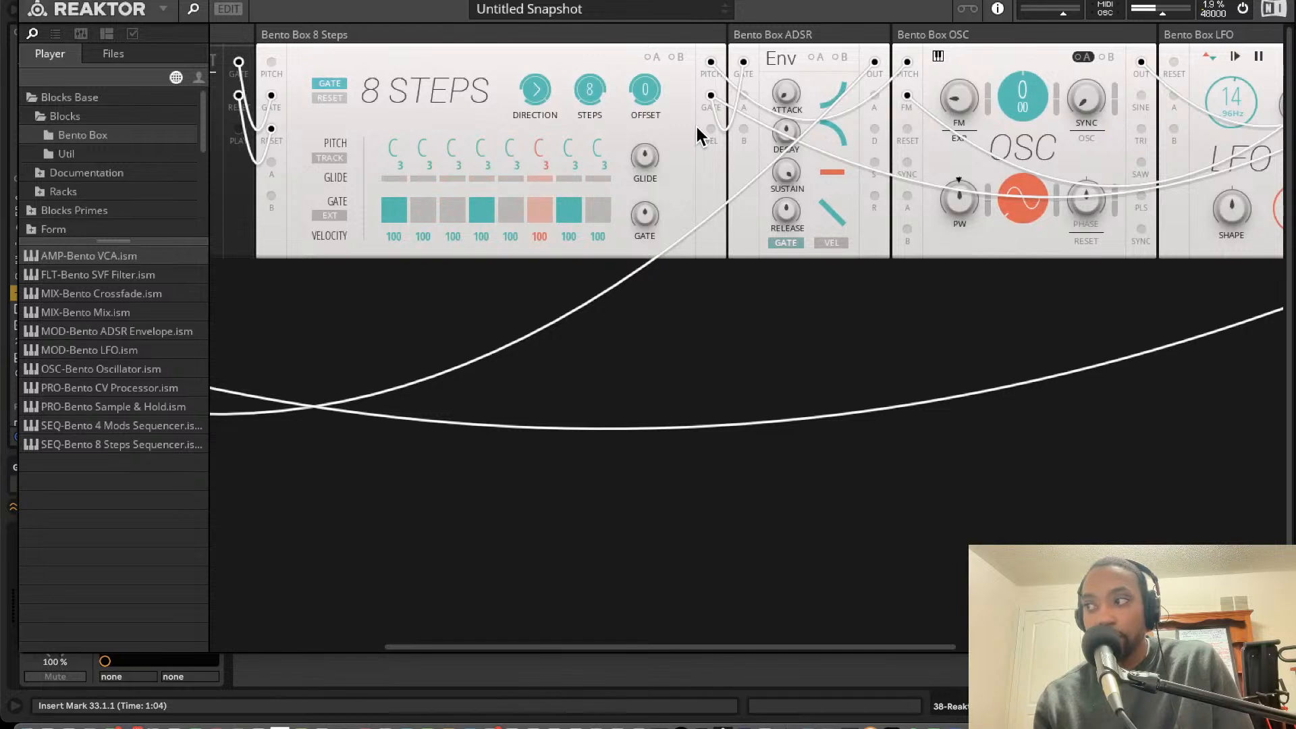
left_click(548, 206)
left_click_drag(542, 148, 547, 188)
- Set the Digilog Quantizer's offset to 17.1 and turn its transpose down, keeping the level at 100
scroll(551, 185, "right", 10)
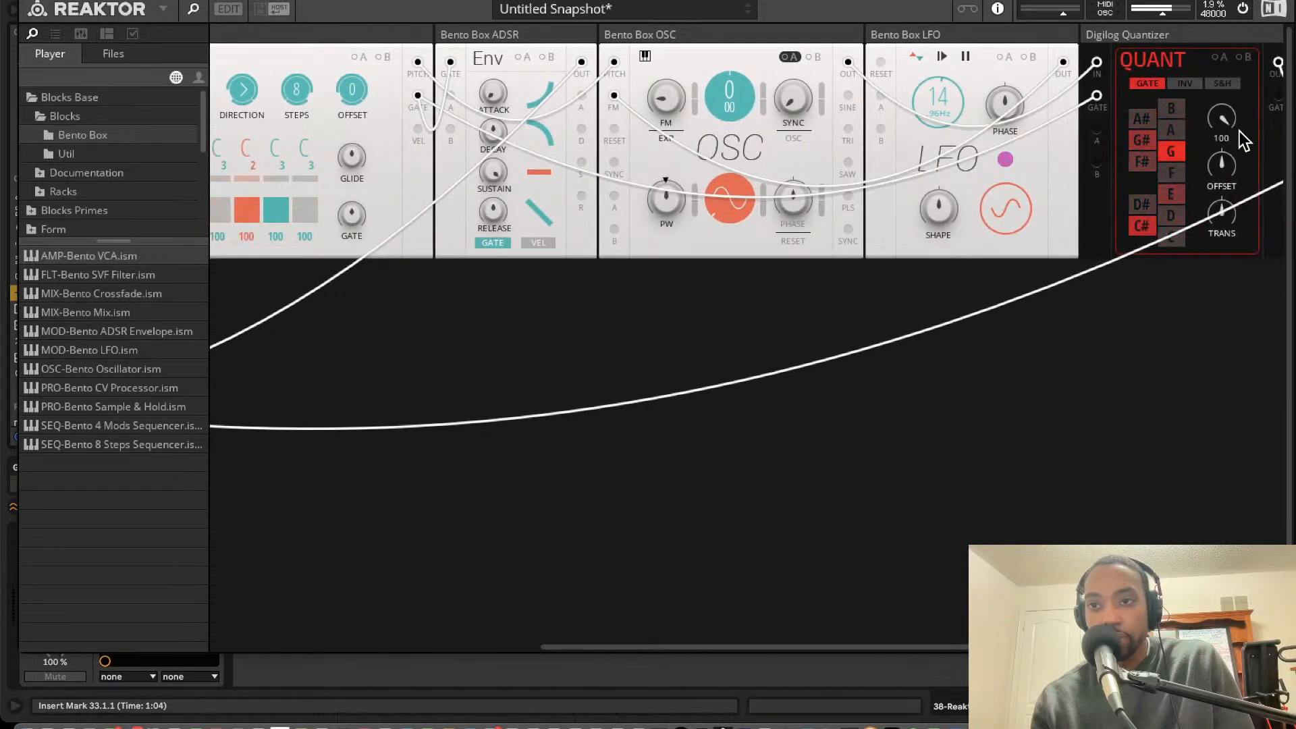
mouse_move(1223, 122)
left_mouse_down()
mouse_move(1239, 281)
mouse_move(1201, 108)
left_mouse_up()
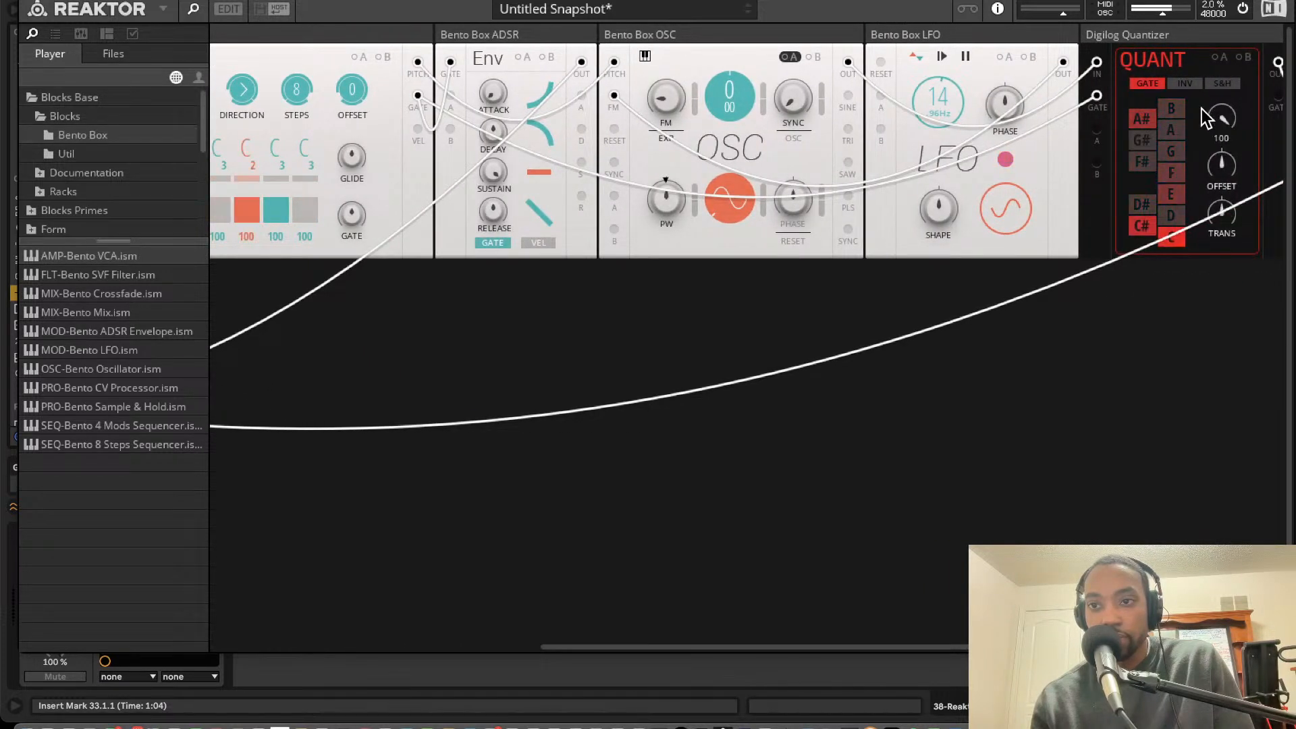
left_click_drag(1221, 153, 1210, 104)
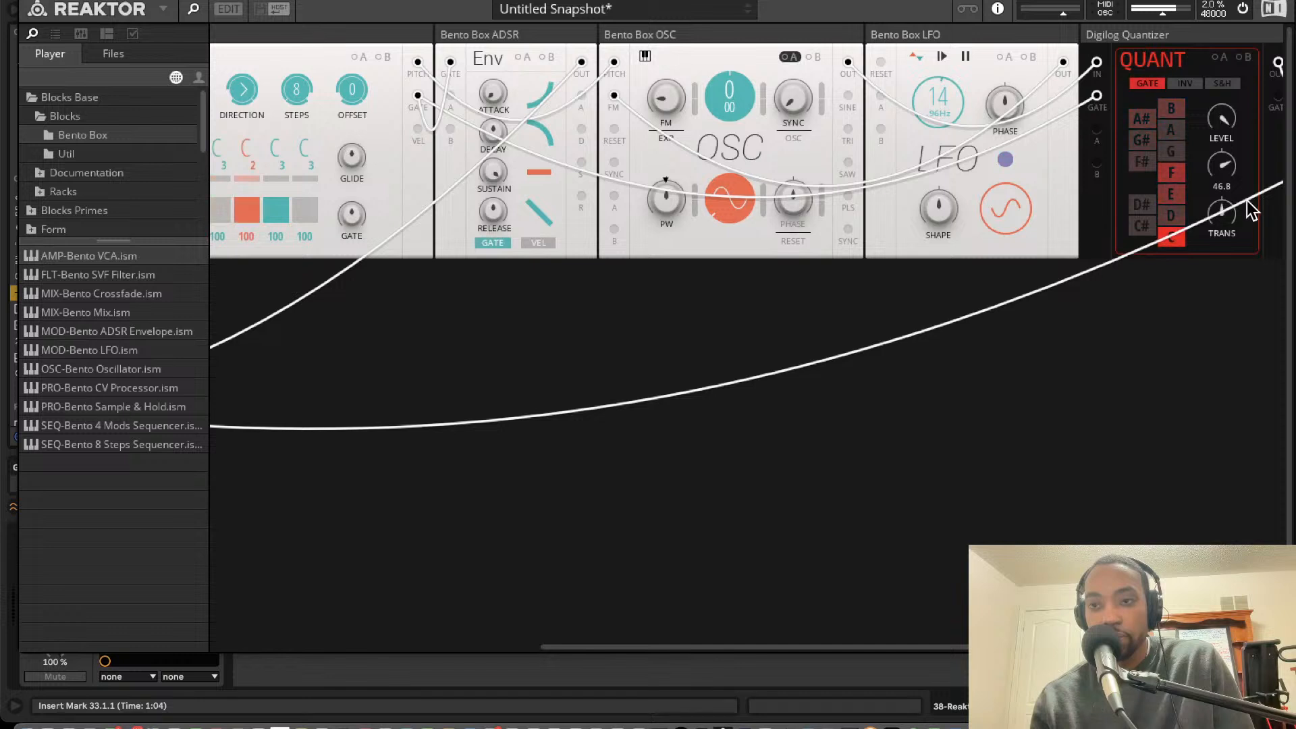
left_click_drag(1221, 211, 1242, 333)
left_click_drag(1224, 168, 1227, 201)
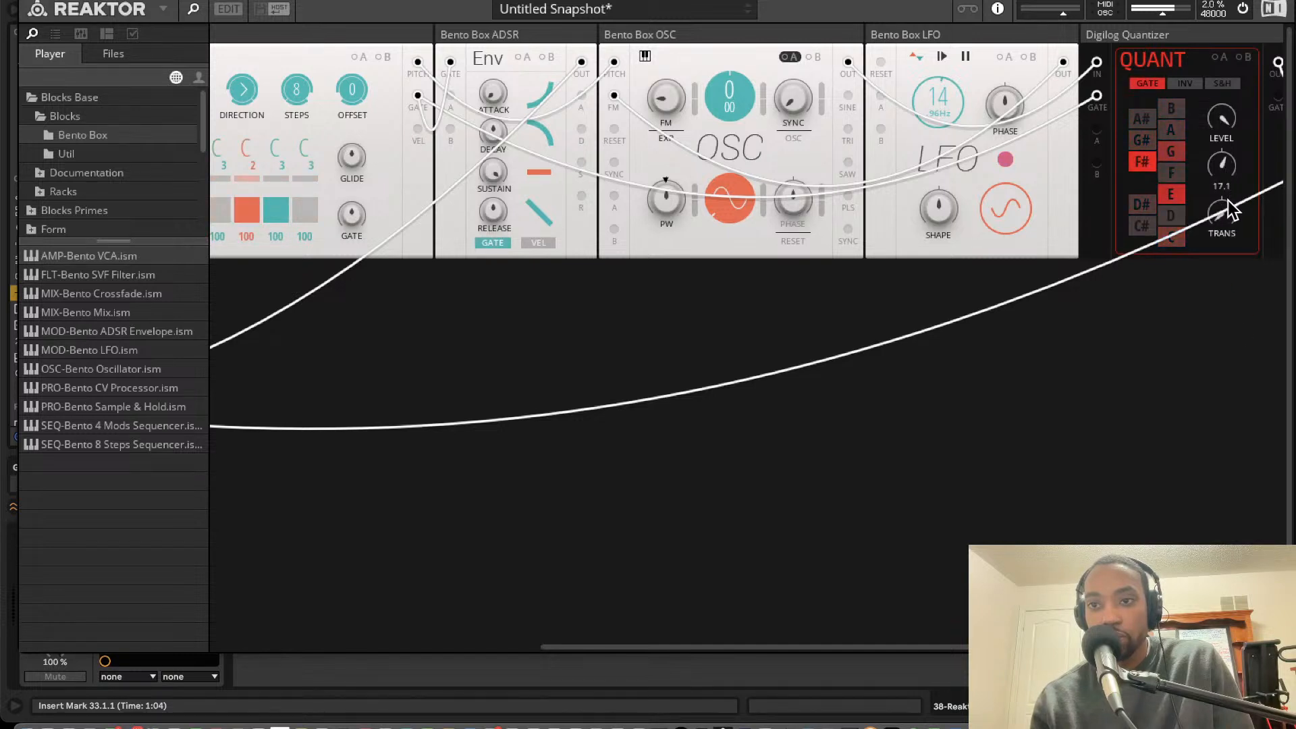
- Raise the Bento Box LFO's rate to 16.71 Hz
mouse_move(942, 111)
left_mouse_down()
mouse_move(965, 239)
mouse_move(937, 116)
left_mouse_up()
scroll(937, 118, "right", 10)
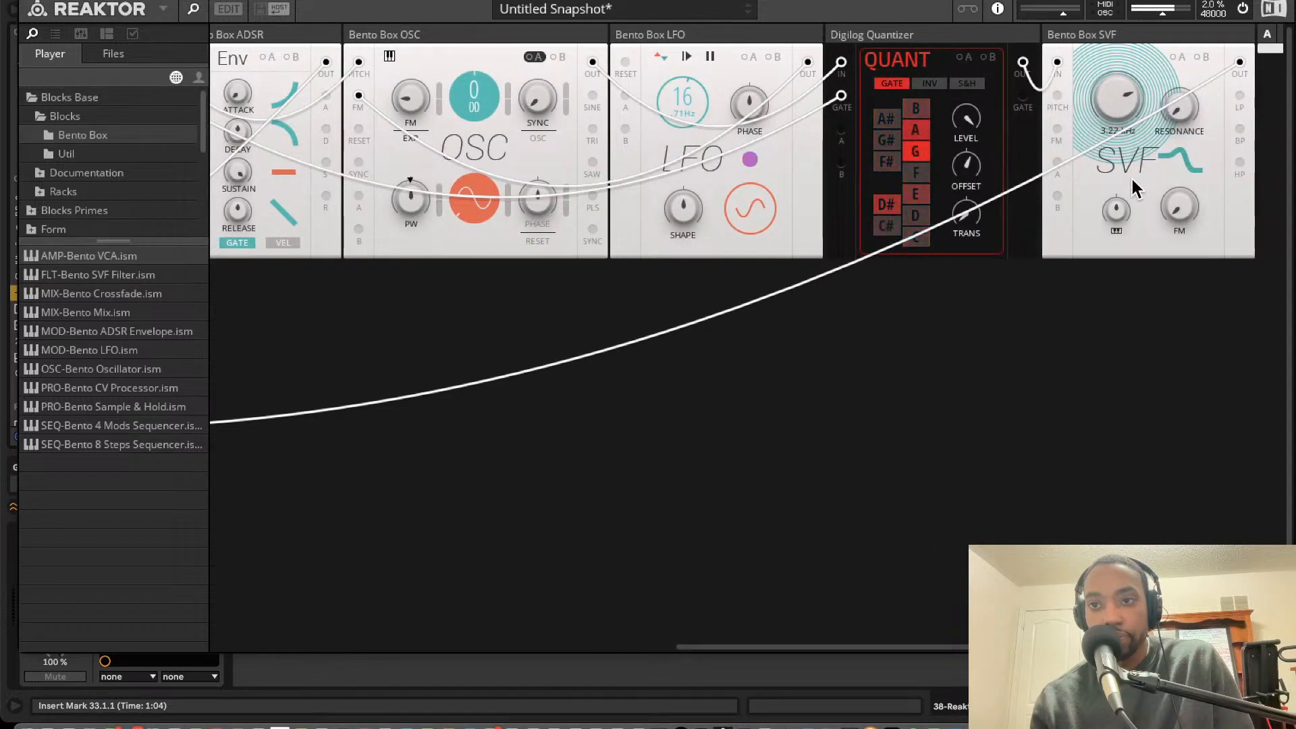
scroll(880, 274, "left", 15)
scroll(884, 282, "left", 16)
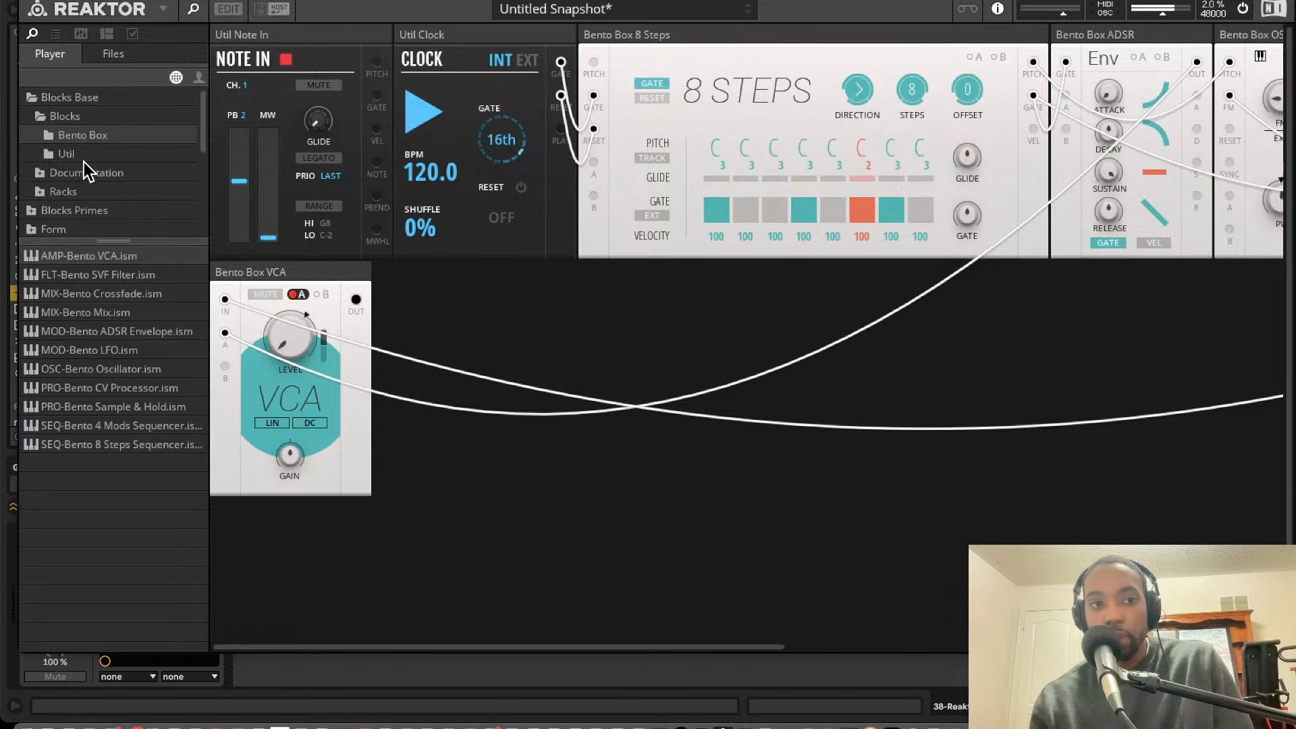
- Browse the block library to the Driver folder under the Blocks of Blocks Primes
double_click(47, 175)
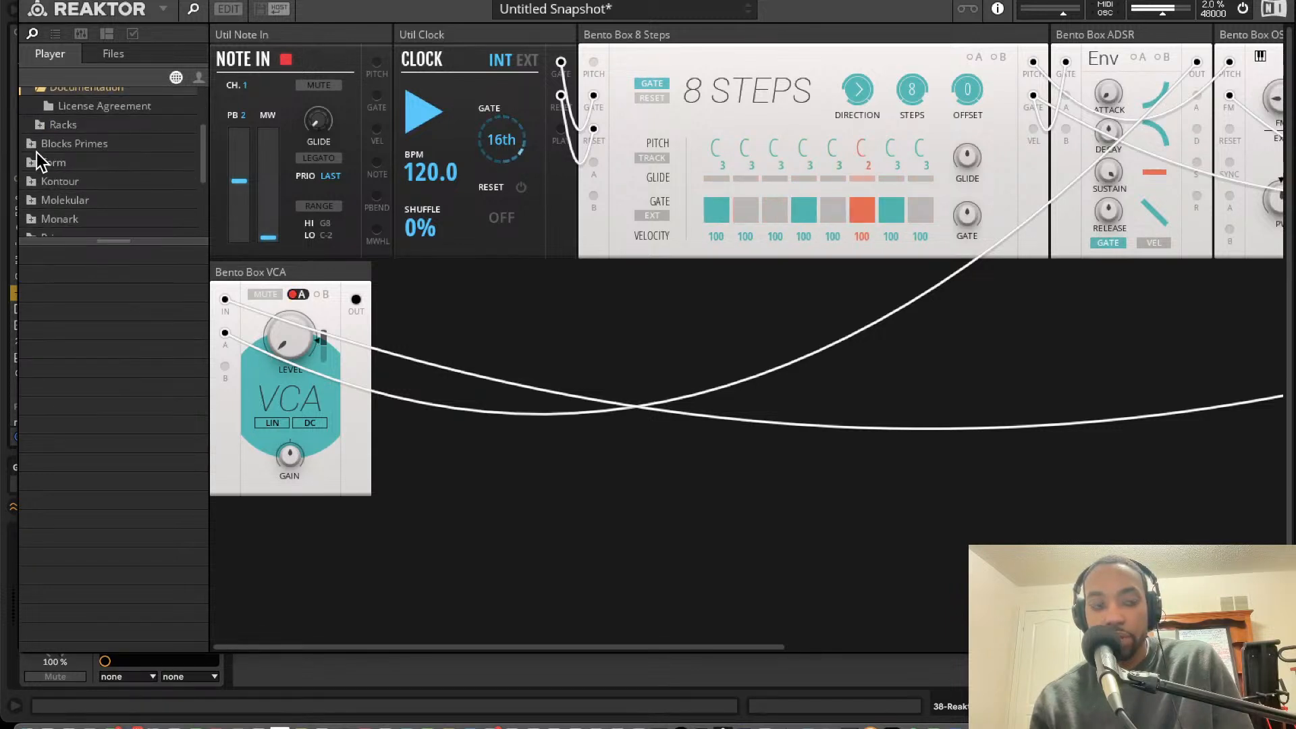
double_click(31, 146)
double_click(39, 135)
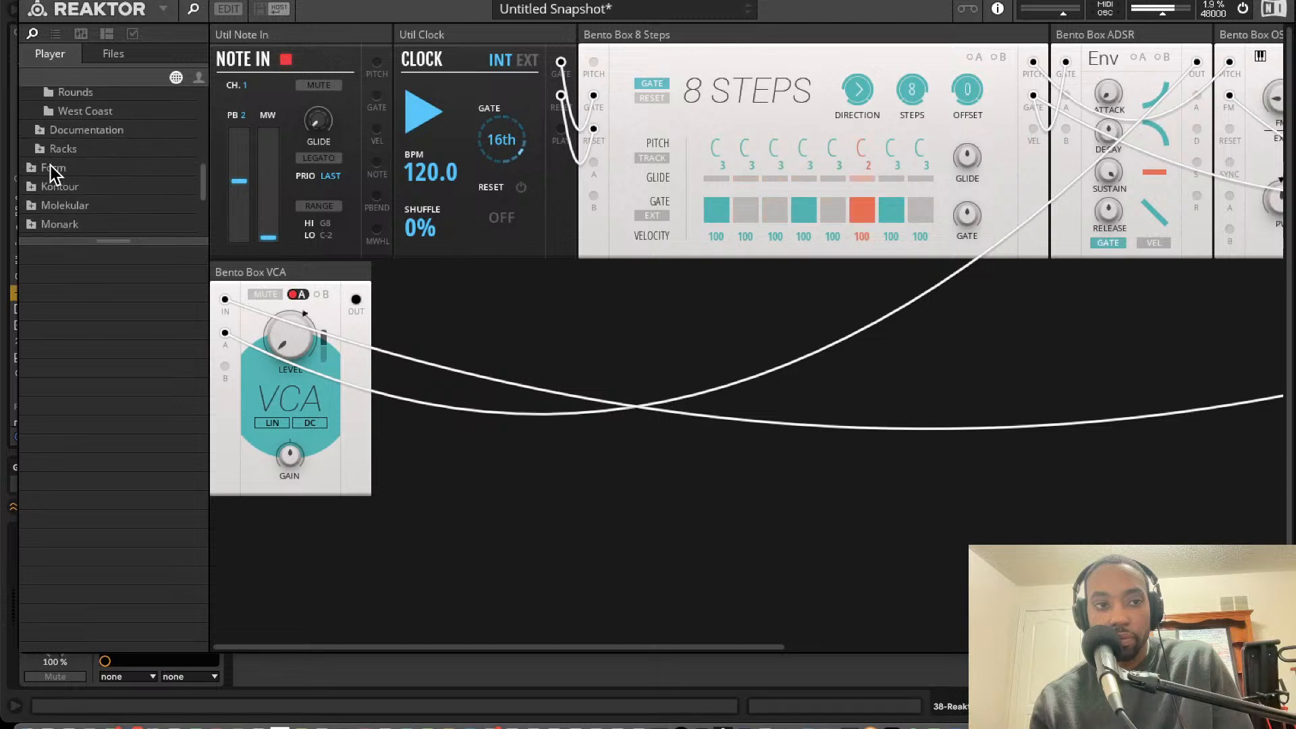
scroll(49, 165, "up", 3)
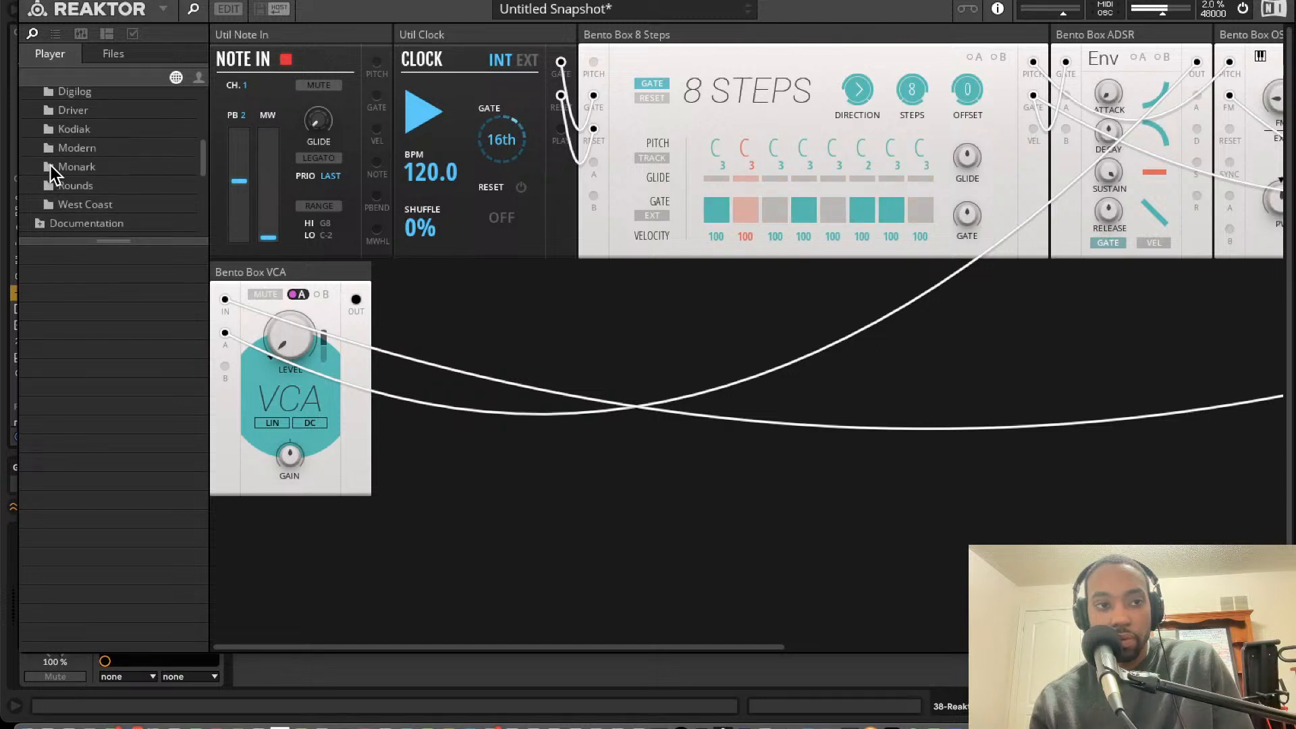
left_click(87, 117)
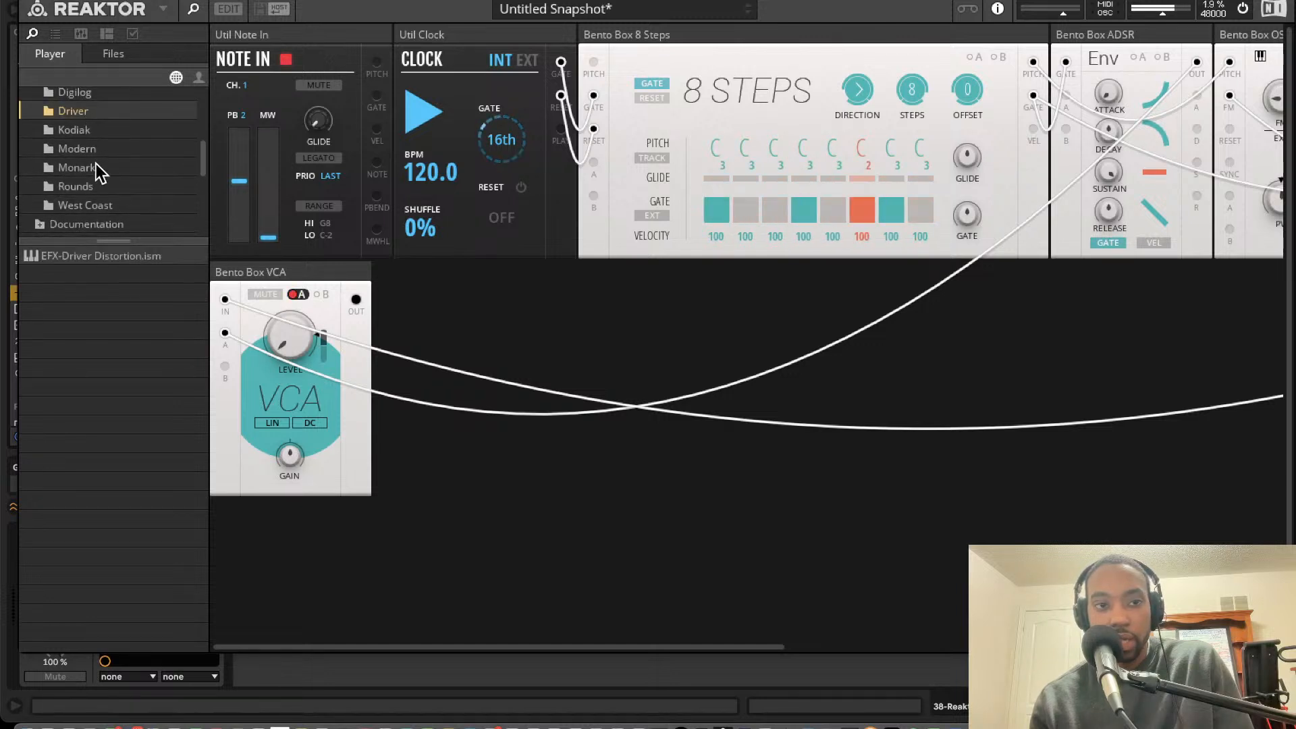
- Try to add EFX-Driver Distortion.ism to the empty panel area beside the Bento Box VCA
left_click(85, 256)
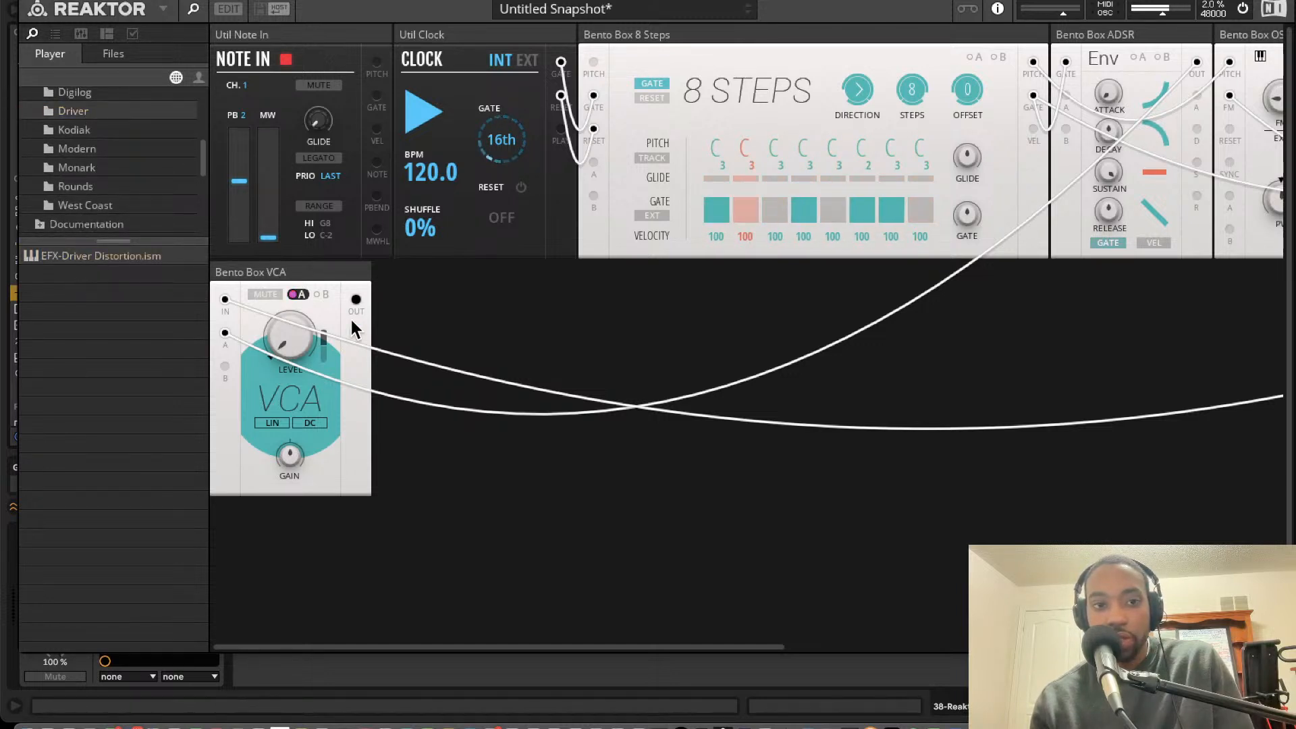
left_click(149, 262)
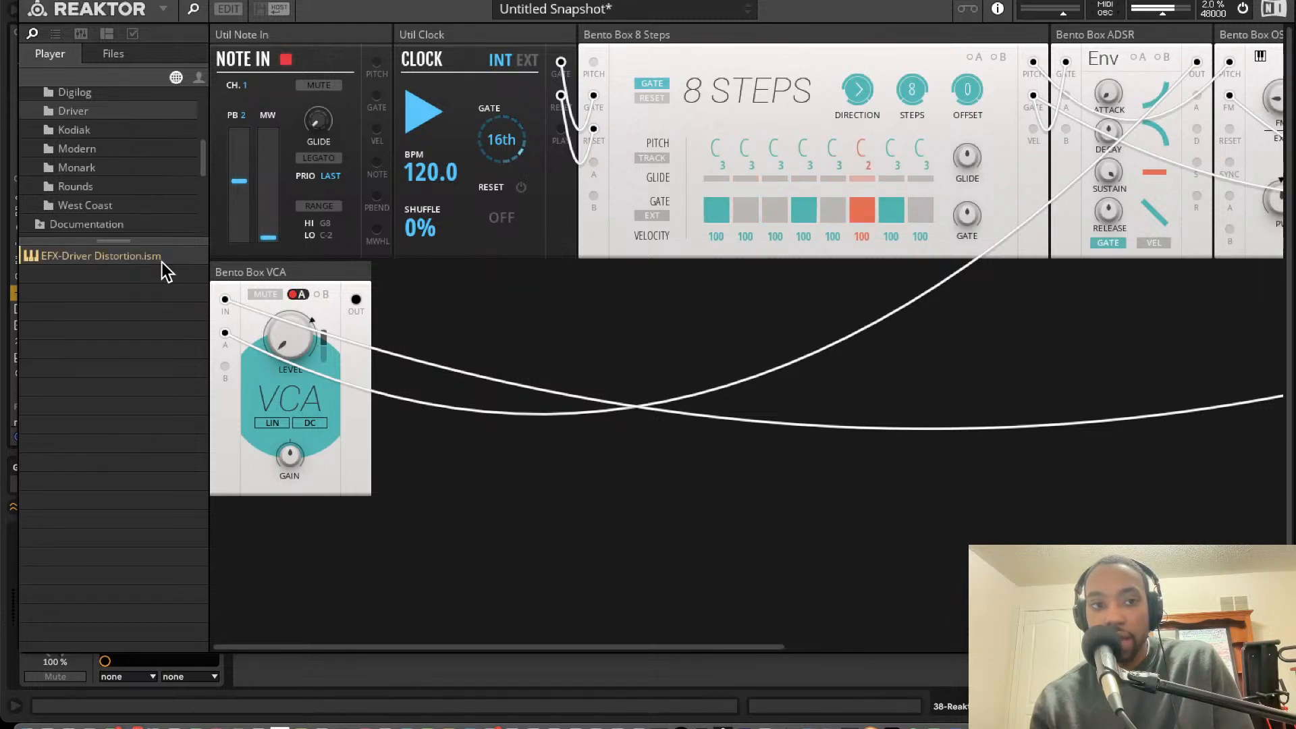
left_click_drag(161, 262, 611, 356)
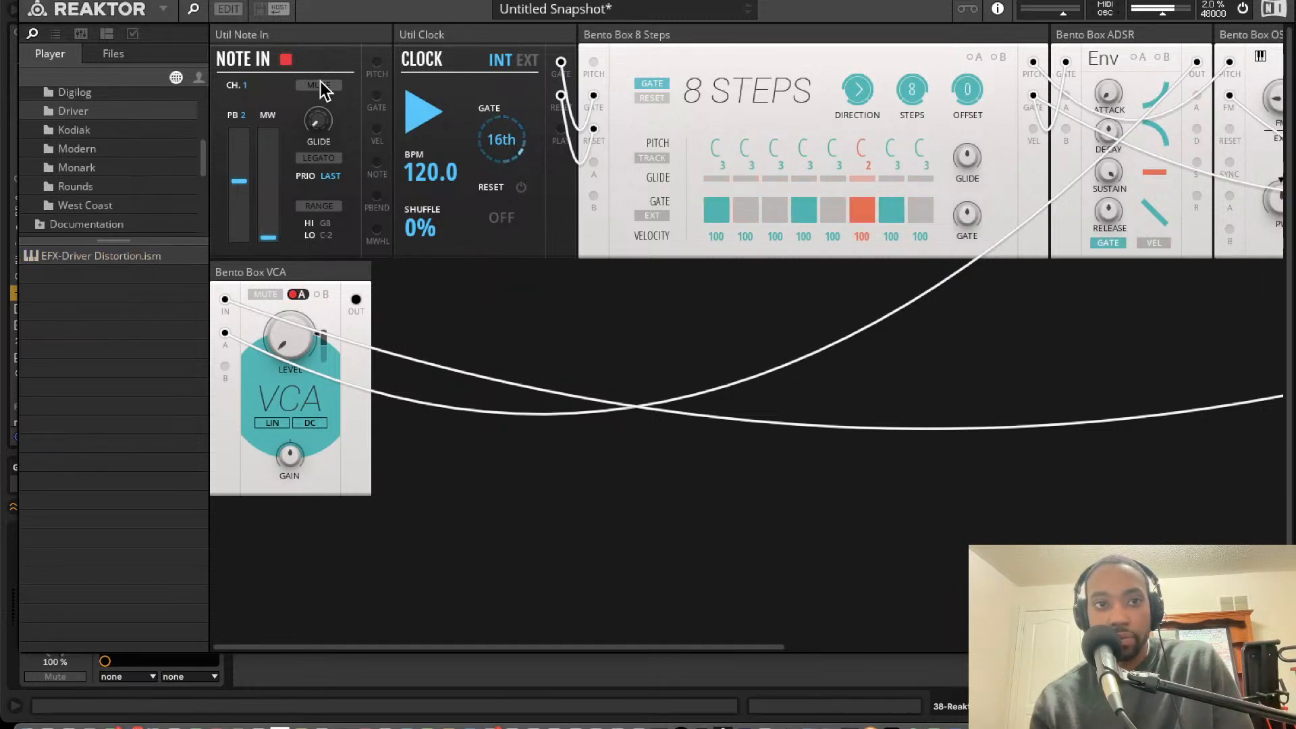
- Switch the patch to edit mode and enlarge the plug-in window to show more of the structure
left_click(228, 9)
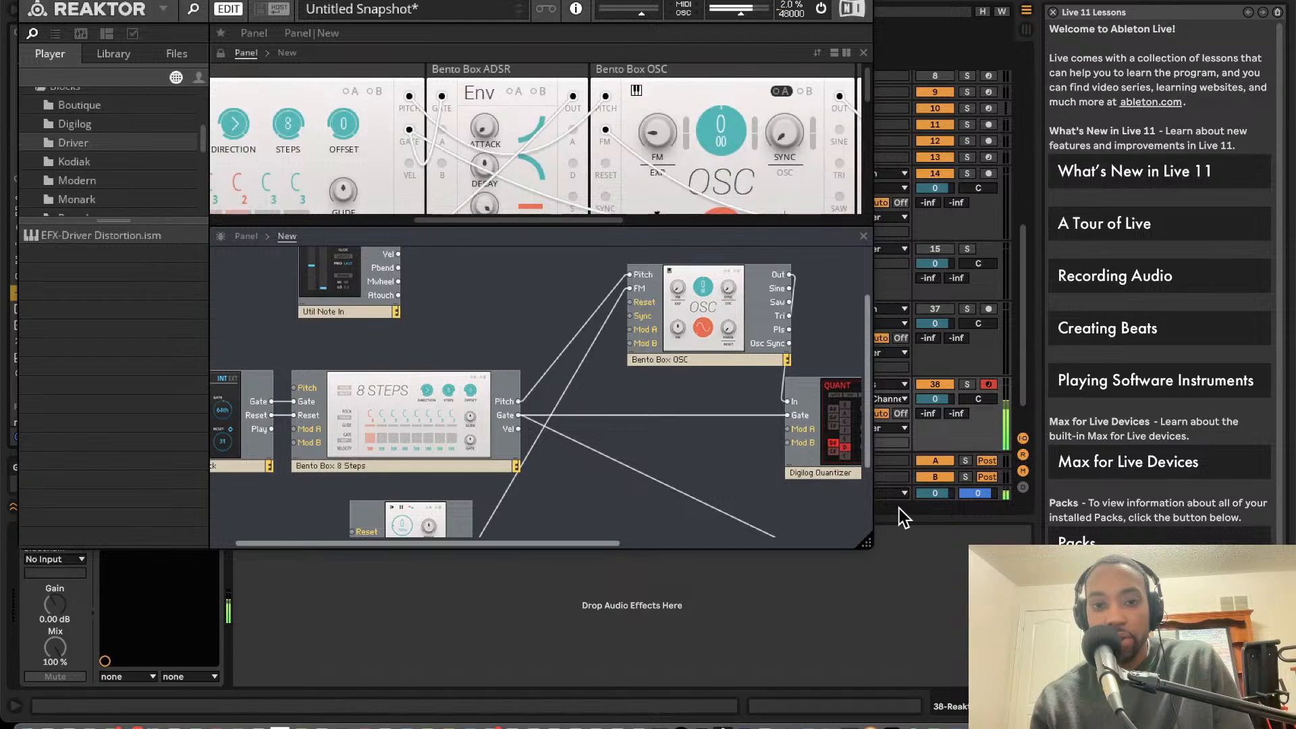
left_click_drag(869, 535, 1031, 659)
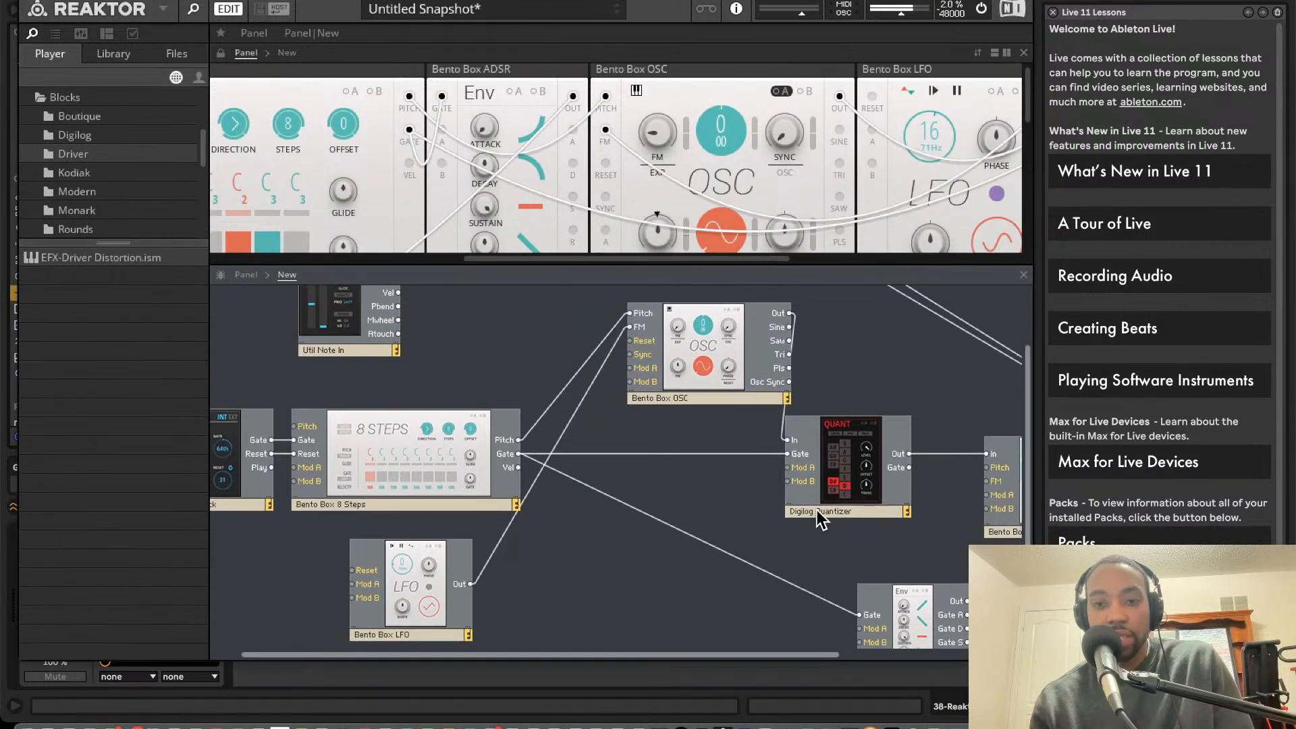
- Add the EFX-Driver Distortion block to the structure near the Bento Box ADSR
scroll(821, 518, "down", 1)
scroll(821, 518, "right", 3)
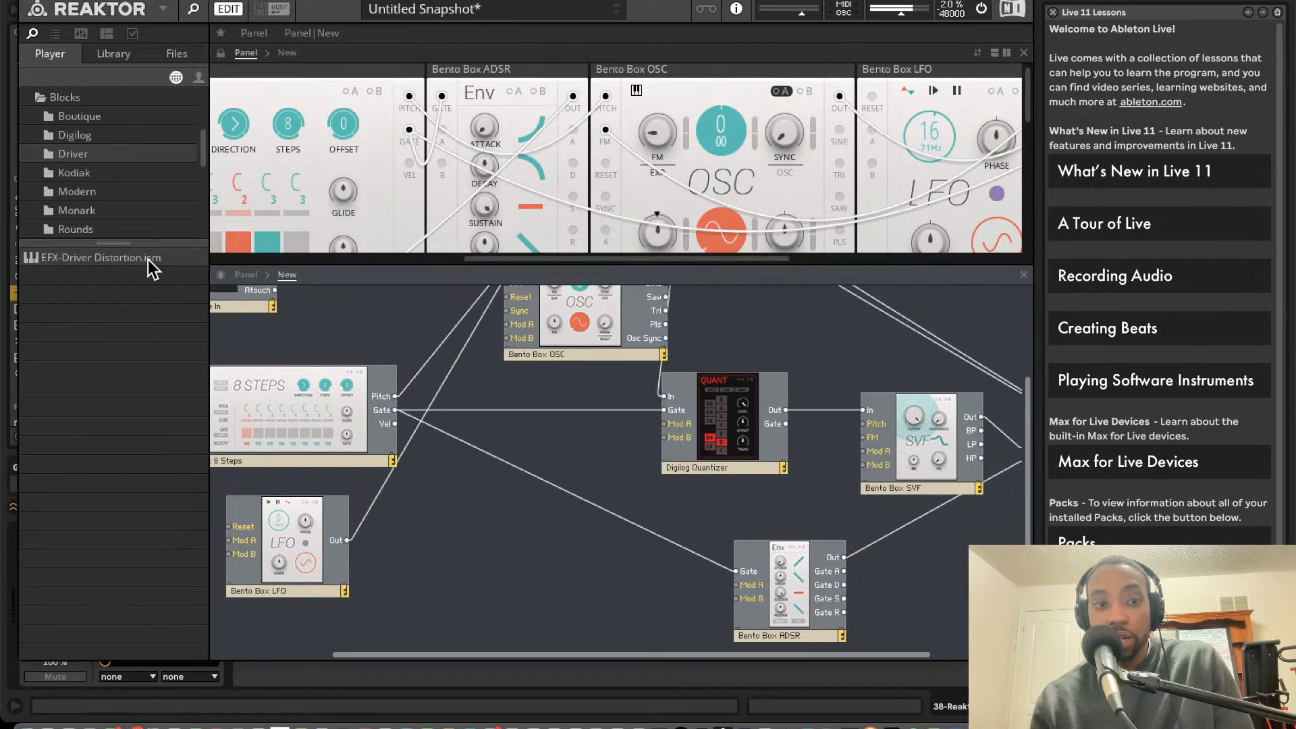
left_click_drag(152, 269, 469, 442)
left_click_drag(654, 564, 584, 545)
scroll(585, 545, "down", 1)
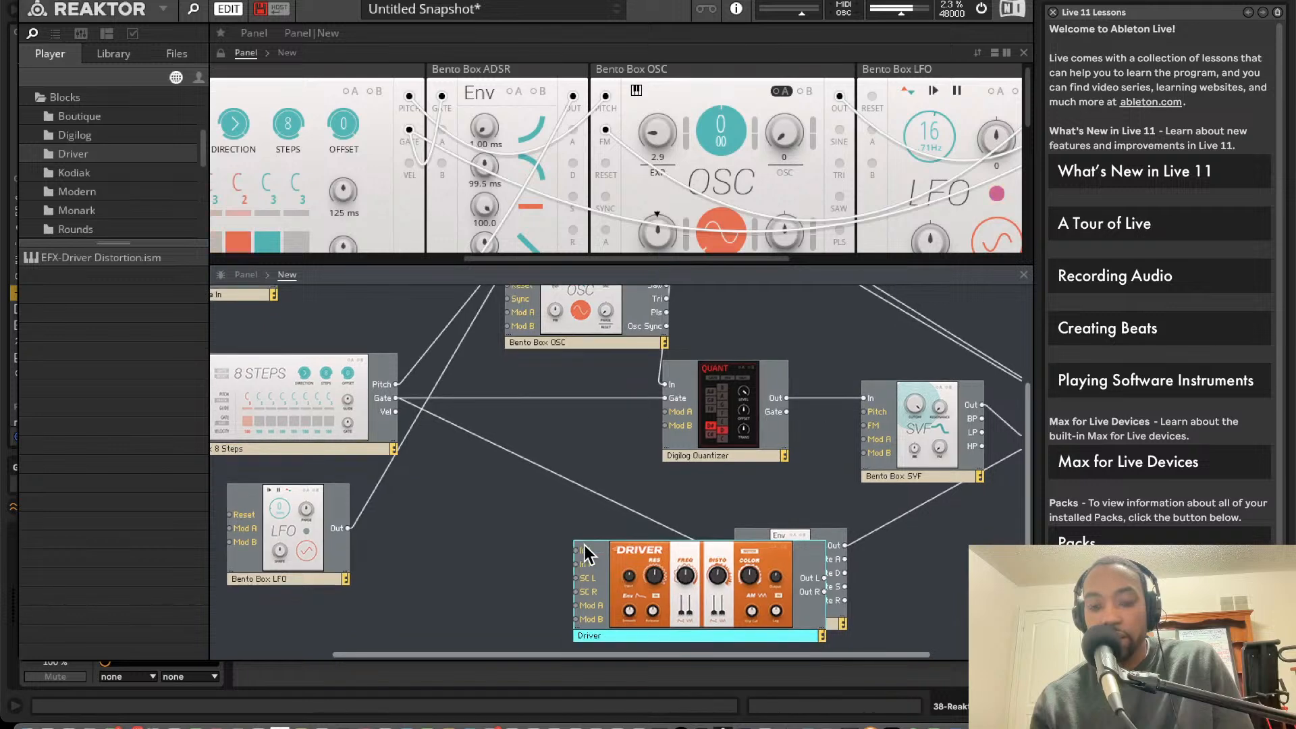
- Move the Driver block to the free space just right of the Bento Box VCA in the structure
left_click_drag(681, 574, 989, 582)
scroll(740, 566, "right", 3)
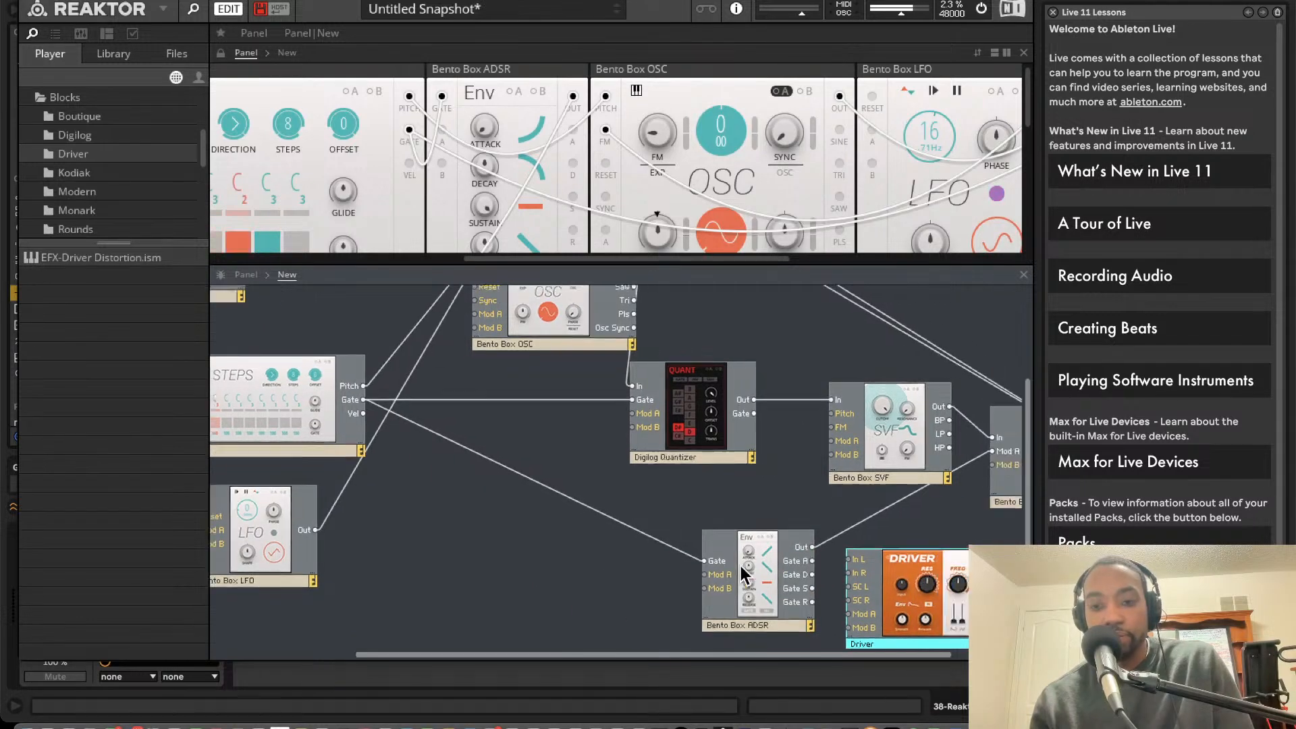
scroll(719, 513, "down", 1)
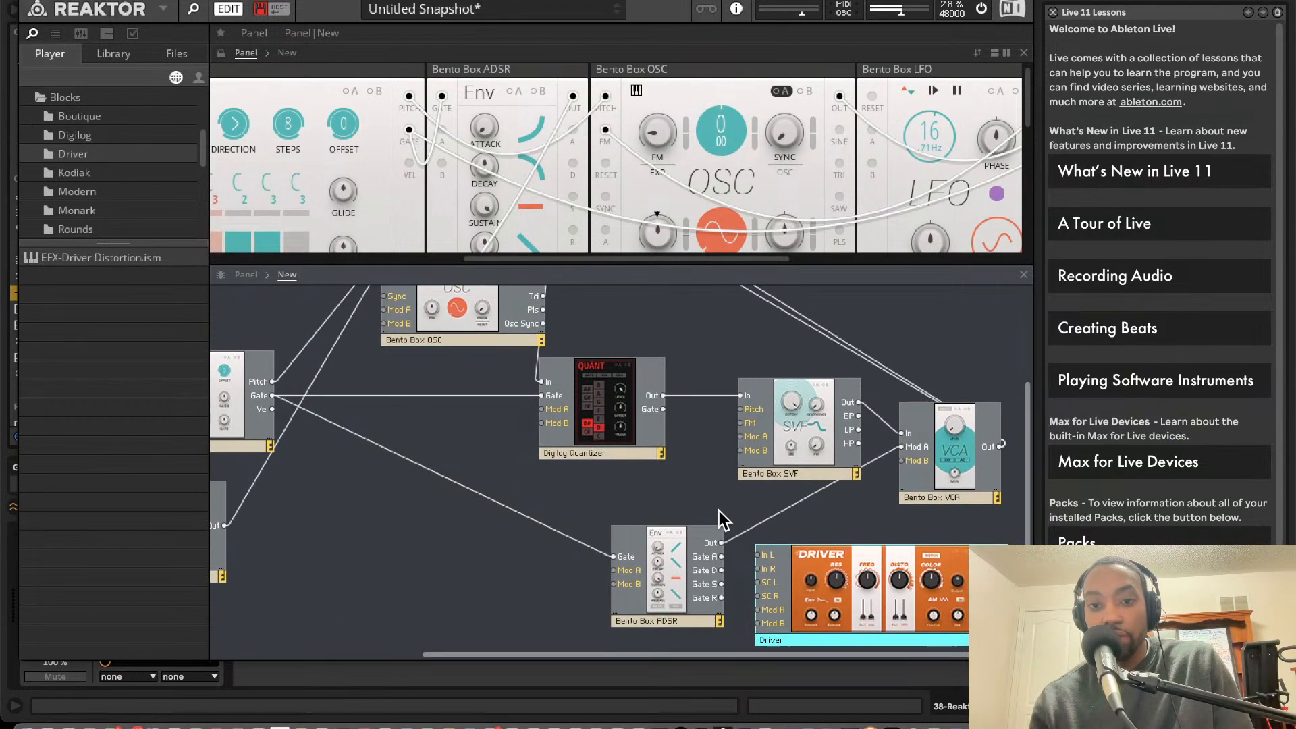
left_click_drag(814, 561, 929, 544)
scroll(813, 554, "right", 3)
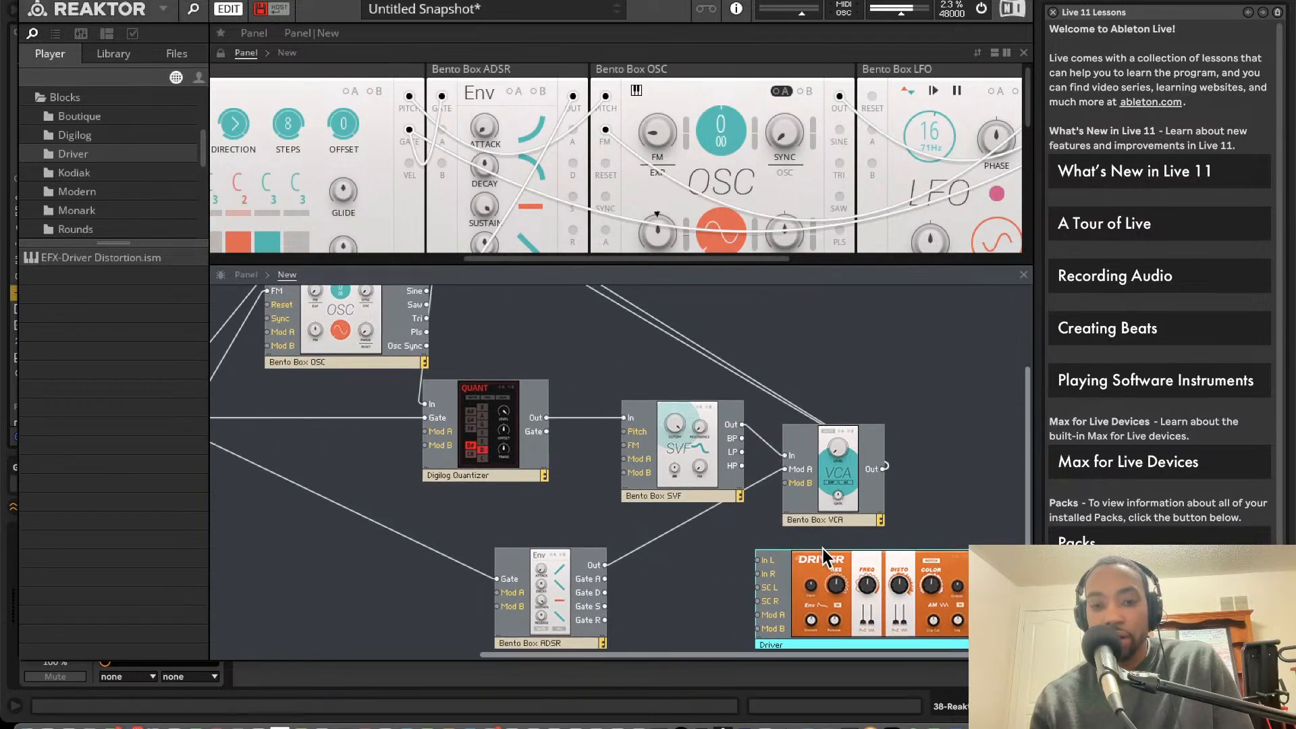
left_click_drag(824, 552, 764, 581)
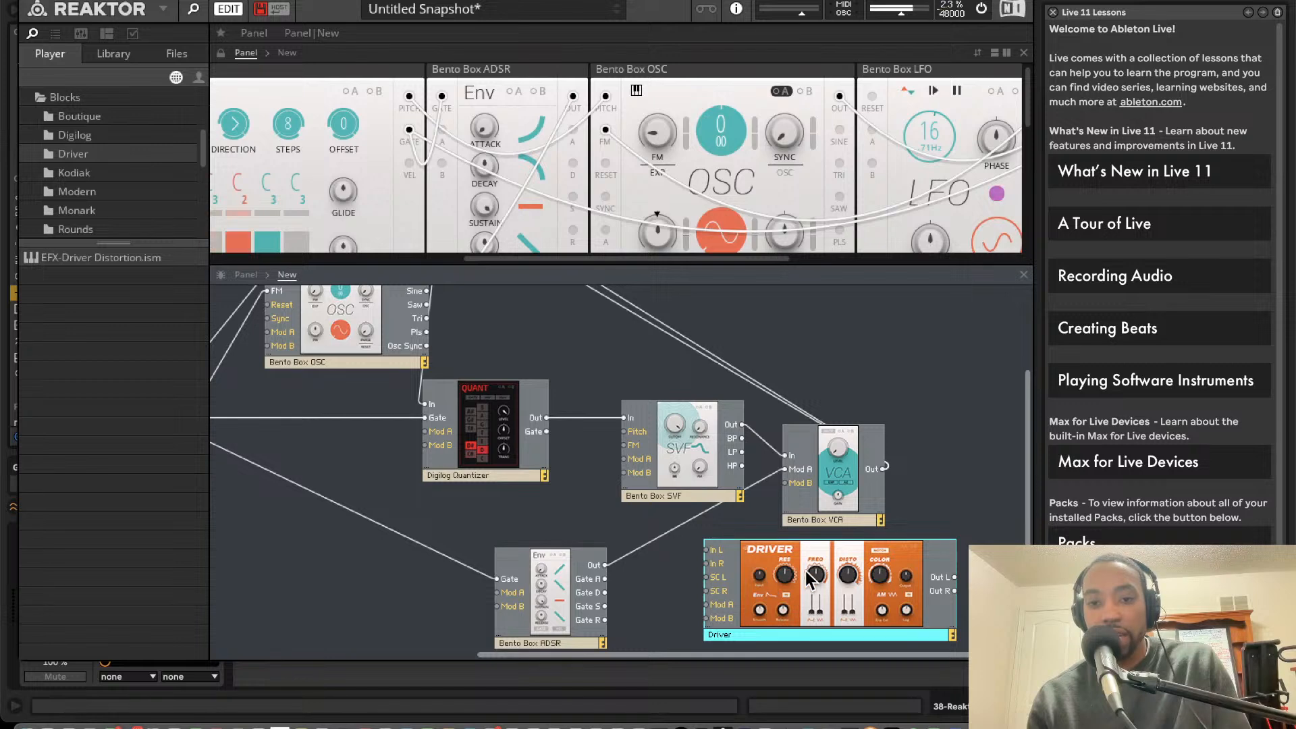
left_click_drag(805, 572, 1000, 463)
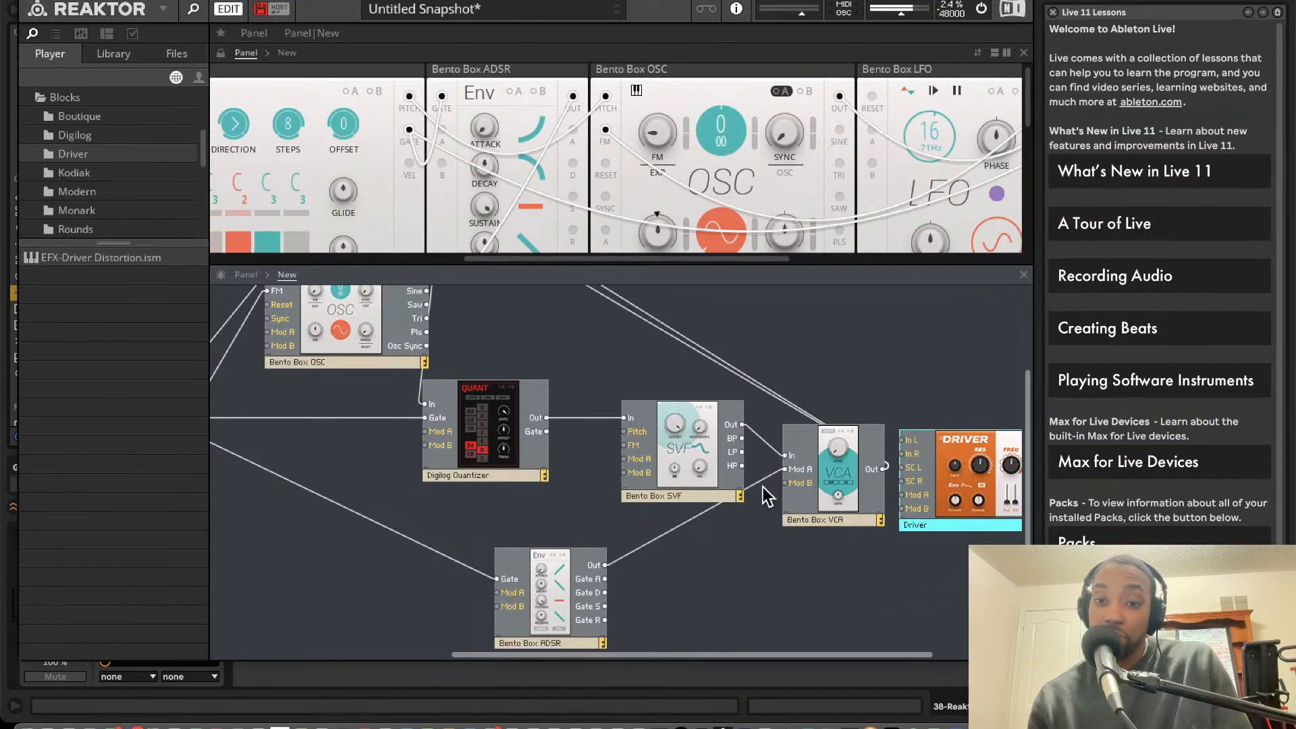
- Wire the Bento Box VCA's output to the Driver block's In L and In R inputs
scroll(767, 496, "right", 3)
scroll(758, 347, "up", 4)
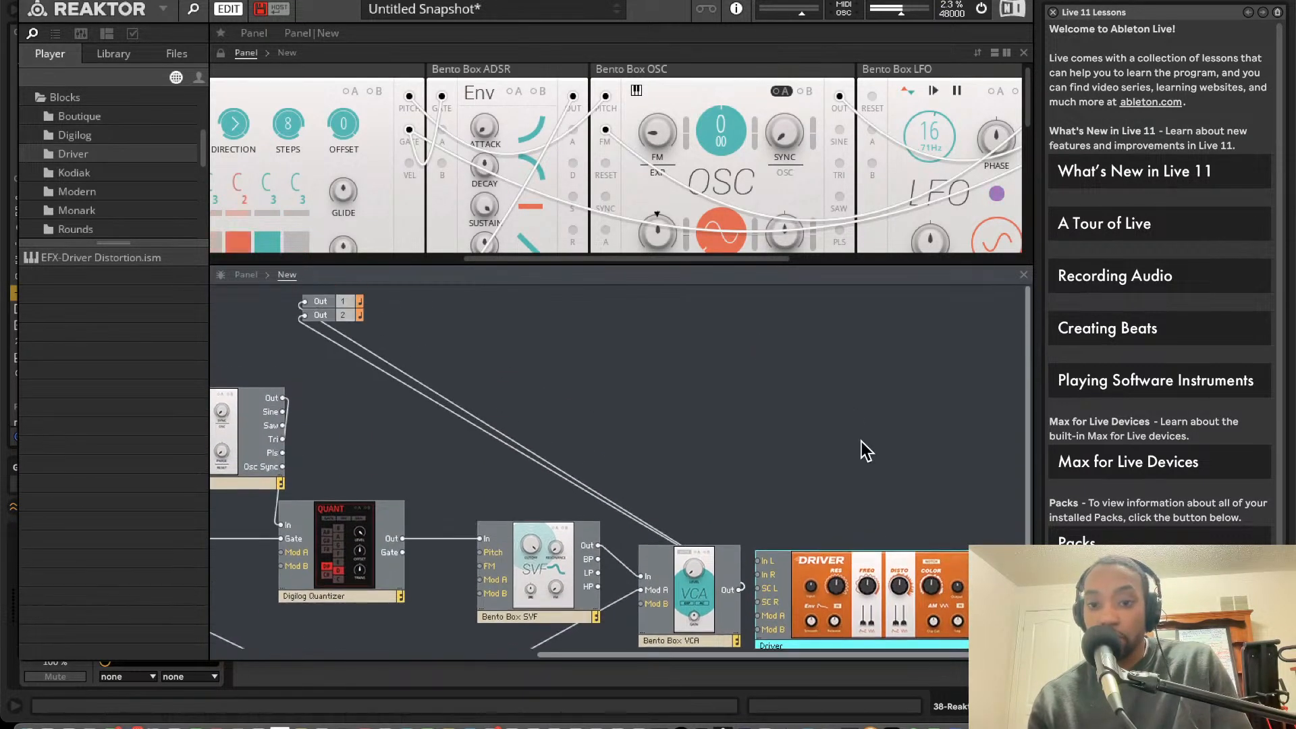
scroll(861, 441, "down", 3)
right_click(846, 436)
left_click(837, 496)
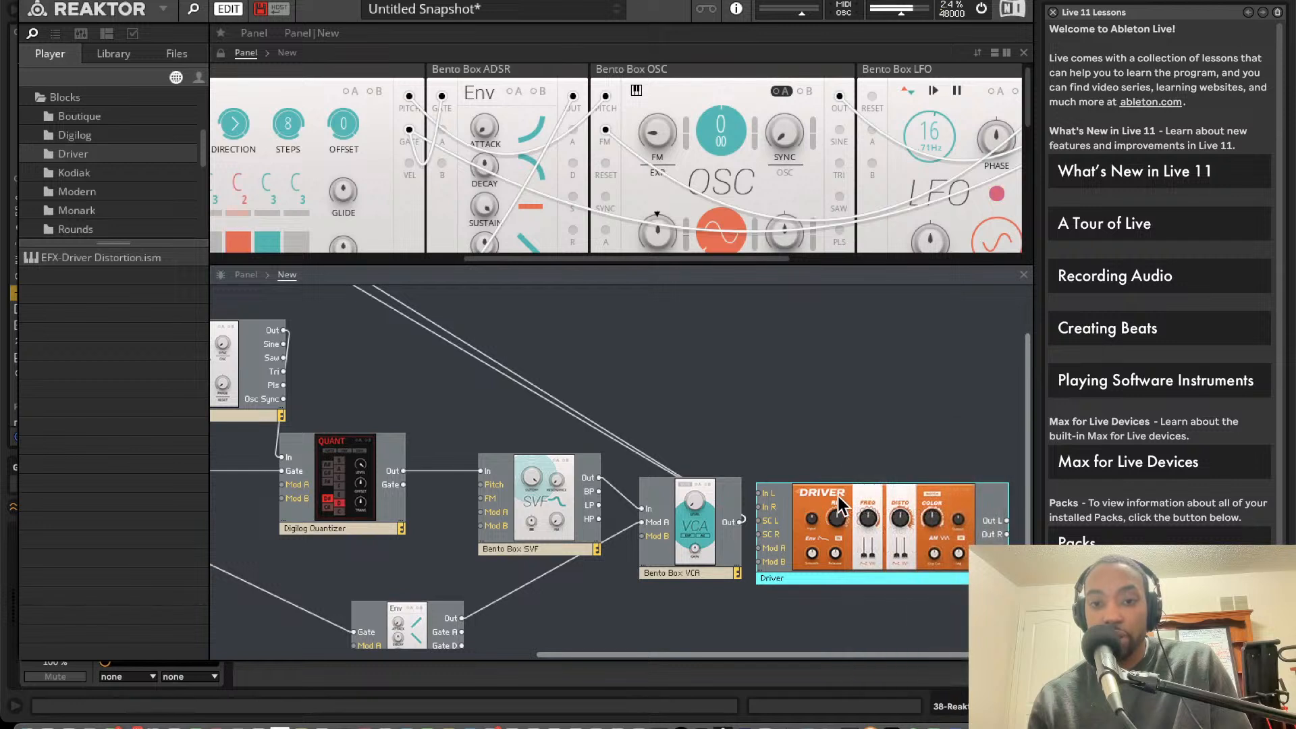
left_click_drag(837, 496, 728, 528)
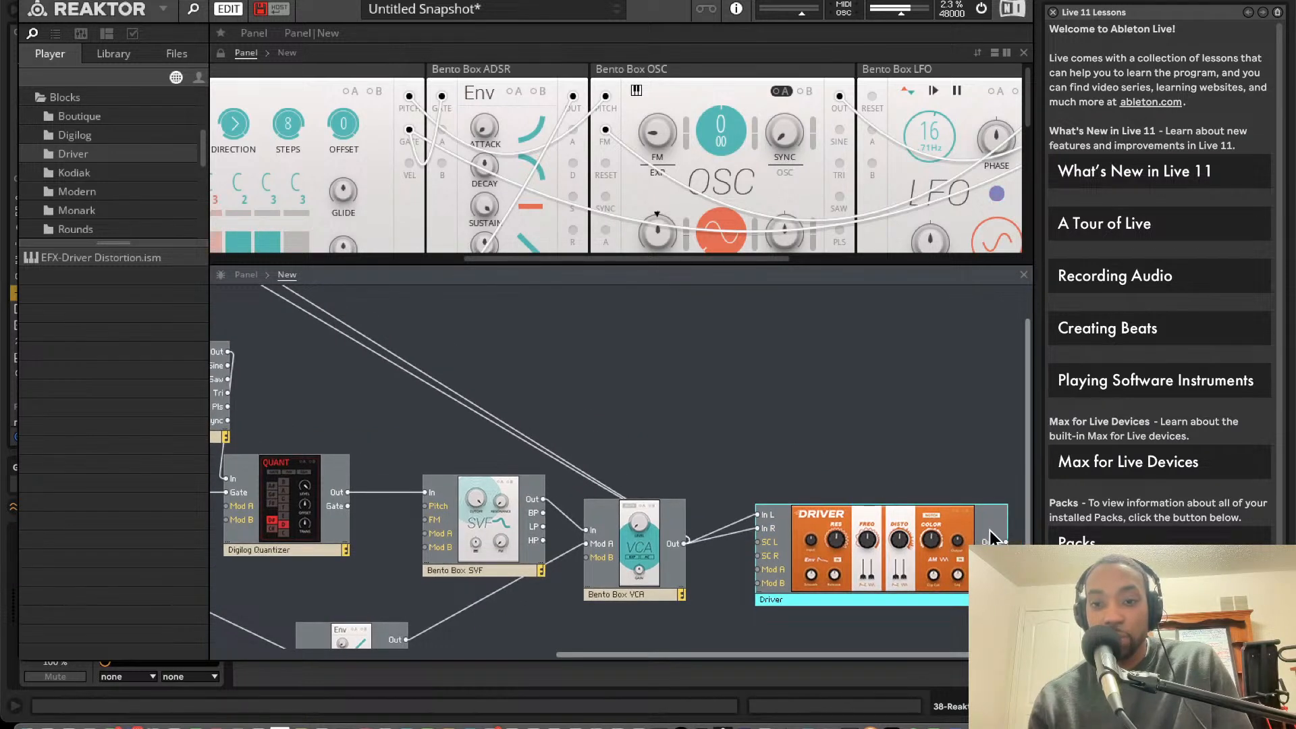
- Route the Driver's left and right outputs to main outputs 1 and 2, replacing the direct VCA connections
left_click_drag(1004, 542, 248, 289)
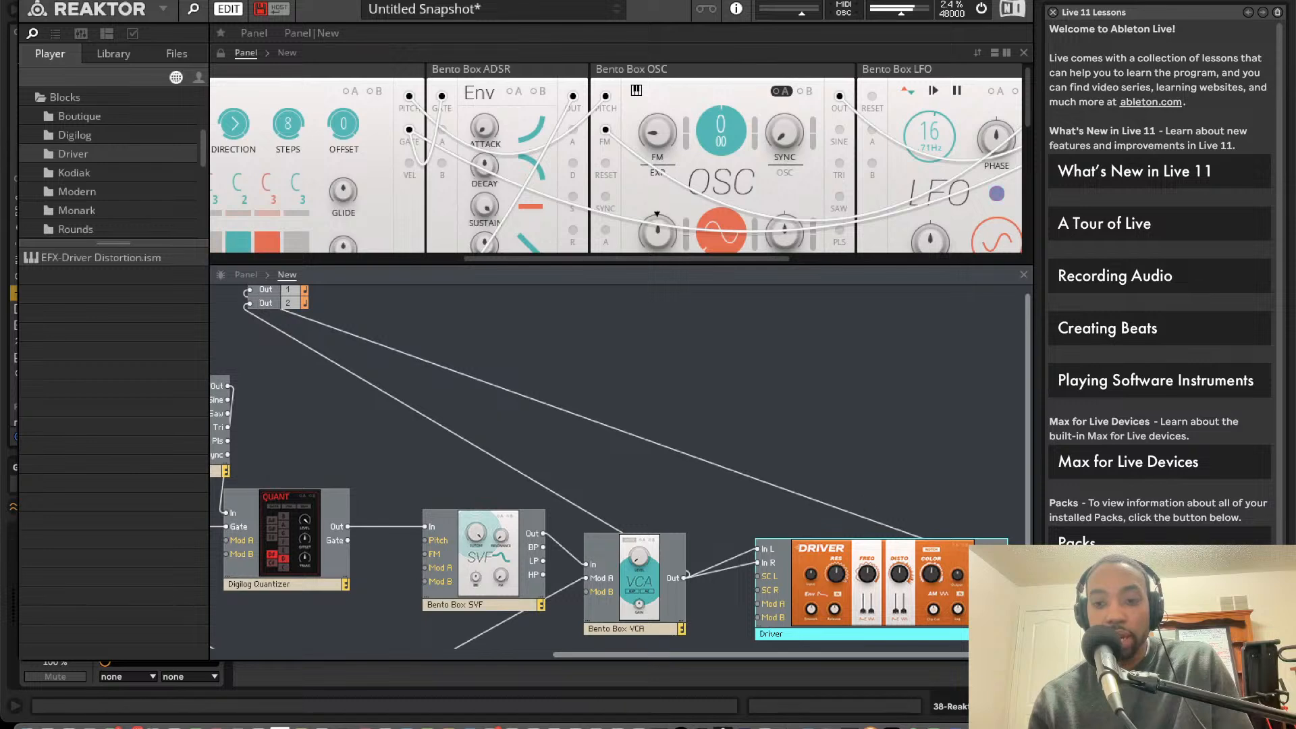
left_click_drag(974, 475, 247, 305)
scroll(392, 197, "up", 5)
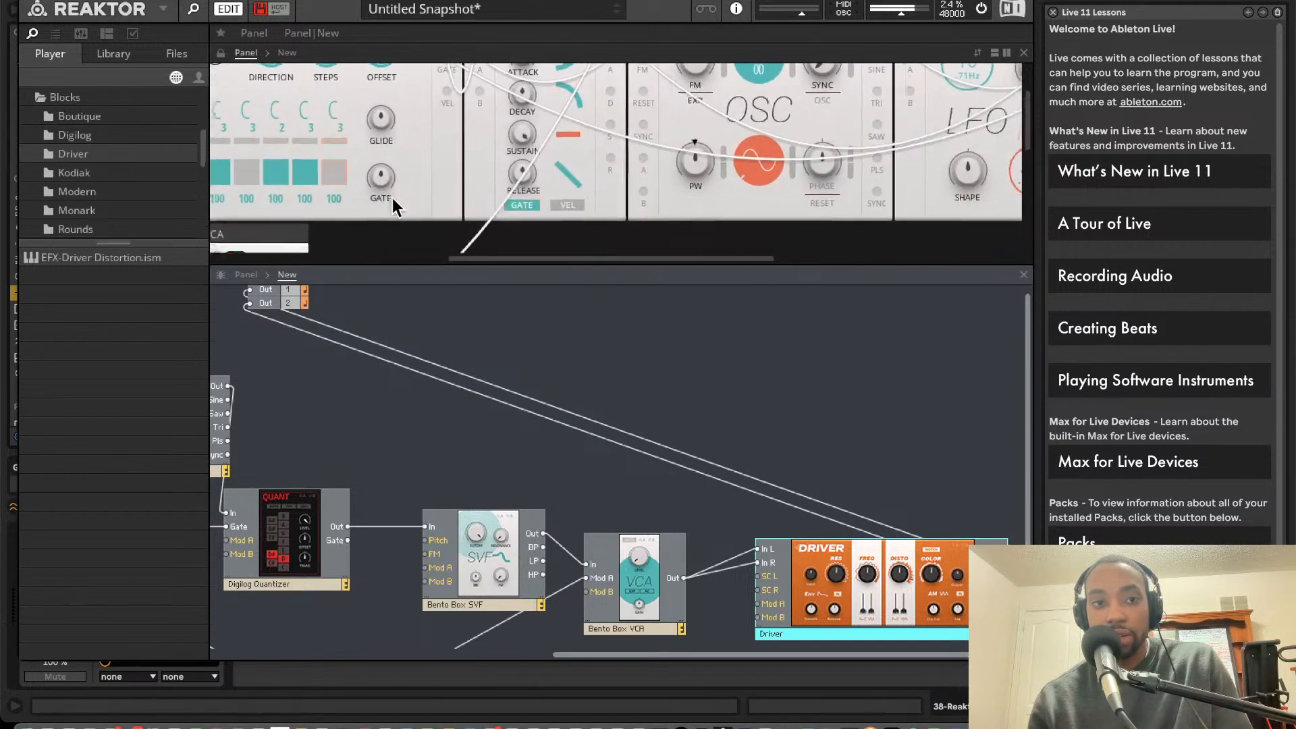
scroll(393, 205, "down", 5)
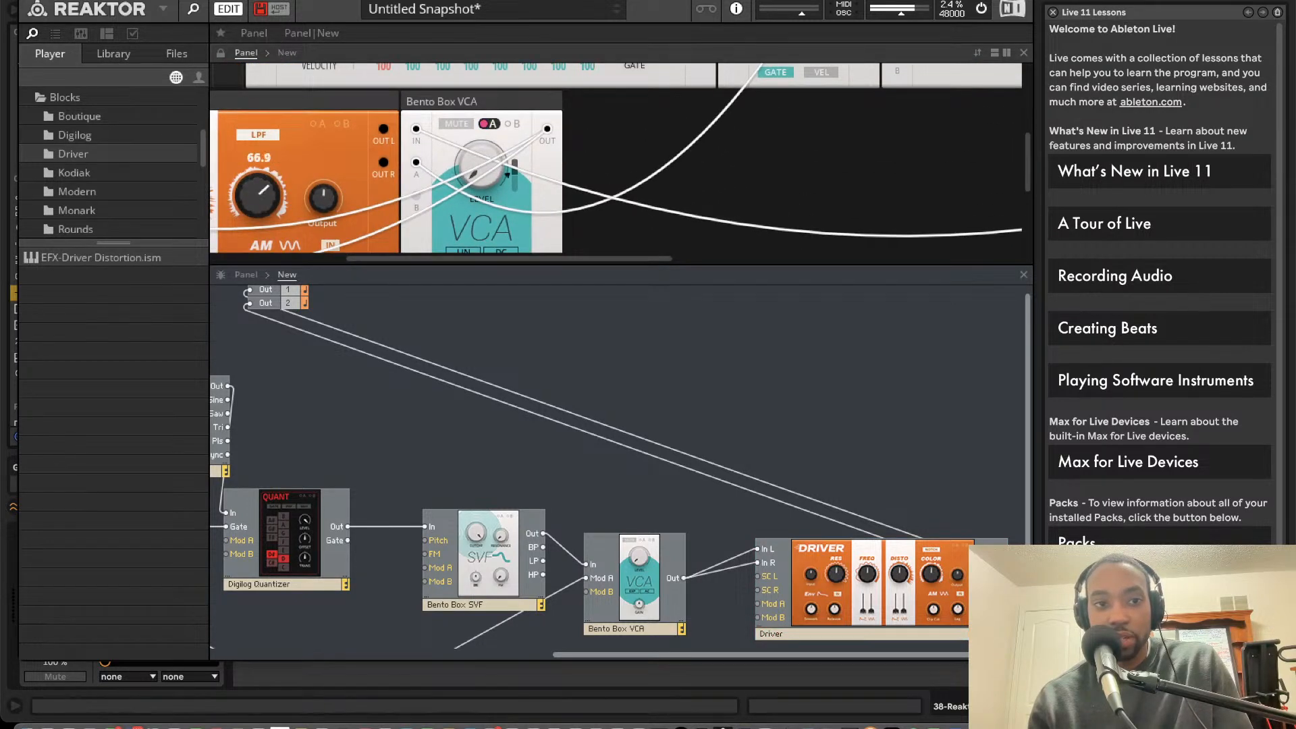
- Open the Rounds folder within the Blocks of the Blocks Primes library
scroll(38, 130, "down", 10)
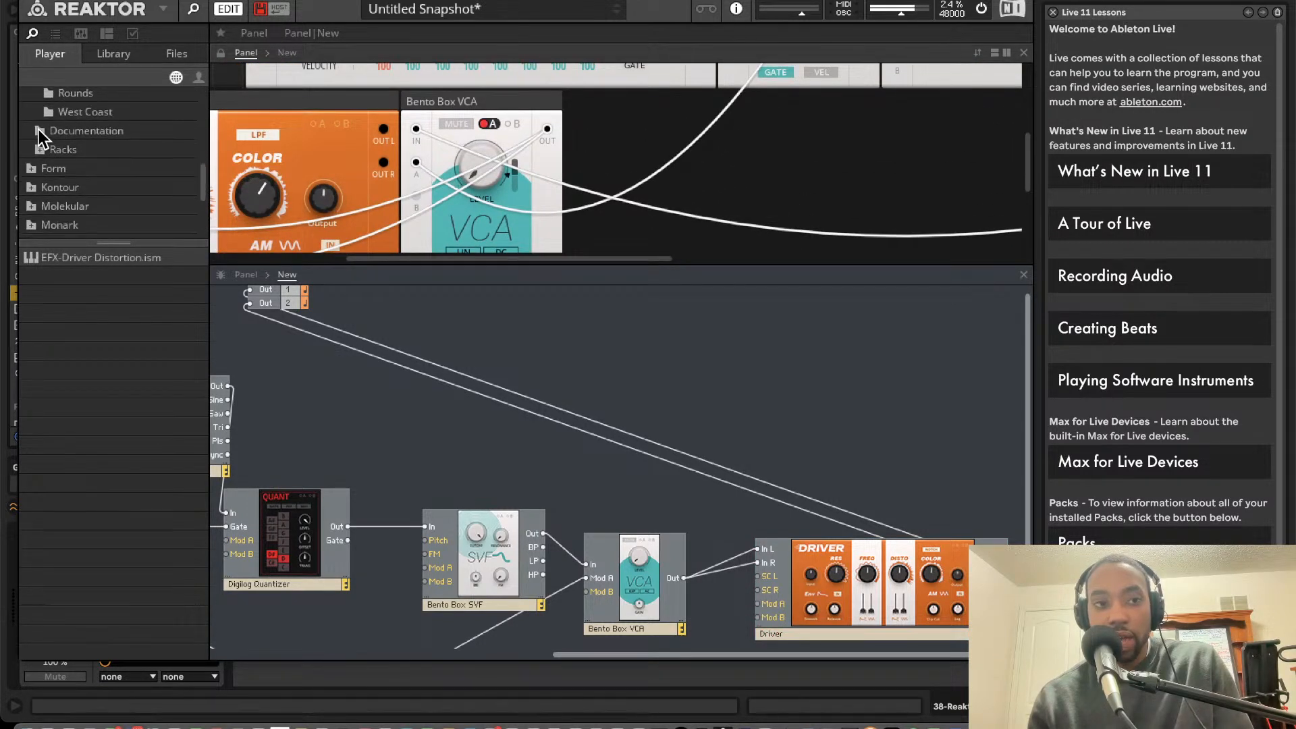
scroll(49, 166, "down", 3)
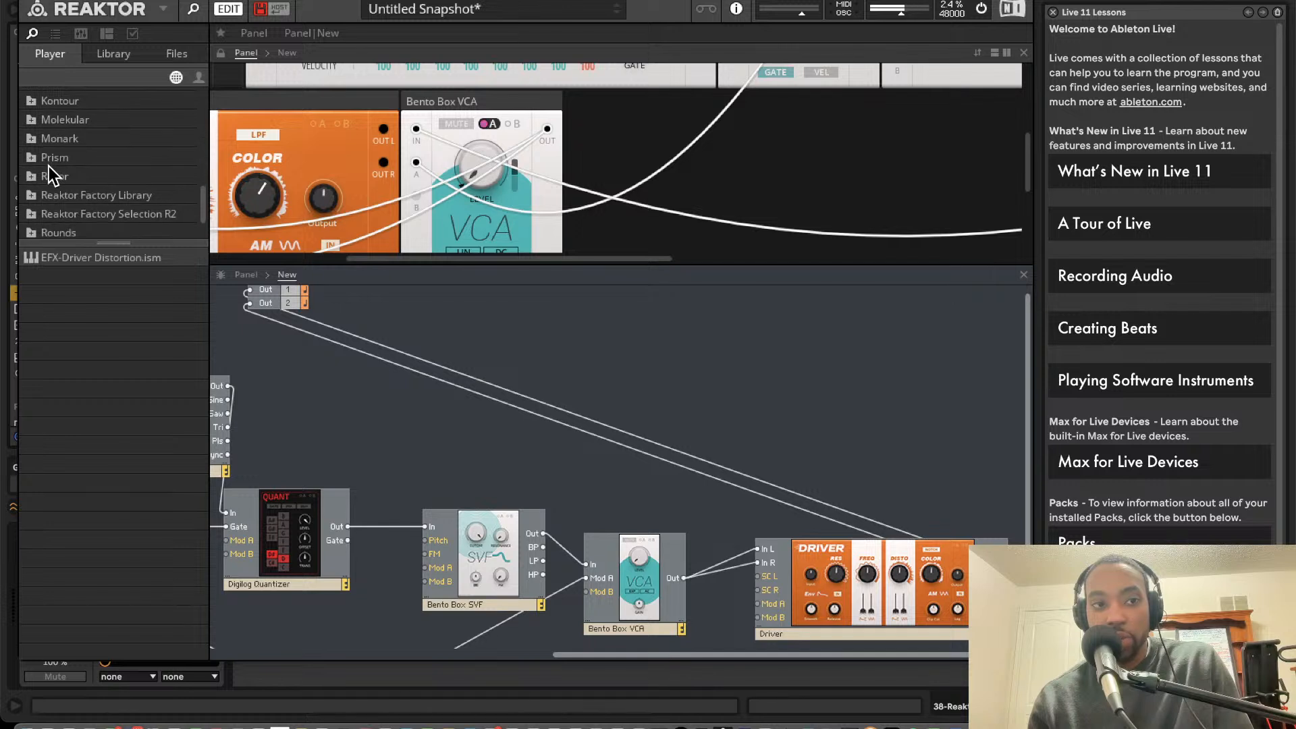
scroll(39, 178, "down", 2)
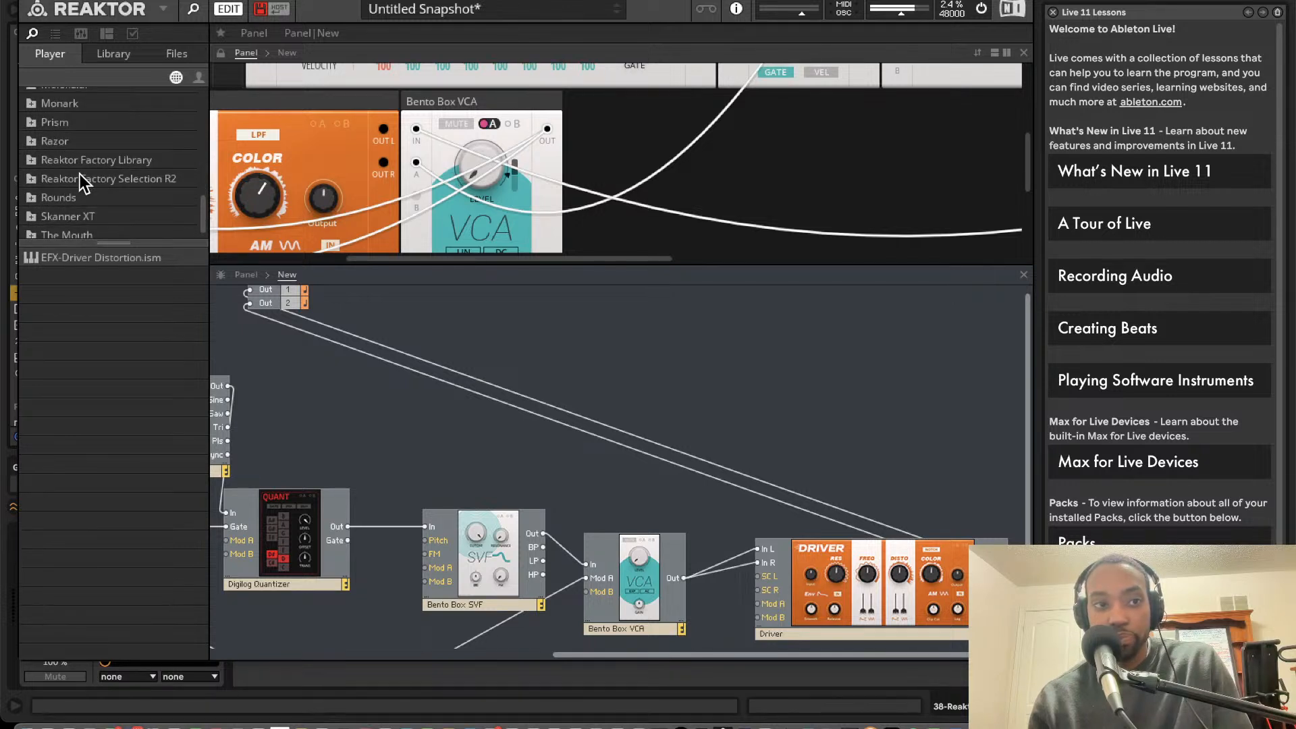
scroll(80, 174, "down", 1)
left_click(31, 192)
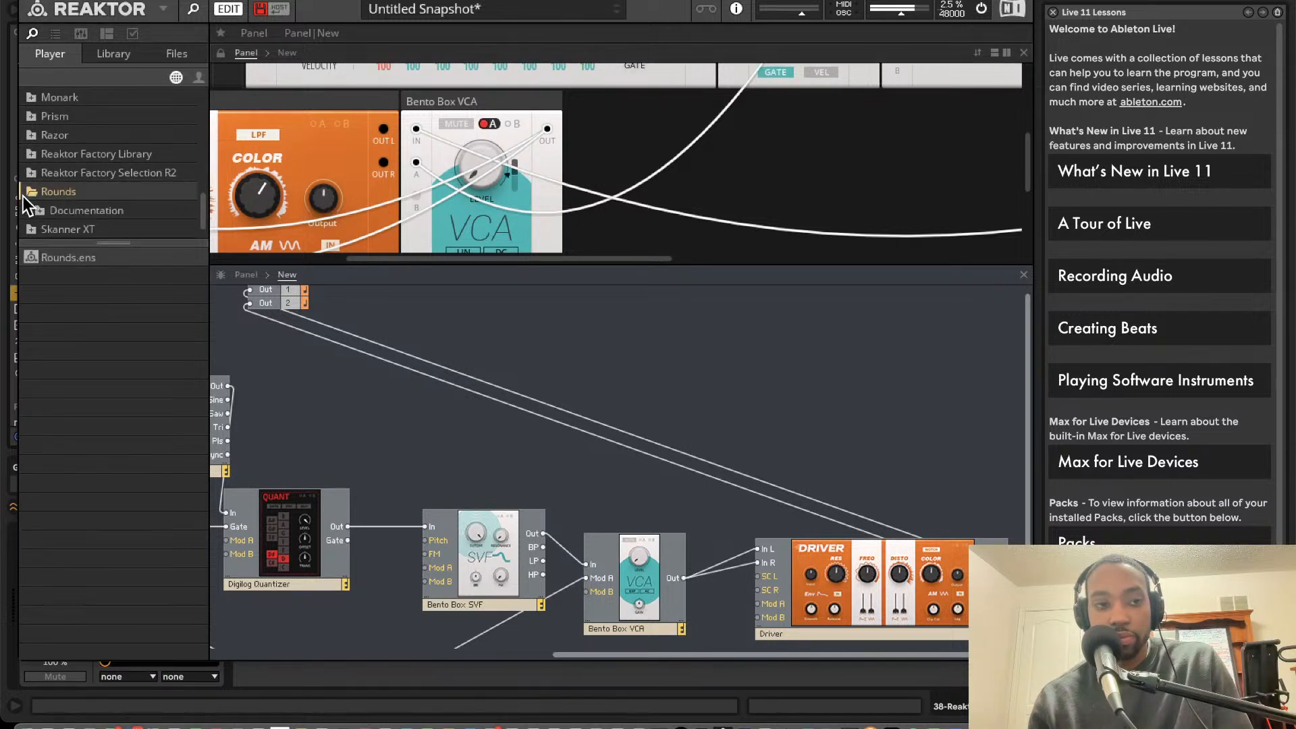
scroll(60, 185, "up", 6)
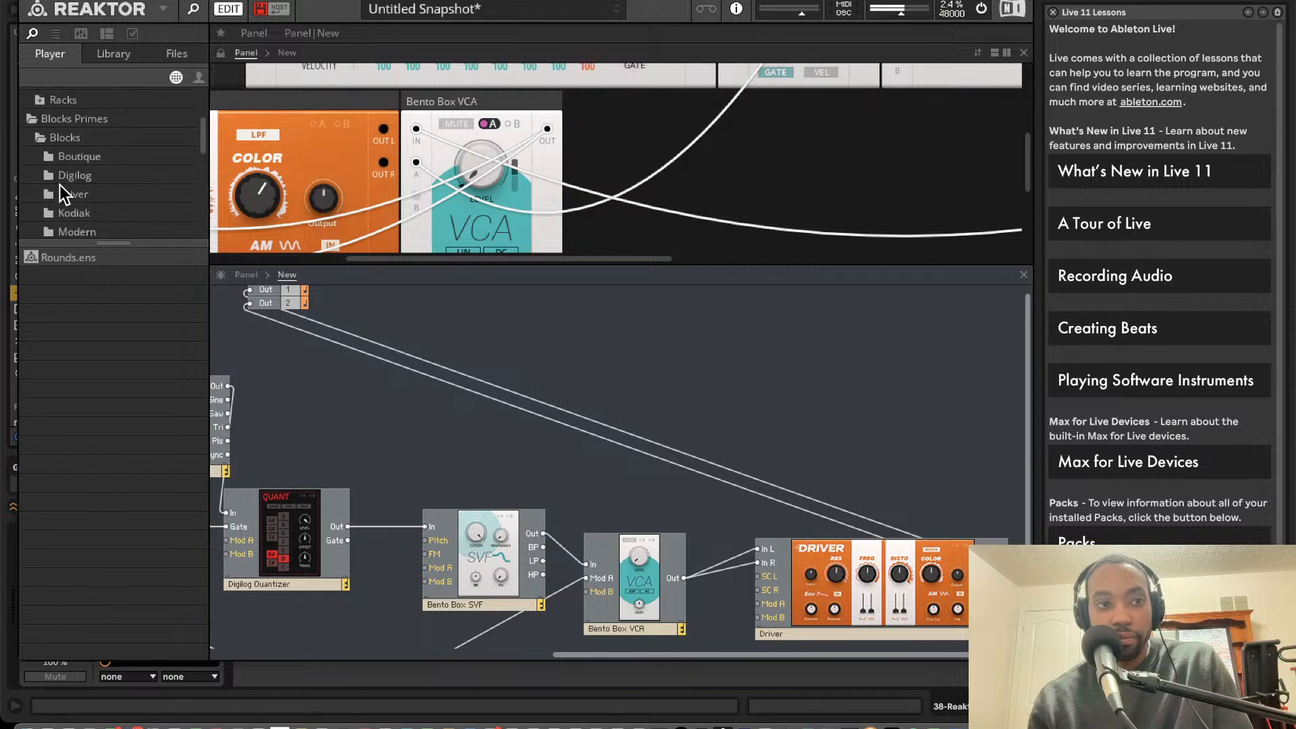
left_click(65, 180)
scroll(65, 180, "down", 5)
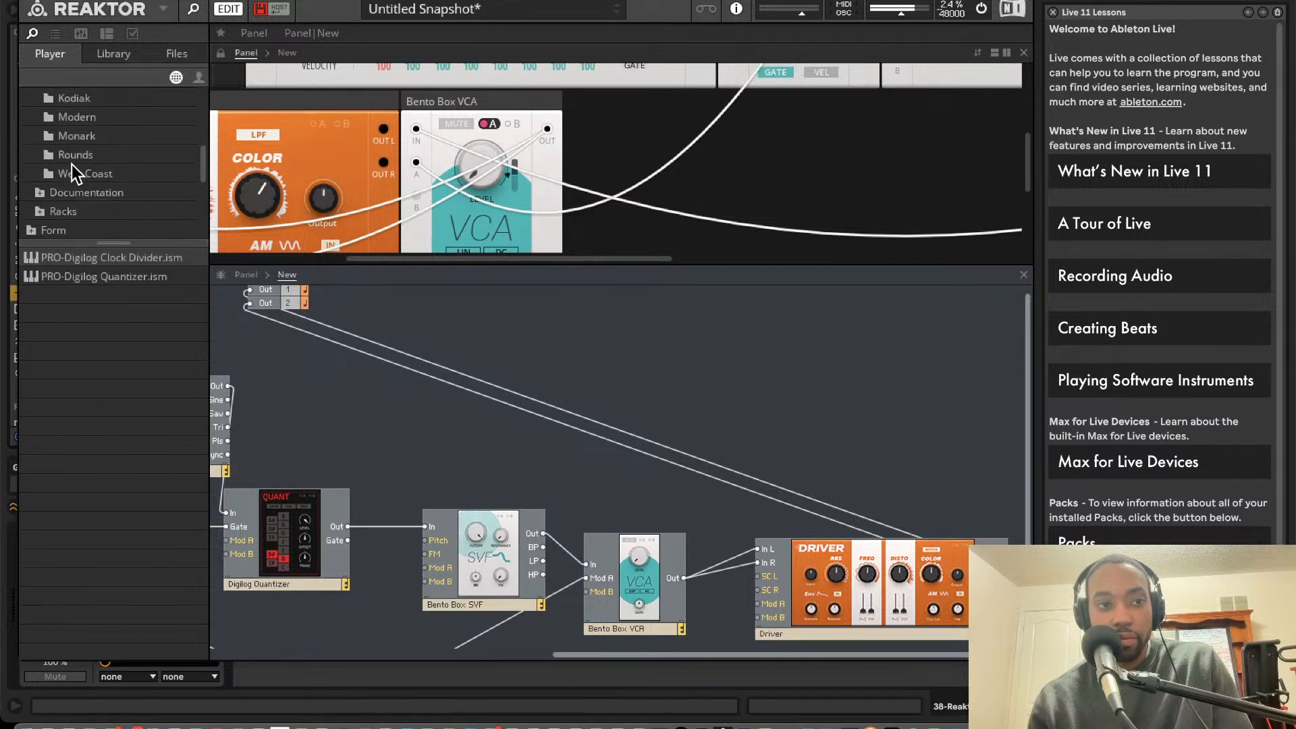
left_click(71, 164)
left_click(75, 155)
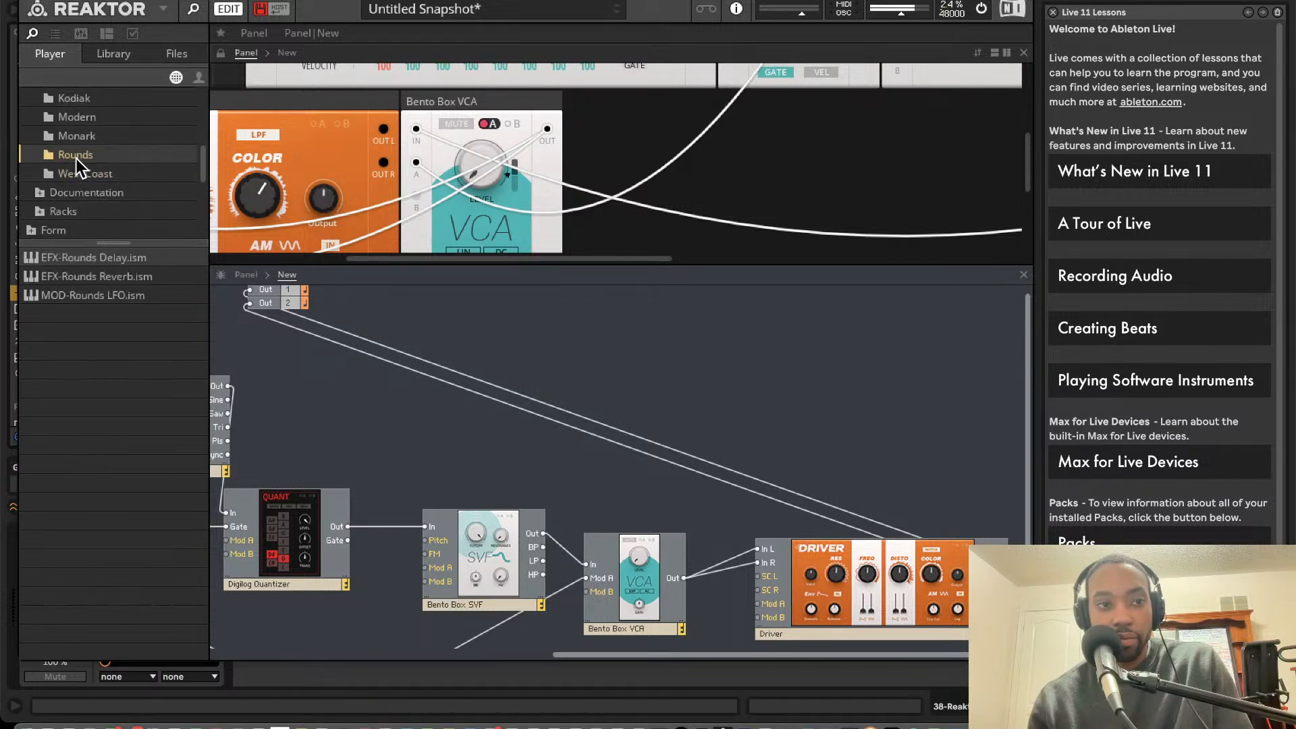
left_click(81, 295)
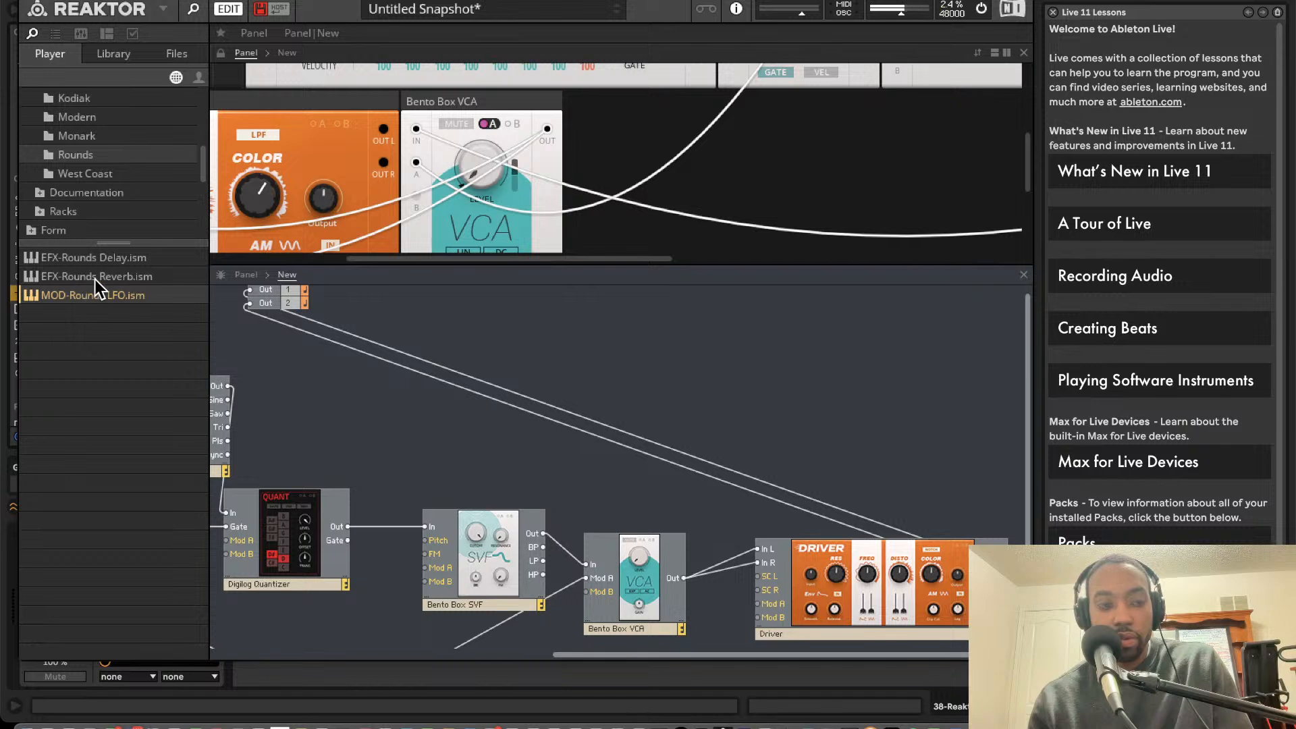
- Add the EFX-Rounds Reverb block beside the Driver and wire the Driver's left and right outputs to its In L and In R
left_click_drag(95, 278, 1013, 550)
scroll(922, 444, "right", 5)
left_click_drag(920, 562, 952, 560)
left_click_drag(862, 598, 892, 581)
scroll(891, 581, "right", 1)
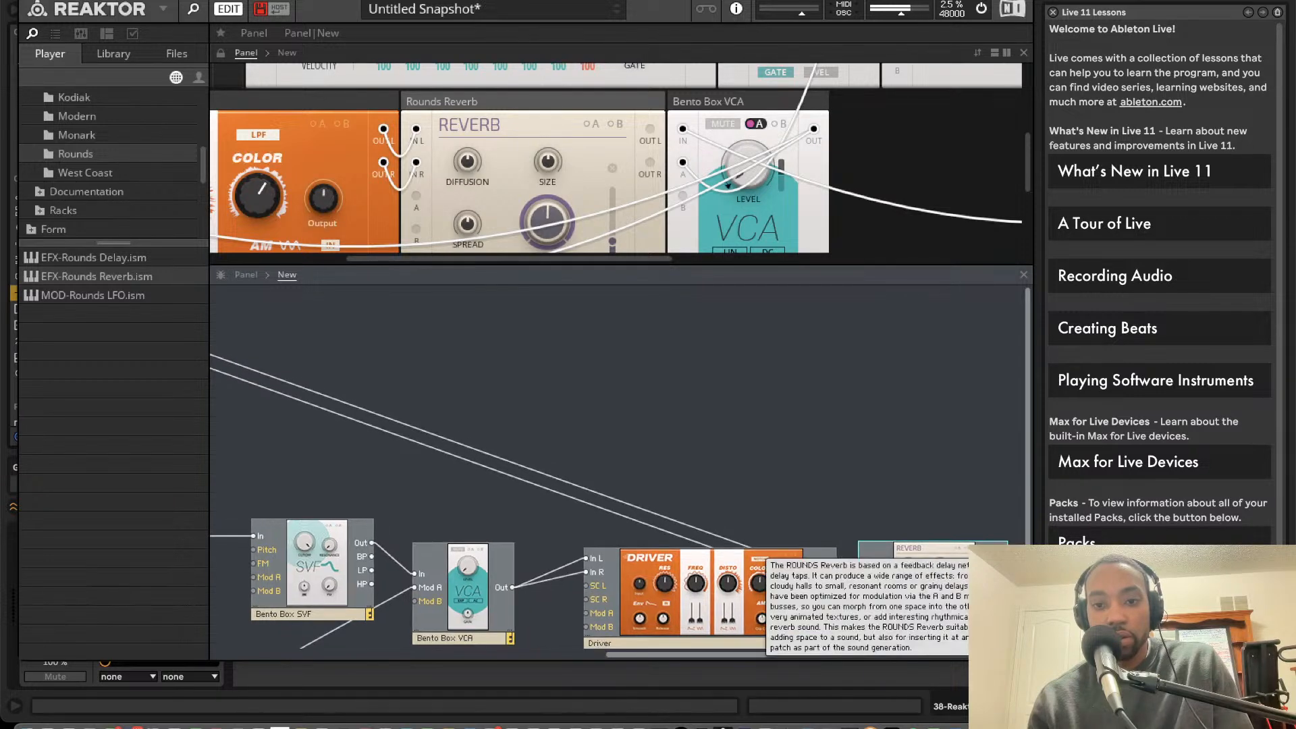
scroll(359, 245, "down", 3)
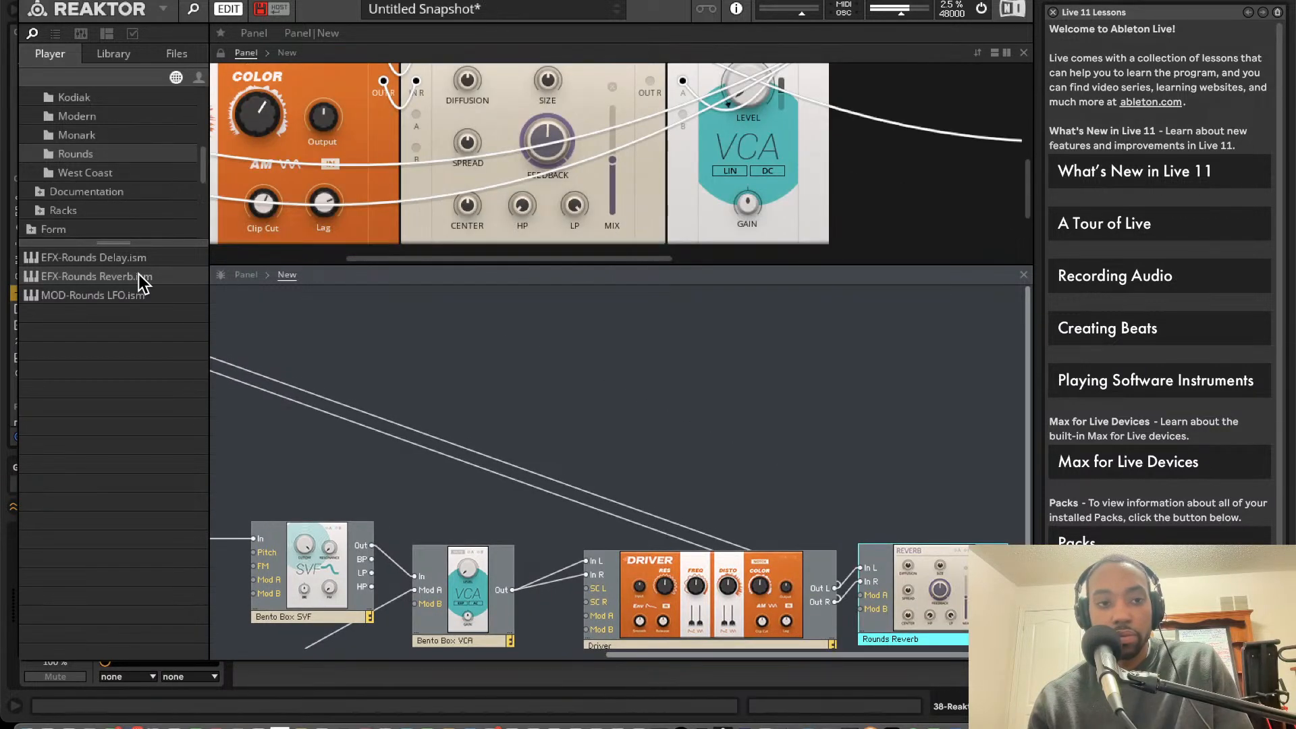
- Route the Rounds Reverb's left and right outputs to main outputs 1 and 2, replacing the direct Driver connections
scroll(213, 334, "left", 15)
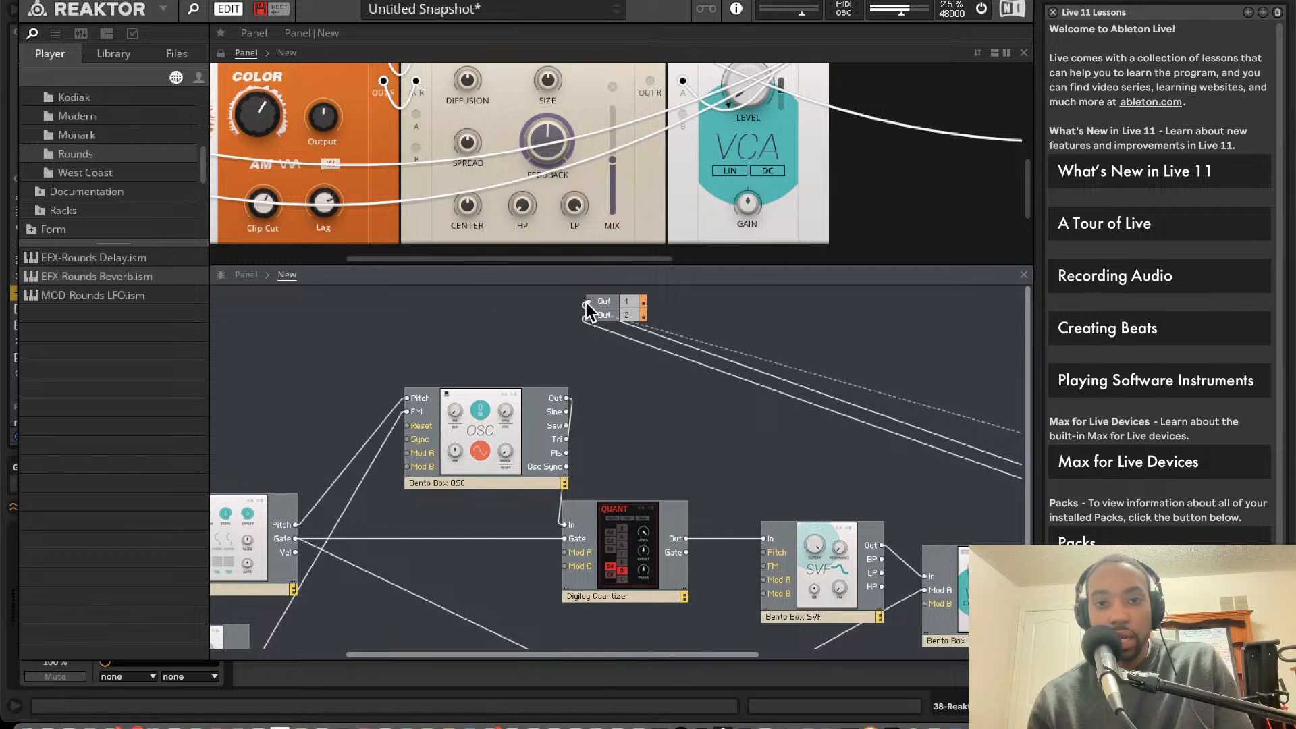
scroll(586, 302, "right", 10)
scroll(667, 326, "right", 6)
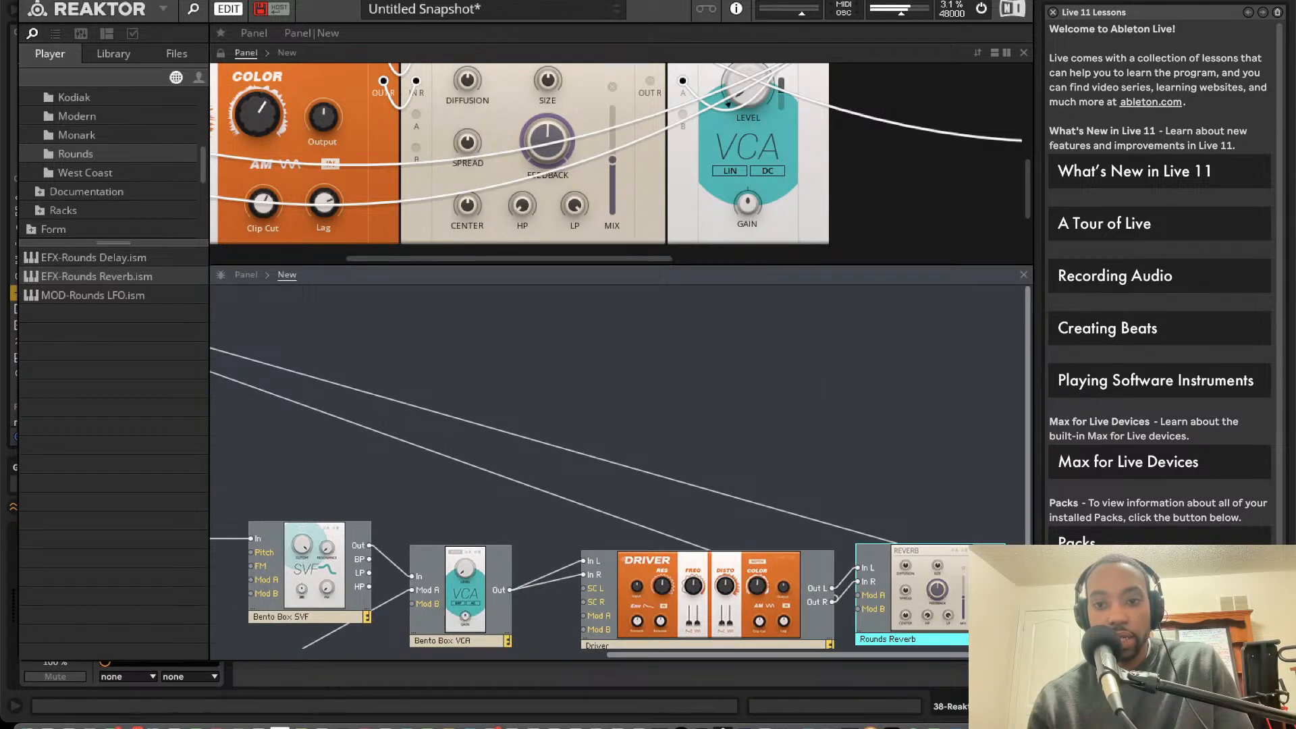
scroll(443, 399, "left", 1)
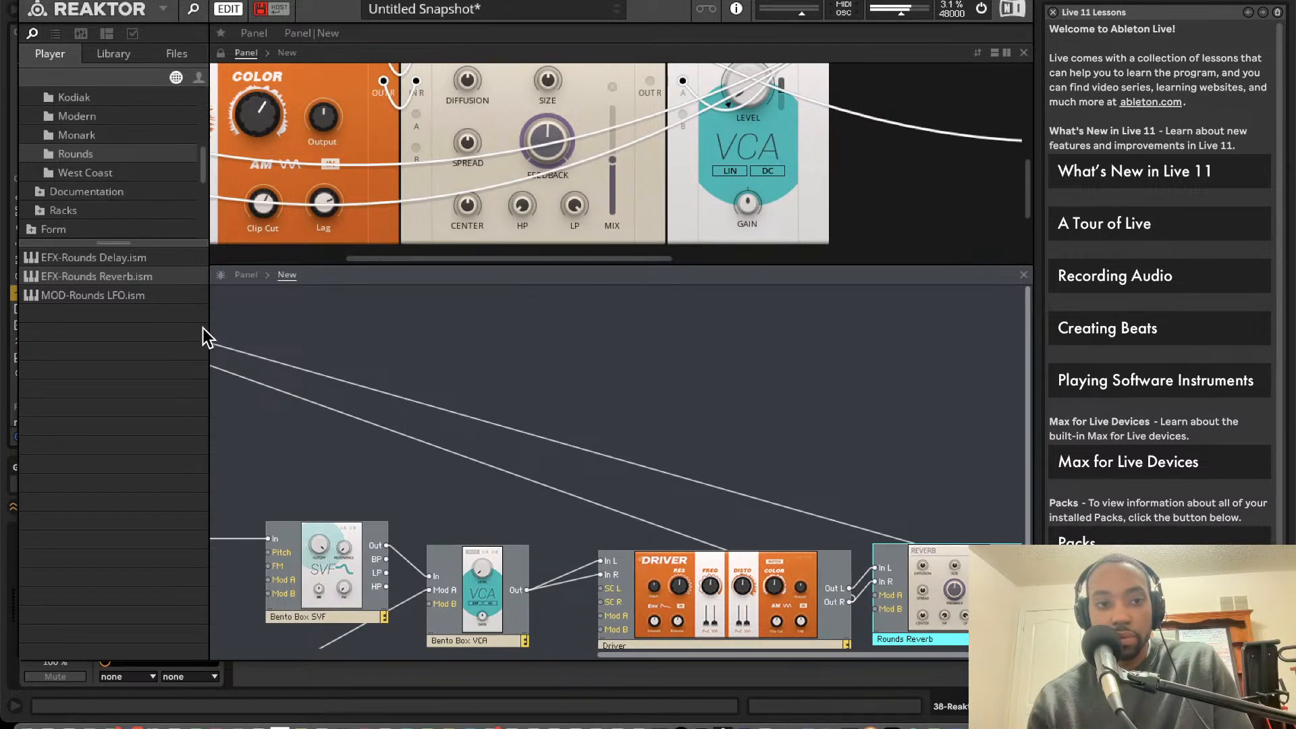
scroll(238, 346, "left", 4)
scroll(225, 329, "left", 8)
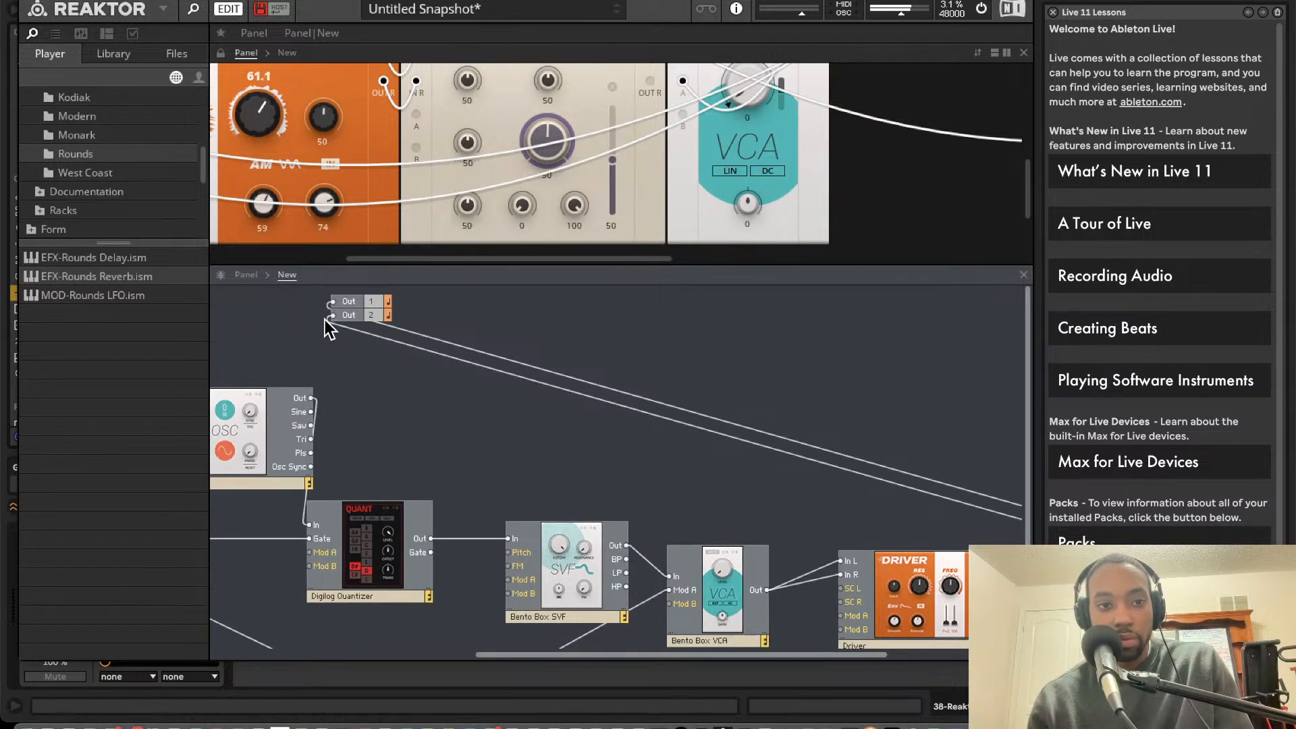
- Turn on pitch Track in the Bento Box 8 Steps sequencer and set the fourth step's pitch to C#1
scroll(375, 197, "left", 12)
scroll(375, 197, "left", 15)
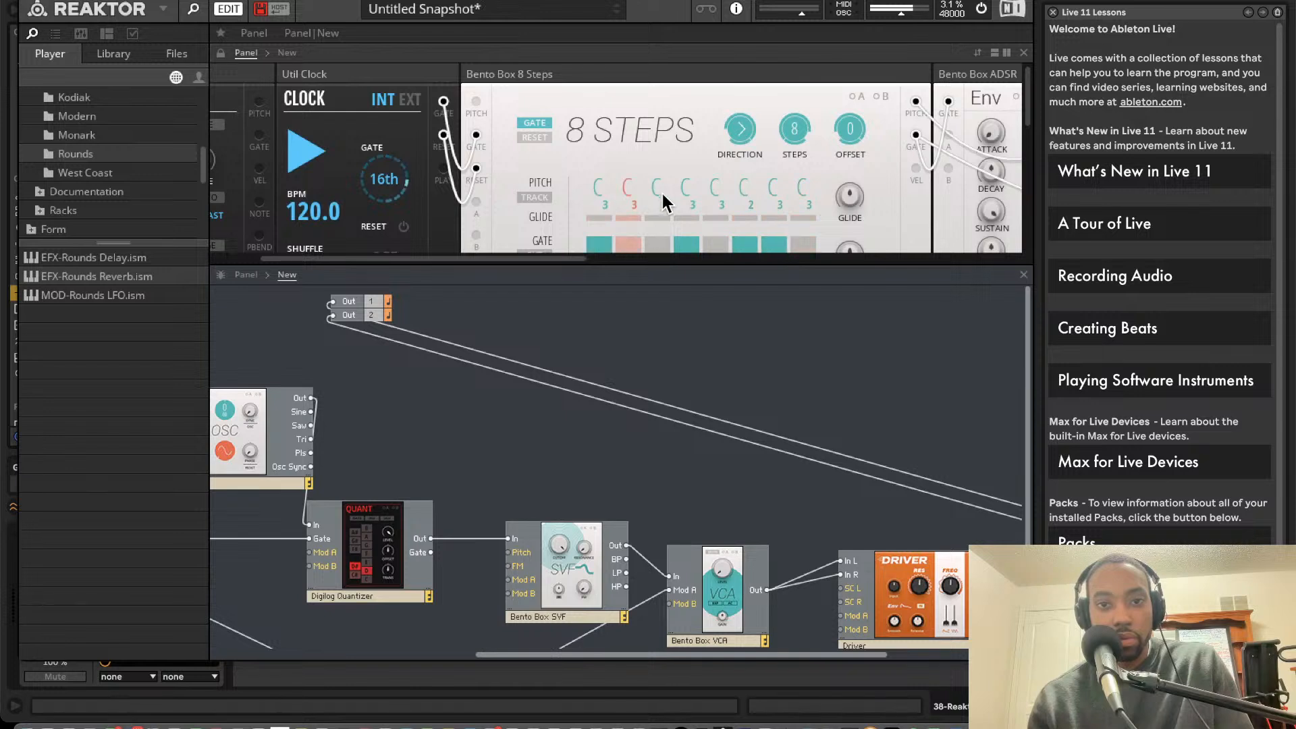
scroll(683, 159, "up", 1)
left_click(543, 198)
left_click_drag(685, 188, 686, 249)
scroll(687, 212, "down", 2)
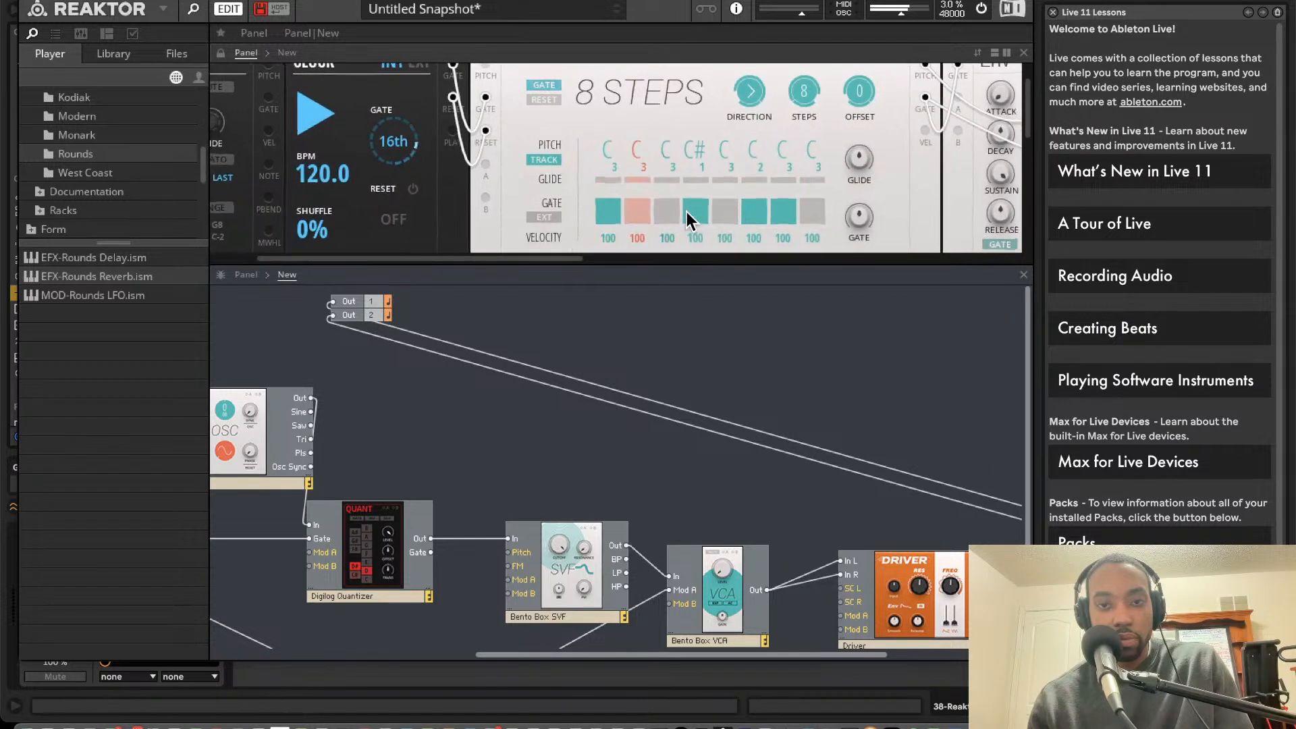
- Turn off pitch Track in the 8 Steps sequencer and set the eighth step to D#4 with its gate off
left_click(804, 217)
left_click(553, 158)
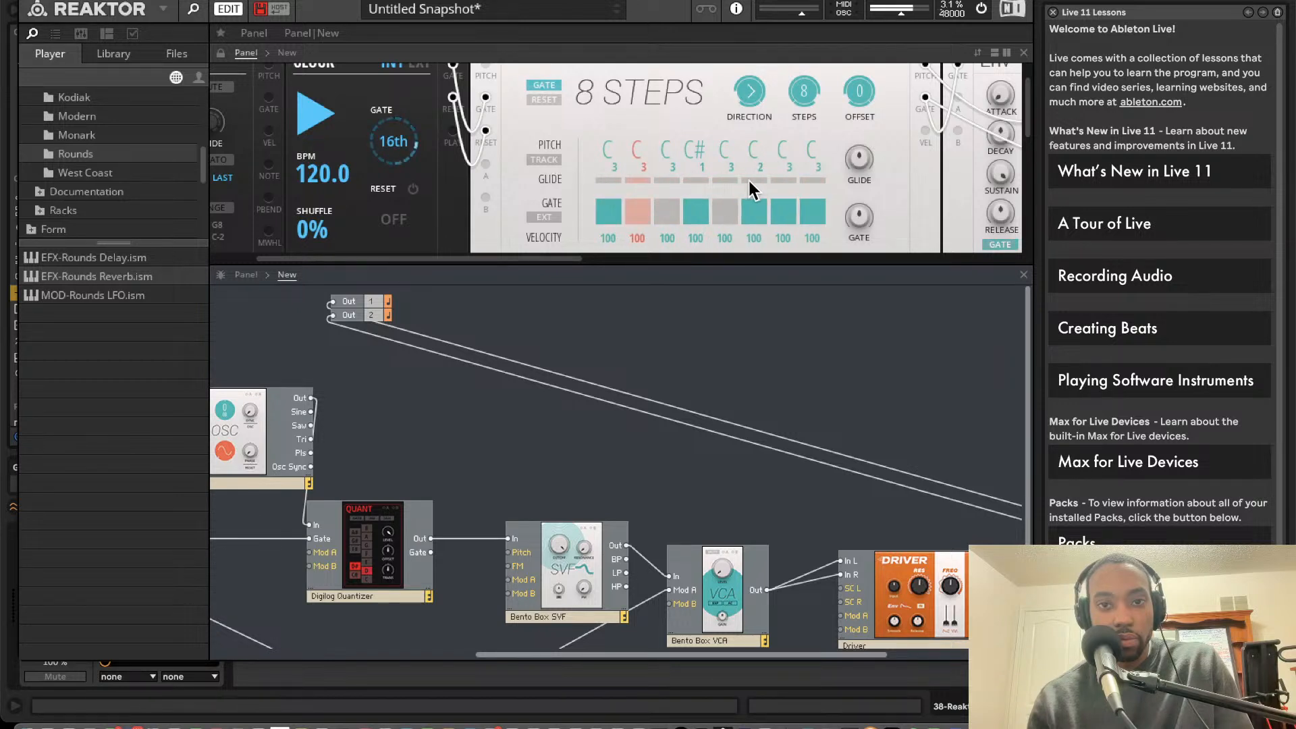
left_click(812, 213)
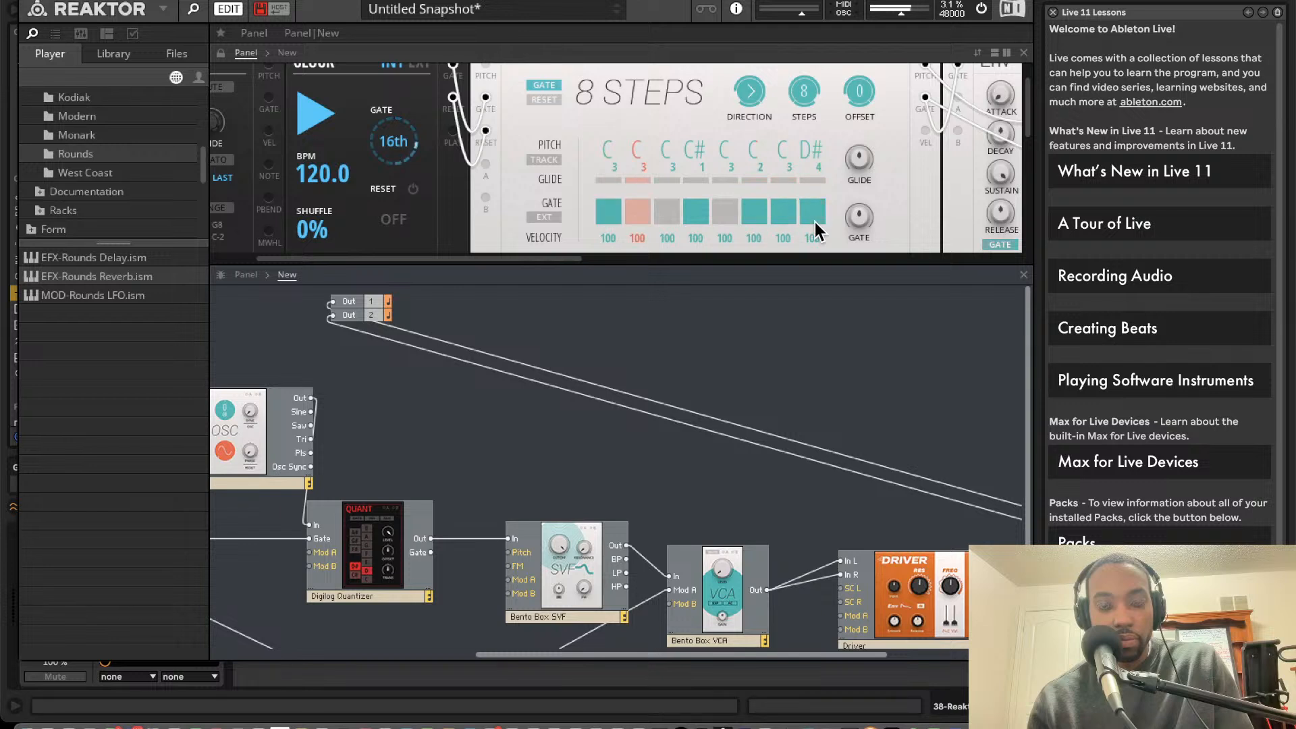
left_click(814, 217)
left_click(814, 218)
- Turn up the Glide amount of the 8 Steps sequencer, keeping Steps at 8
left_click_drag(859, 156, 867, 70)
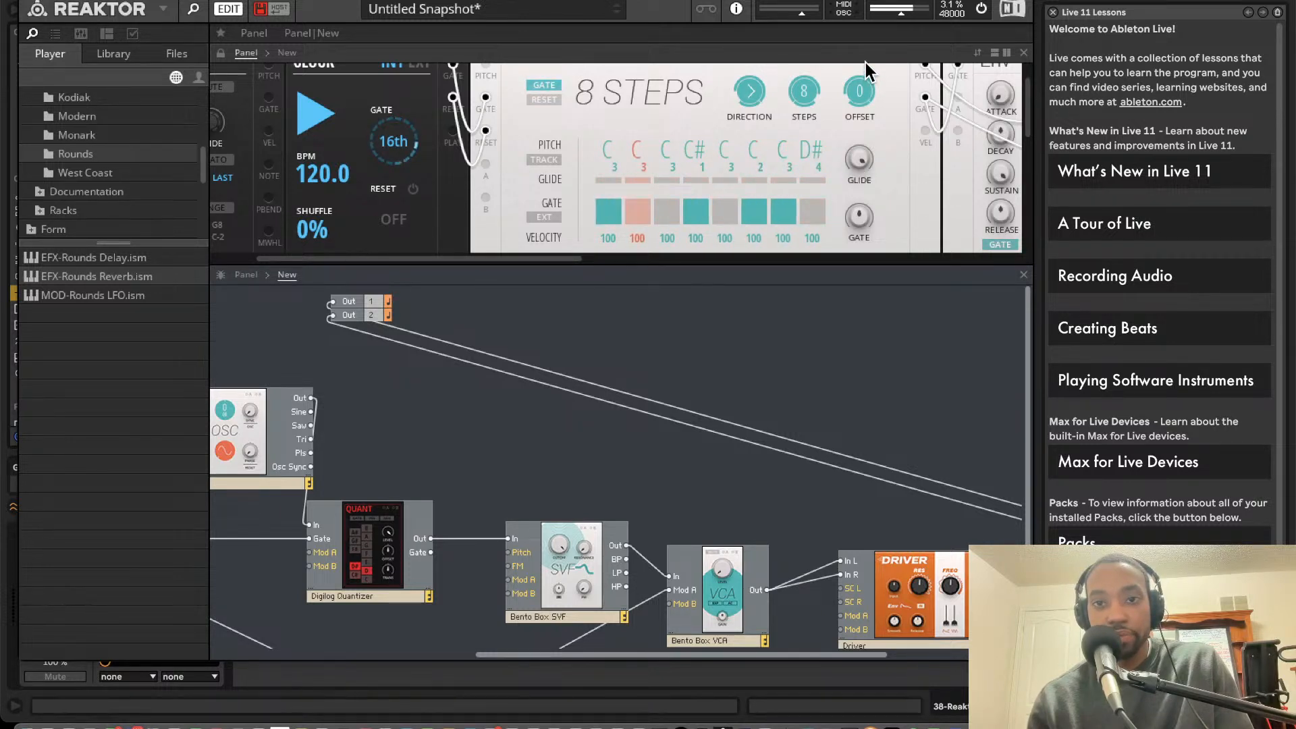
mouse_move(809, 102)
left_mouse_down()
mouse_move(836, 219)
mouse_move(808, 91)
left_mouse_up()
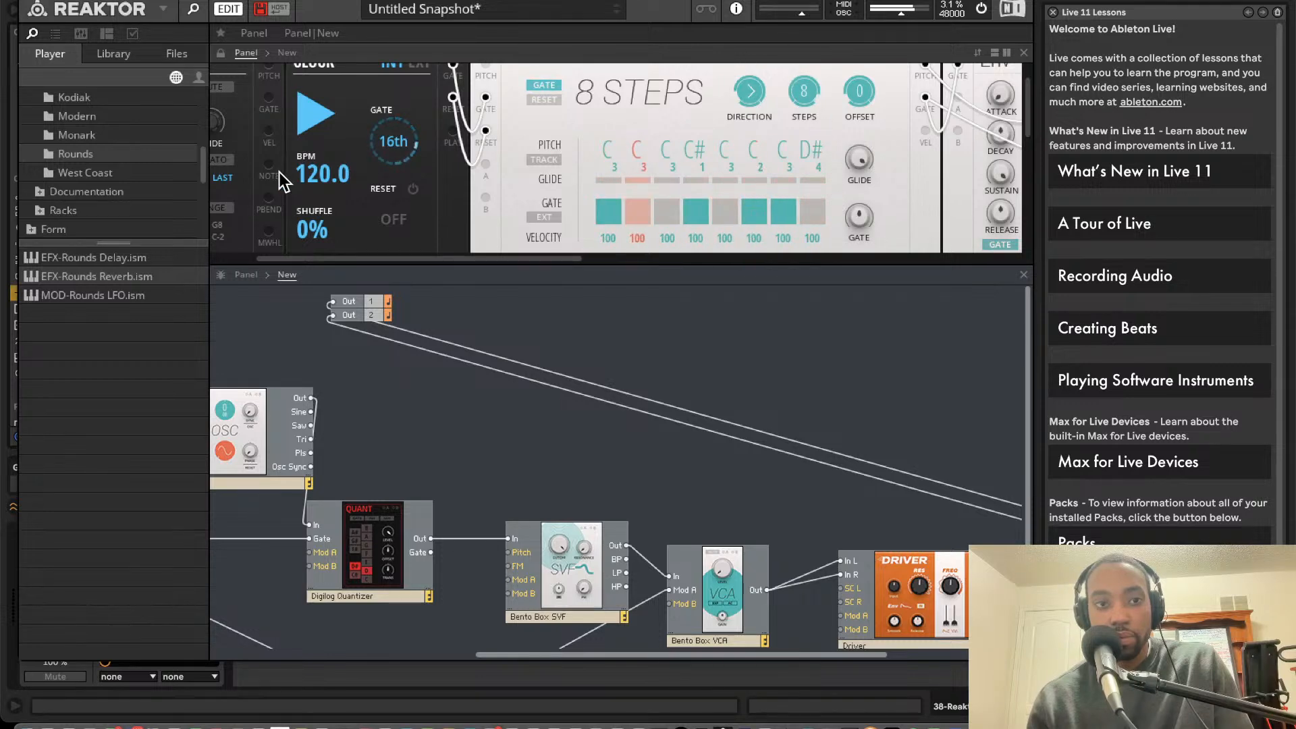
scroll(278, 172, "left", 3)
scroll(278, 172, "up", 1)
scroll(278, 172, "down", 2)
scroll(278, 172, "down", 2)
scroll(279, 168, "left", 1)
scroll(286, 151, "up", 4)
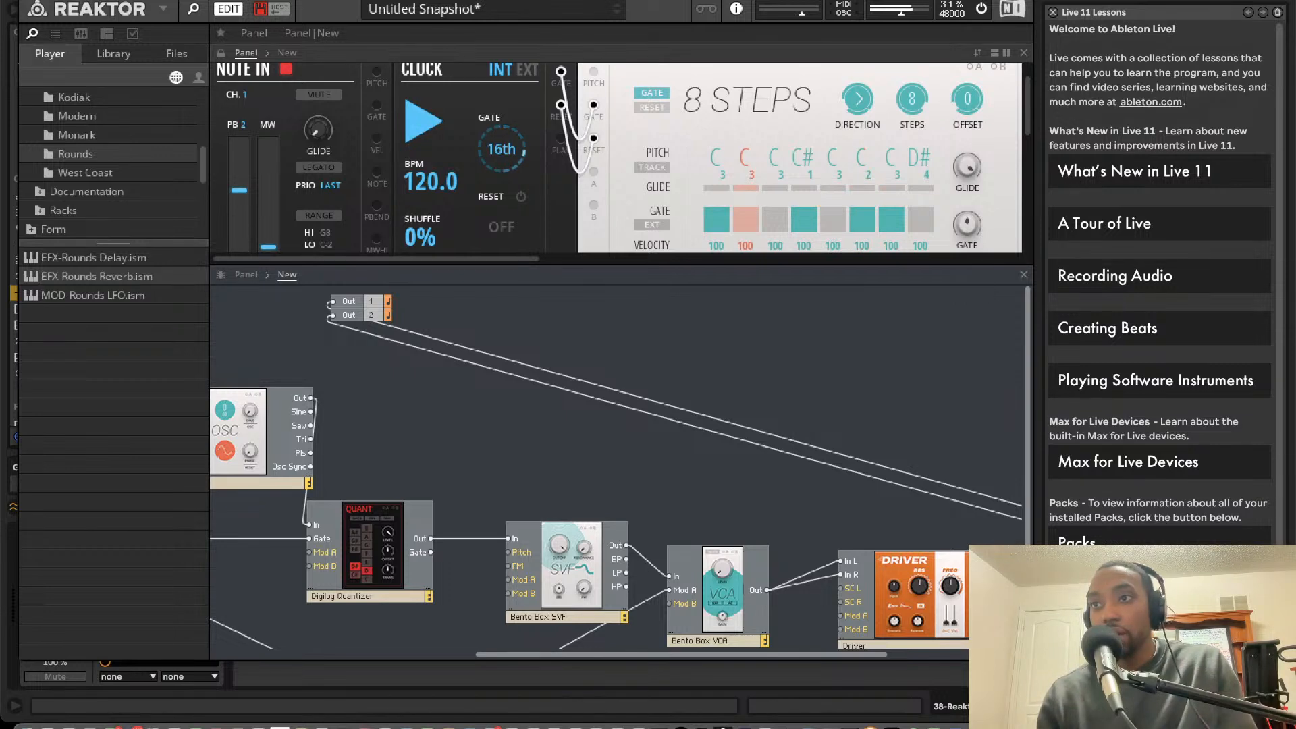
- Close the Reaktor plugin window and return to Ableton Live's arrangement
key("super+alt+p")
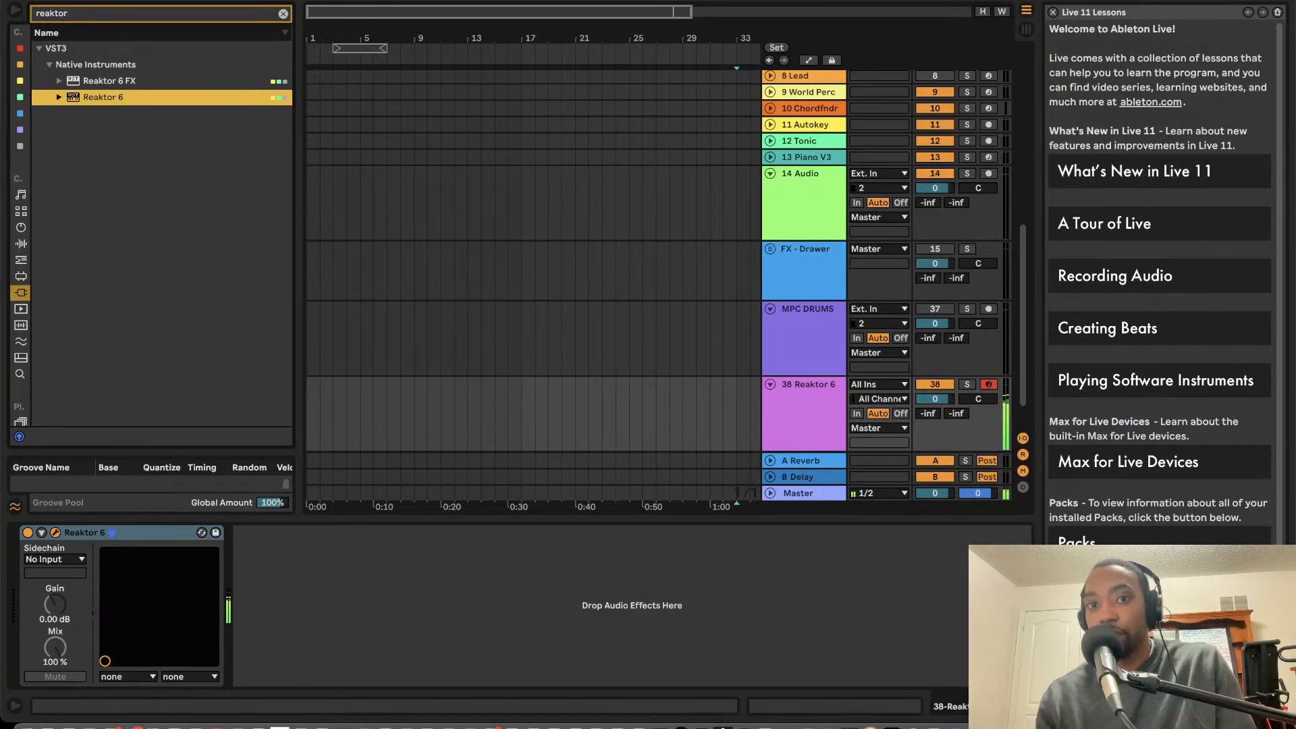
left_click(57, 533)
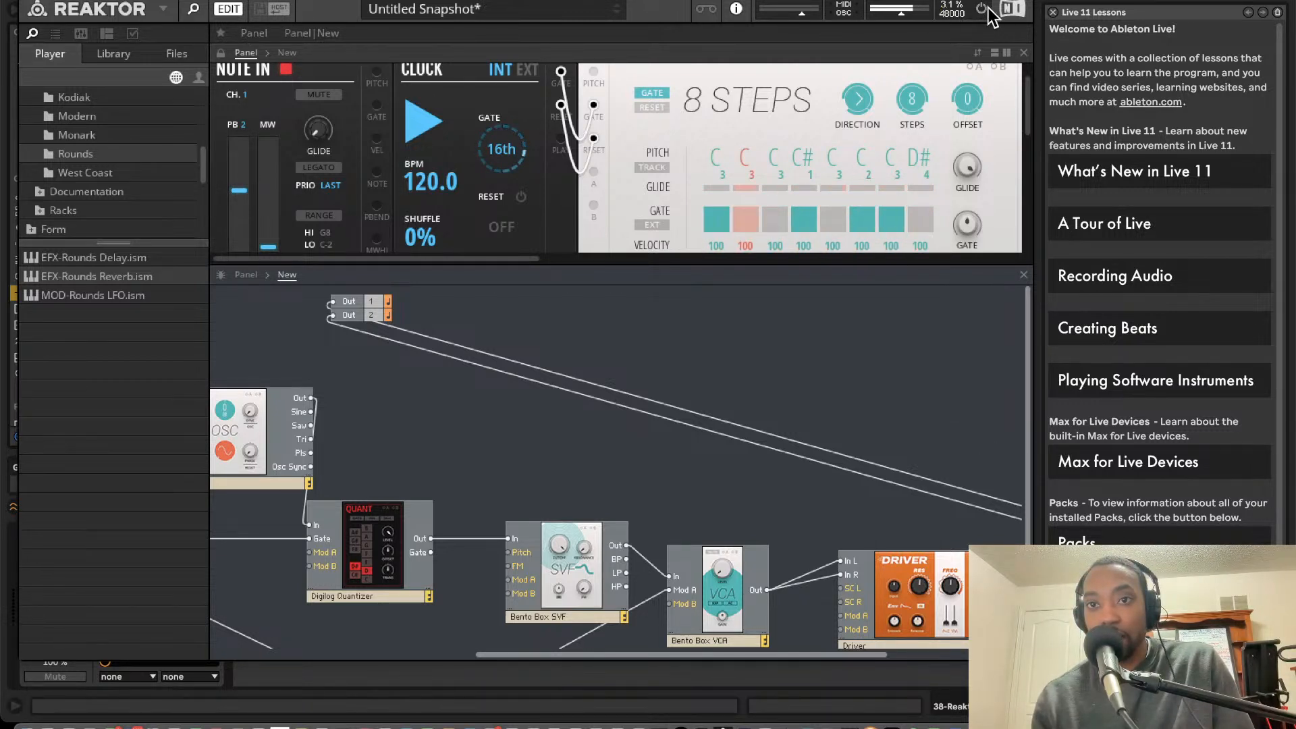
left_click(27, 5)
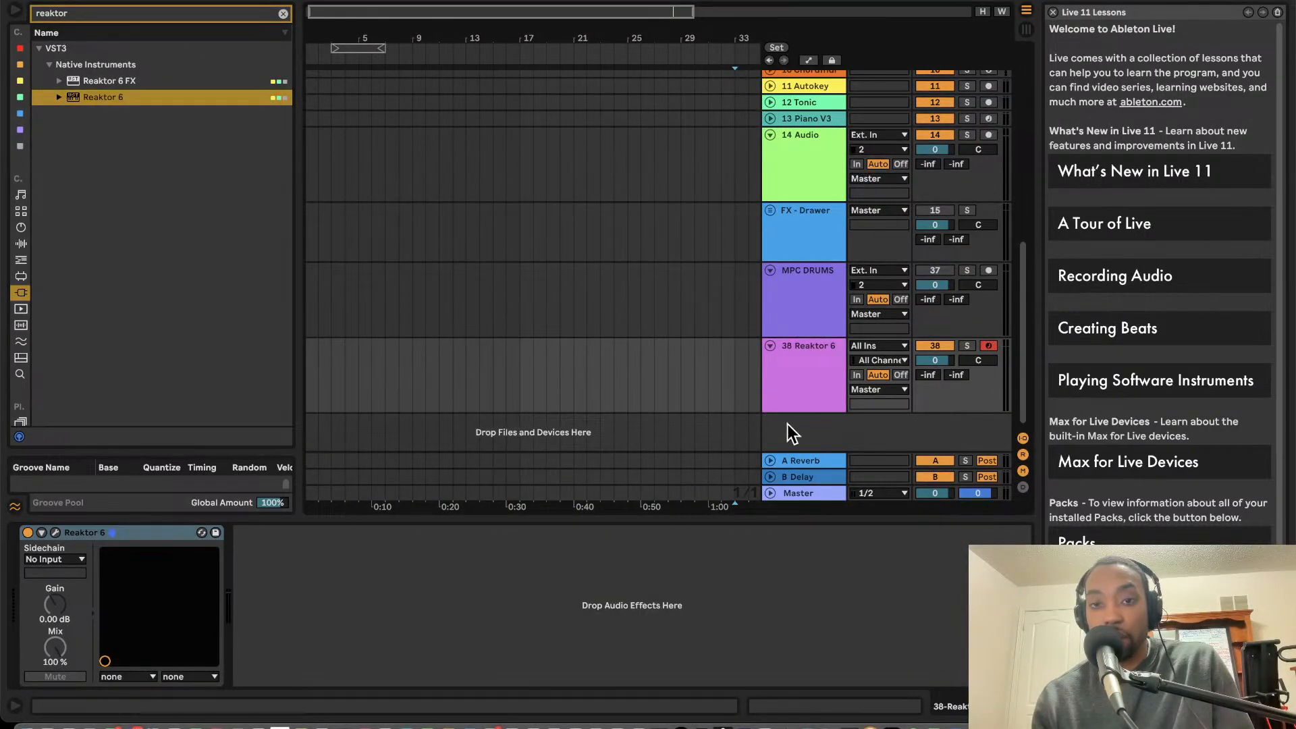
- Insert an audio track below the Reaktor 6 track, arm it with Resampling input, and place the insert marker around bar 15
right_click(811, 429)
left_click(856, 440)
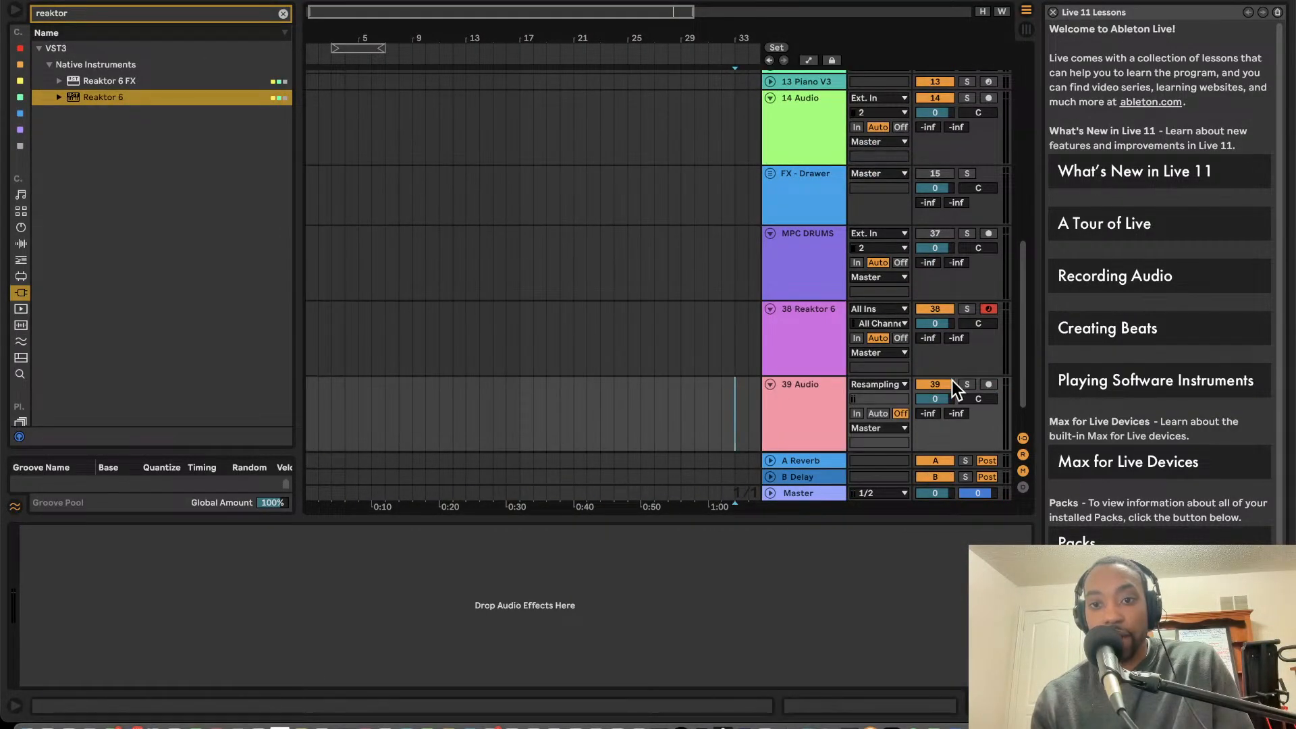
left_click(507, 395)
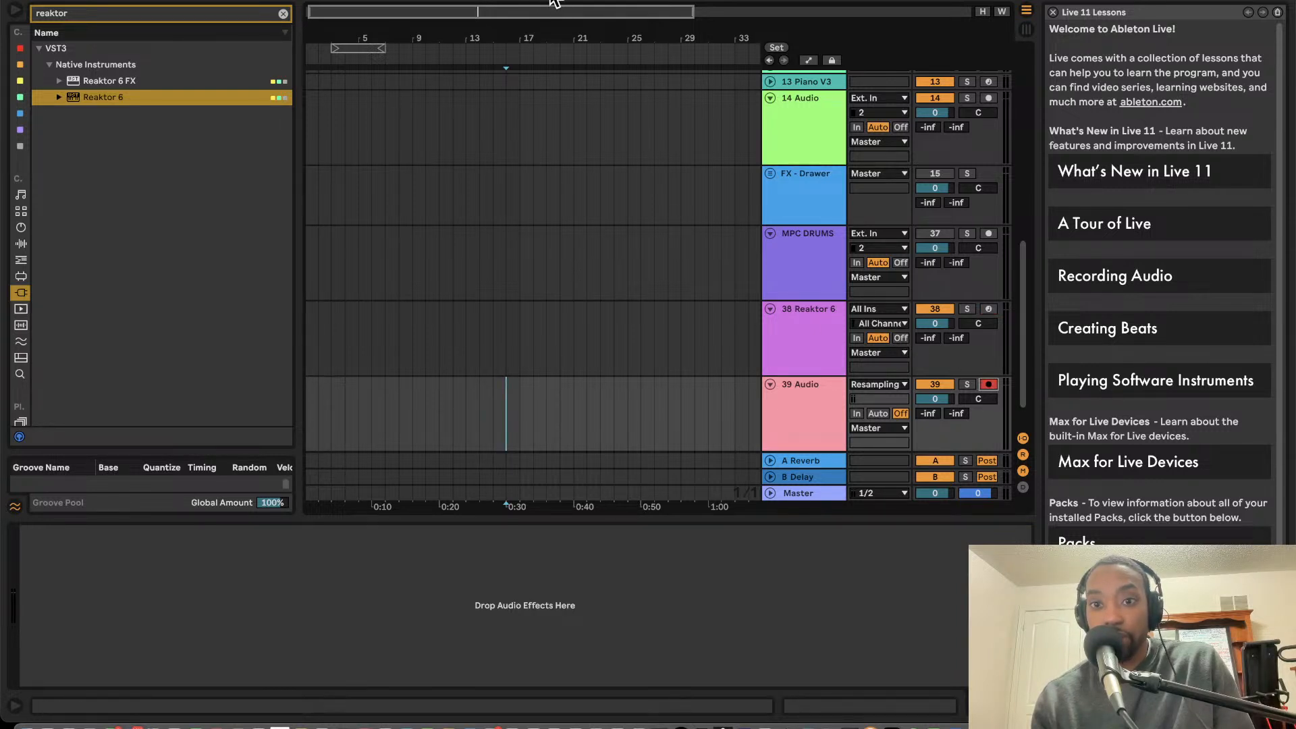
- Lower the master track's cue volume to -17.8 and record a brief take on the new resampling track
key("Tab")
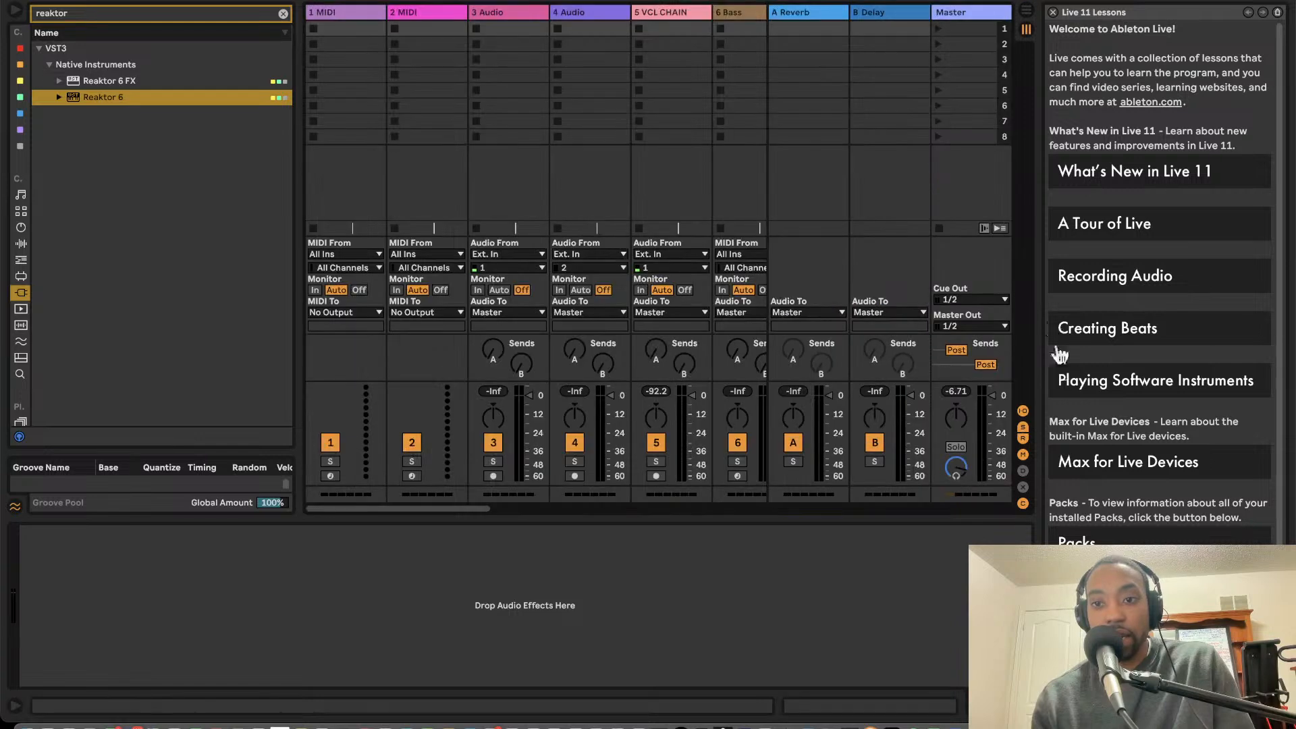
key("Tab")
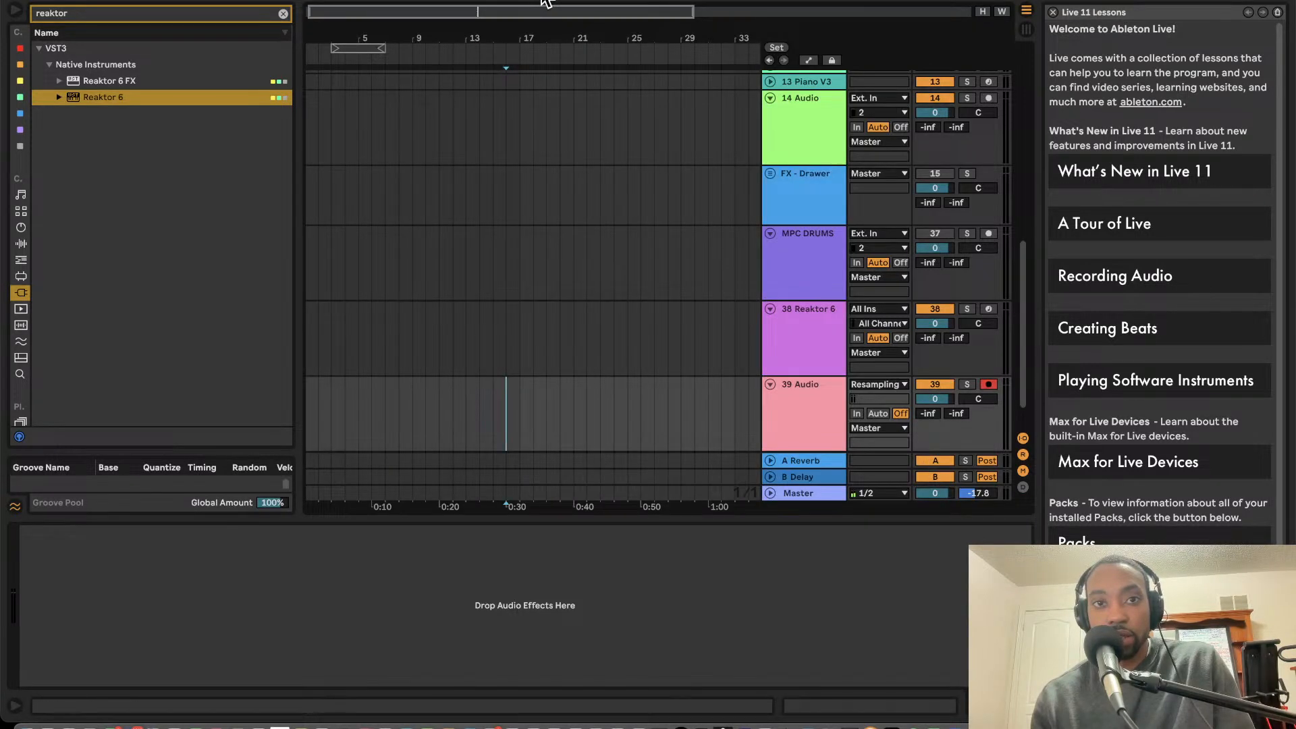
key("F9")
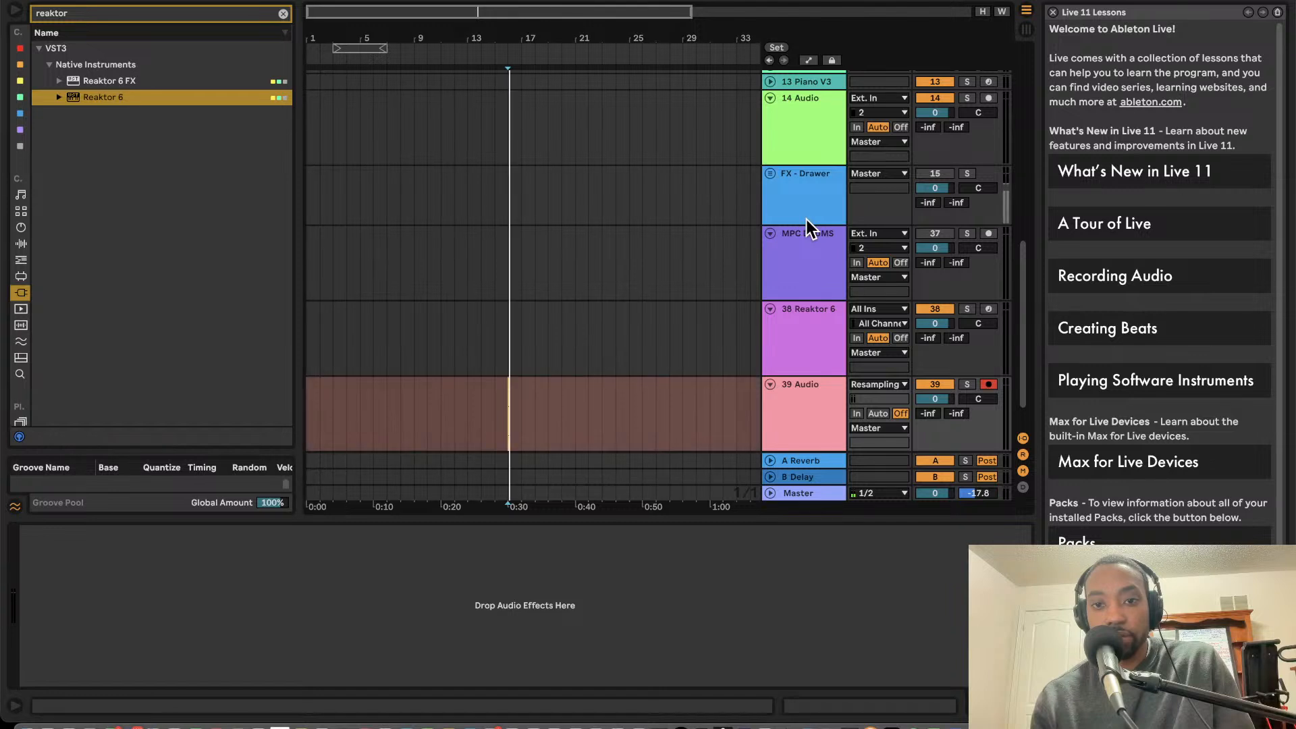
key("space")
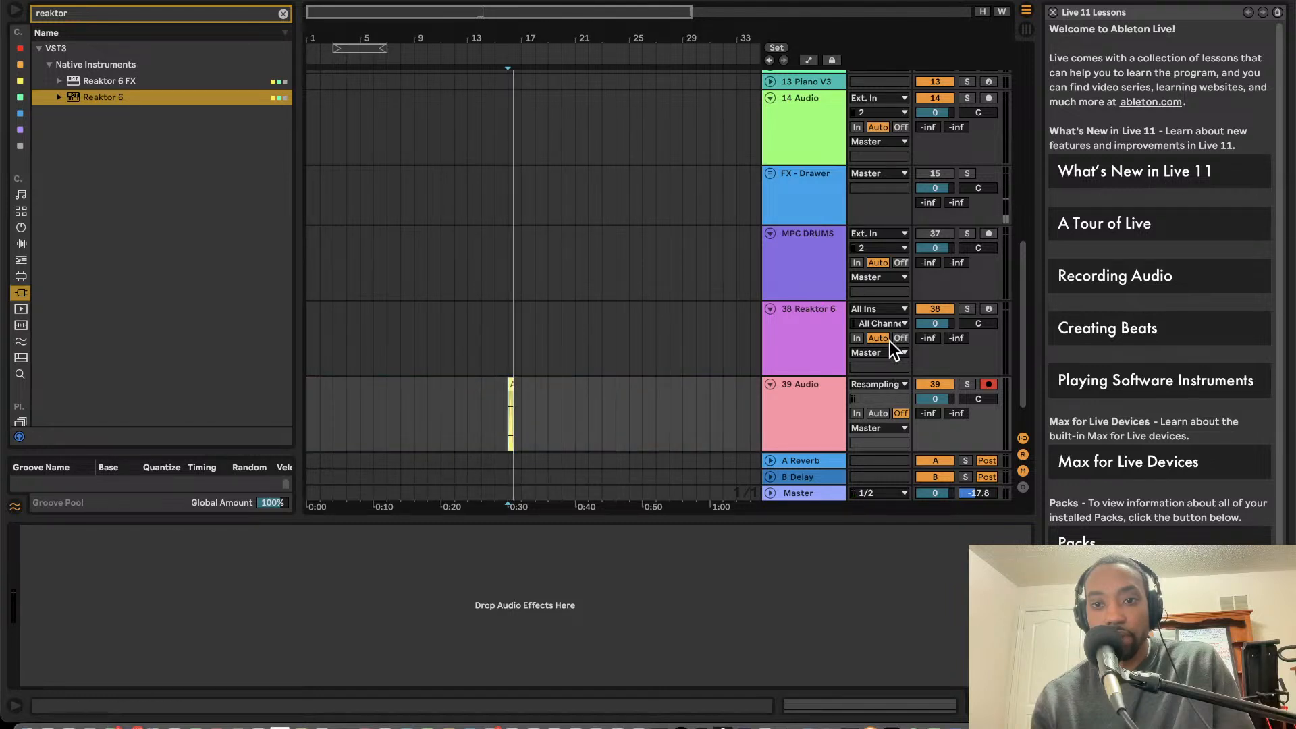
- Arm and solo the Reaktor 6 track and briefly check its plugin window
left_click(987, 309)
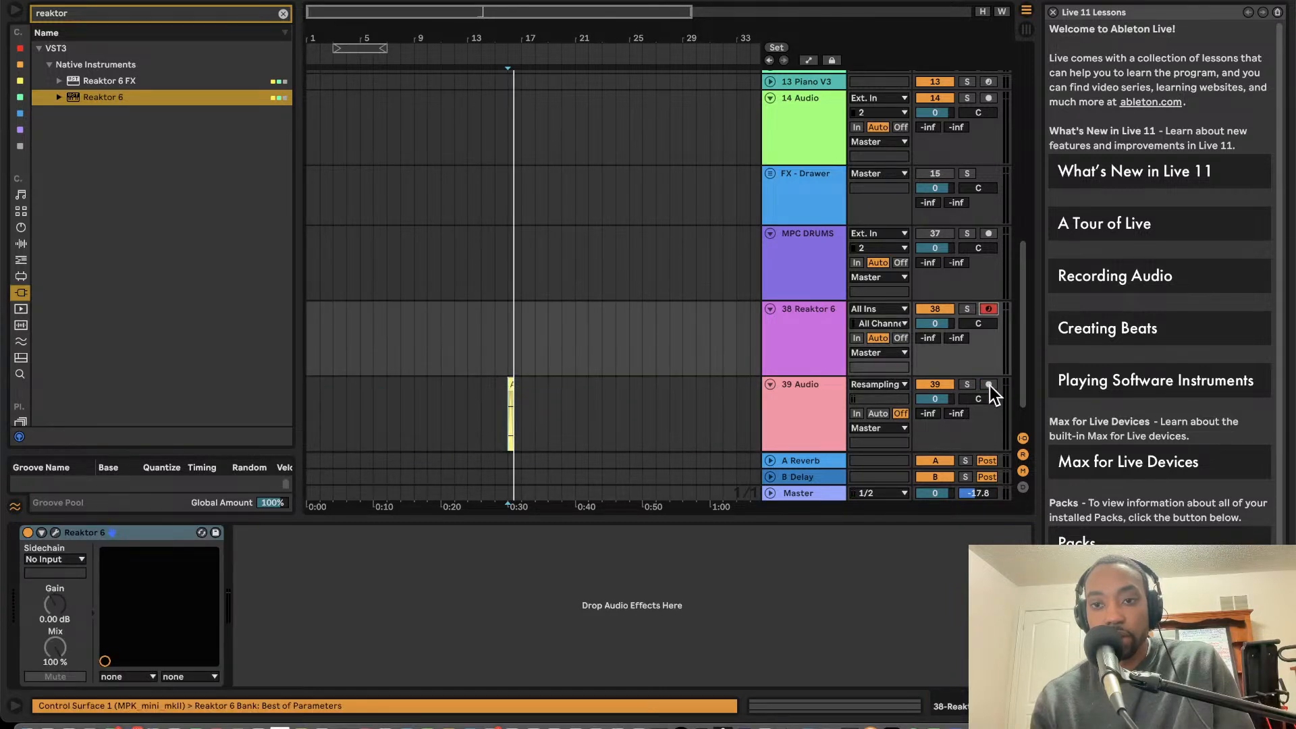
left_click(966, 309)
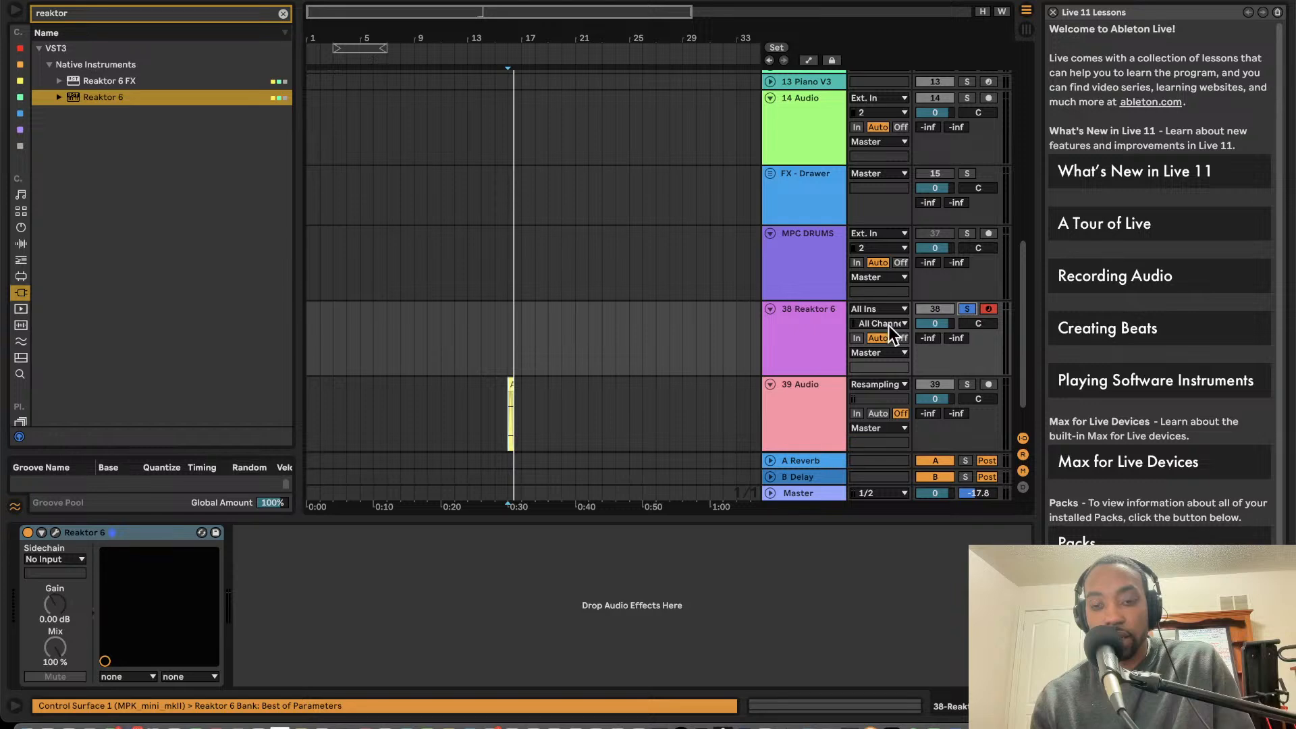
left_click(793, 312)
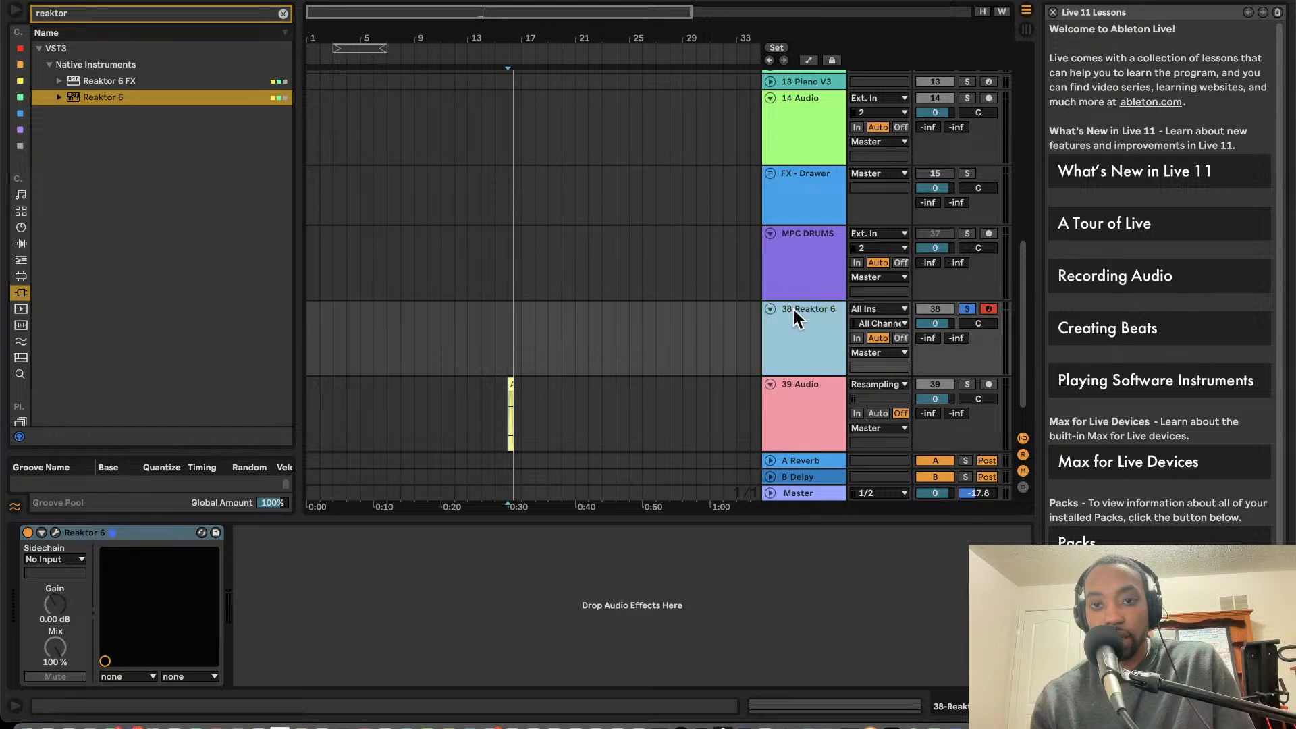
left_click(52, 529)
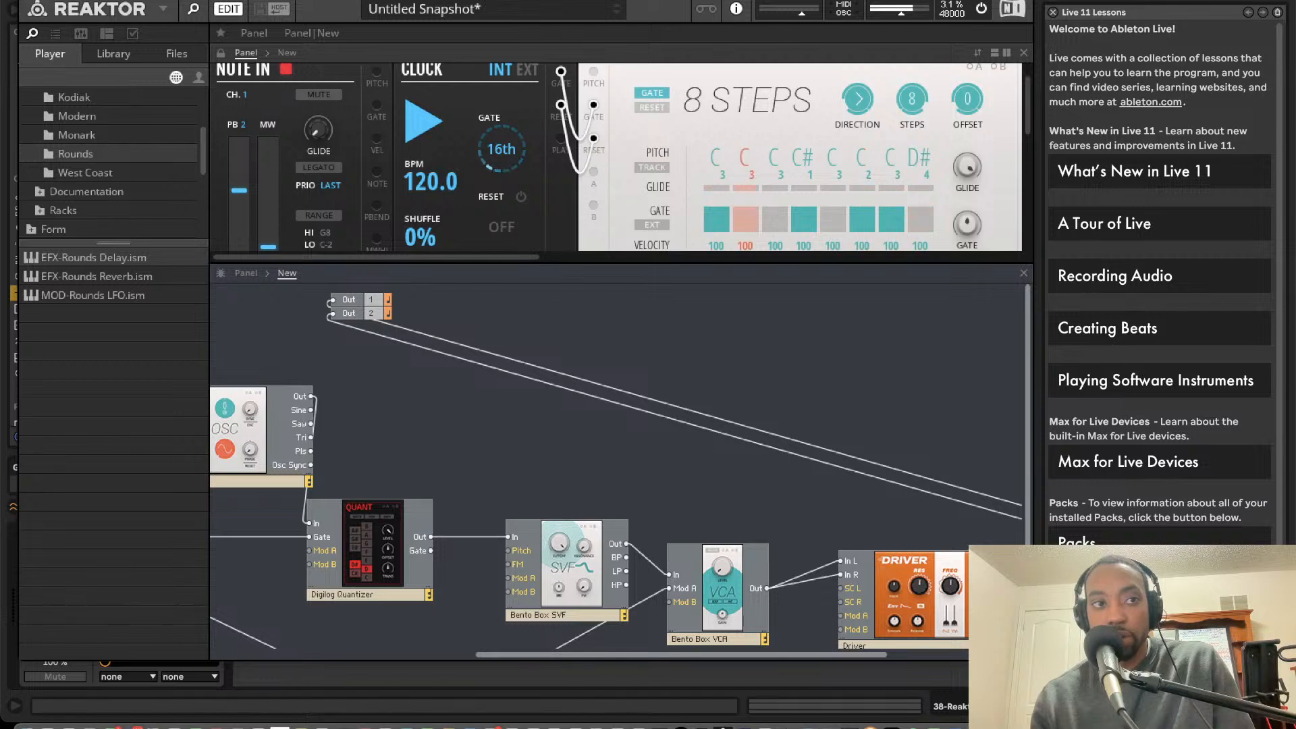
left_click(27, 3)
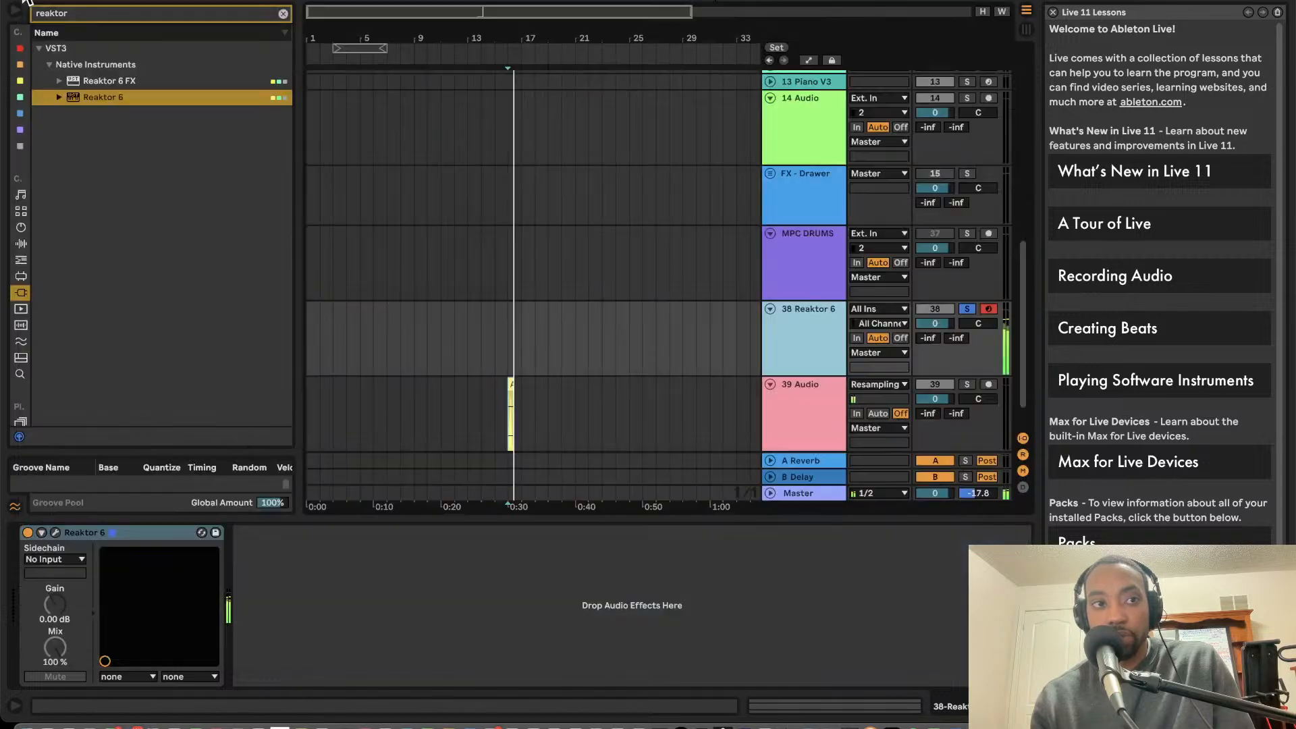
- Arm the 39 Audio resampling track and replace its brief take with a recording of about four bars starting at bar 17
left_click(988, 384)
key("XF86AudioRaiseVolume")
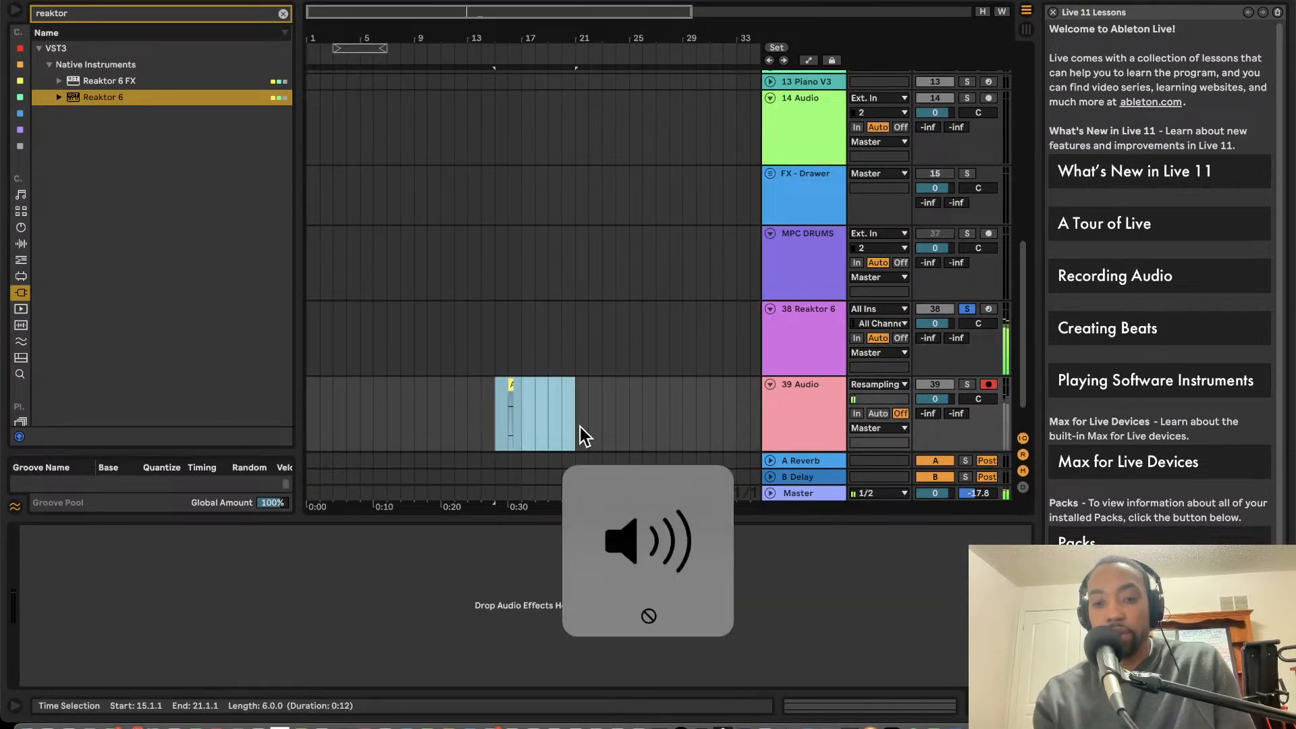
left_click(522, 408)
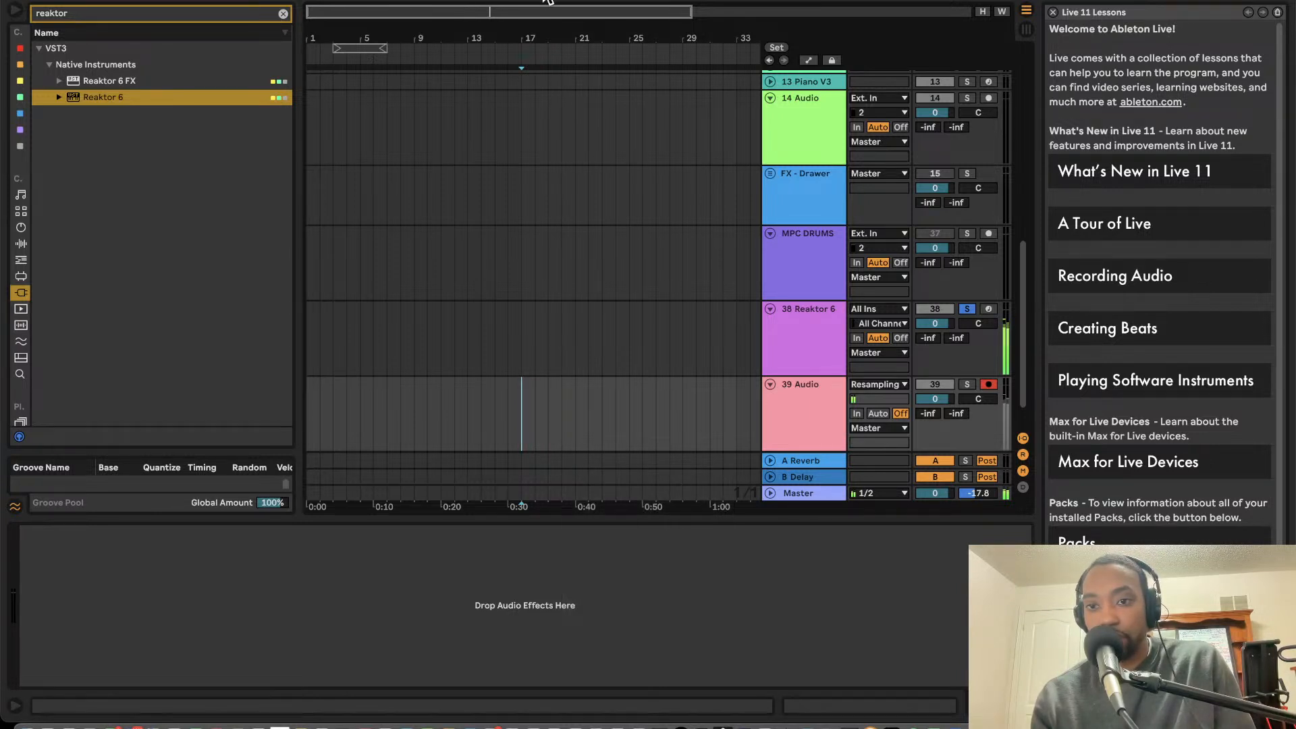
key("F9")
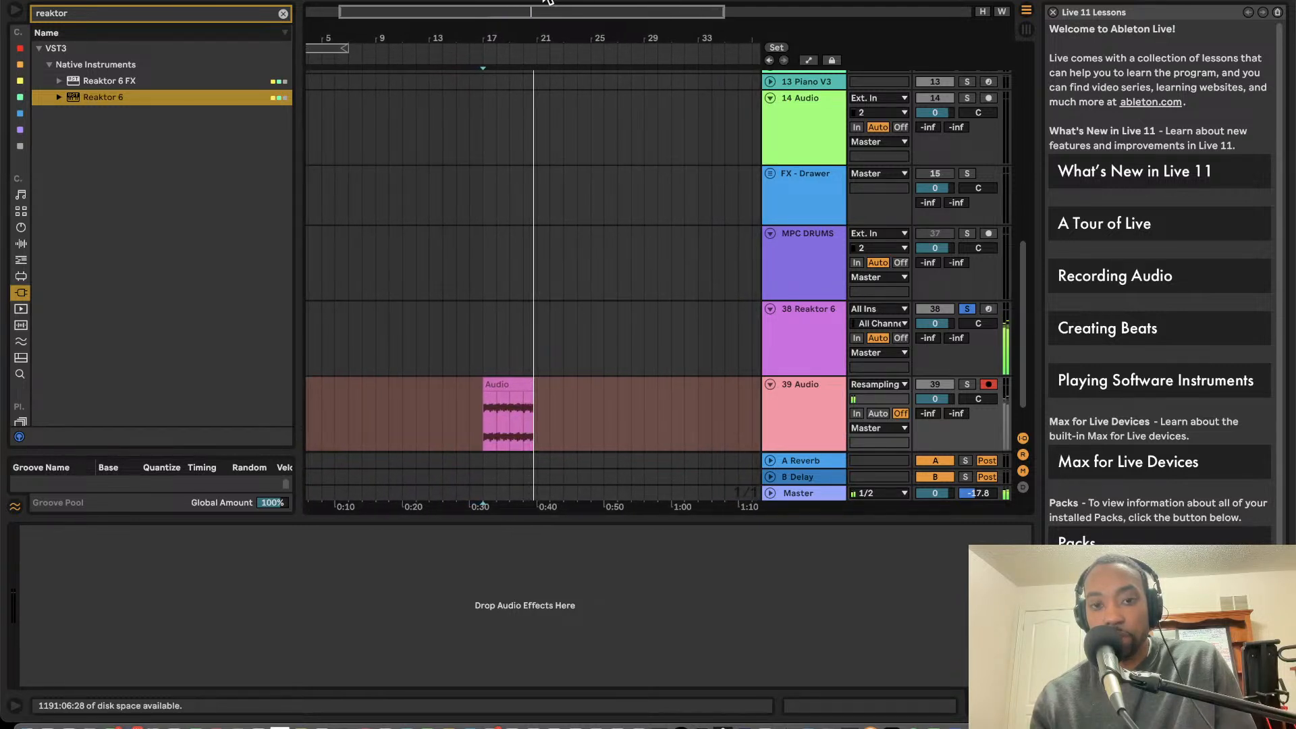
key("space")
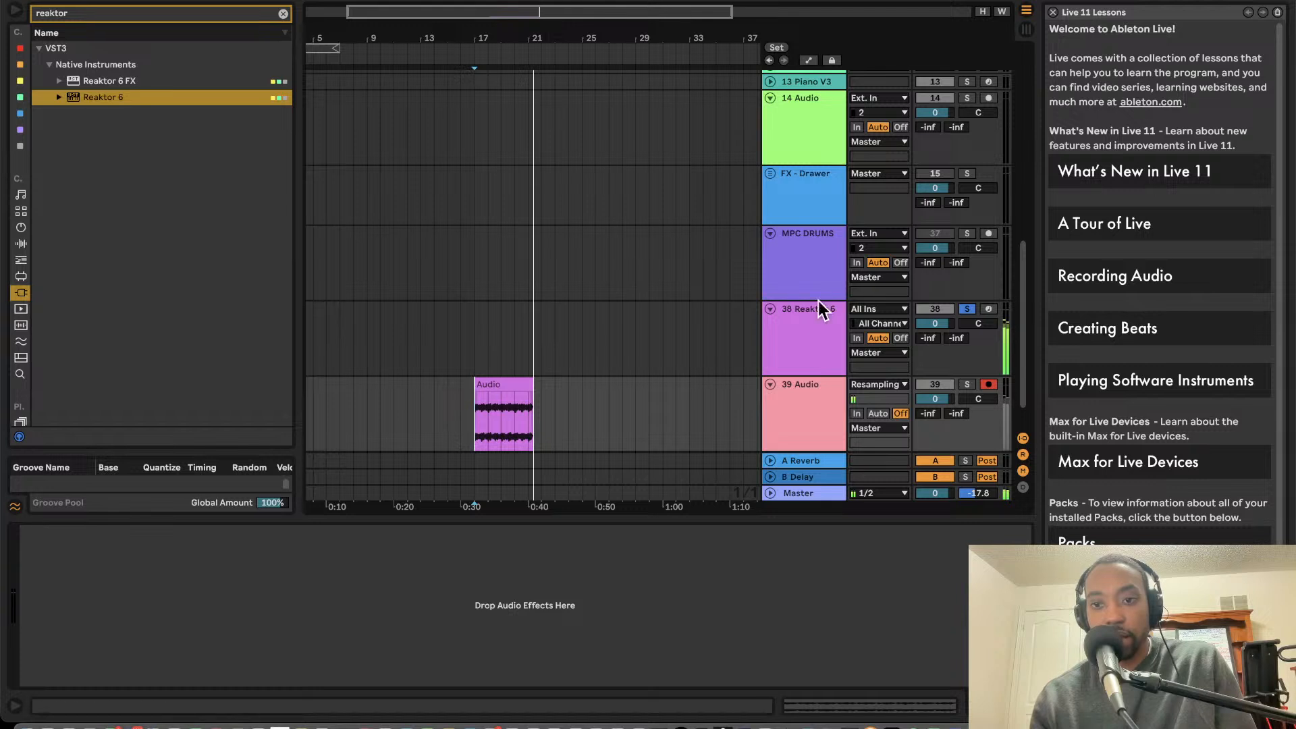
- Unsolo and deactivate the Reaktor 6 track, and play back the resampled recording on its own
left_click(968, 309)
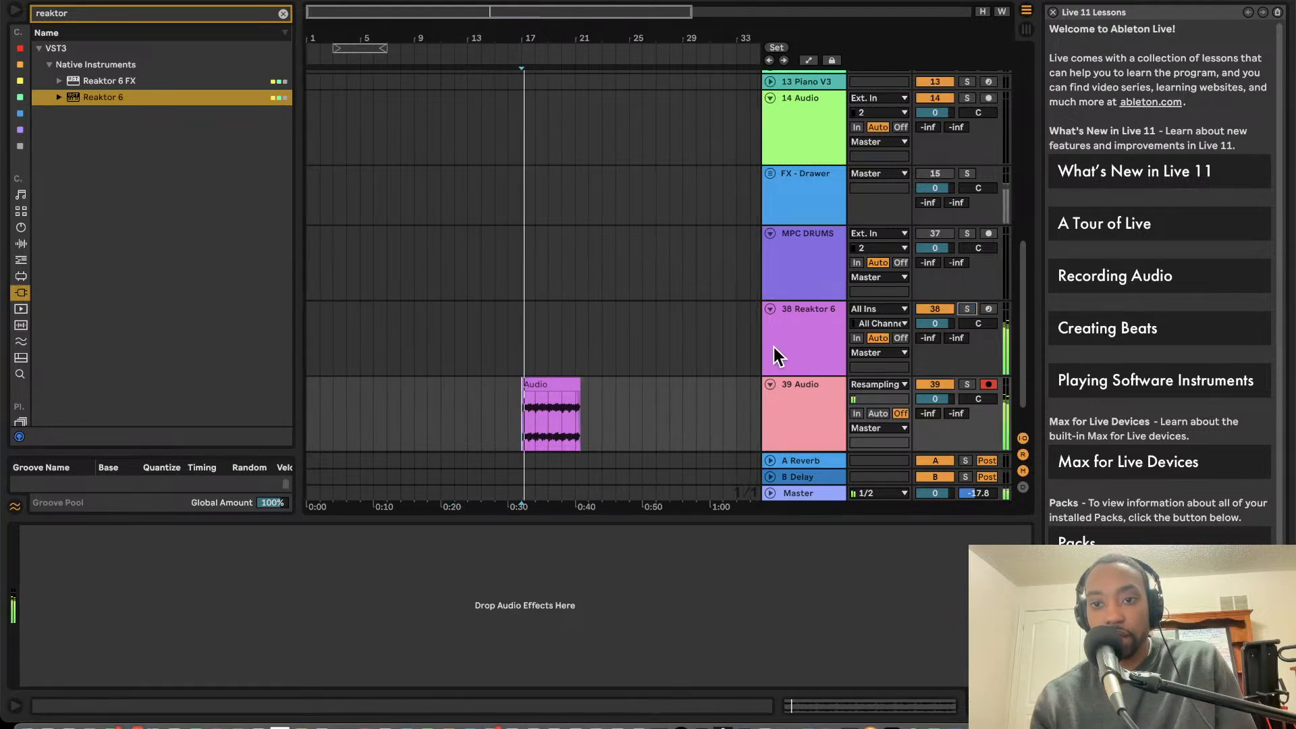
left_click(929, 309)
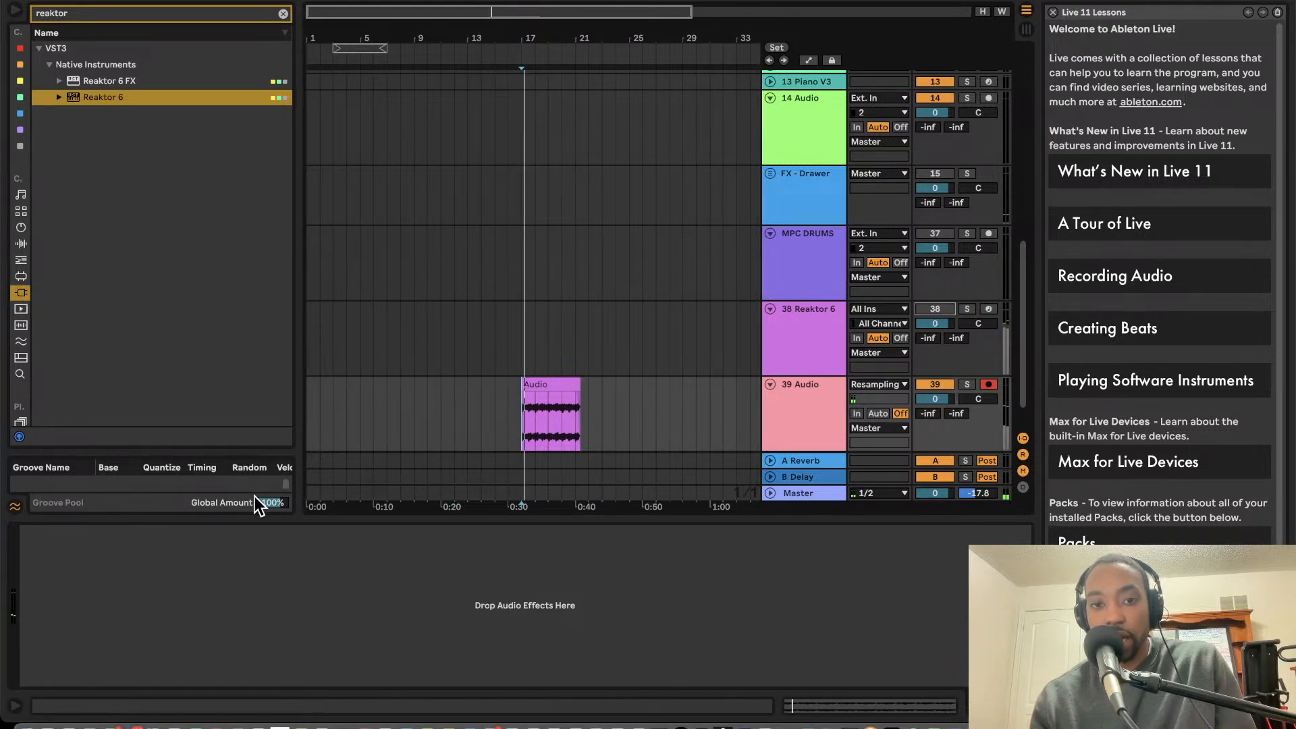
key("space")
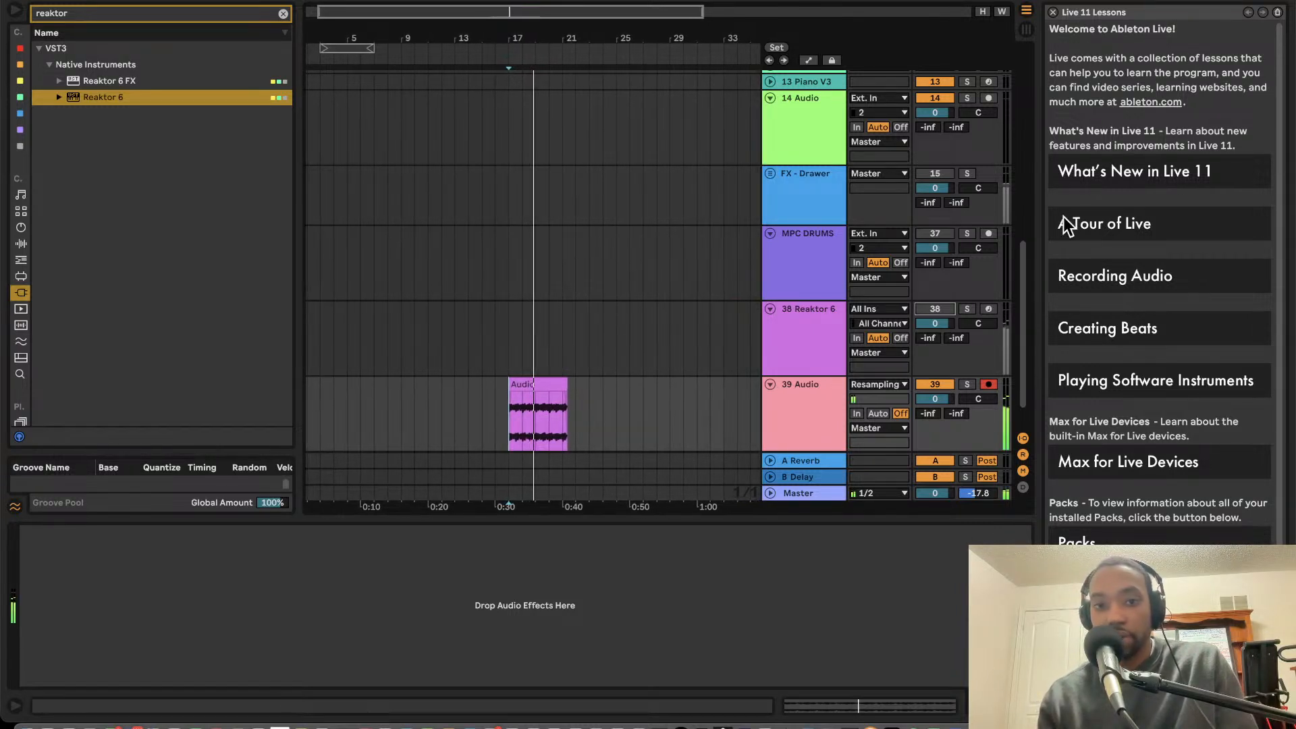
- Select the resampled clip on the 39 Audio track and loop the arrangement over its length
key("plus")
key("plus")
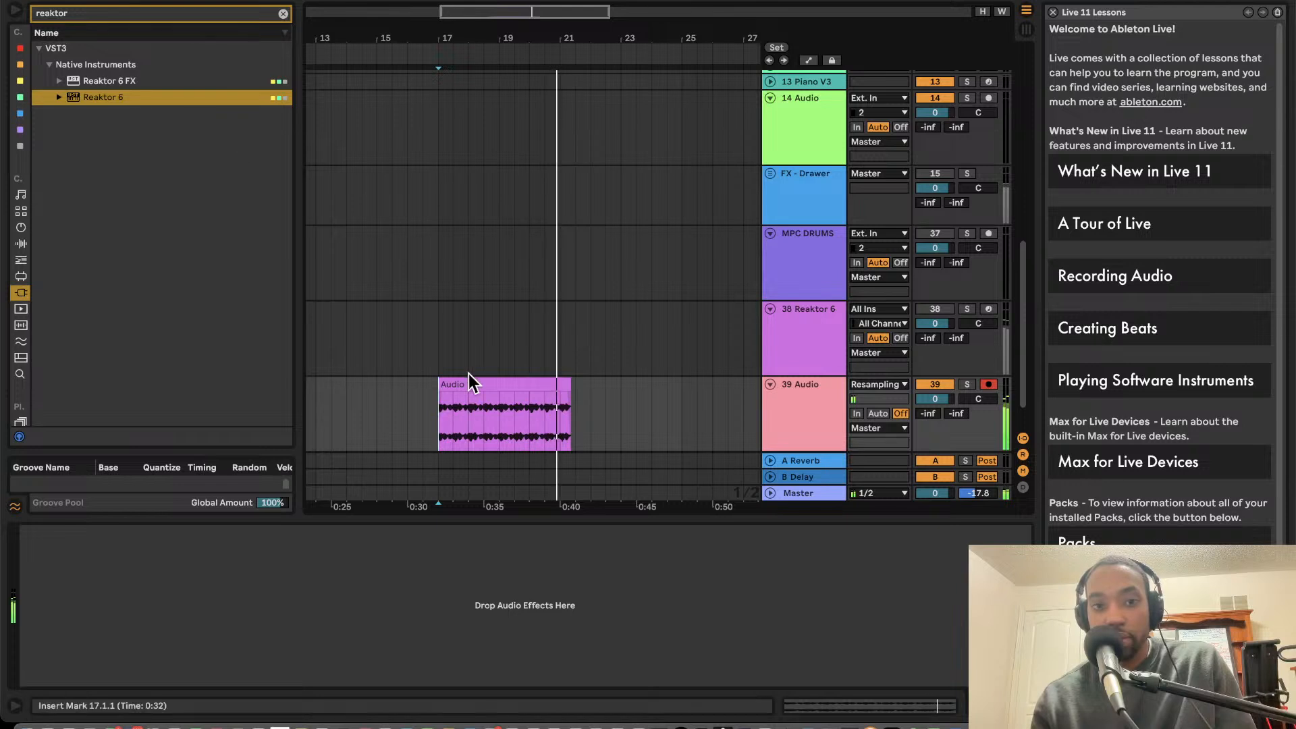
left_click(473, 380)
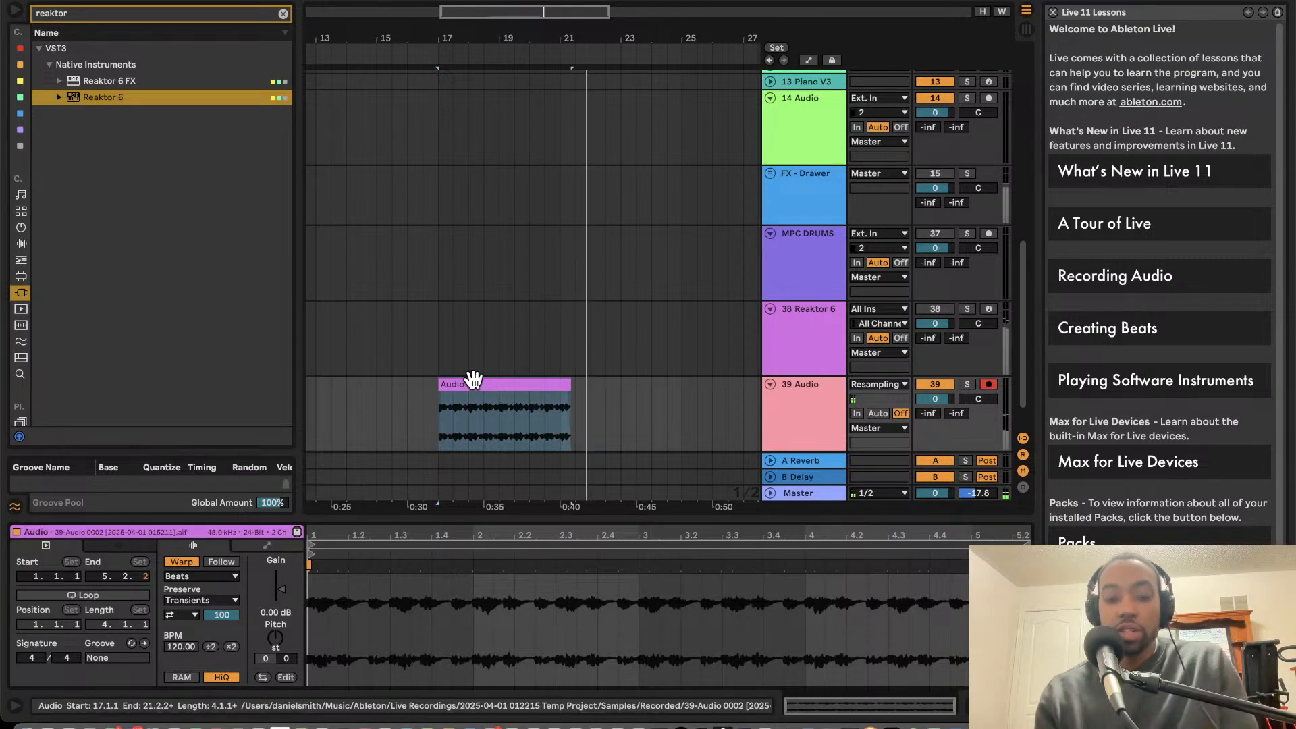
key("ctrl+l")
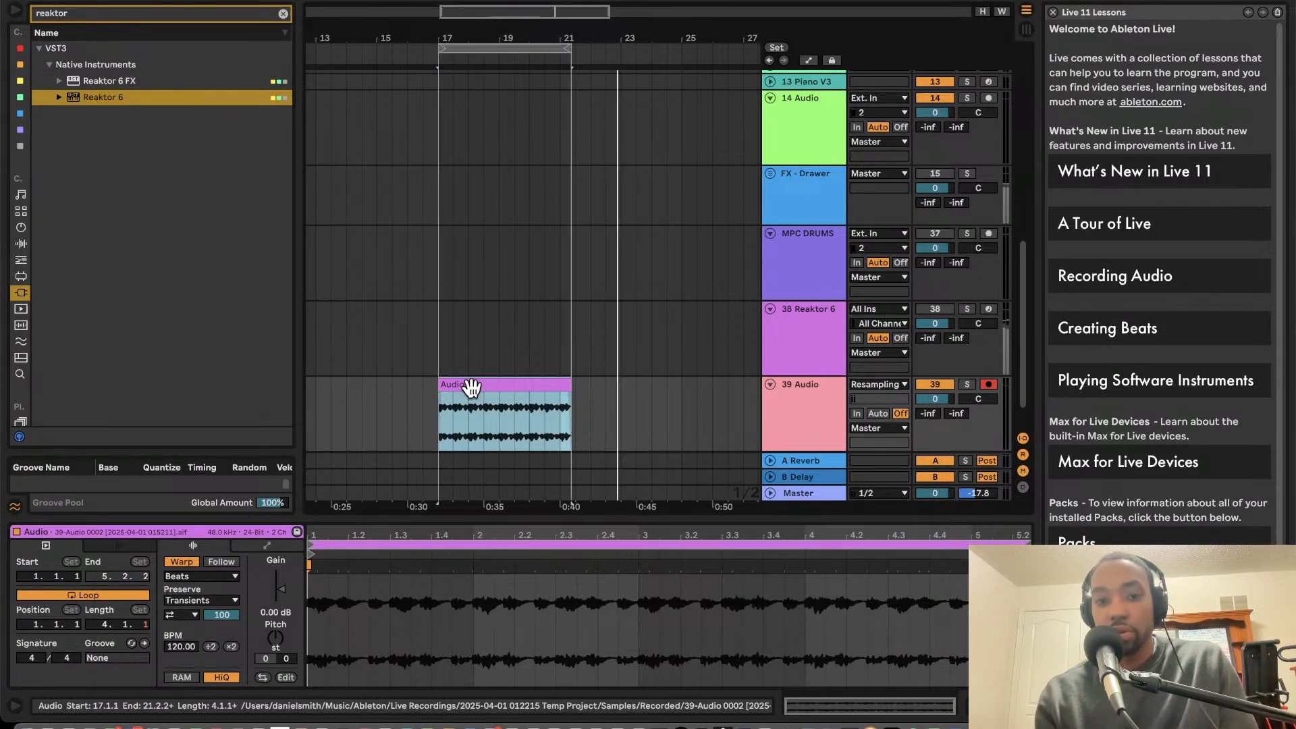
- Trim the beginning of the resampled clip by one beat so it starts at 1.2.1, and play the loop
scroll(605, 415, "down", 2)
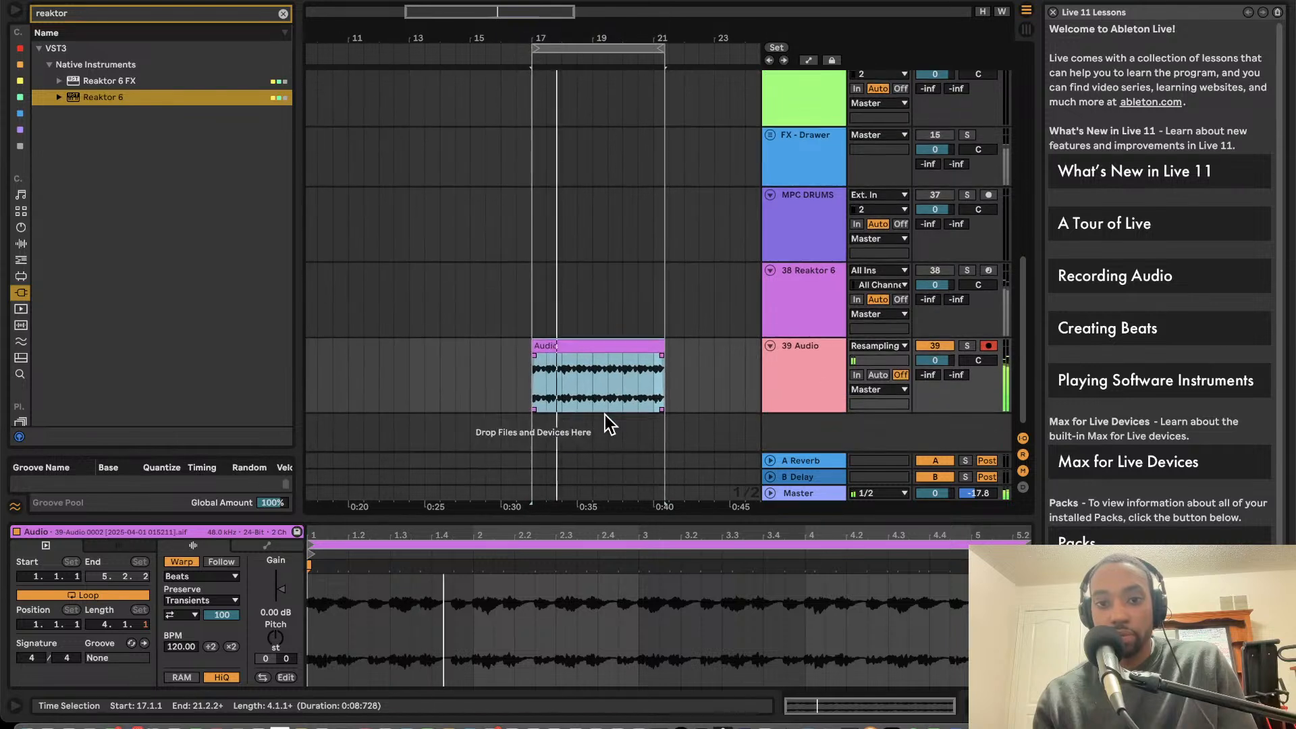
scroll(605, 415, "up", 3)
scroll(605, 414, "down", 1)
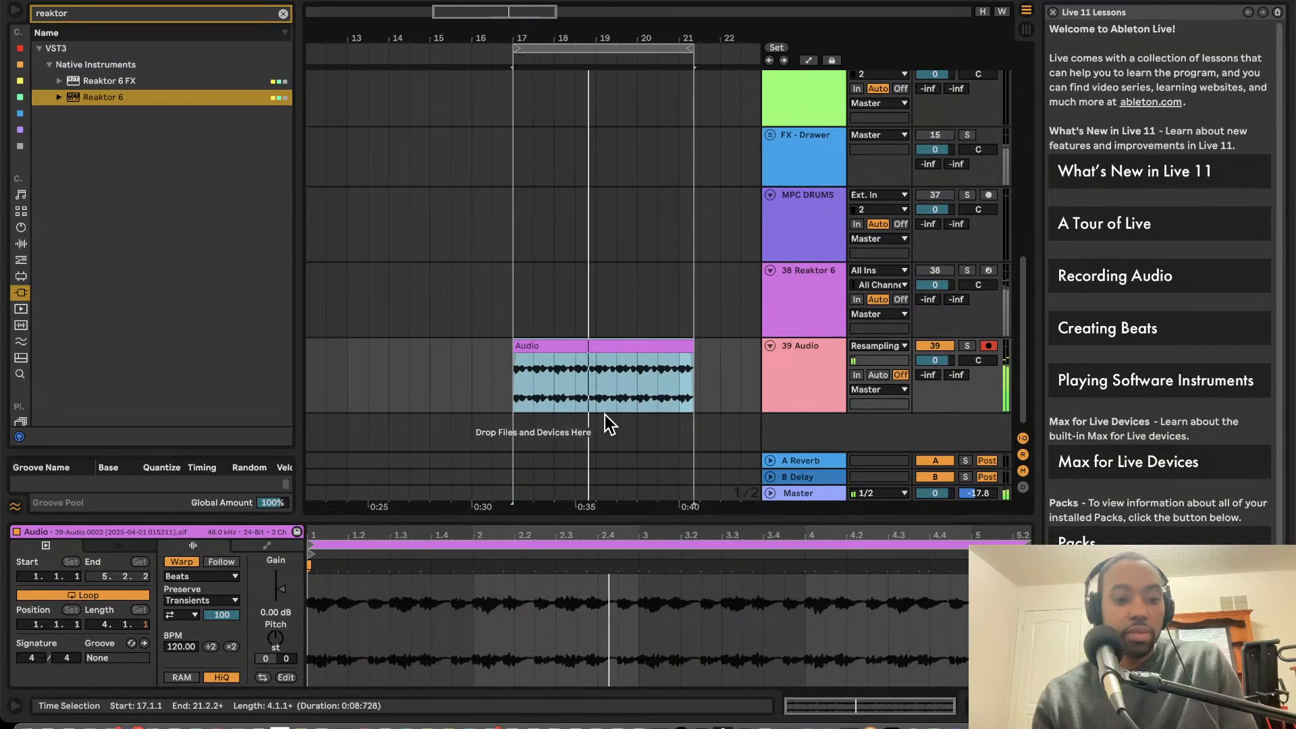
scroll(605, 414, "up", 2)
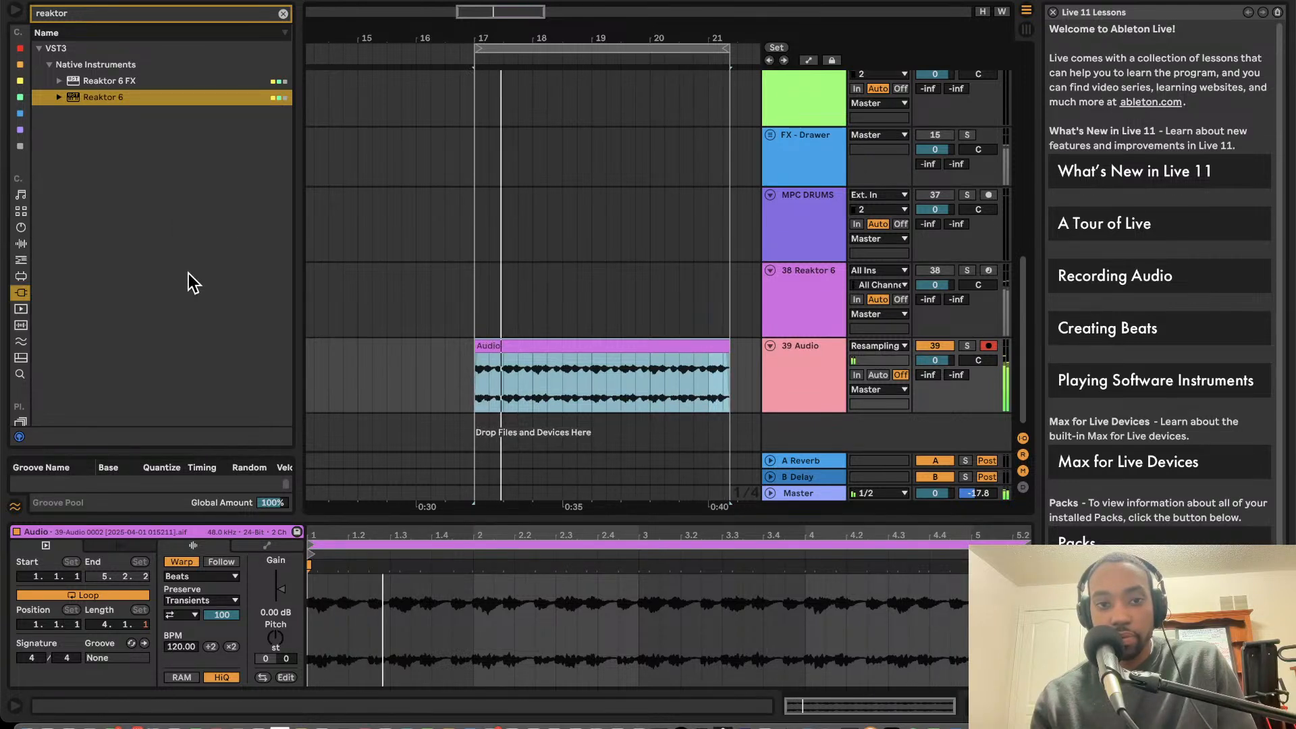
left_click_drag(480, 342, 489, 342)
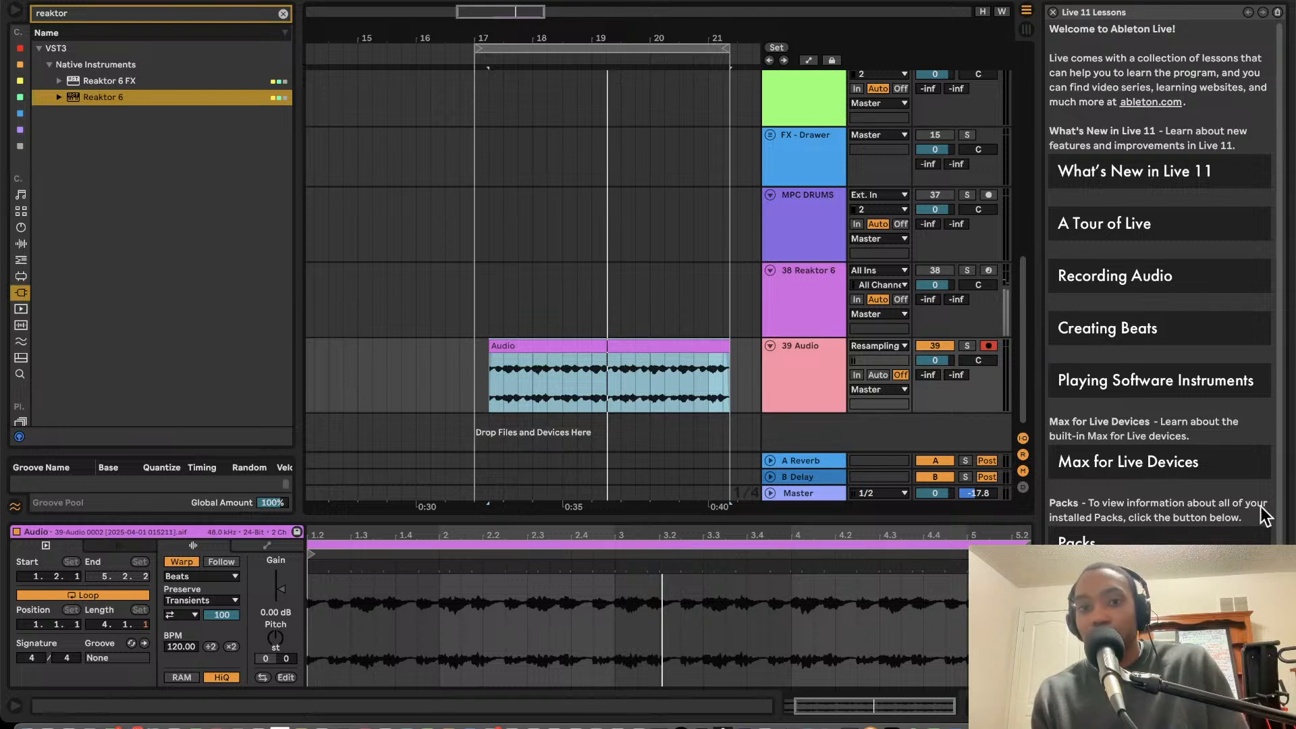
key("space")
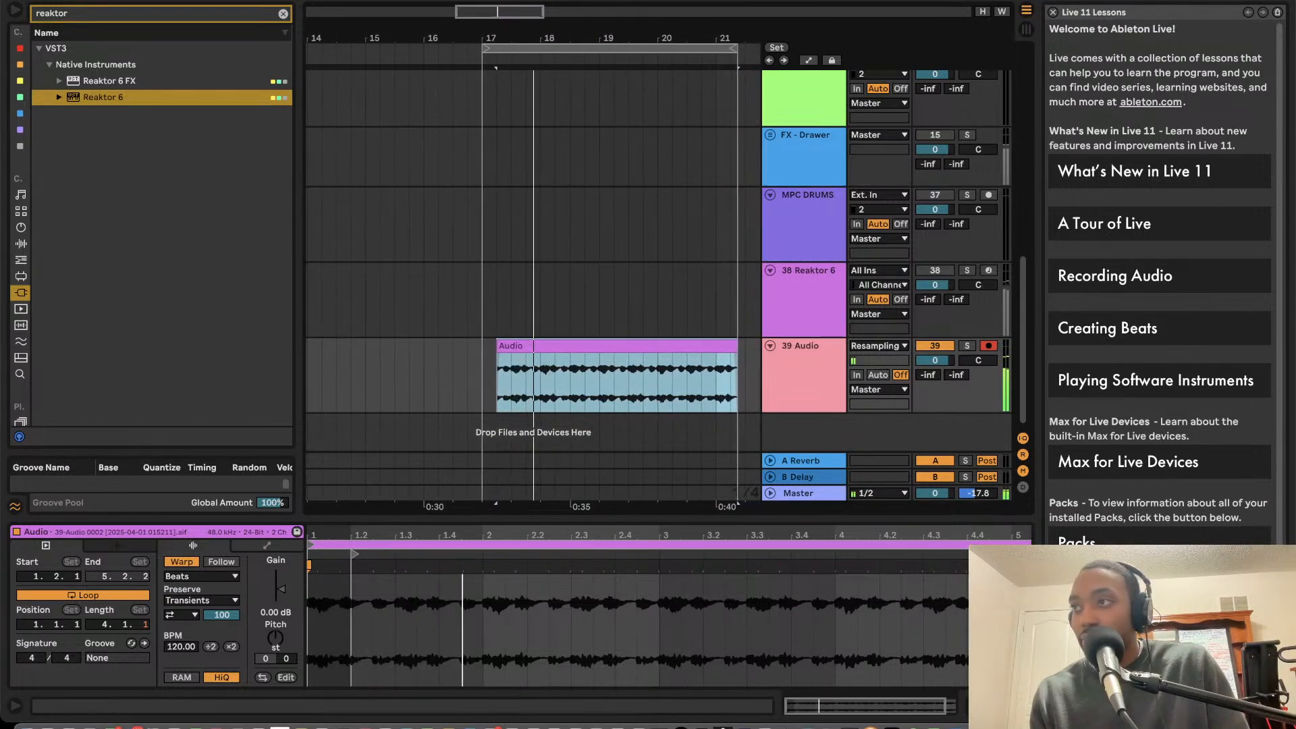